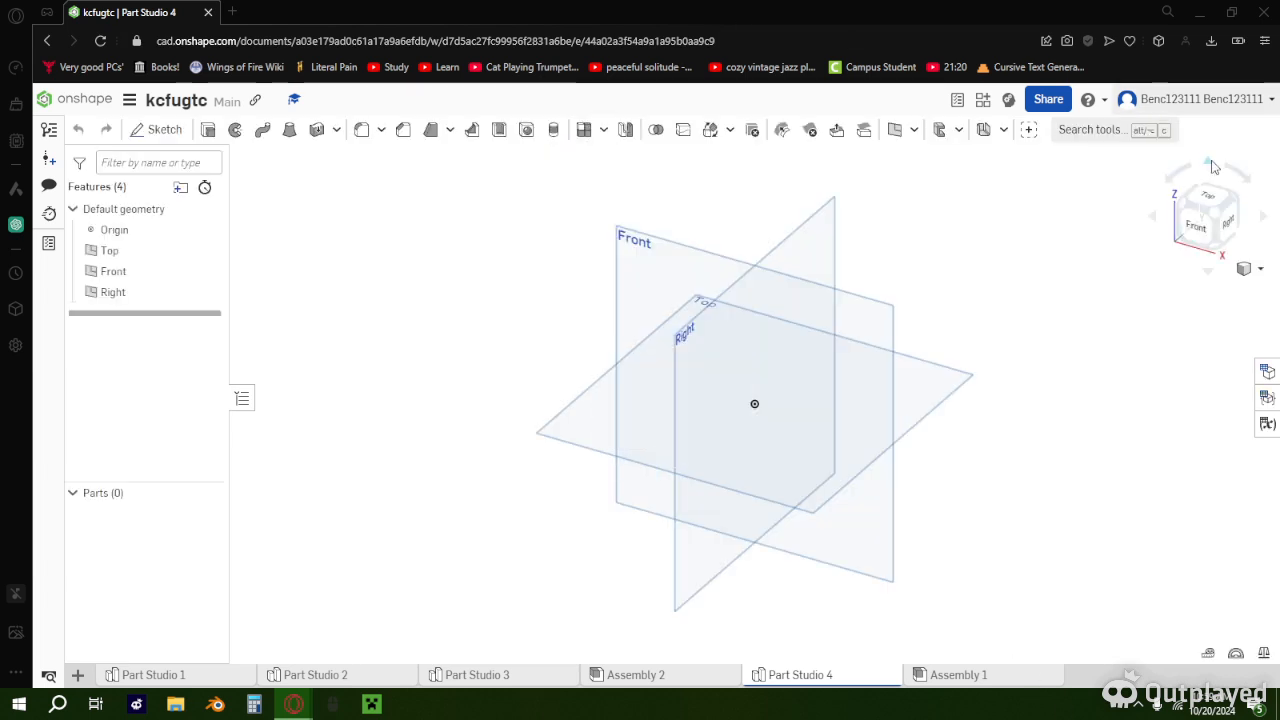
Start a new sketch on the Top plane, viewed from above, and show the browser in full screen.
{"action": "left_click", "coordinate": [1207, 198]}
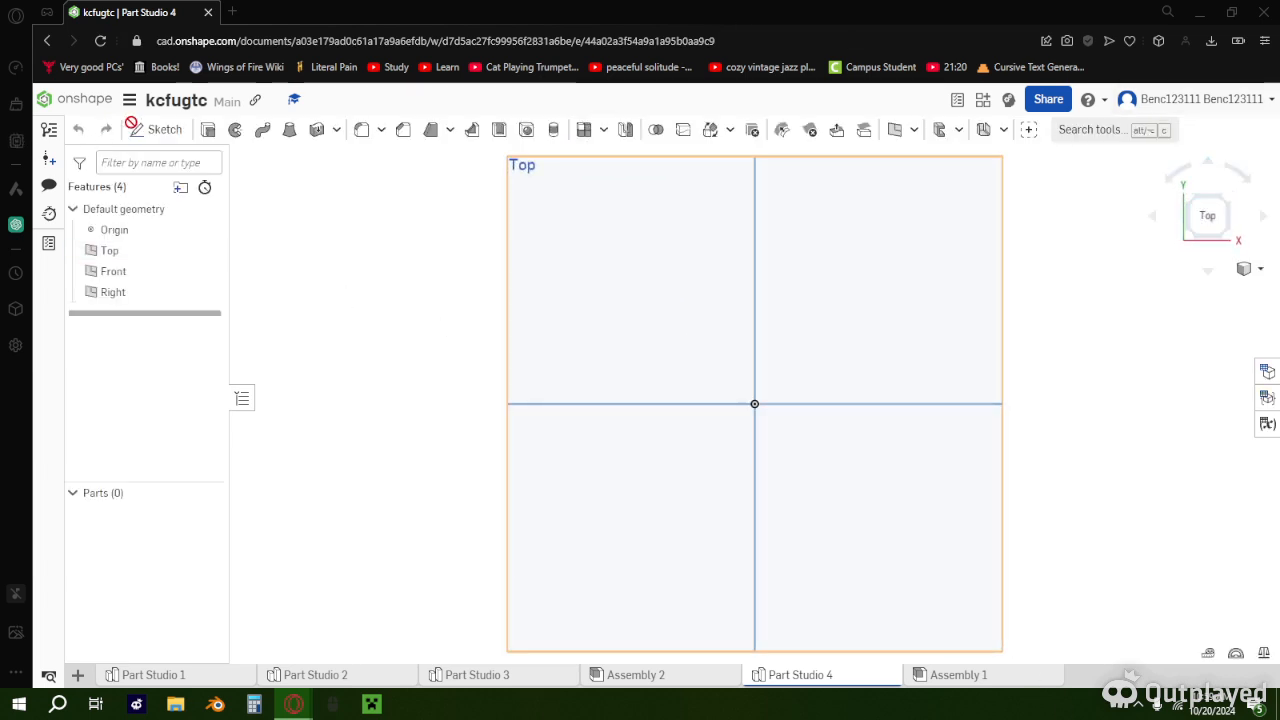
{"action": "left_click", "coordinate": [157, 129]}
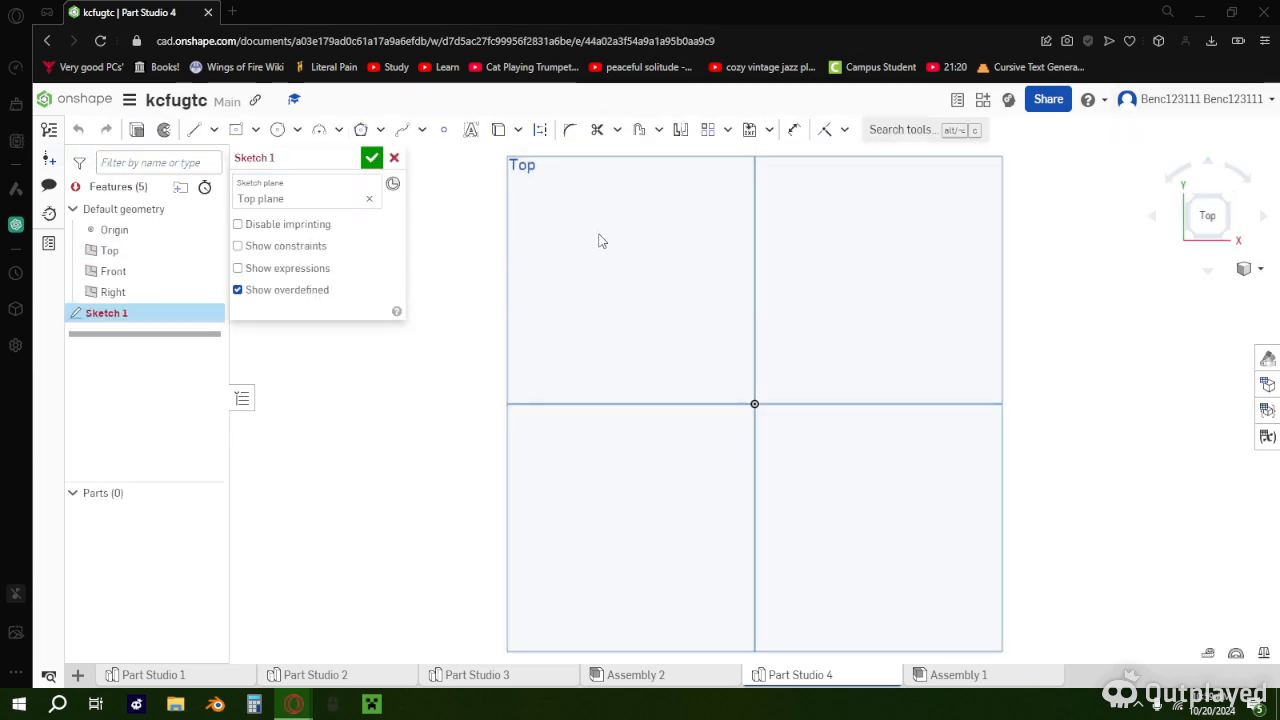
{"action": "left_click", "coordinate": [600, 240]}
{"action": "key", "text": "F11"}
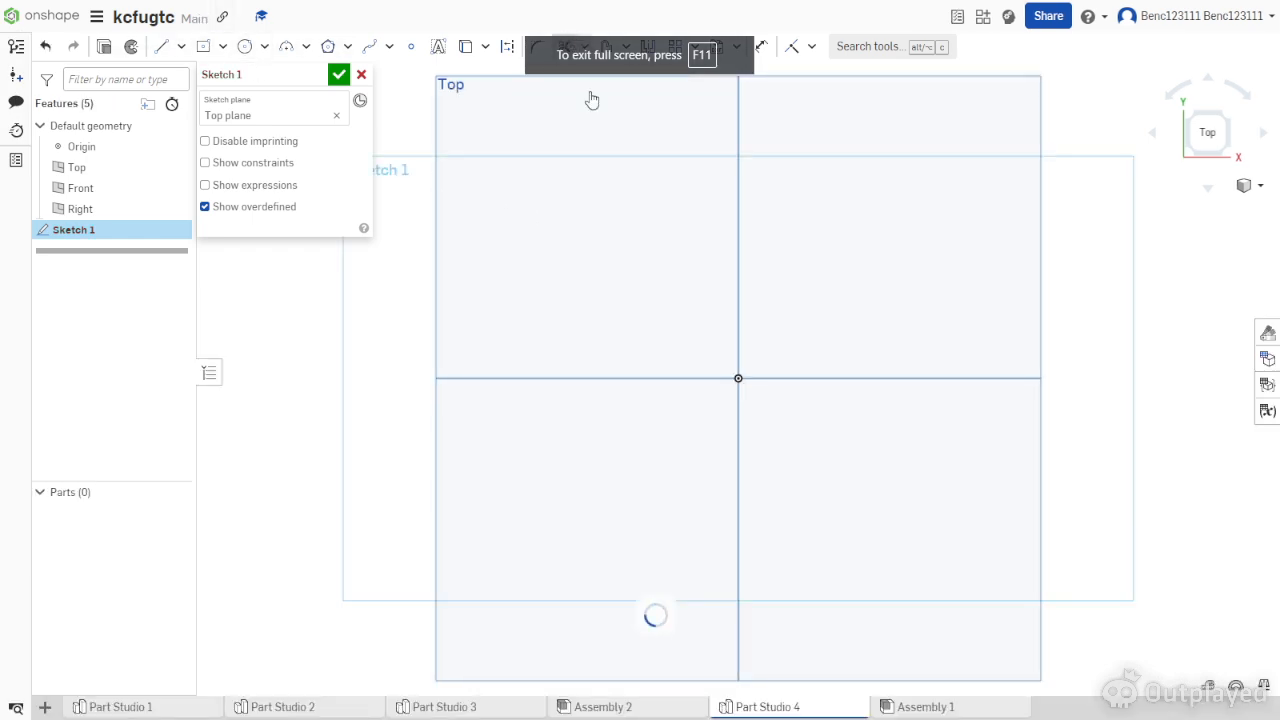
Sketch a center-point rectangle on the origin, 3 in wide and 3 in high.
{"action": "left_click", "coordinate": [223, 46]}
{"action": "left_click", "coordinate": [261, 104]}
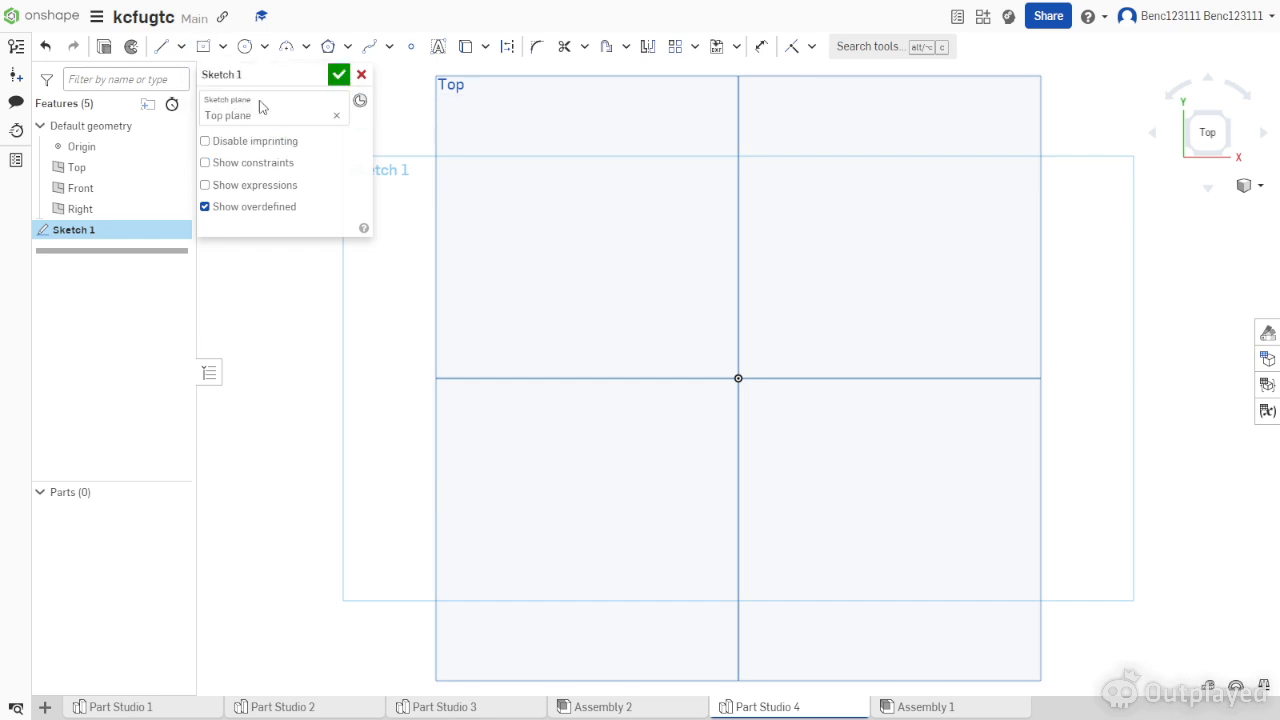
{"action": "left_click", "coordinate": [203, 46]}
{"action": "left_click", "coordinate": [738, 378]}
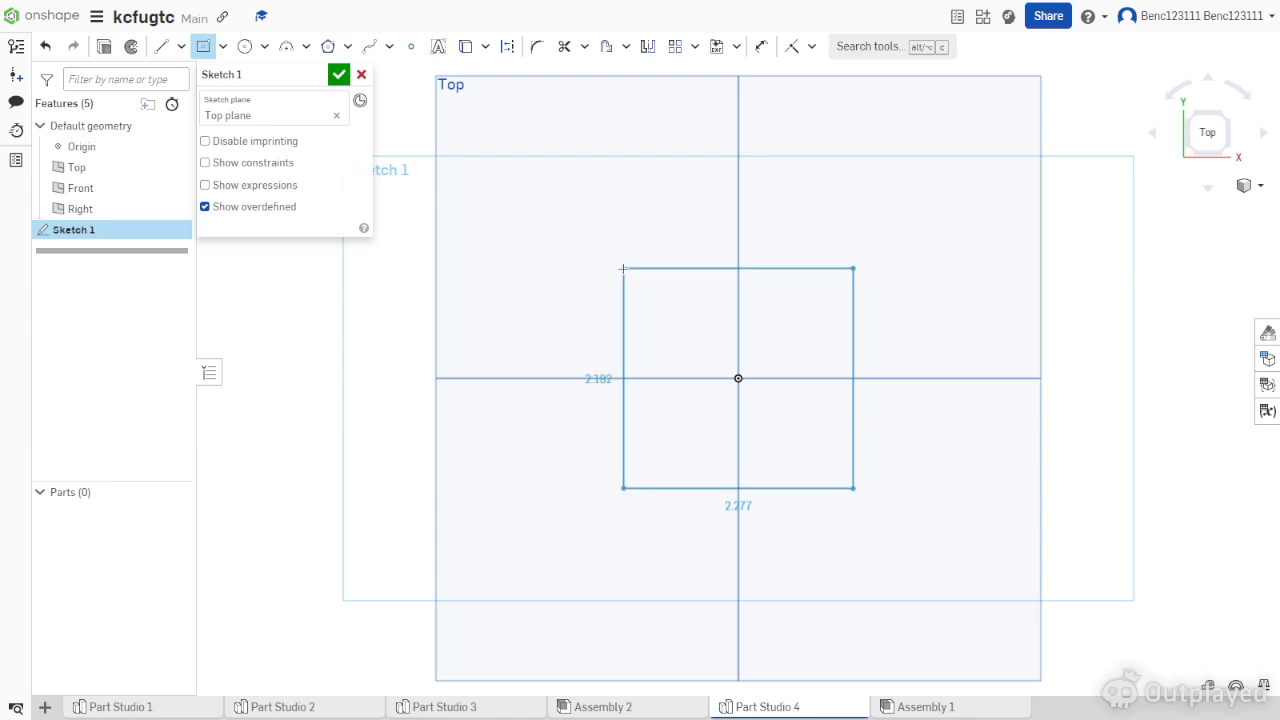
{"action": "left_click", "coordinate": [623, 268]}
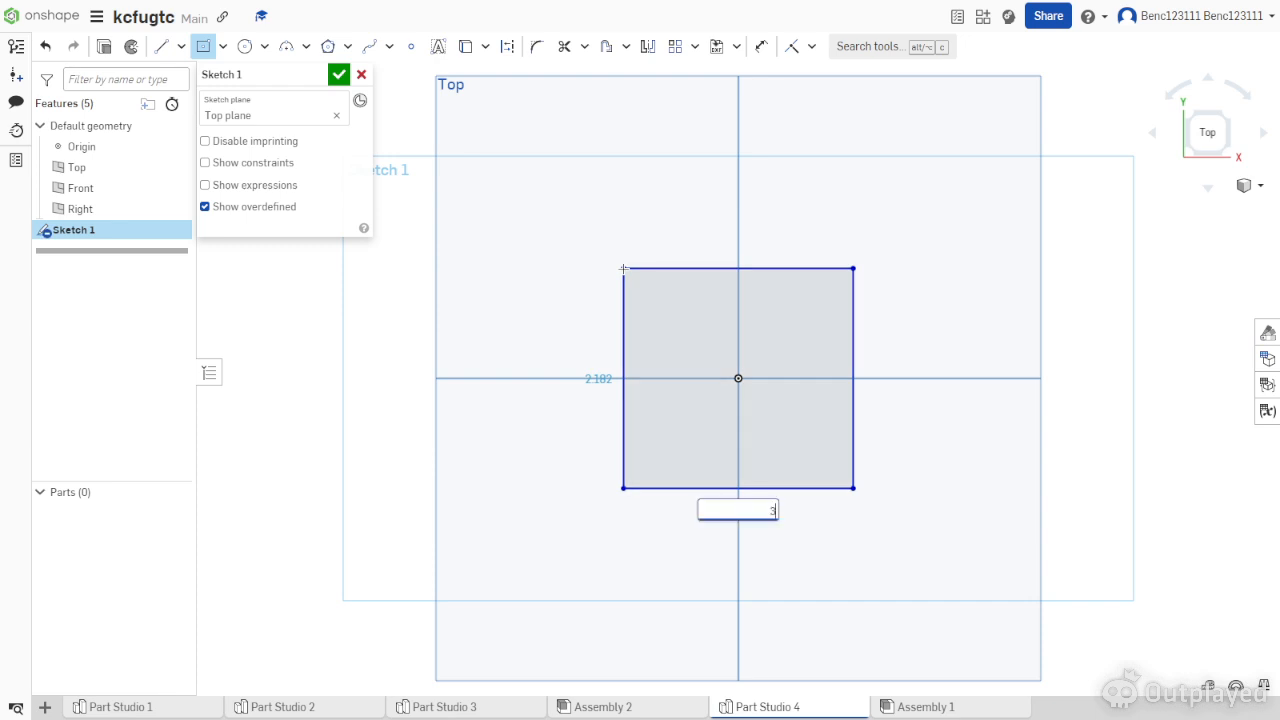
{"action": "type", "text": "3"}
{"action": "key", "text": "Tab"}
{"action": "type", "text": "3"}
{"action": "key", "text": "Return"}
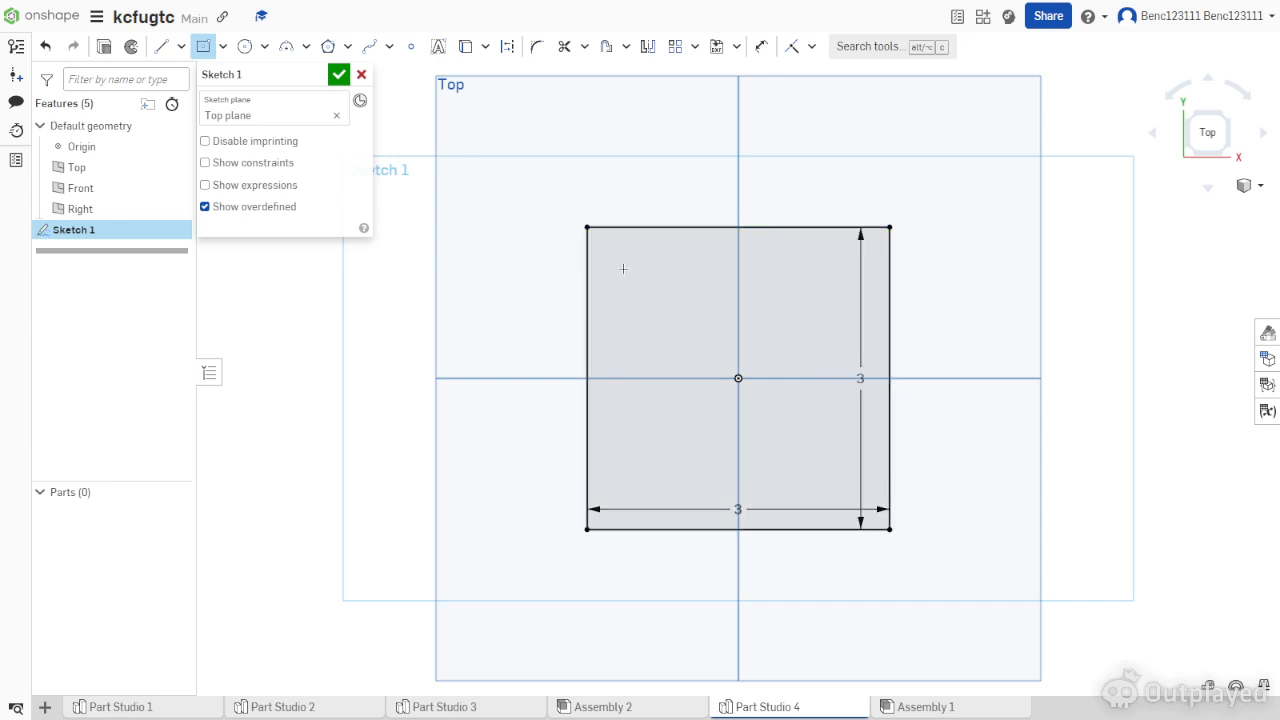
Move the square's height and width dimensions outside its outline.
{"action": "left_click", "coordinate": [203, 50]}
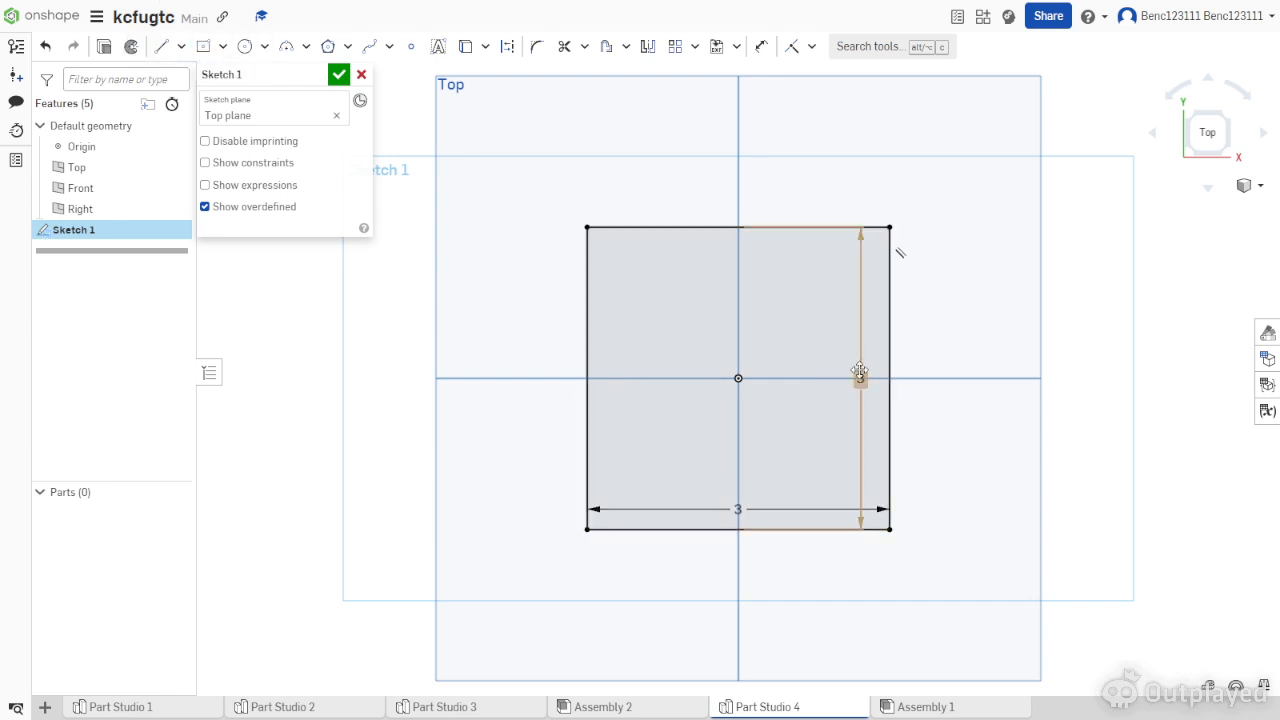
{"action": "left_click_drag", "start_coordinate": [870, 367], "coordinate": [956, 280]}
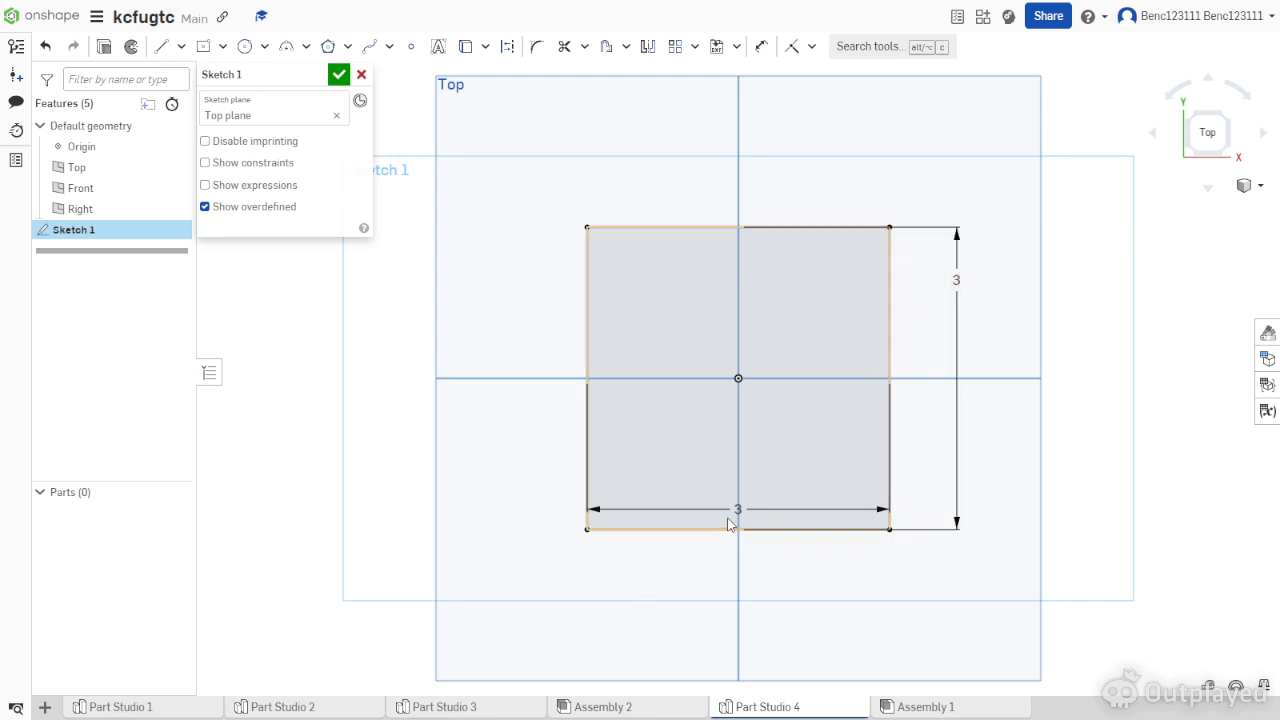
{"action": "left_click_drag", "start_coordinate": [742, 508], "coordinate": [648, 573]}
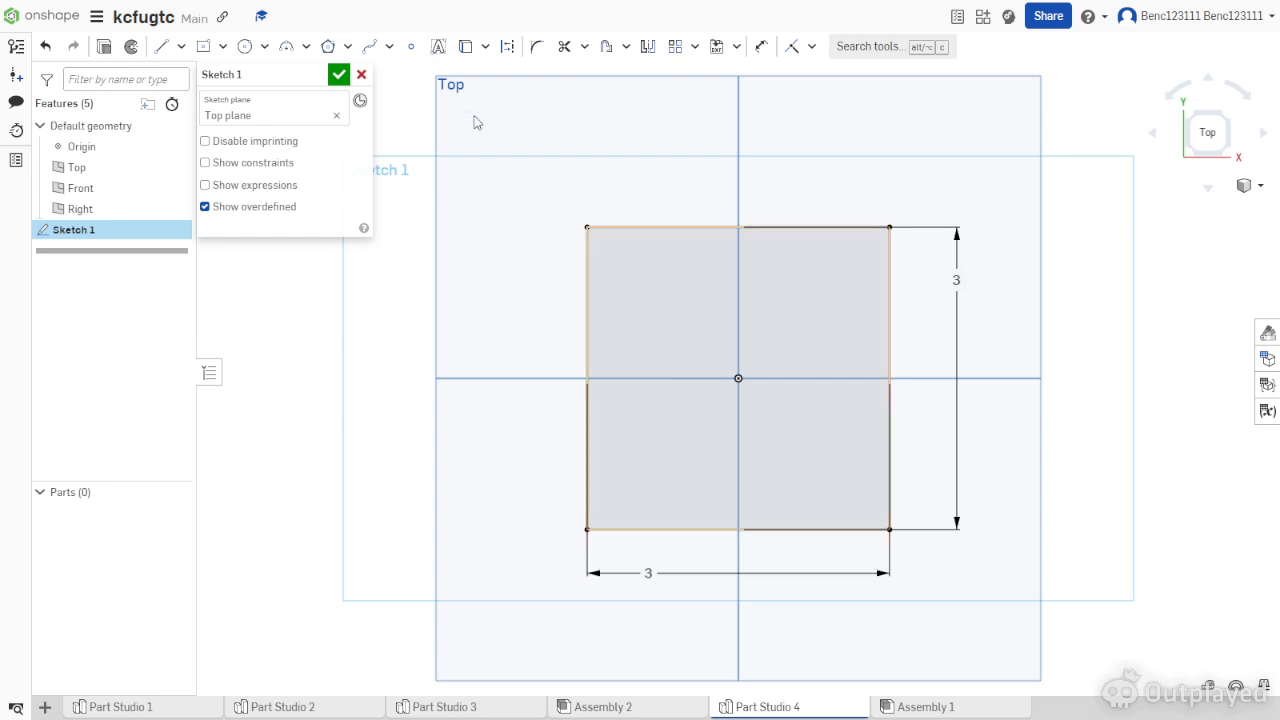
Place four sketch points on the square, two on its upper edge and two on its right edge.
{"action": "left_click", "coordinate": [411, 47]}
{"action": "left_click", "coordinate": [662, 227]}
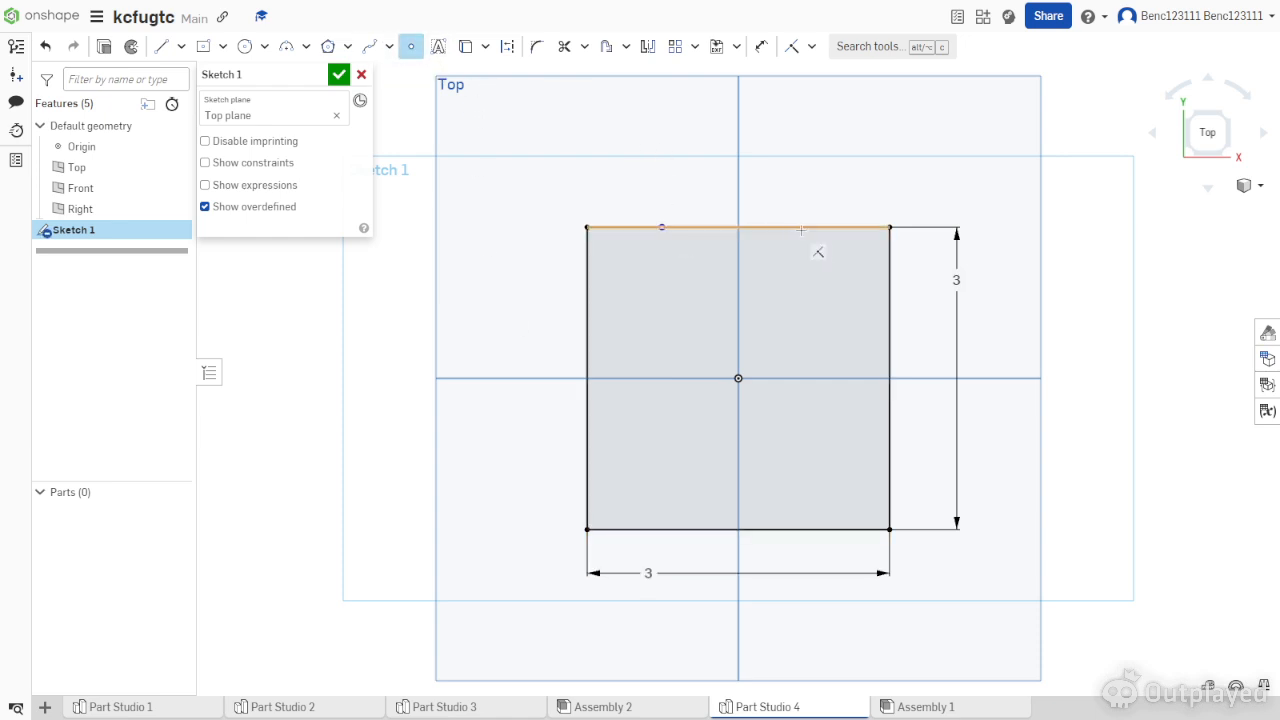
{"action": "left_click", "coordinate": [805, 228]}
{"action": "left_click", "coordinate": [891, 289]}
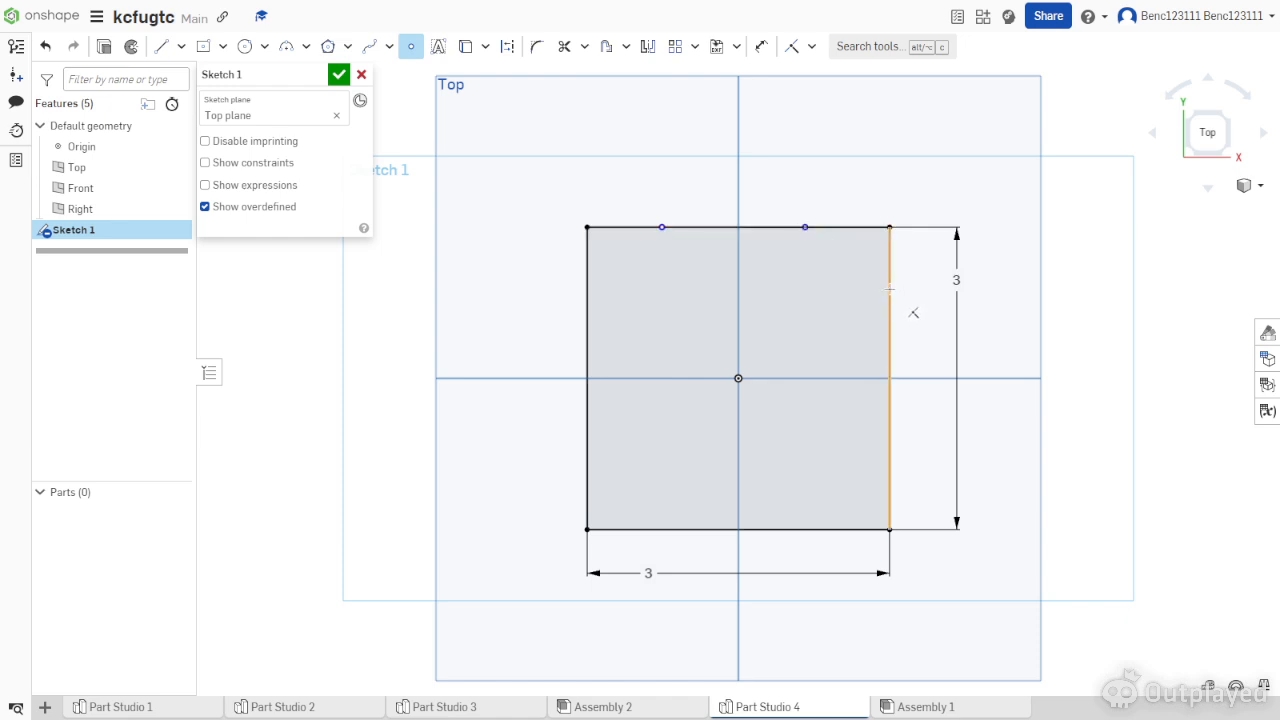
{"action": "left_click", "coordinate": [890, 456]}
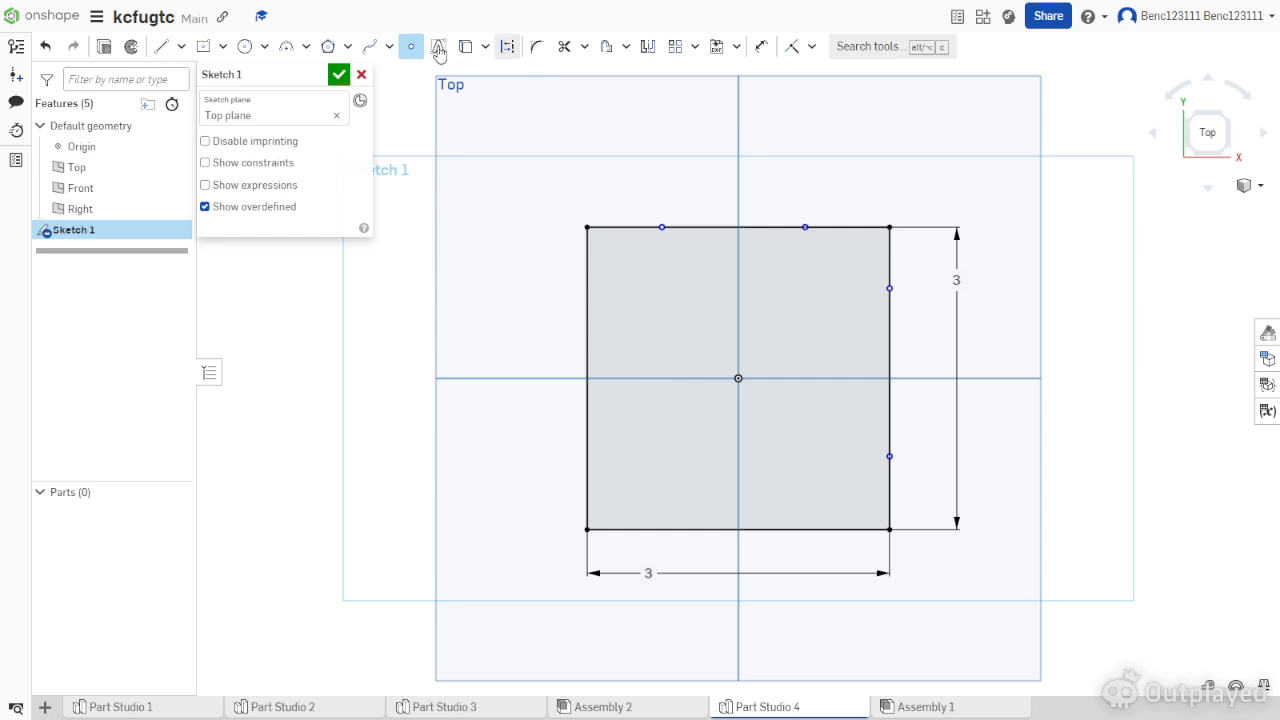
{"action": "left_click", "coordinate": [412, 47]}
Dimension each of the two upper-edge points 1 in from its nearest corner.
{"action": "left_click", "coordinate": [758, 52]}
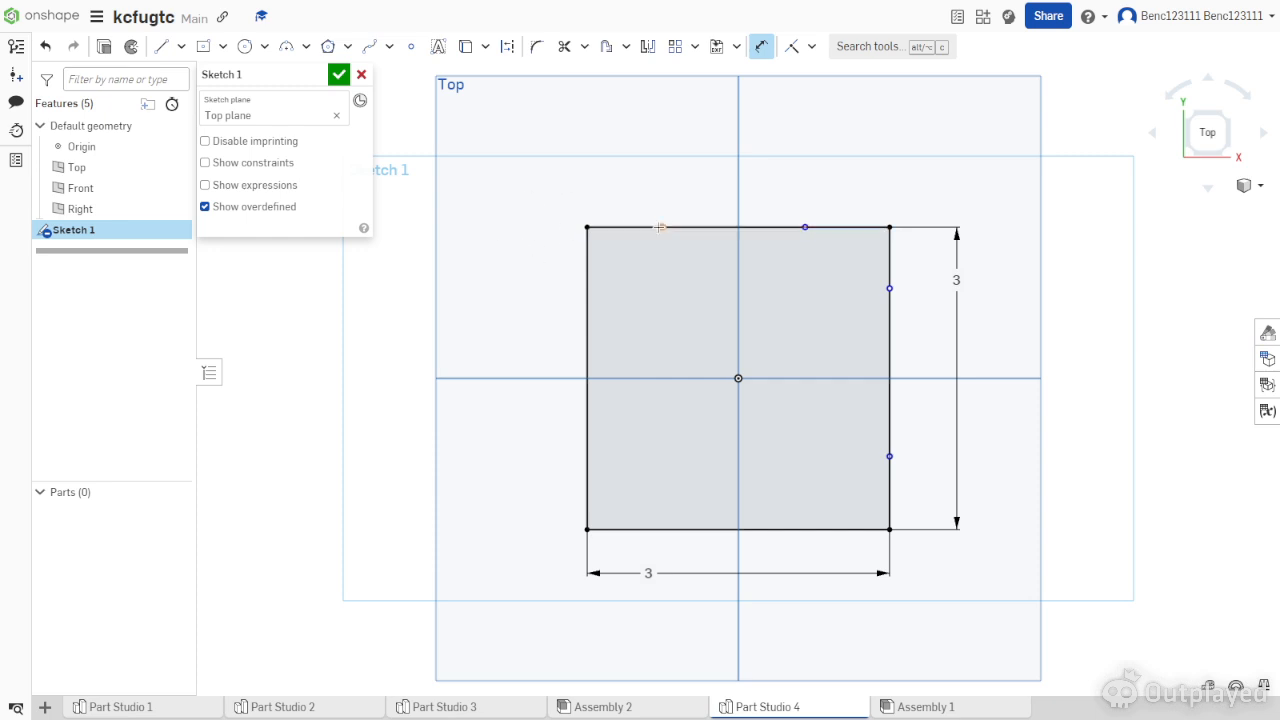
{"action": "left_click", "coordinate": [614, 172]}
{"action": "type", "text": "1"}
{"action": "key", "text": "Return"}
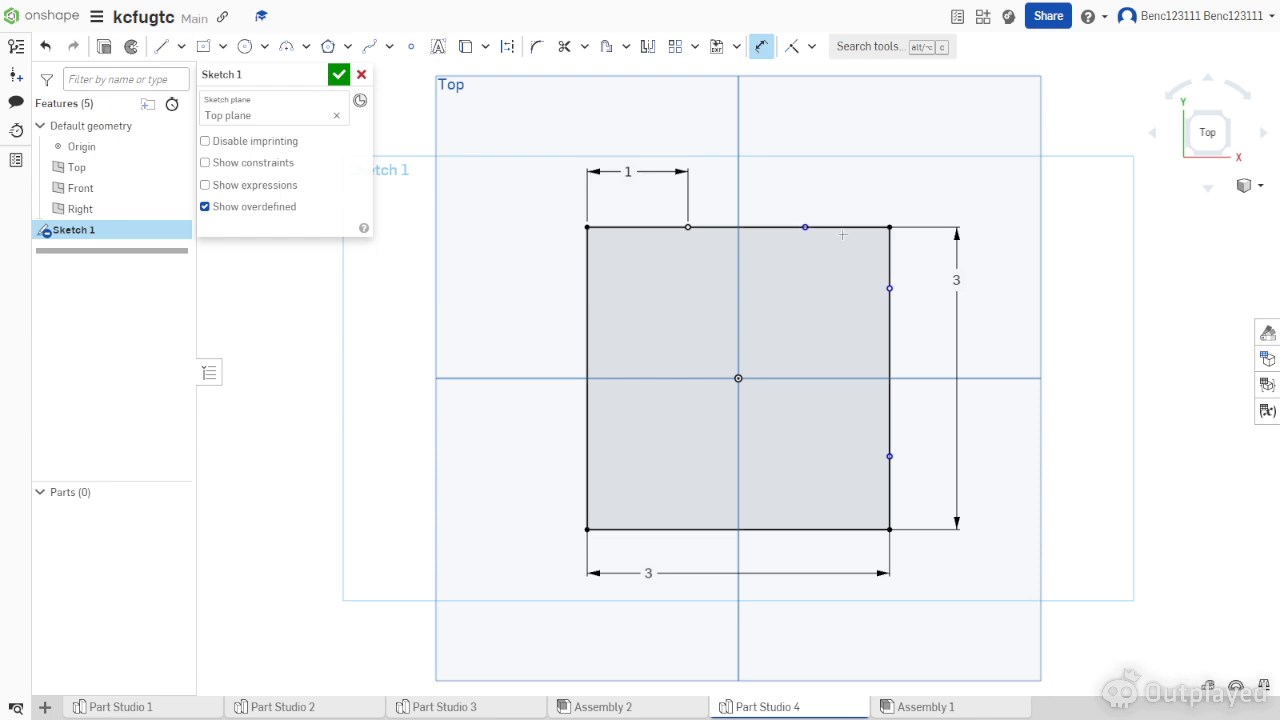
{"action": "left_click", "coordinate": [889, 227]}
{"action": "left_click", "coordinate": [838, 181]}
{"action": "type", "text": "1"}
{"action": "key", "text": "Return"}
Dimension each of the two right-edge points 1 in from its nearest corner.
{"action": "left_click", "coordinate": [889, 288]}
{"action": "left_click", "coordinate": [889, 227]}
{"action": "left_click", "coordinate": [922, 261]}
{"action": "key", "text": "Return"}
{"action": "type", "text": "1"}
{"action": "key", "text": "Return"}
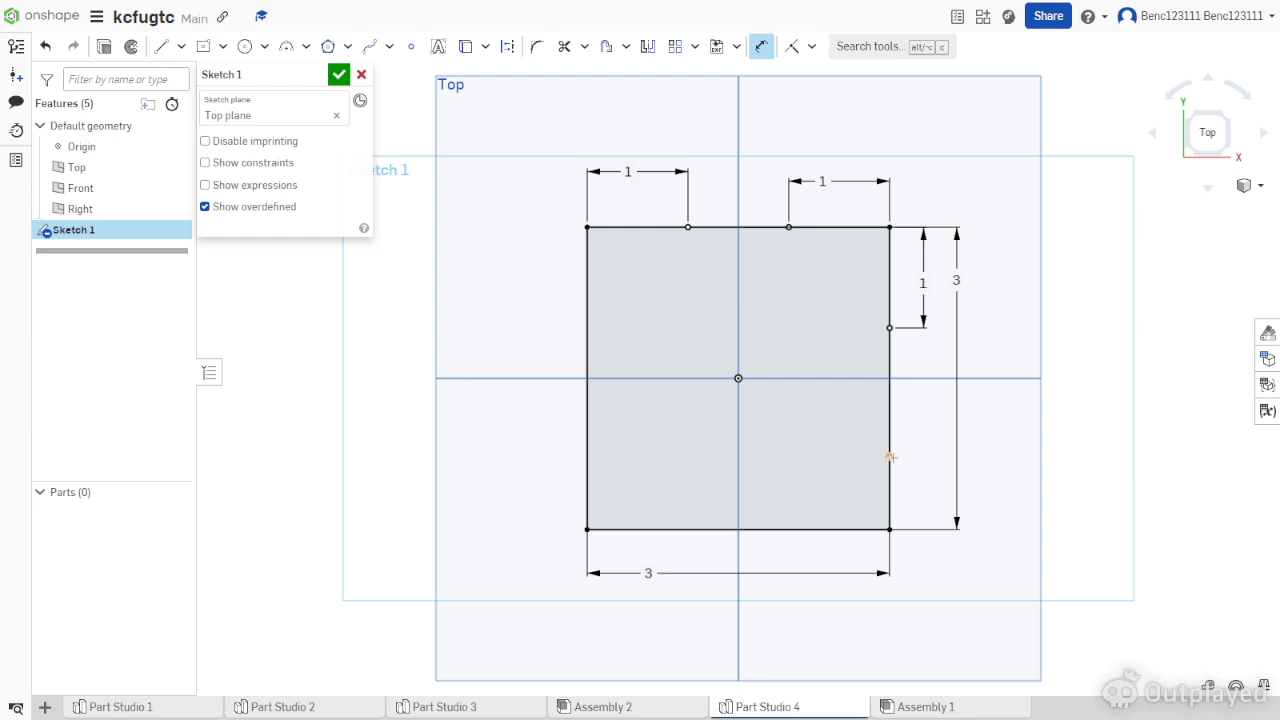
{"action": "left_click", "coordinate": [890, 529]}
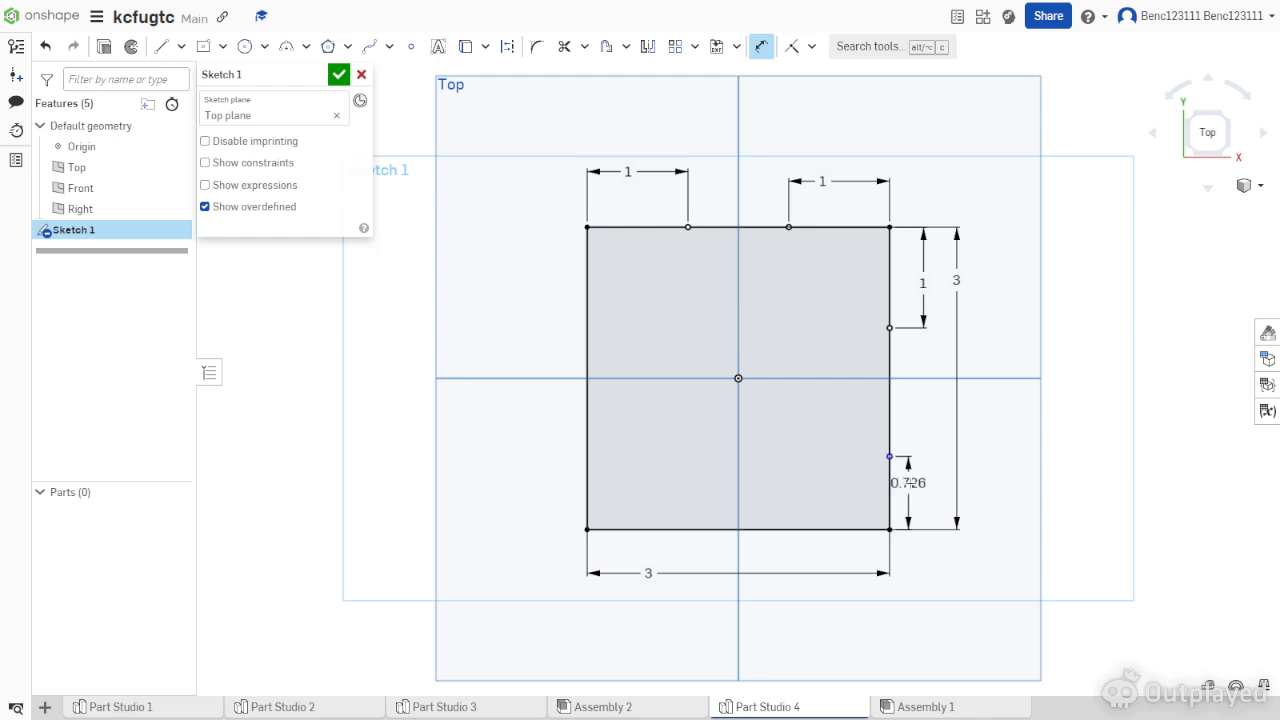
{"action": "left_click", "coordinate": [915, 482]}
{"action": "key", "text": "Return"}
{"action": "type", "text": "1"}
{"action": "key", "text": "Return"}
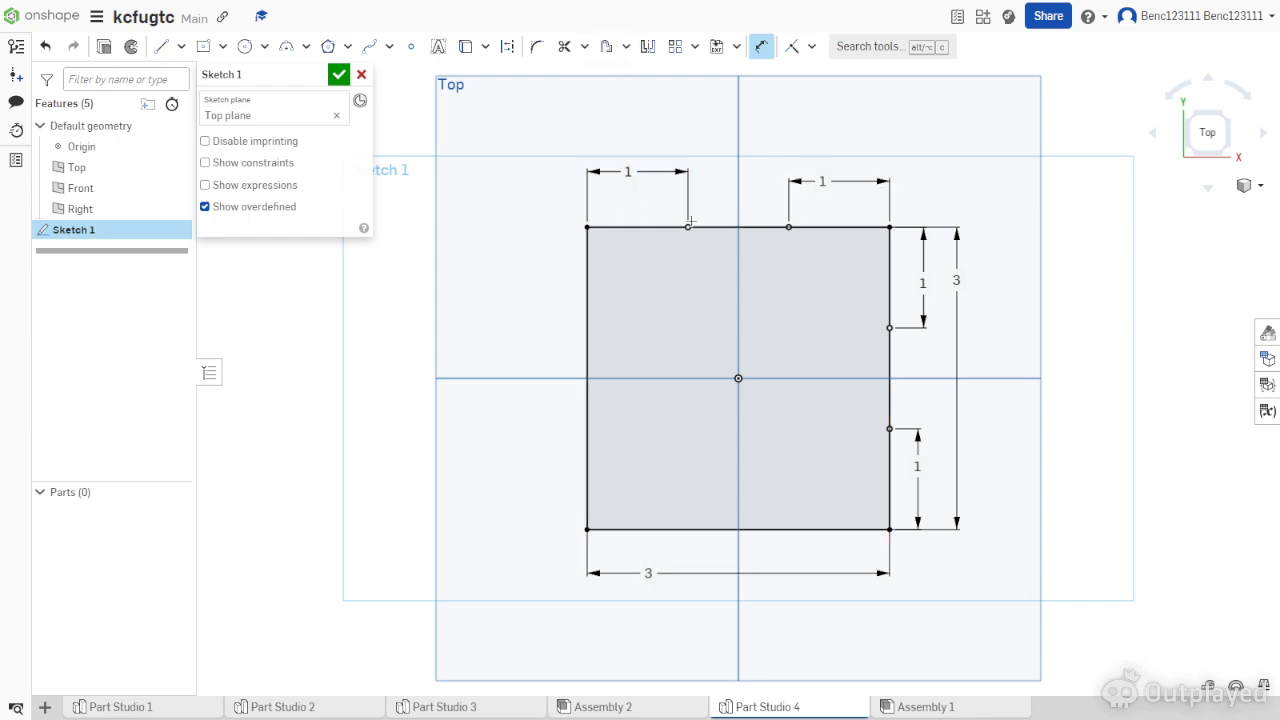
Add a driven dimension between the two points on the upper edge.
{"action": "left_click", "coordinate": [788, 227]}
{"action": "left_click", "coordinate": [688, 227]}
{"action": "left_click", "coordinate": [763, 52]}
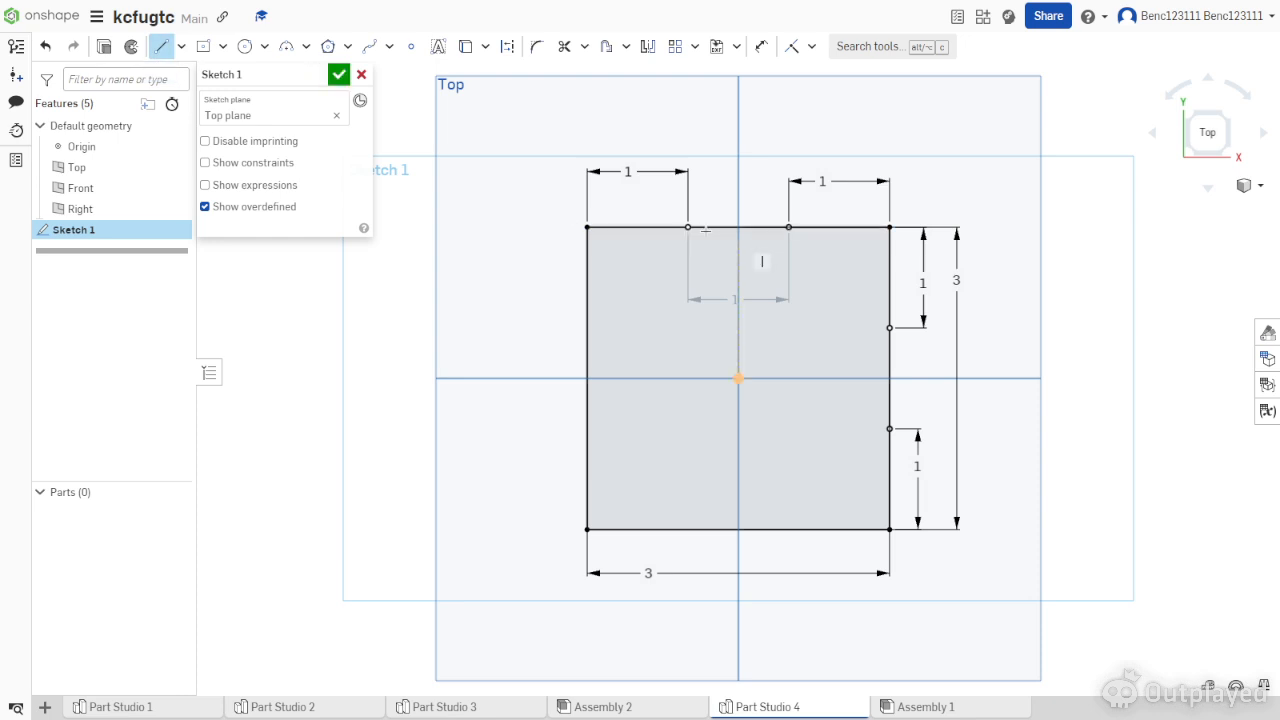
Draw a vertical 3 in line down across the square from each of the two upper-edge points.
{"action": "left_click", "coordinate": [687, 227]}
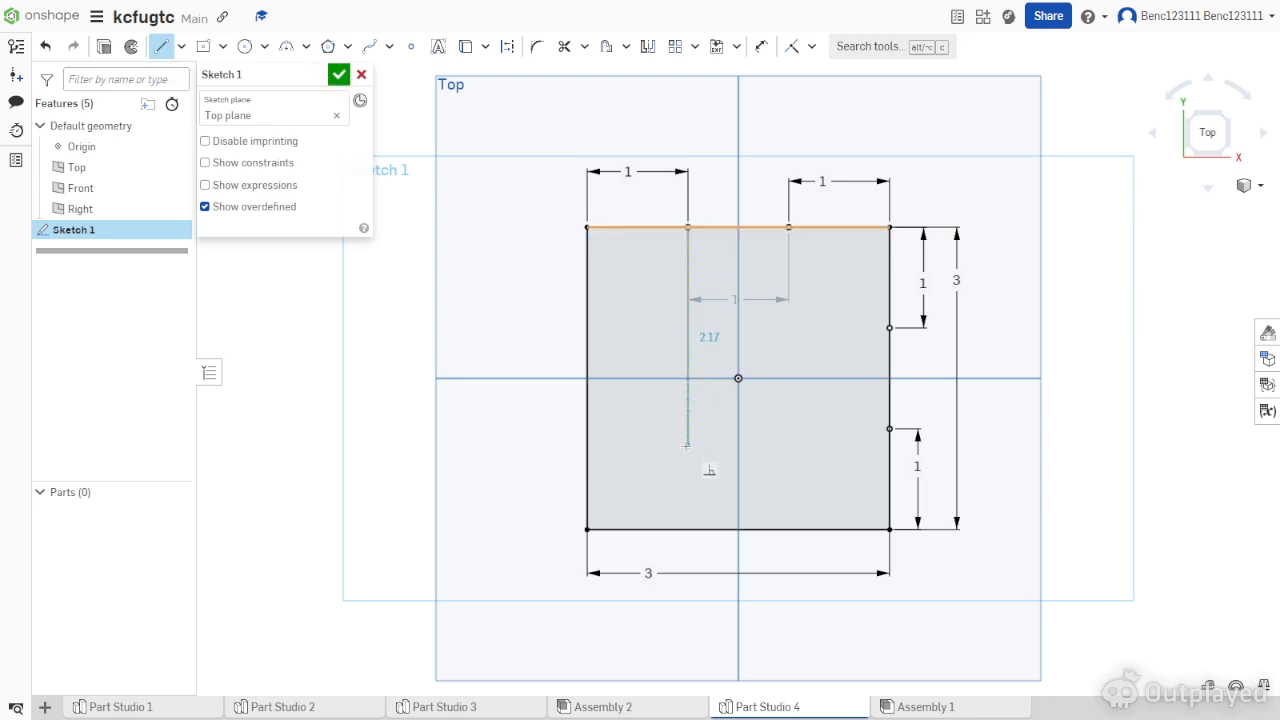
{"action": "type", "text": "3"}
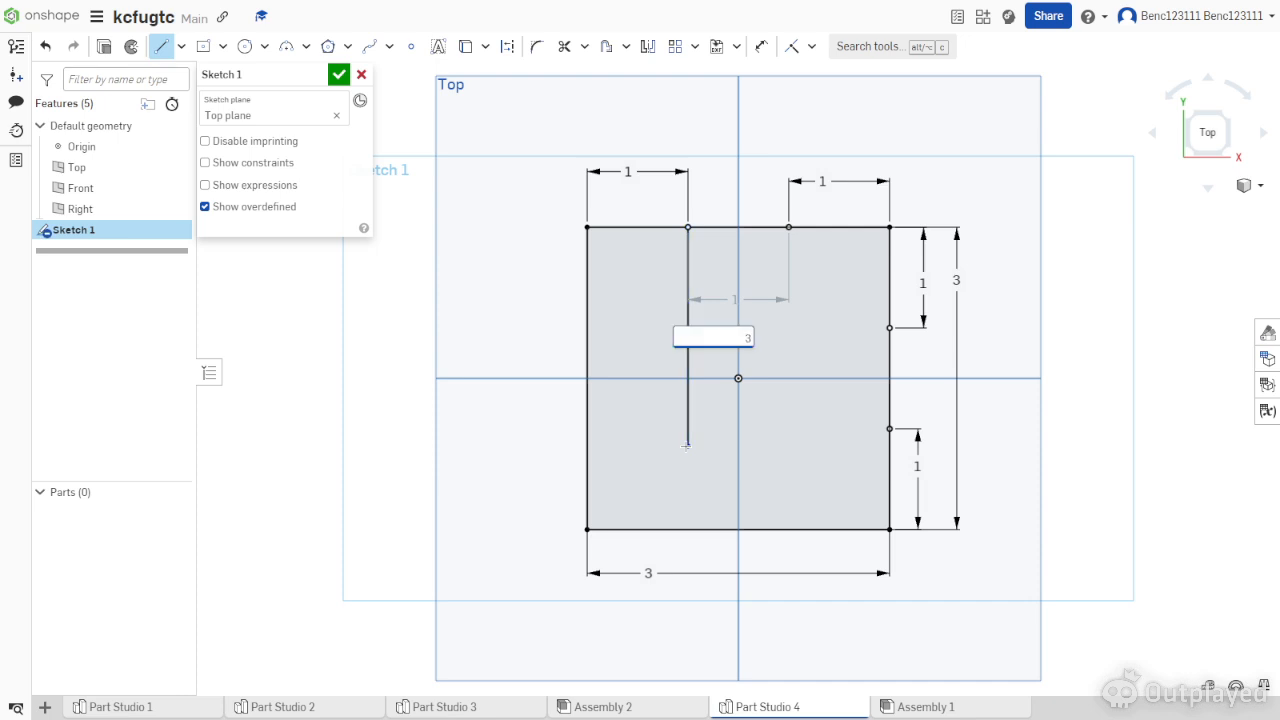
{"action": "key", "text": "Return"}
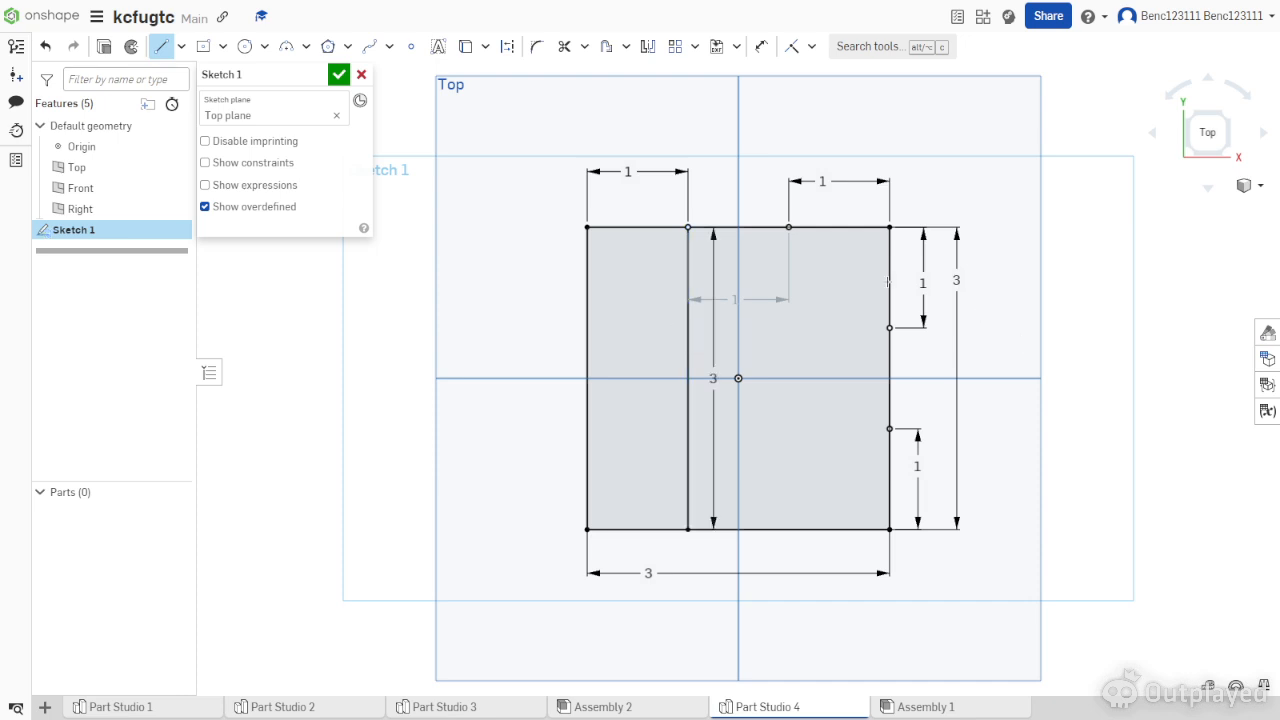
{"action": "left_click", "coordinate": [789, 227]}
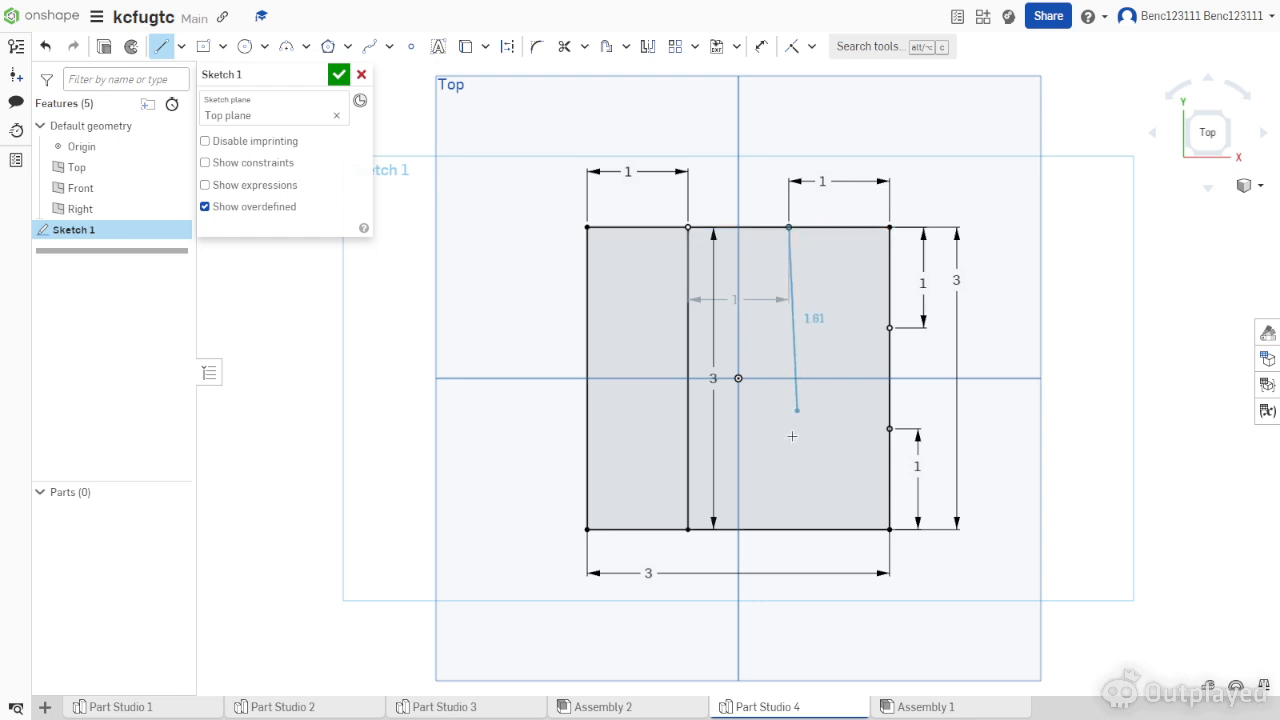
{"action": "type", "text": "3"}
{"action": "key", "text": "Return"}
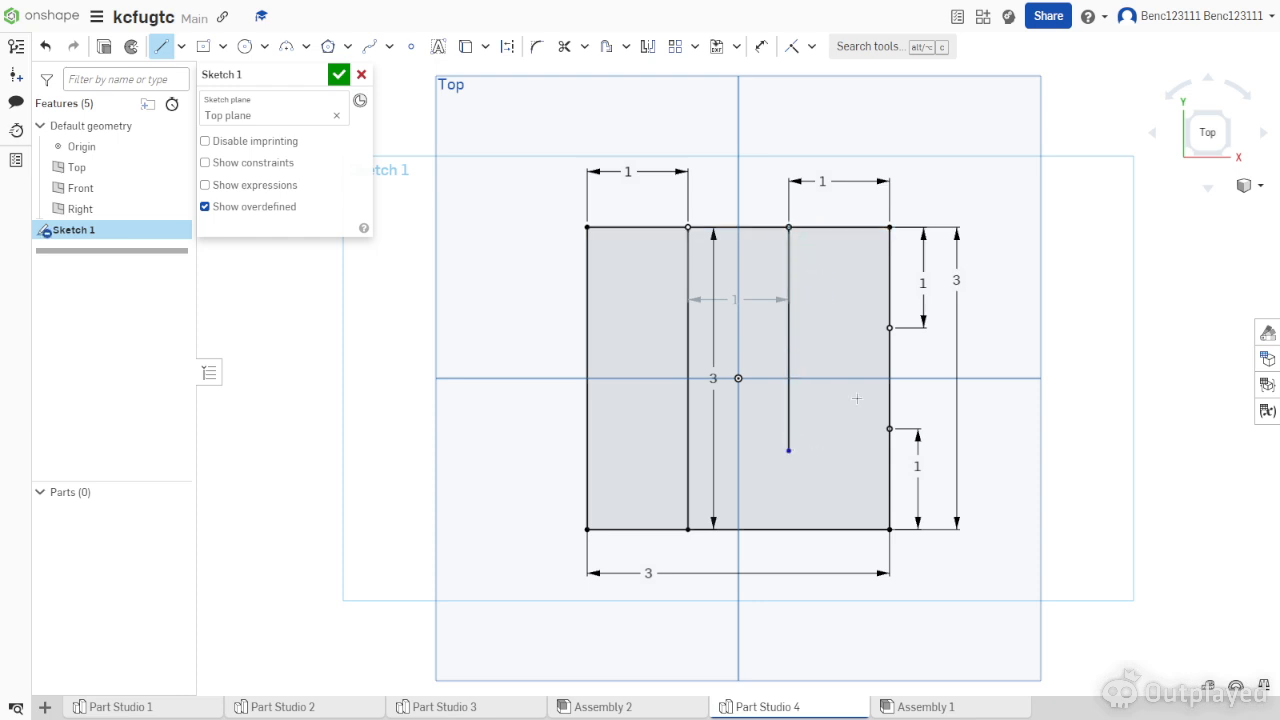
Draw a horizontal 3 in line across the square from the upper point on the right edge.
{"action": "left_click", "coordinate": [889, 328]}
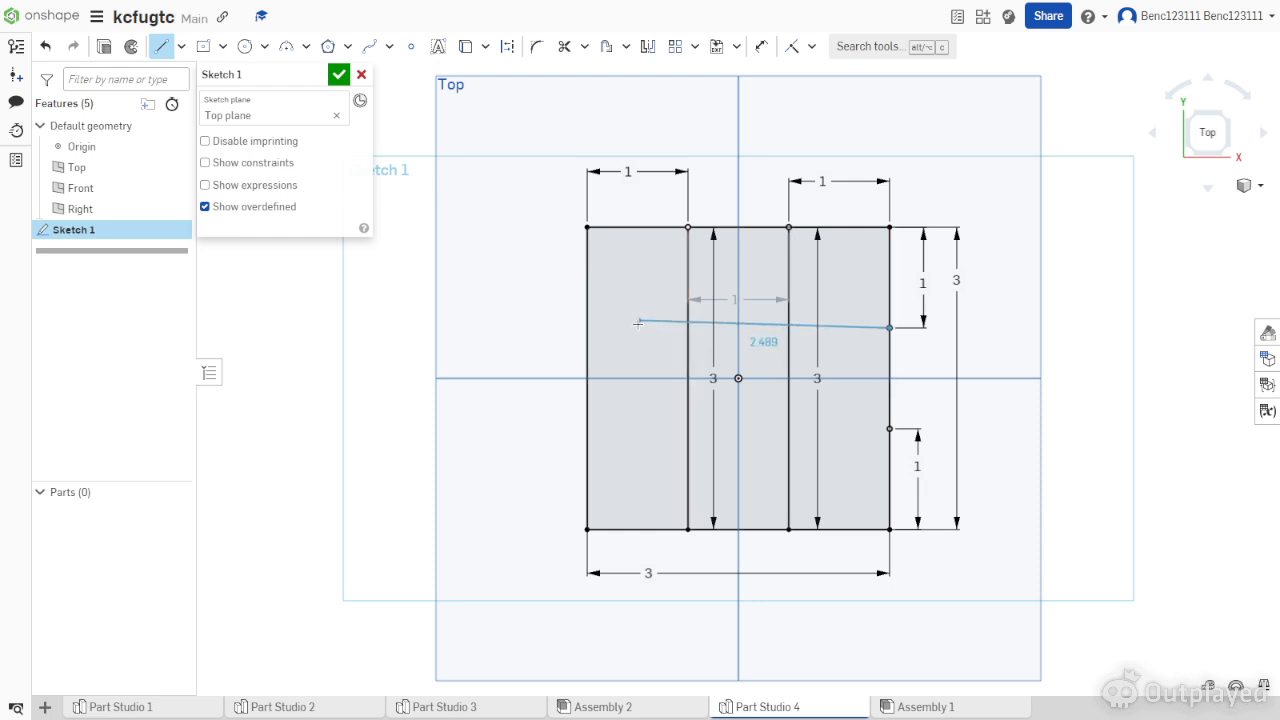
{"action": "type", "text": "3"}
{"action": "key", "text": "Return"}
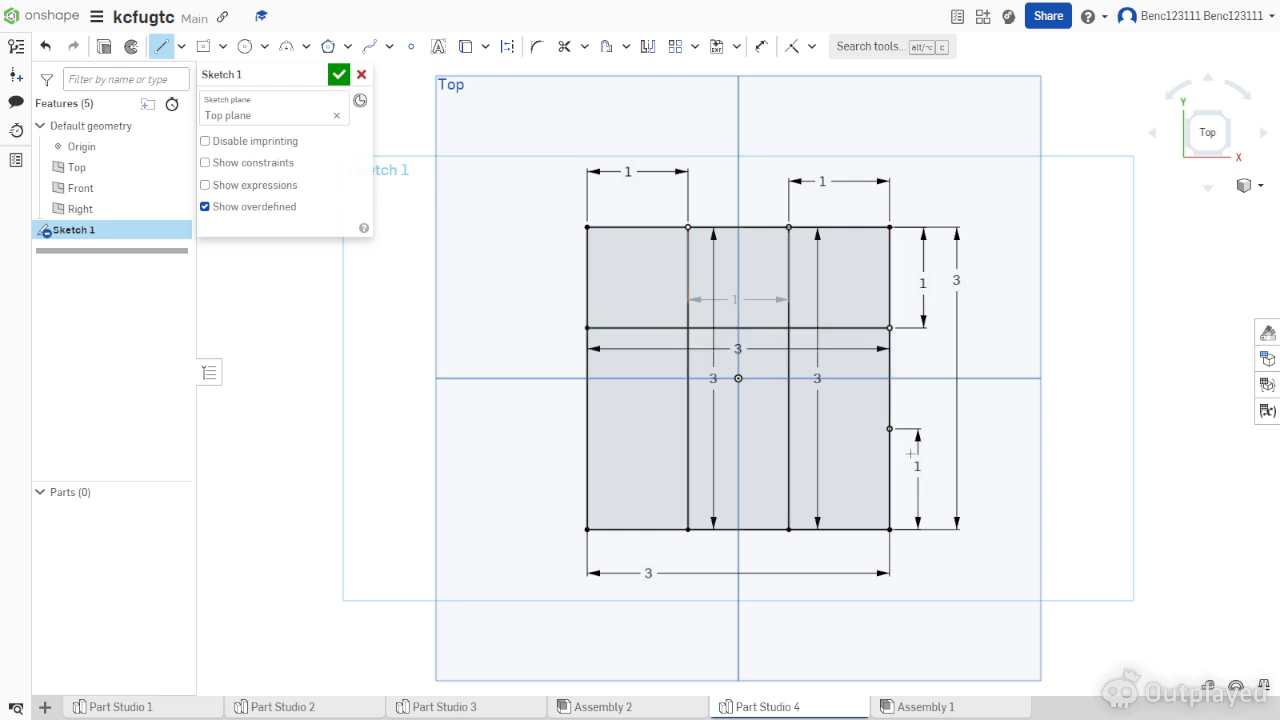
Try to draw a horizontal line across the square from the lower right-edge point, and undo it.
{"action": "left_click", "coordinate": [889, 428]}
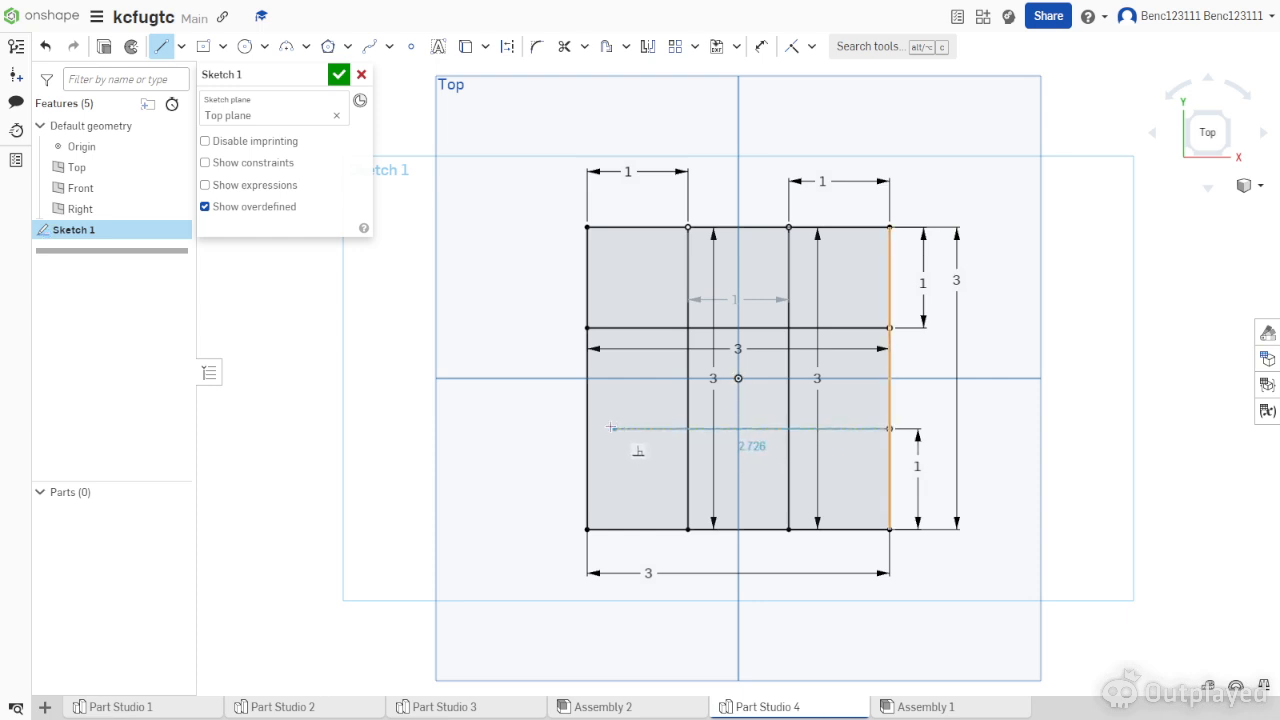
{"action": "type", "text": "3"}
{"action": "left_click", "coordinate": [622, 428]}
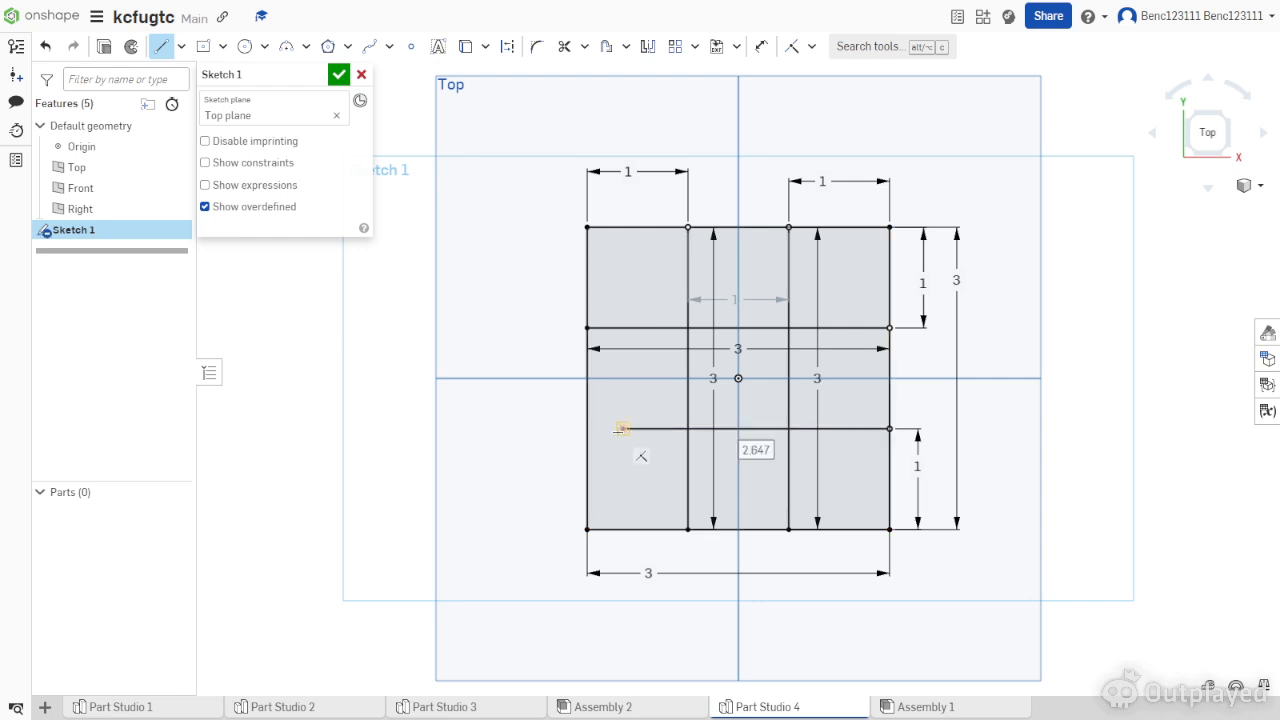
{"action": "key", "text": "Escape"}
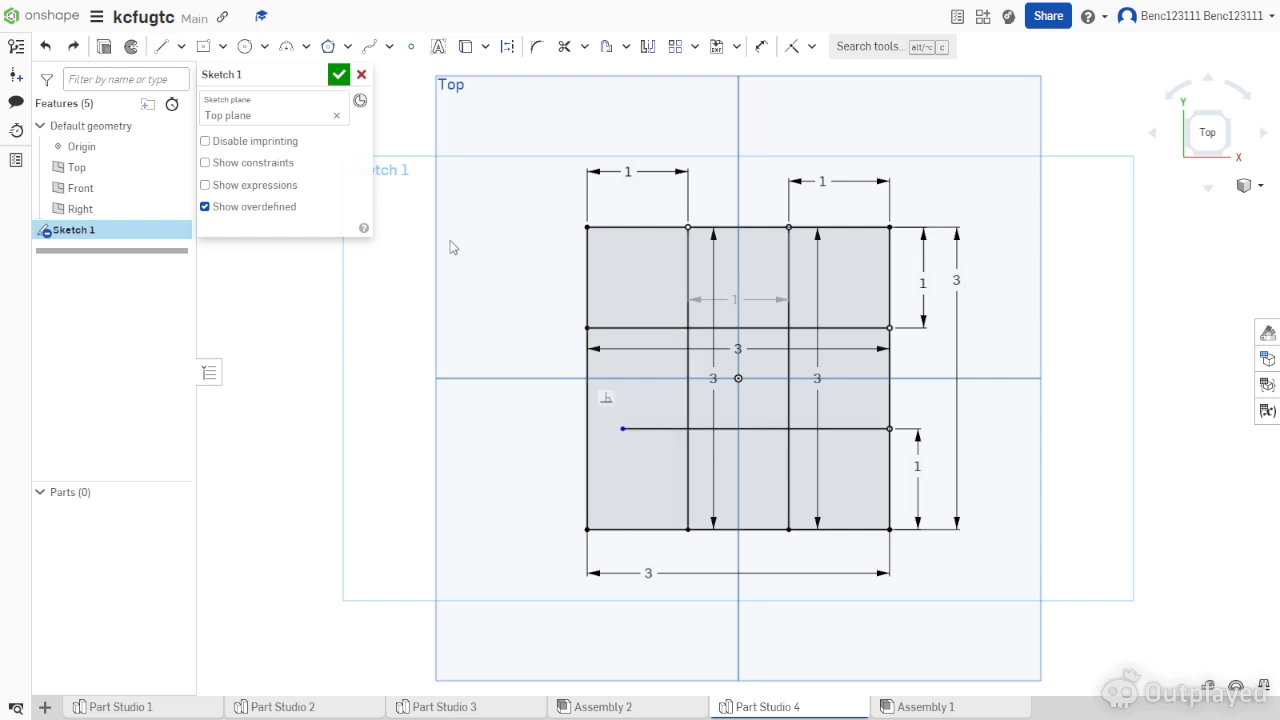
{"action": "key", "text": "ctrl+z"}
Draw a horizontal 3 in line across the square from the lower point on the right edge.
{"action": "left_click", "coordinate": [158, 47]}
{"action": "left_click", "coordinate": [889, 428]}
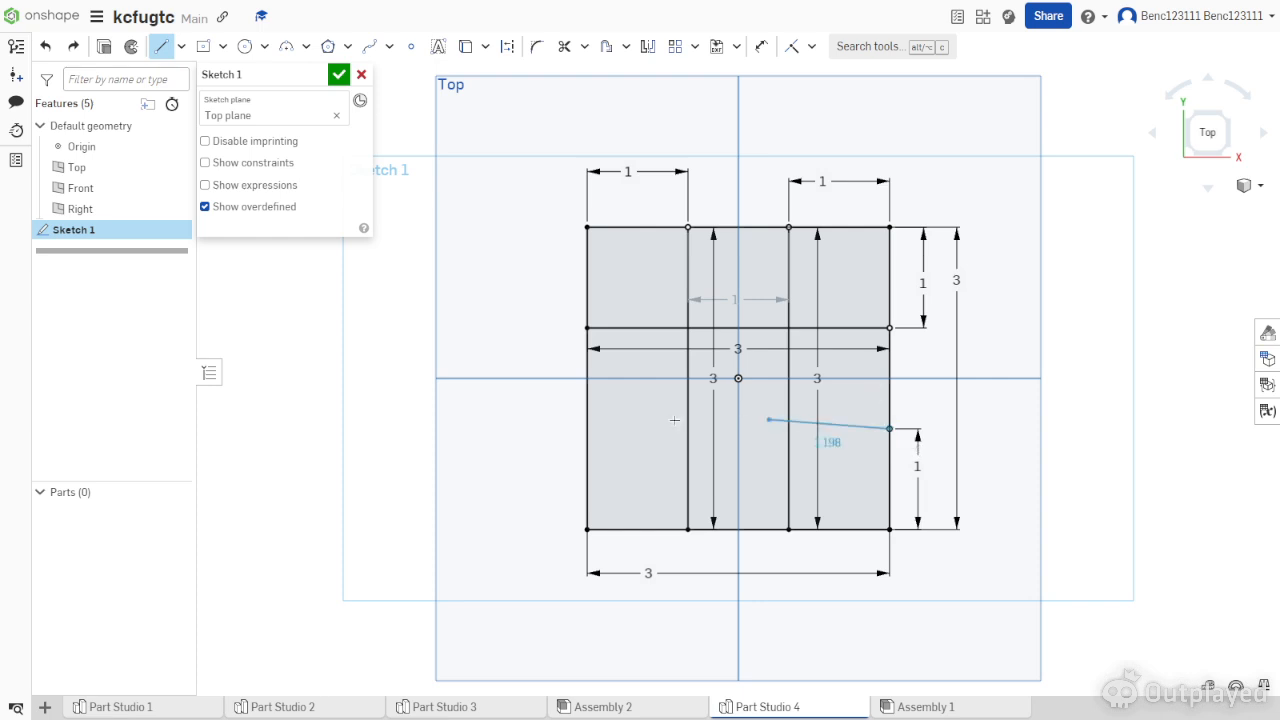
{"action": "type", "text": "3"}
{"action": "key", "text": "Return"}
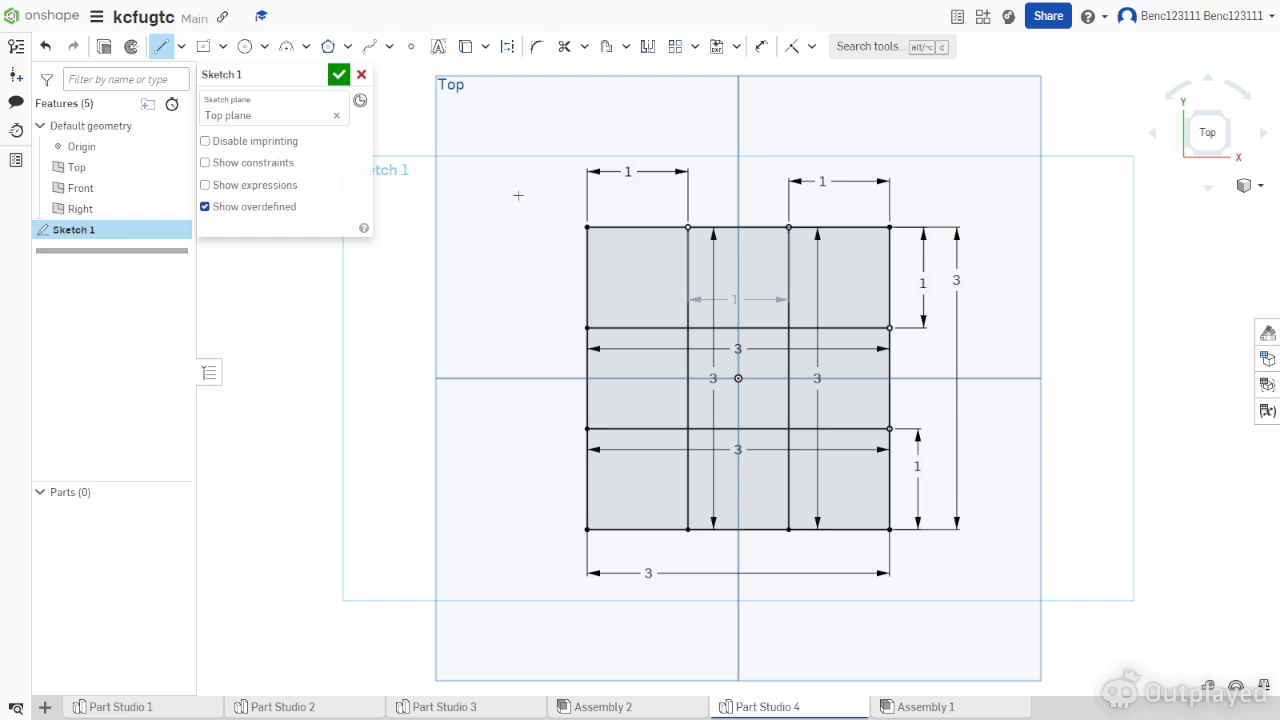
{"action": "left_click", "coordinate": [161, 46]}
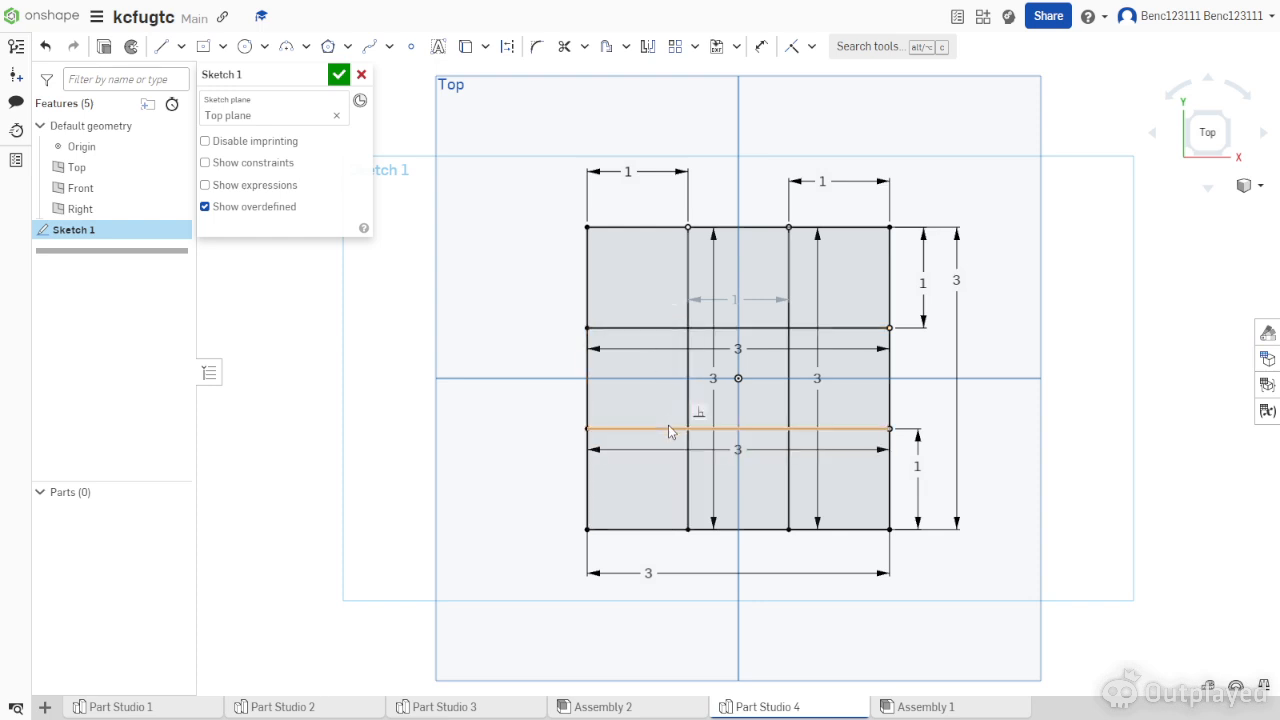
Delete the length dimension of the upper horizontal dividing line.
{"action": "left_click", "coordinate": [620, 428]}
{"action": "left_click", "coordinate": [535, 489]}
{"action": "left_click_drag", "start_coordinate": [727, 393], "coordinate": [743, 345]}
{"action": "right_click", "coordinate": [760, 348]}
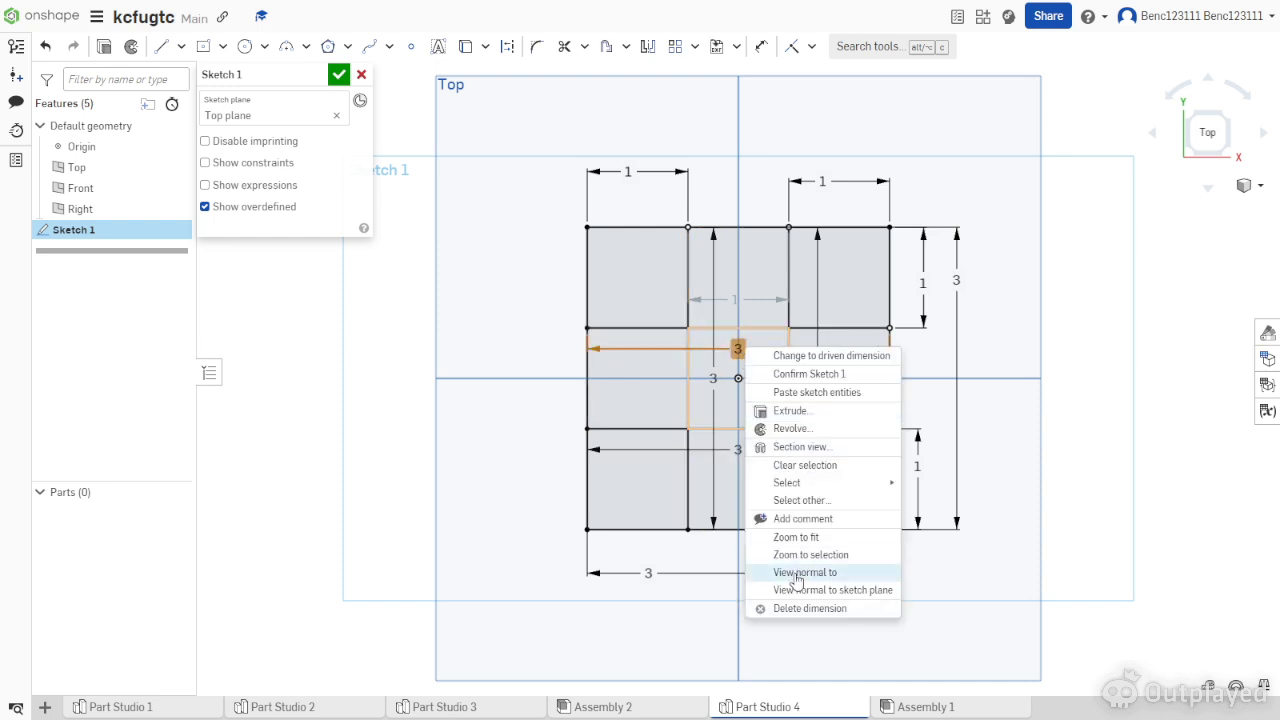
{"action": "left_click", "coordinate": [780, 607]}
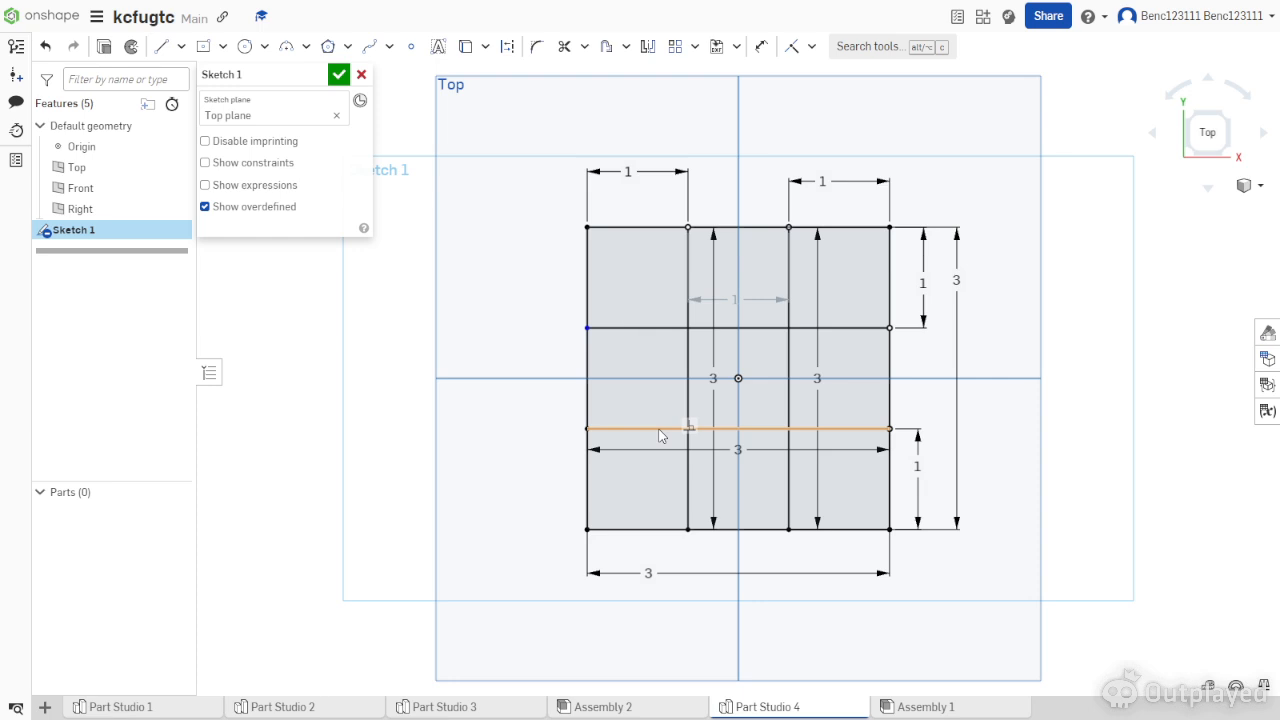
Try to set the length dimension of the lower horizontal dividing line to 2 in, and undo the change.
{"action": "double_click", "coordinate": [736, 450]}
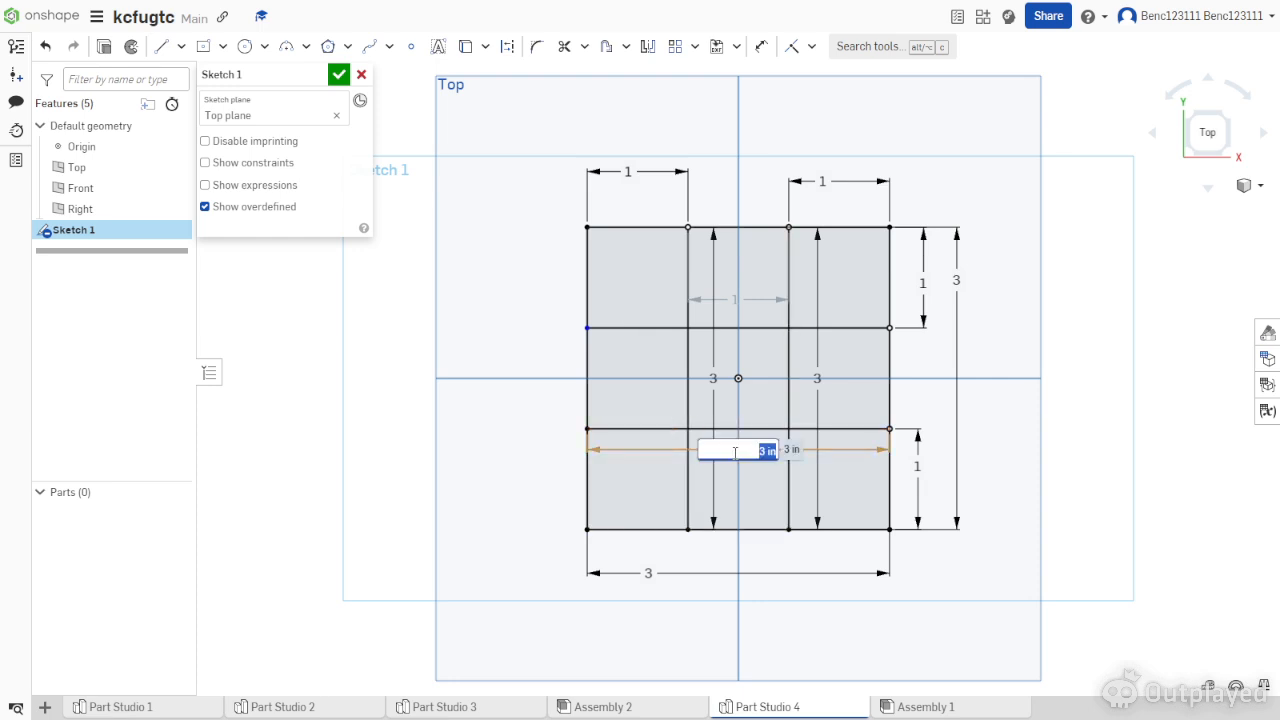
{"action": "type", "text": "2"}
{"action": "key", "text": "Return"}
{"action": "key", "text": "ctrl+z"}
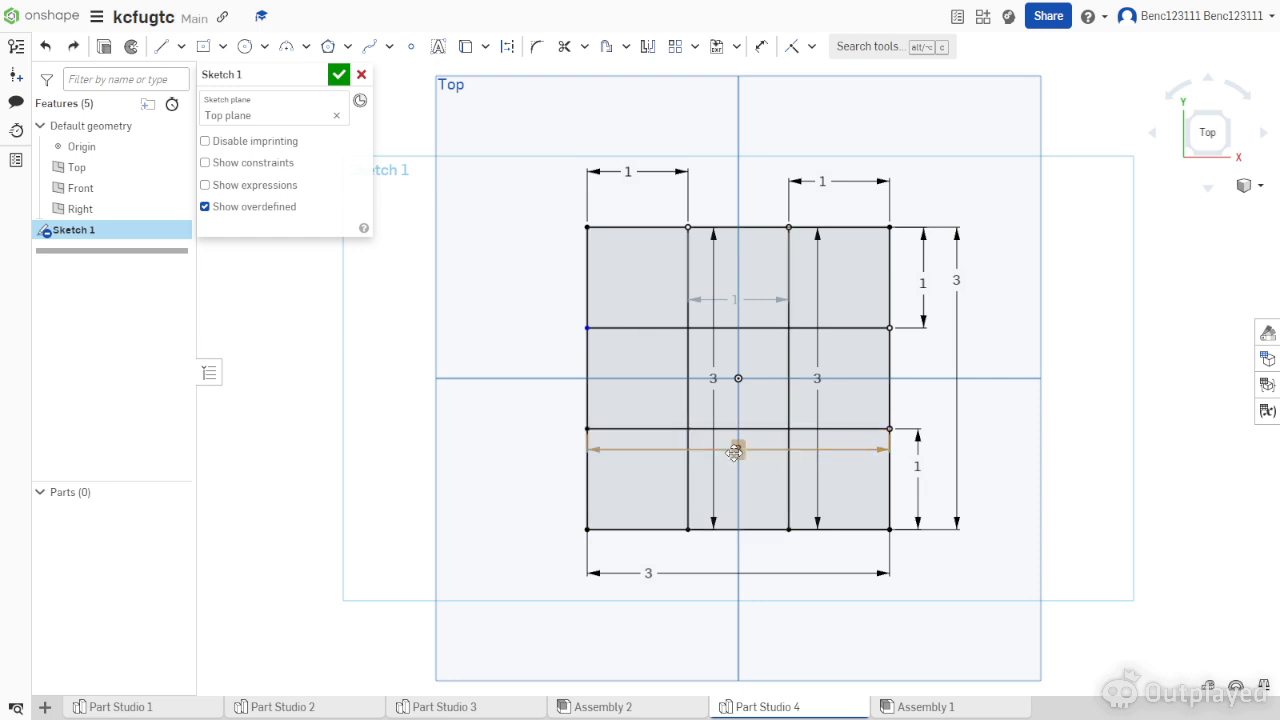
Move the length dimensions of the lower horizontal and left vertical dividing lines outside the square's left edge.
{"action": "right_click", "coordinate": [736, 451]}
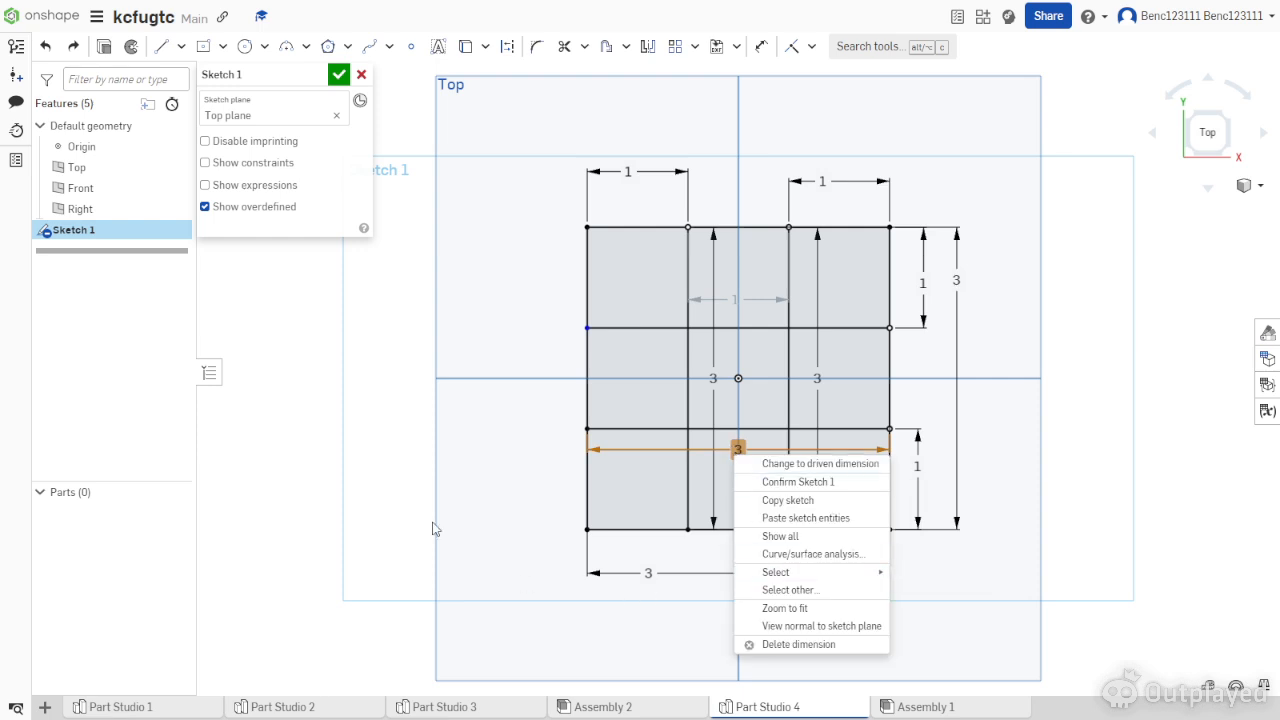
{"action": "left_click", "coordinate": [529, 521]}
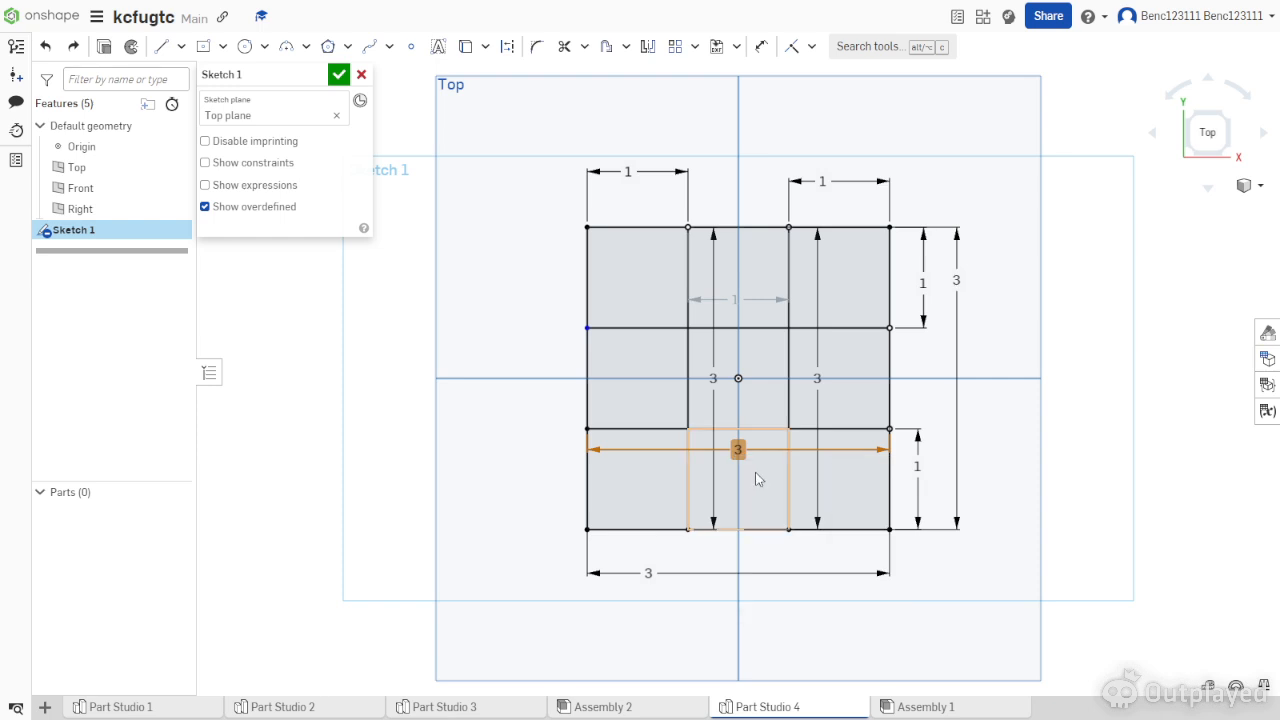
{"action": "left_click_drag", "start_coordinate": [738, 452], "coordinate": [496, 458]}
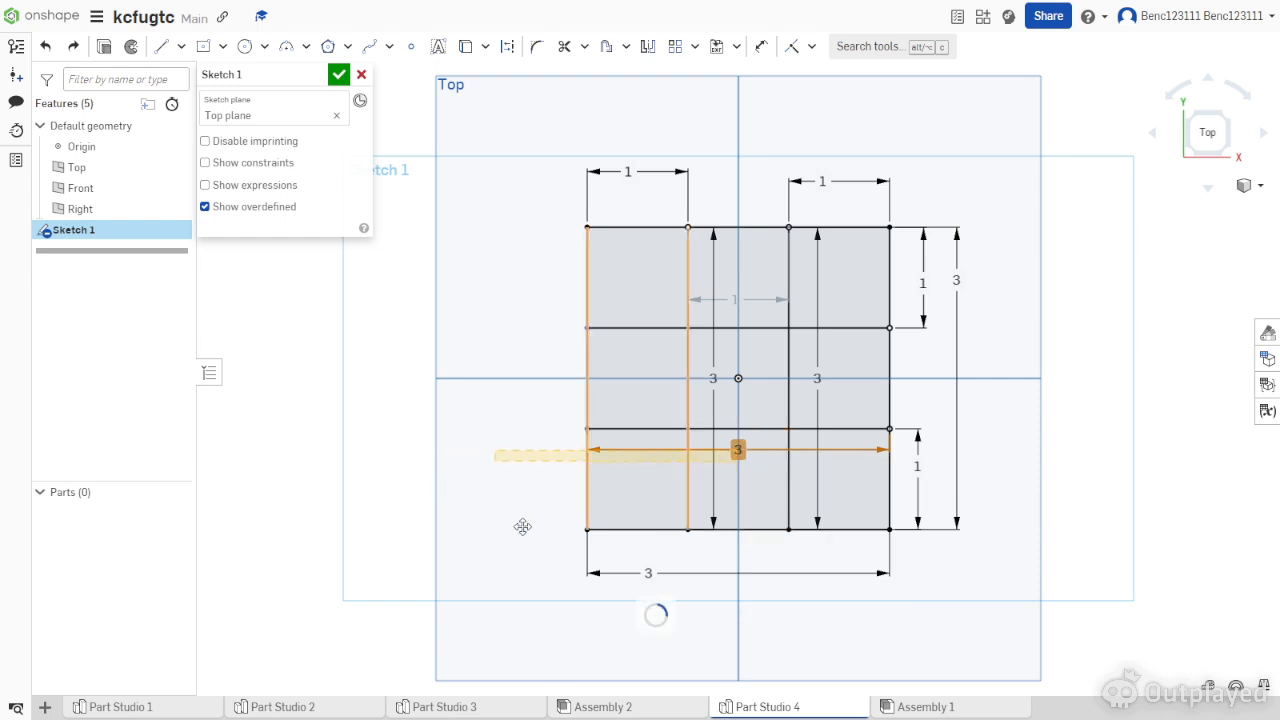
{"action": "left_click_drag", "start_coordinate": [738, 450], "coordinate": [472, 440]}
{"action": "left_click_drag", "start_coordinate": [611, 329], "coordinate": [510, 289]}
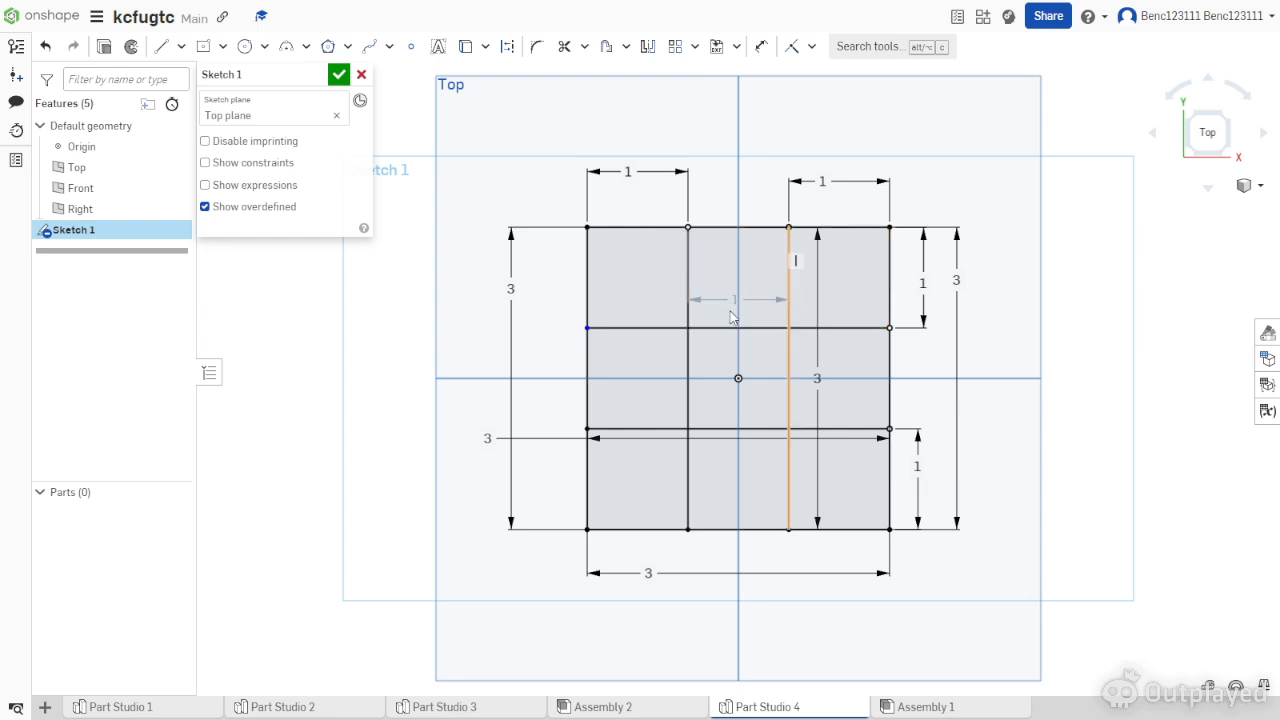
Delete the length dimension of the right vertical dividing line and move the left vertical line's dimension farther out from the square.
{"action": "right_click", "coordinate": [511, 289]}
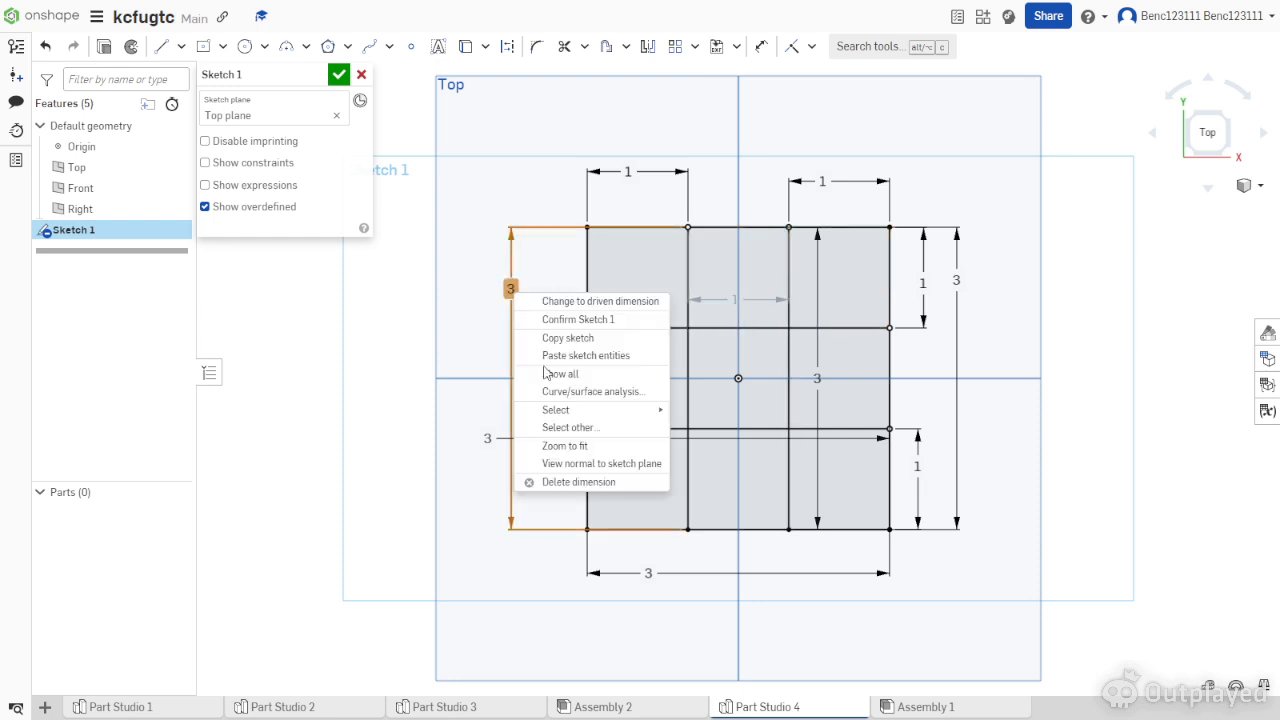
{"action": "left_click", "coordinate": [1040, 348]}
{"action": "right_click", "coordinate": [816, 380]}
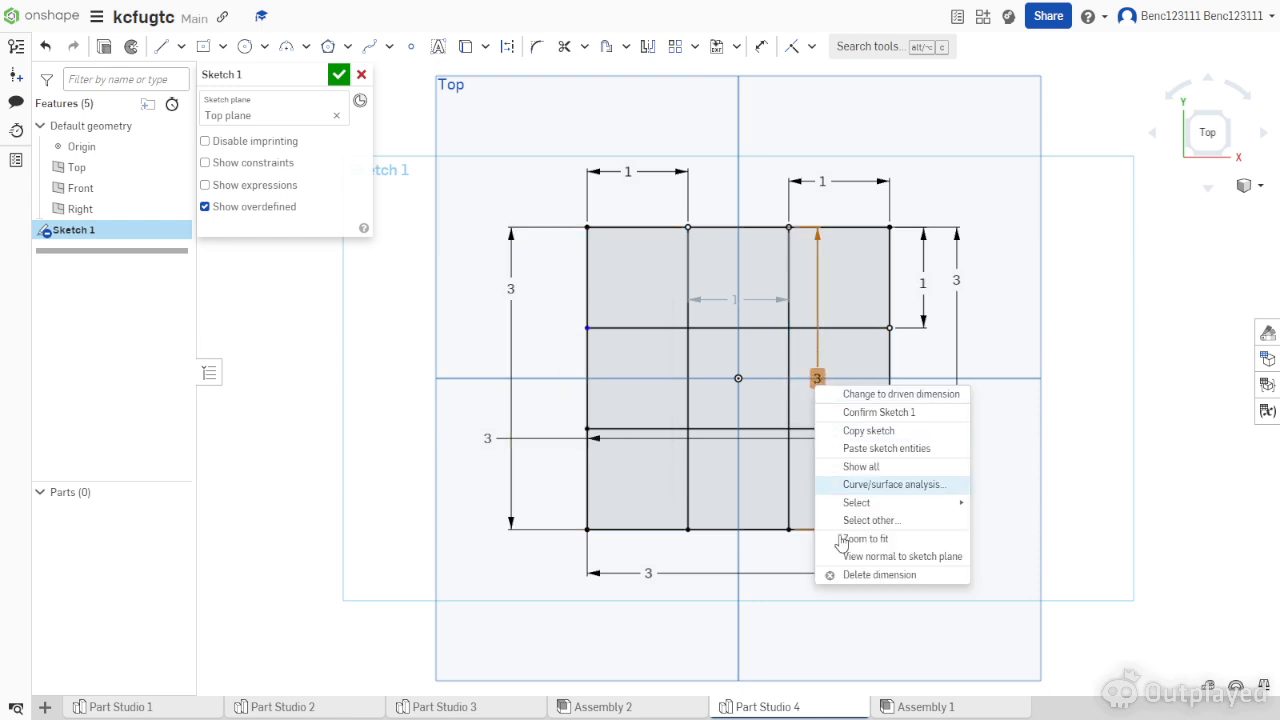
{"action": "left_click", "coordinate": [815, 450]}
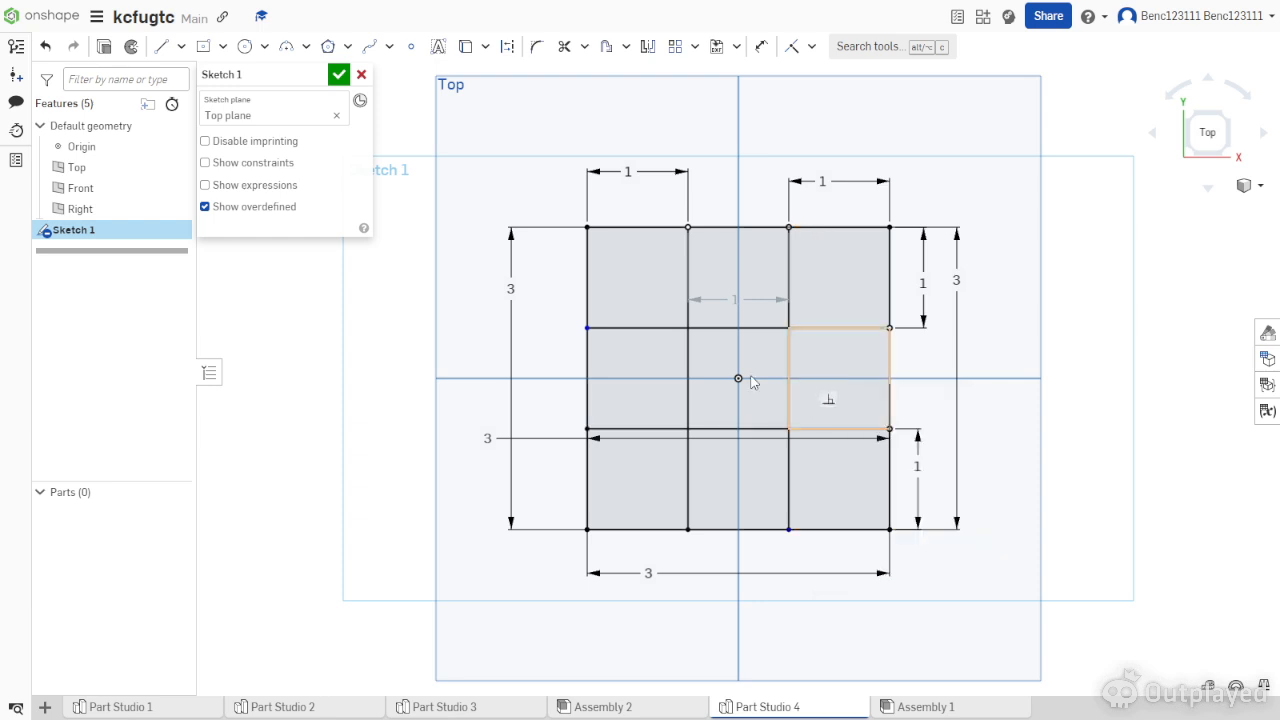
{"action": "left_click_drag", "start_coordinate": [511, 352], "coordinate": [462, 440]}
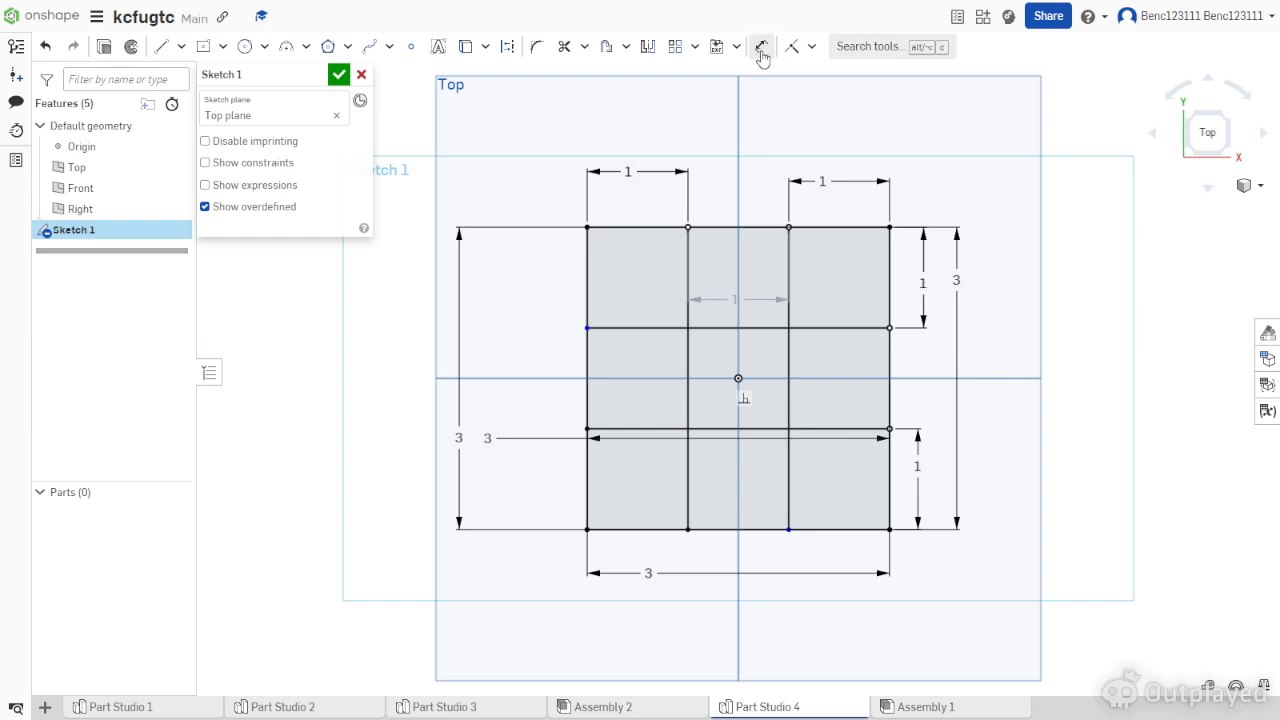
Apply Equal constraints to the two horizontal dividing lines and to the two vertical ones, and finish the sketch.
{"action": "left_click", "coordinate": [813, 47]}
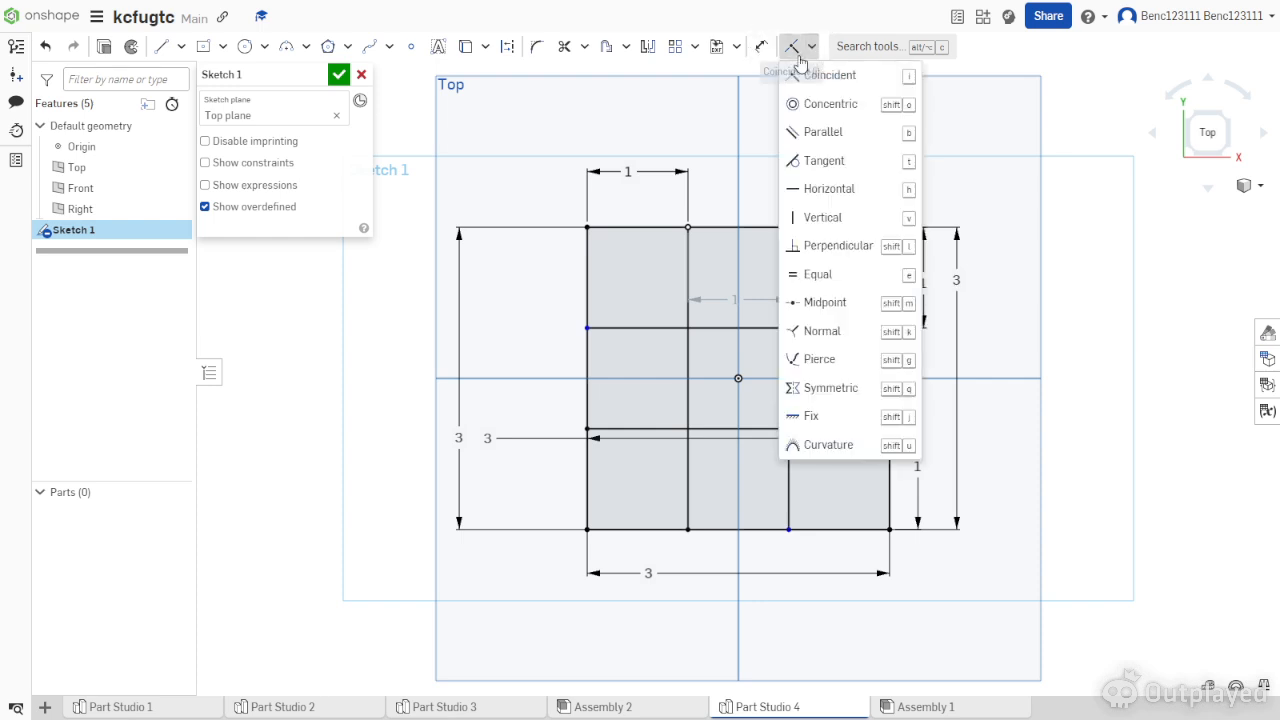
{"action": "left_click", "coordinate": [815, 275]}
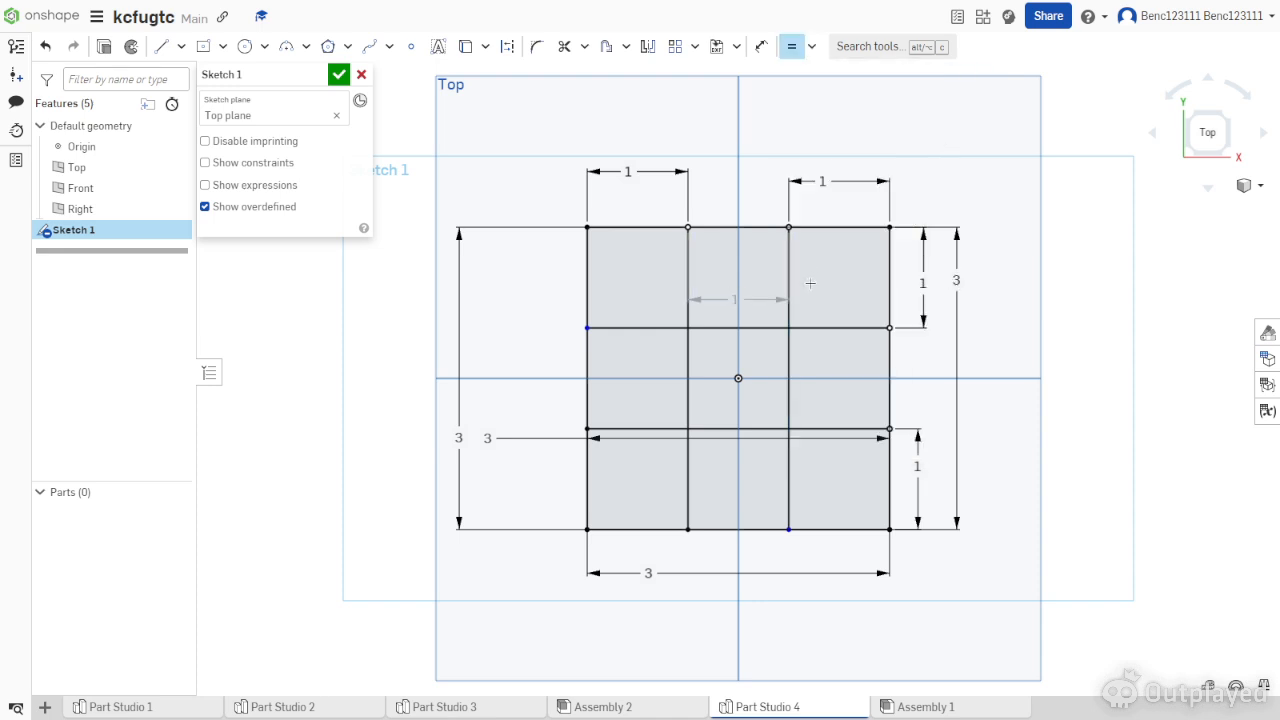
{"action": "left_click", "coordinate": [638, 328]}
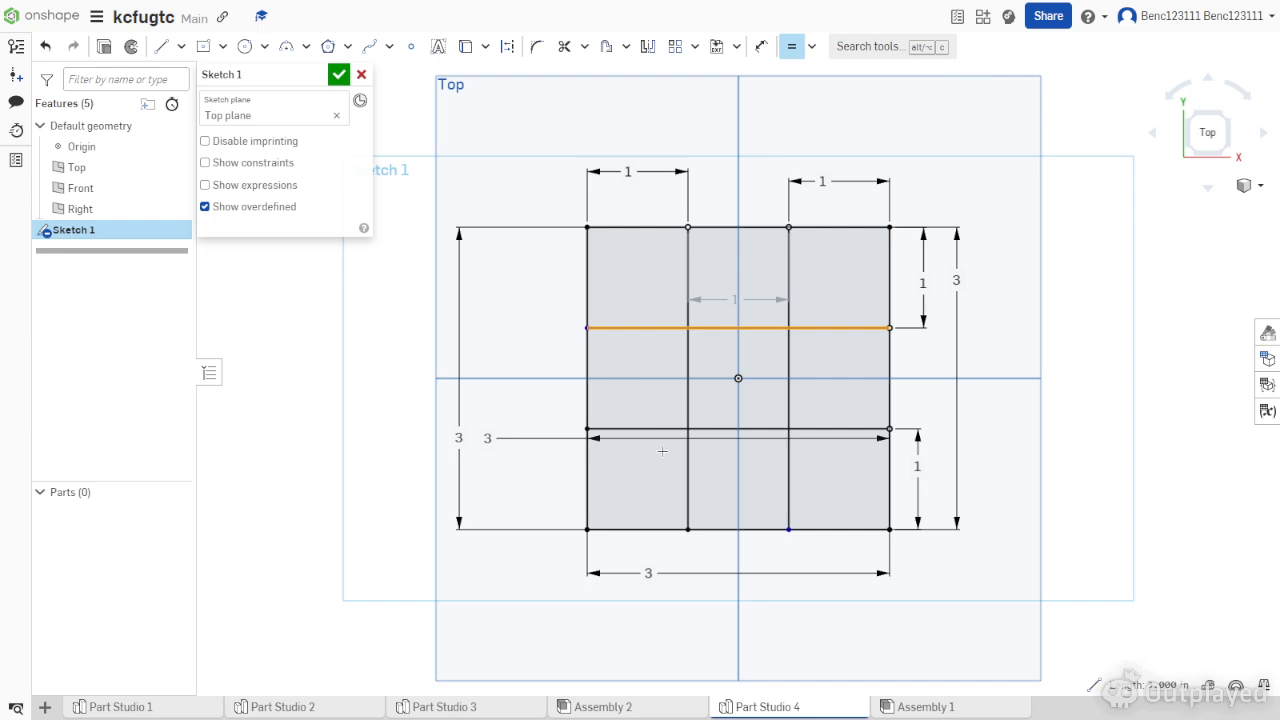
{"action": "left_click", "coordinate": [667, 428]}
{"action": "left_click", "coordinate": [688, 353]}
{"action": "left_click", "coordinate": [789, 348]}
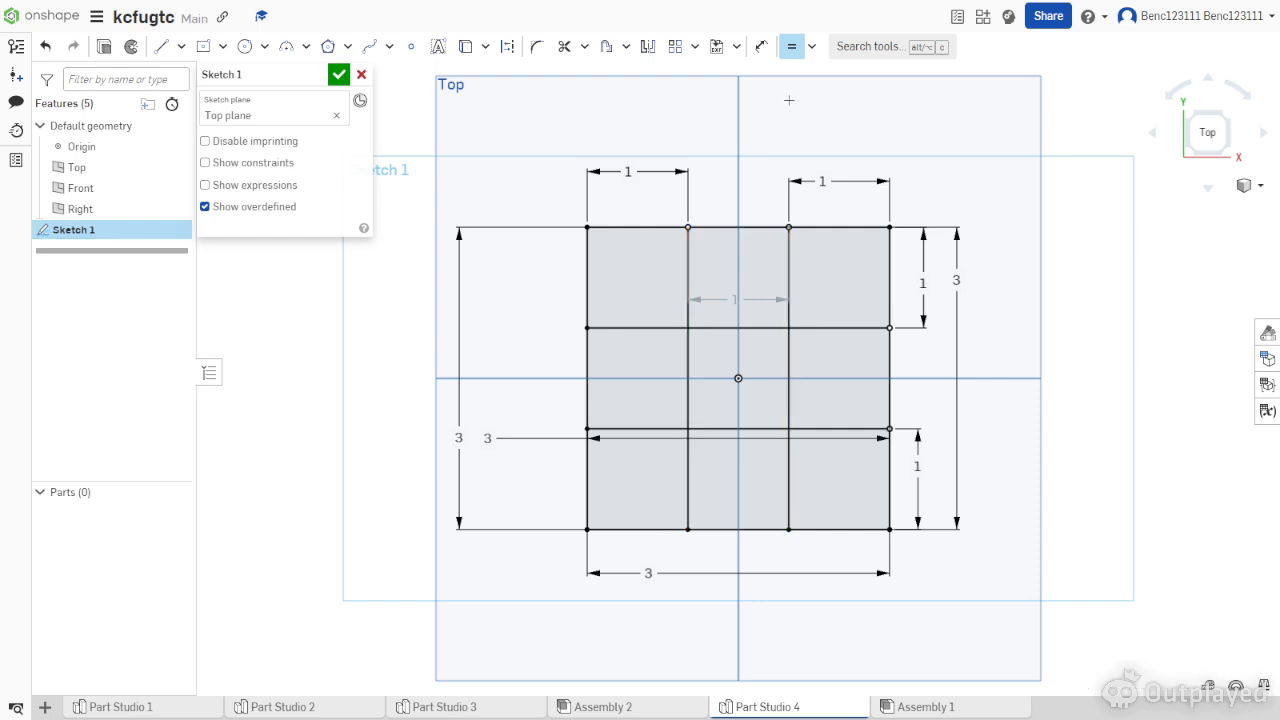
{"action": "left_click", "coordinate": [787, 58]}
{"action": "left_click", "coordinate": [339, 74]}
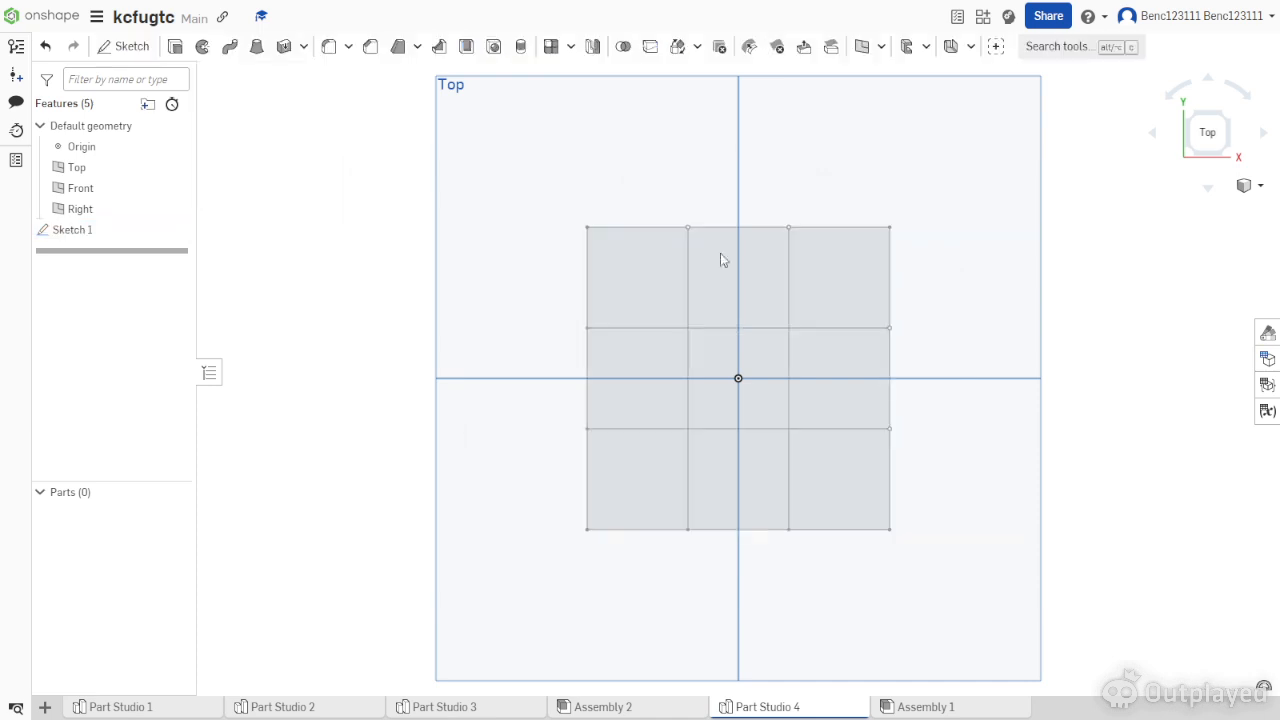
Extrude the three cells of the left column and the front middle cell 1 in as a new part.
{"action": "left_click", "coordinate": [1222, 157]}
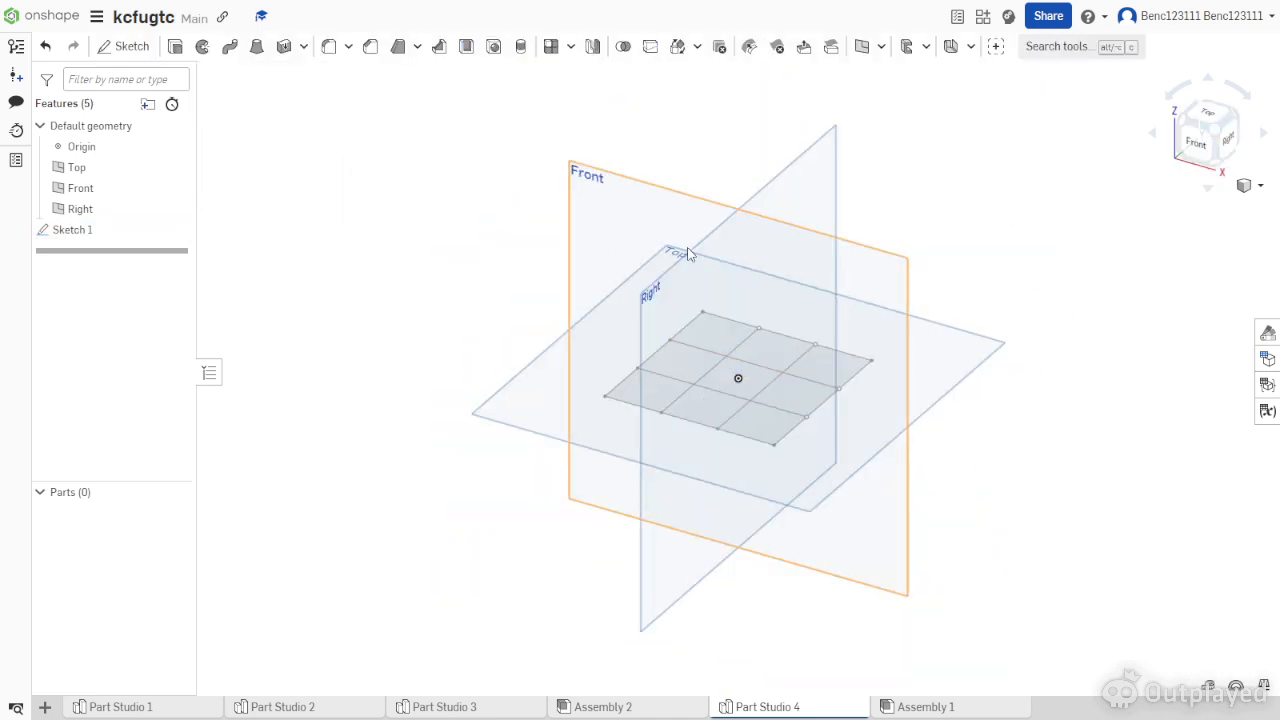
{"action": "left_click", "coordinate": [178, 50]}
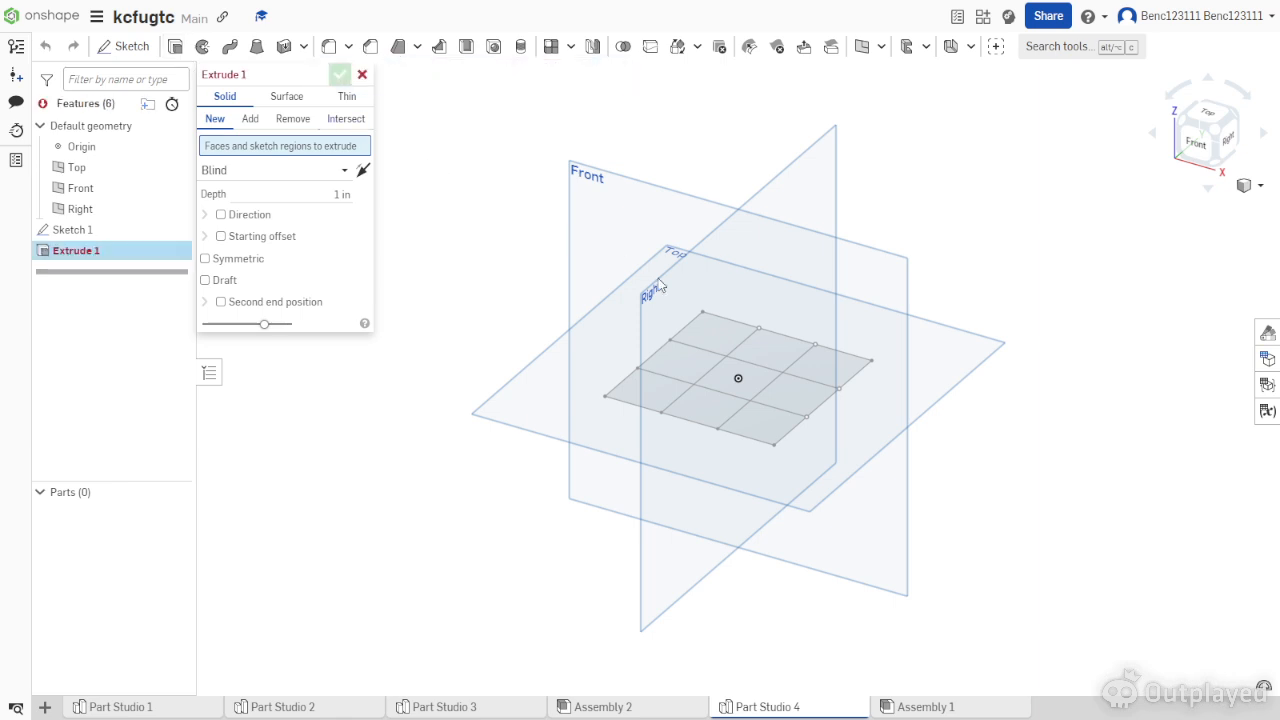
{"action": "left_click", "coordinate": [724, 345]}
{"action": "left_click", "coordinate": [641, 400]}
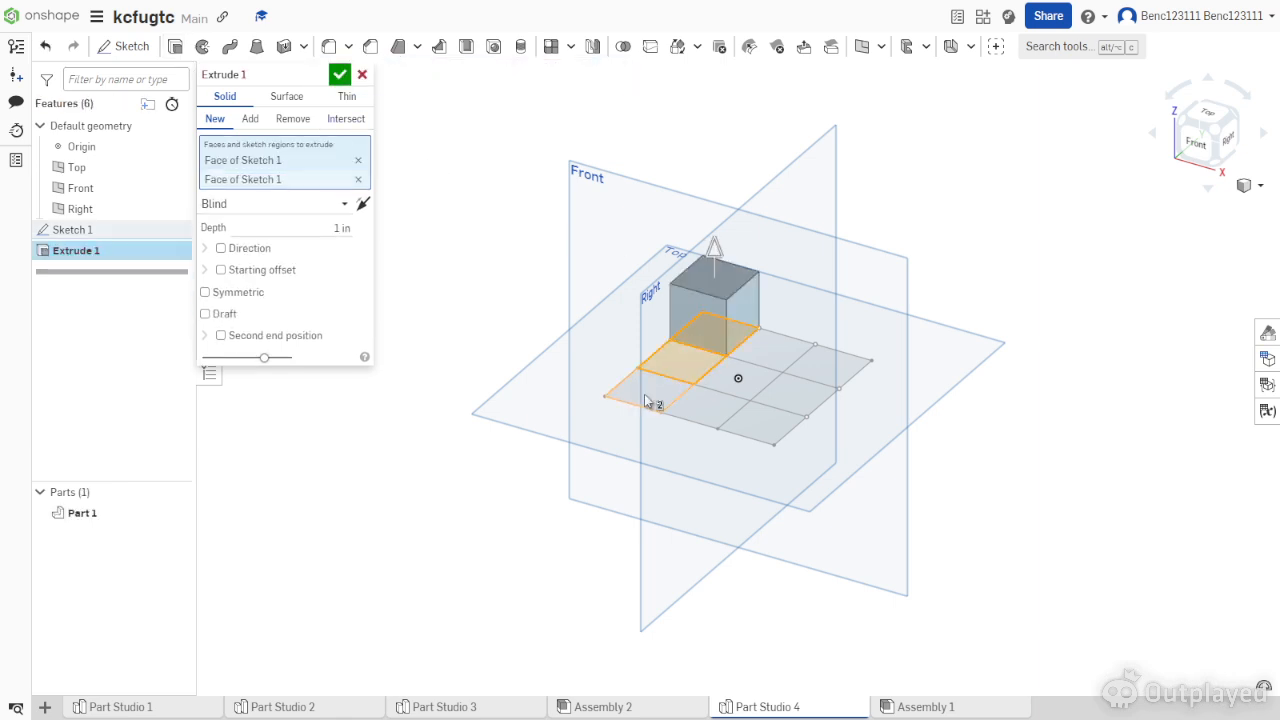
{"action": "left_click", "coordinate": [704, 404]}
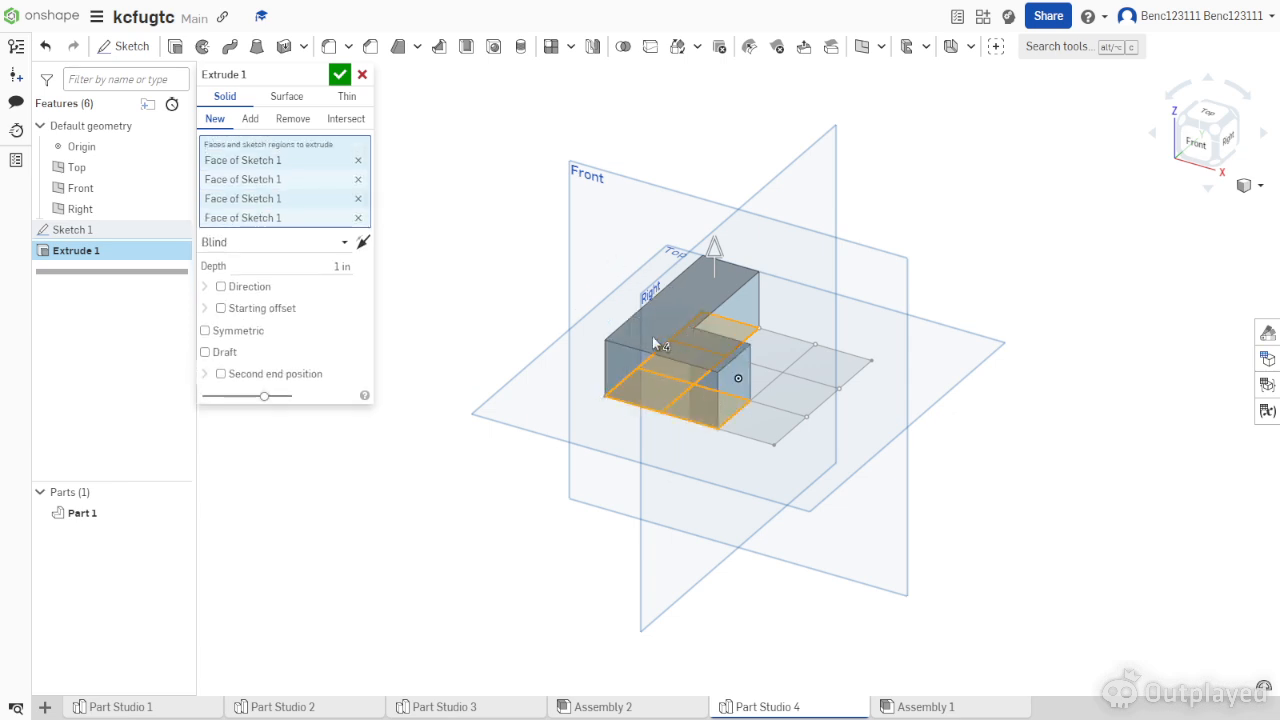
{"action": "mouse_move", "coordinate": [650, 331]}
{"action": "right_mouse_down"}
{"action": "mouse_move", "coordinate": [683, 322]}
{"action": "mouse_move", "coordinate": [656, 334]}
{"action": "right_mouse_up"}
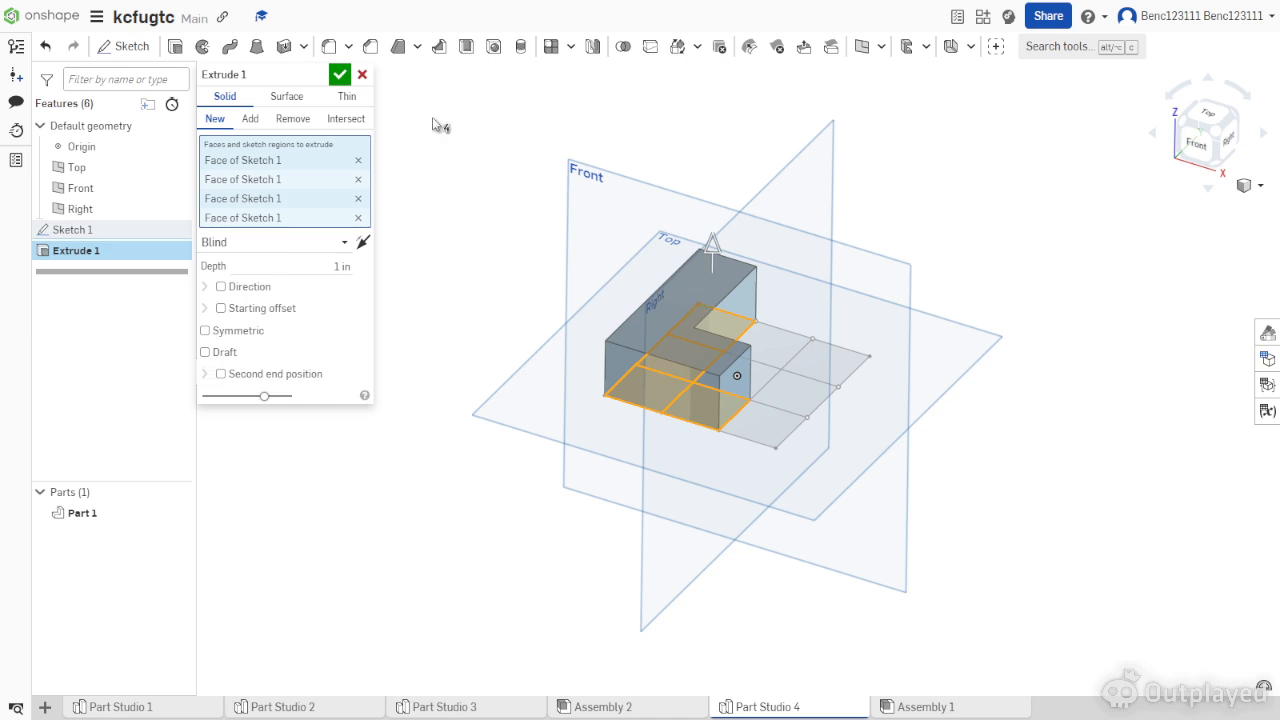
{"action": "left_click", "coordinate": [340, 75]}
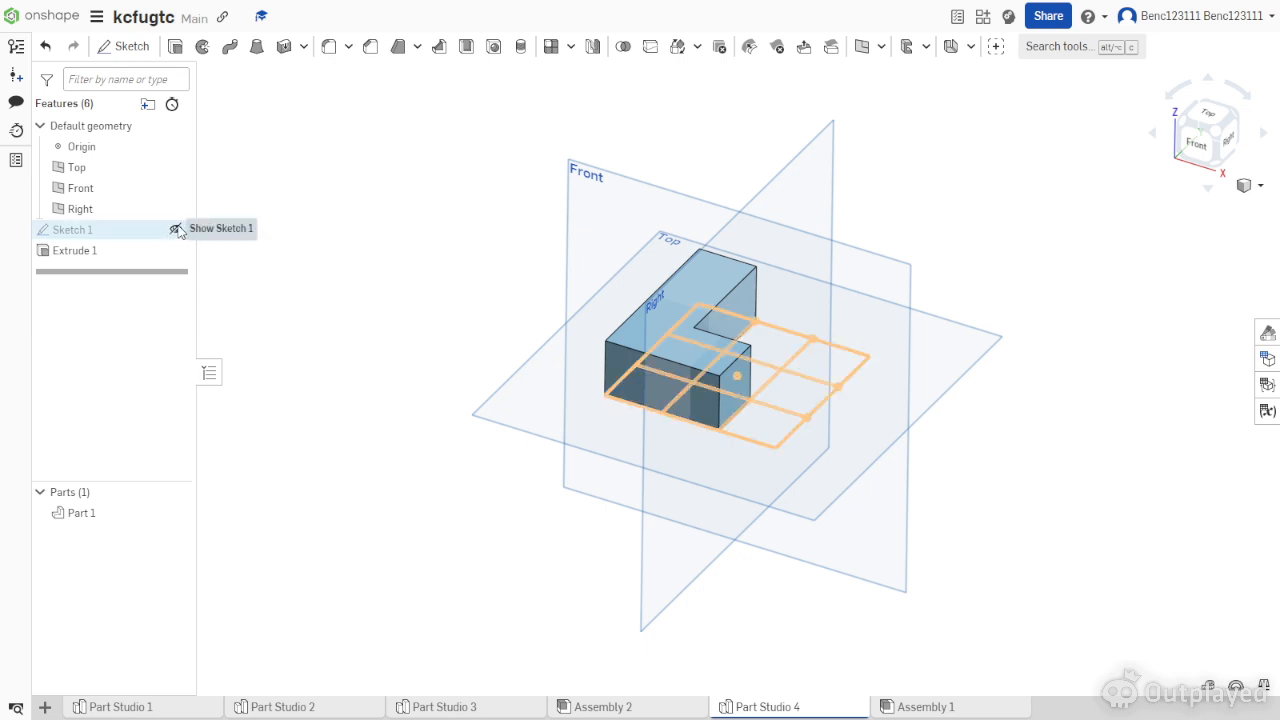
Show Sketch 1 and extrude its front-left corner cell 1 in with a 1 in starting offset, adding it to Part 1.
{"action": "left_click", "coordinate": [177, 229]}
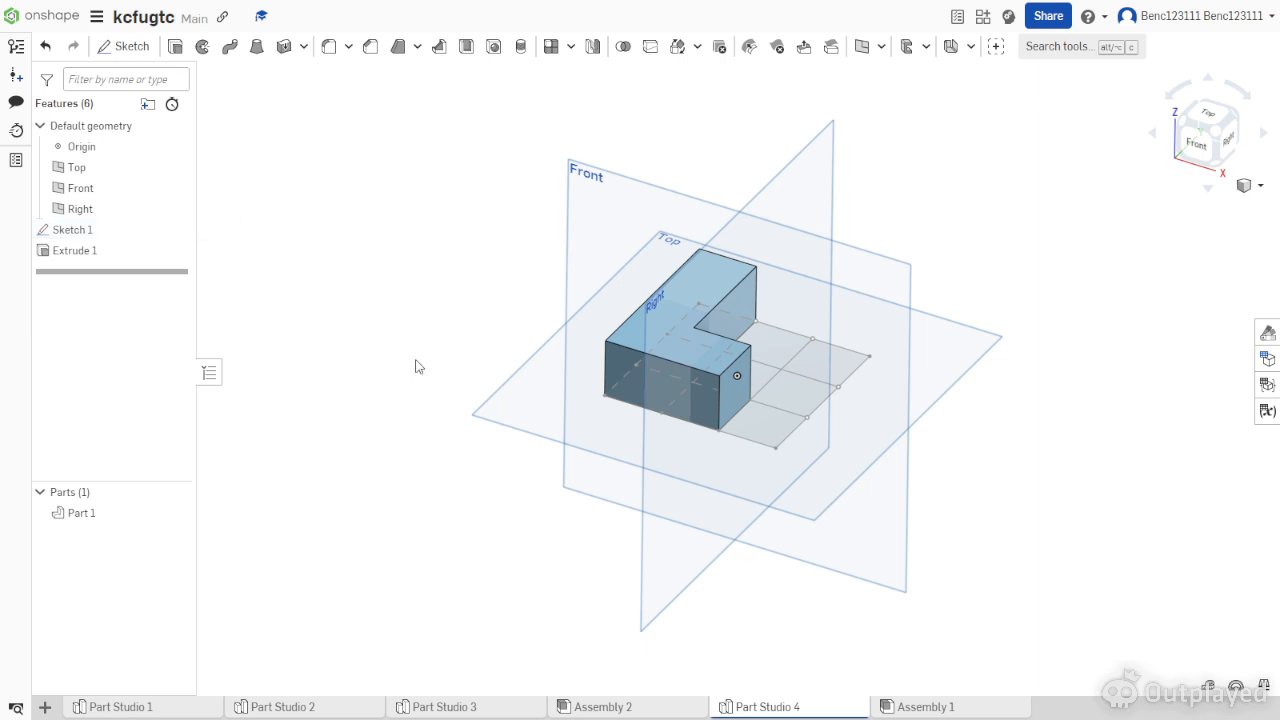
{"action": "right_click_drag", "start_coordinate": [819, 389], "coordinate": [813, 349]}
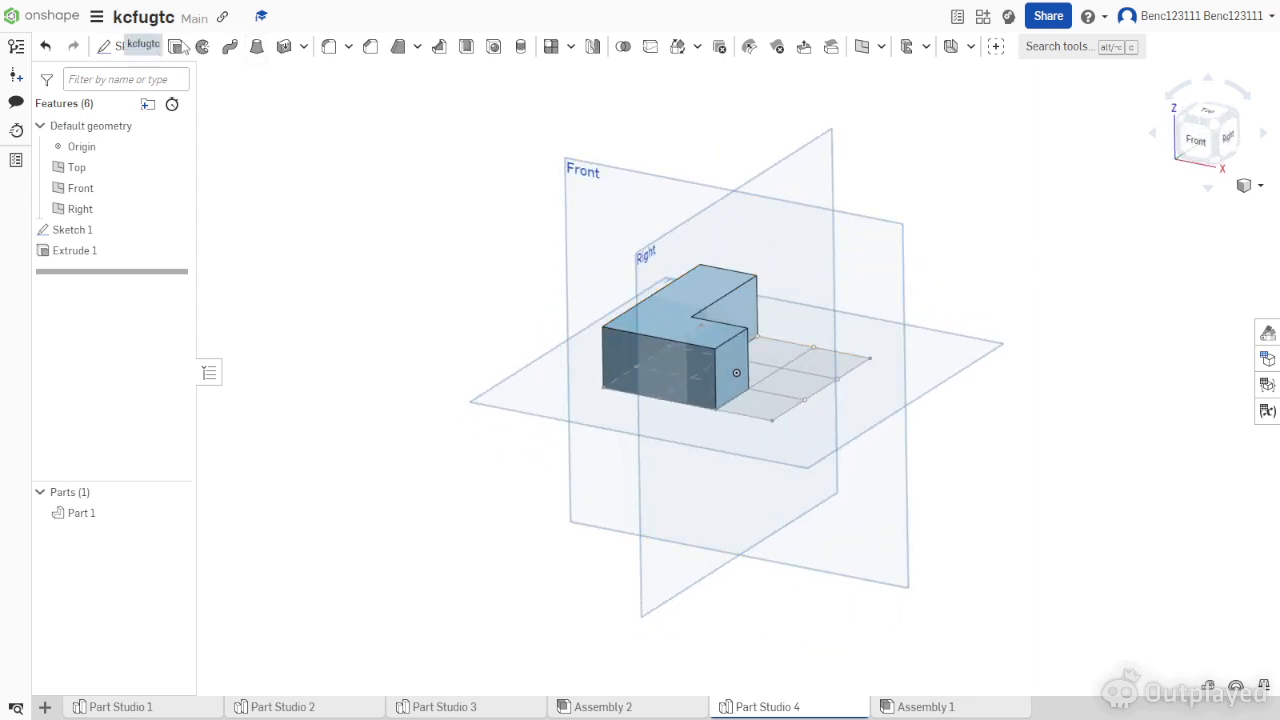
{"action": "left_click", "coordinate": [174, 47]}
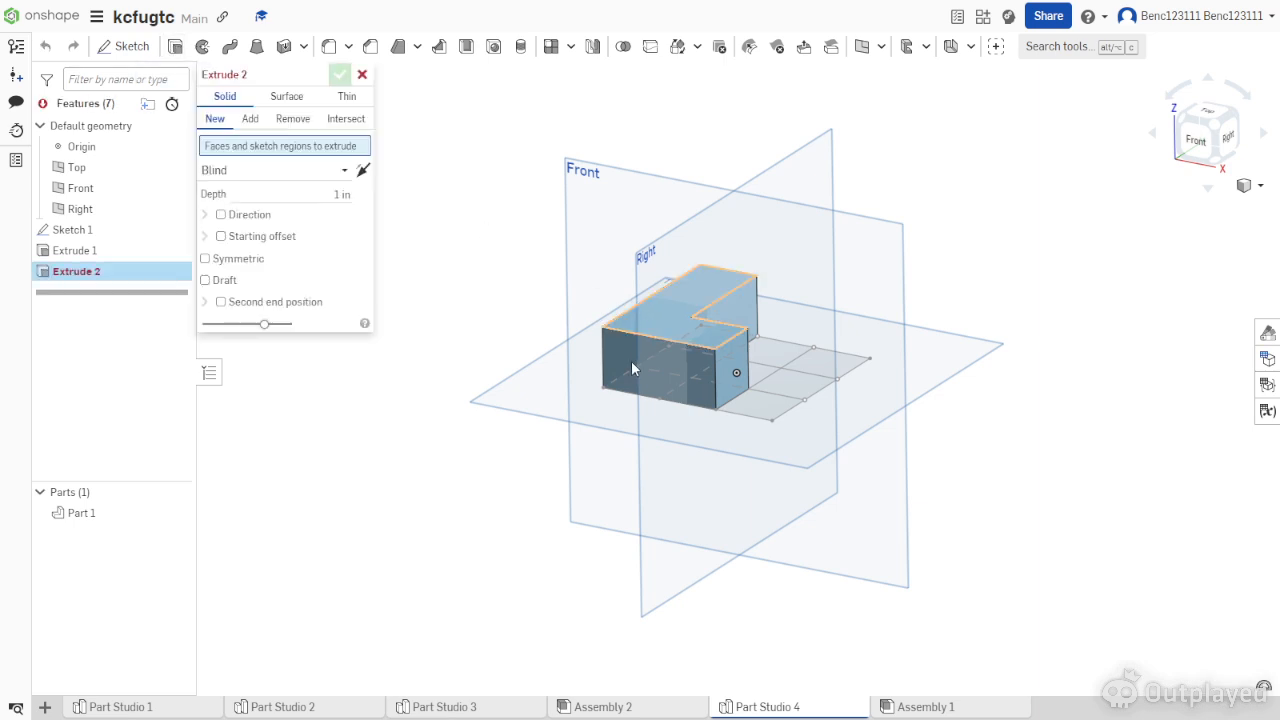
{"action": "right_click_drag", "start_coordinate": [637, 371], "coordinate": [643, 290]}
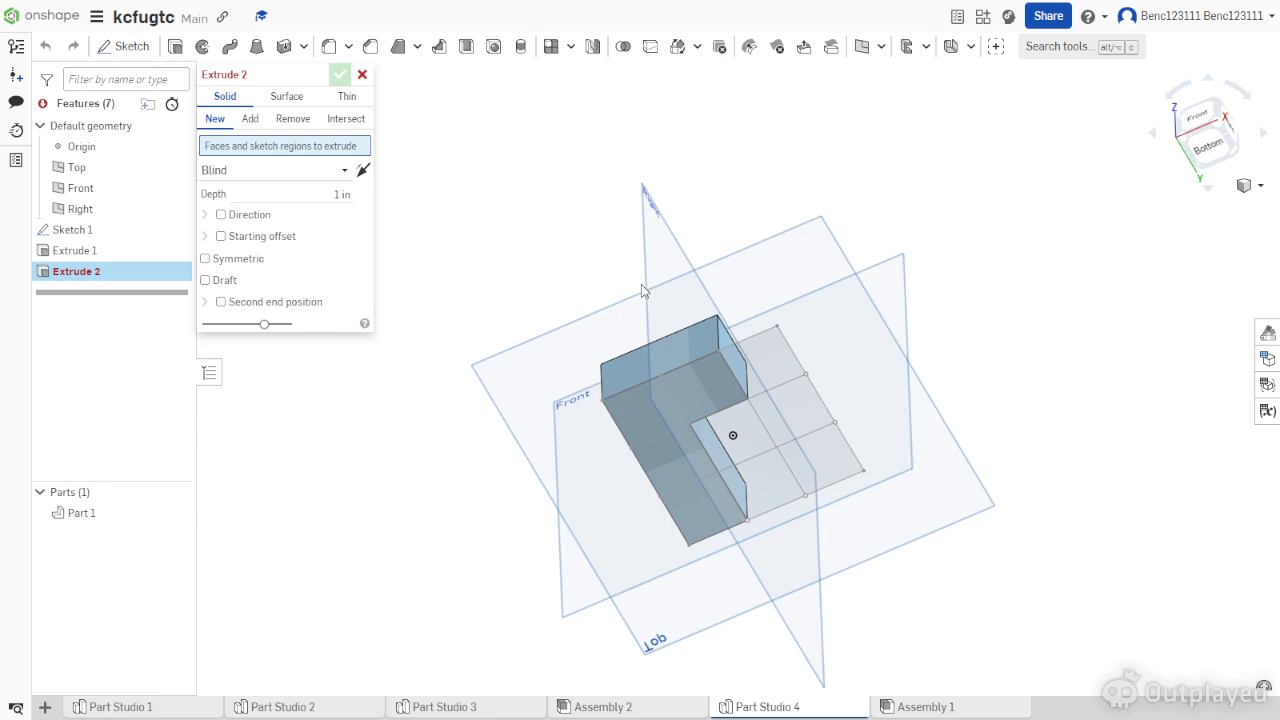
{"action": "left_click", "coordinate": [638, 405]}
{"action": "right_click_drag", "start_coordinate": [520, 277], "coordinate": [505, 362]}
{"action": "left_click", "coordinate": [258, 252]}
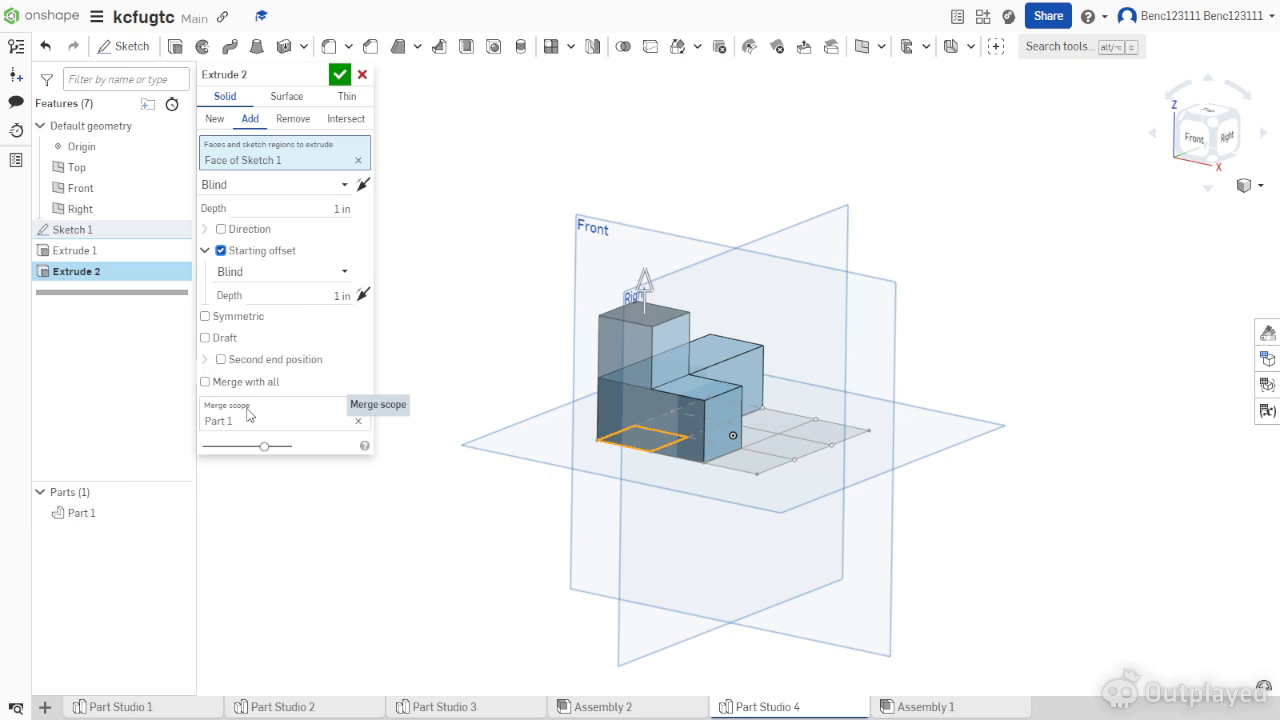
{"action": "left_click", "coordinate": [340, 74]}
Extrude the back middle cell and the three cells of the right column 1 in as a new part.
{"action": "right_click_drag", "start_coordinate": [566, 246], "coordinate": [670, 422]}
{"action": "right_click_drag", "start_coordinate": [627, 375], "coordinate": [834, 384]}
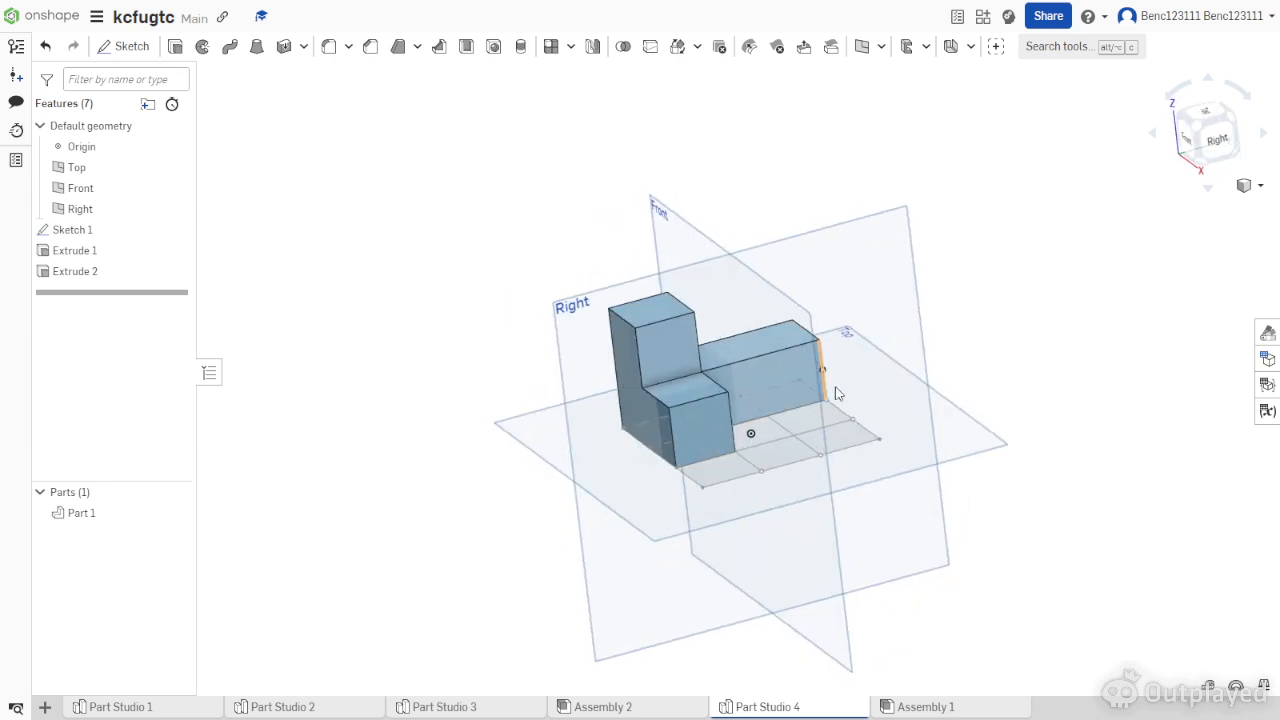
{"action": "right_click_drag", "start_coordinate": [690, 372], "coordinate": [635, 398]}
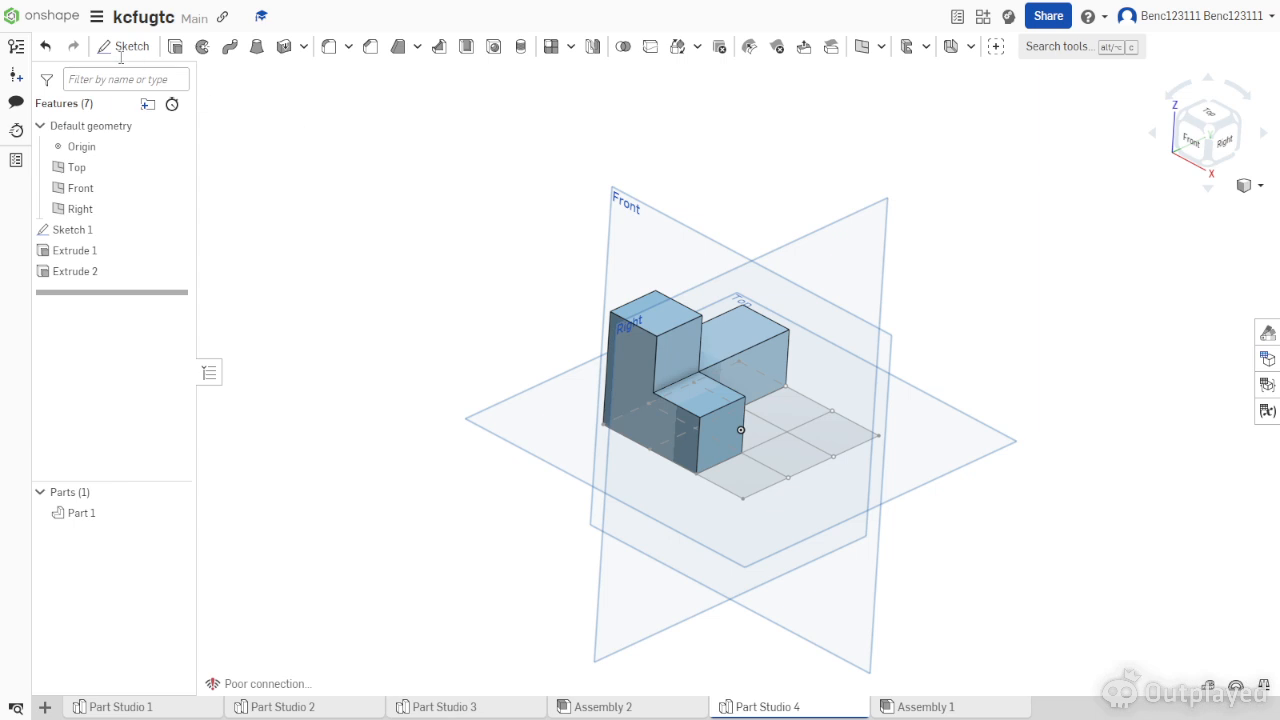
{"action": "key", "text": "shift+e"}
{"action": "right_click_drag", "start_coordinate": [506, 260], "coordinate": [483, 281]}
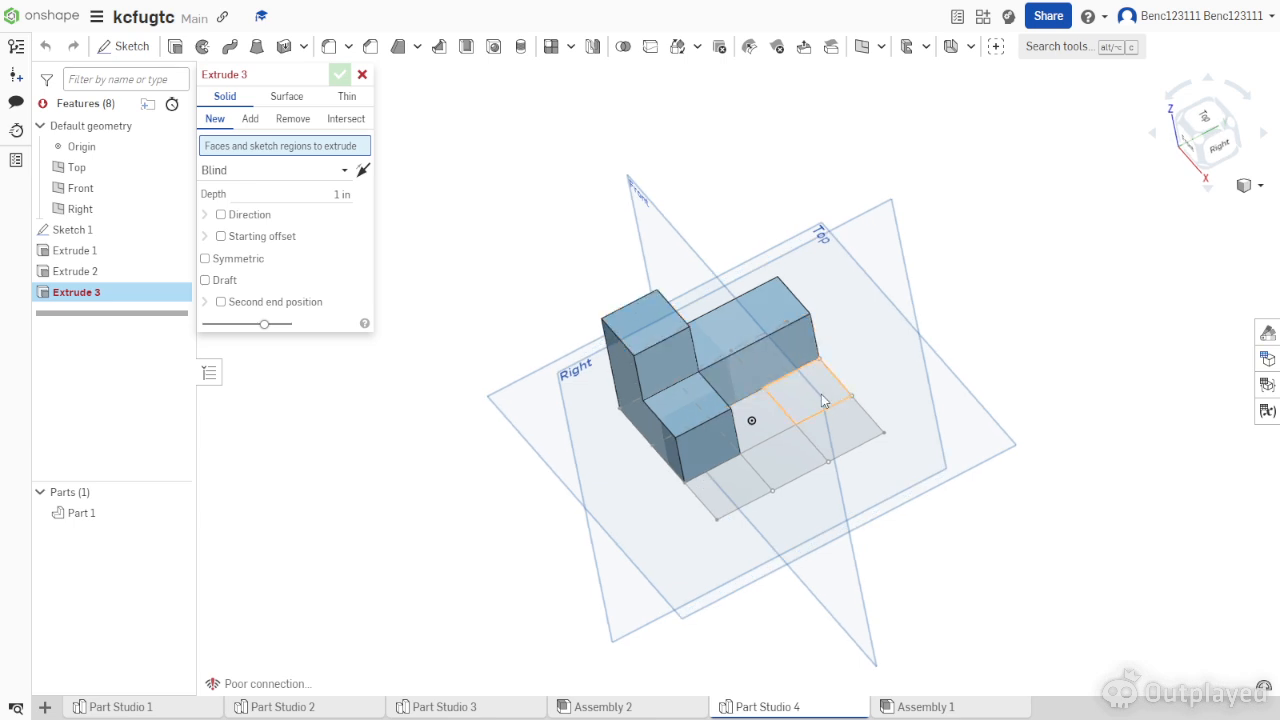
{"action": "left_click", "coordinate": [822, 400]}
{"action": "left_click", "coordinate": [838, 430]}
{"action": "left_click", "coordinate": [777, 445]}
{"action": "left_click", "coordinate": [729, 484]}
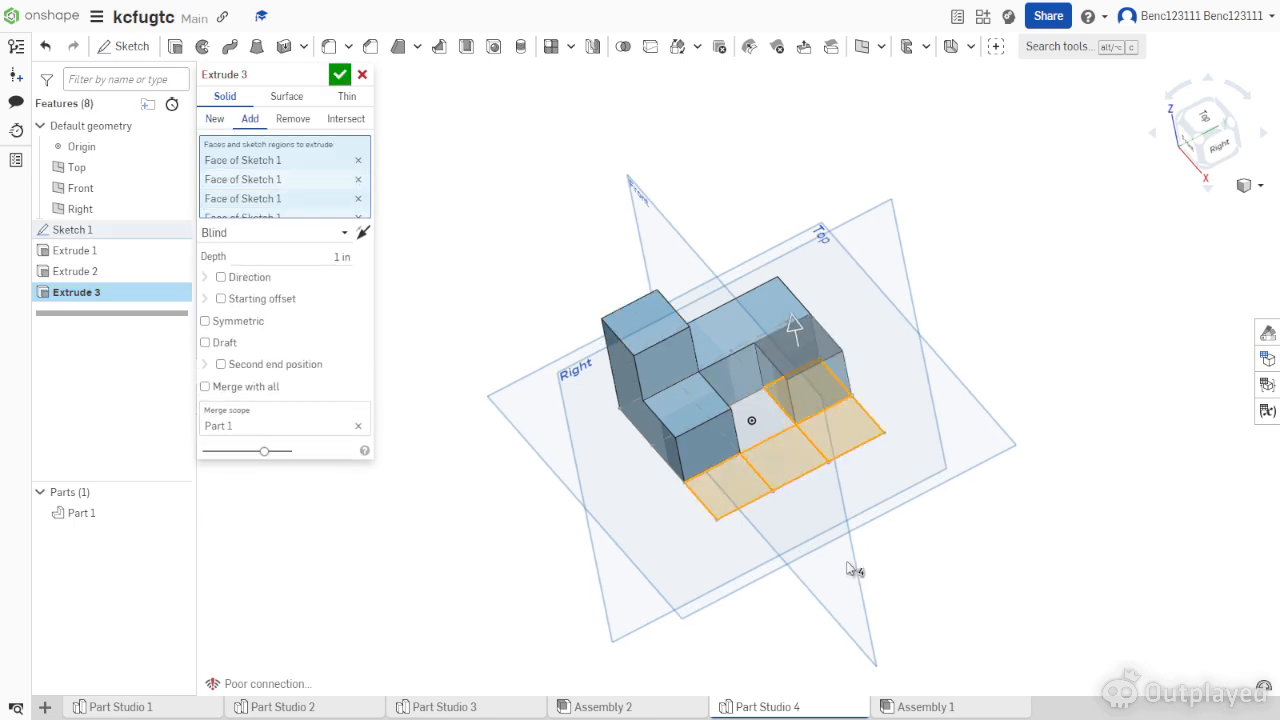
{"action": "right_click_drag", "start_coordinate": [837, 557], "coordinate": [866, 565]}
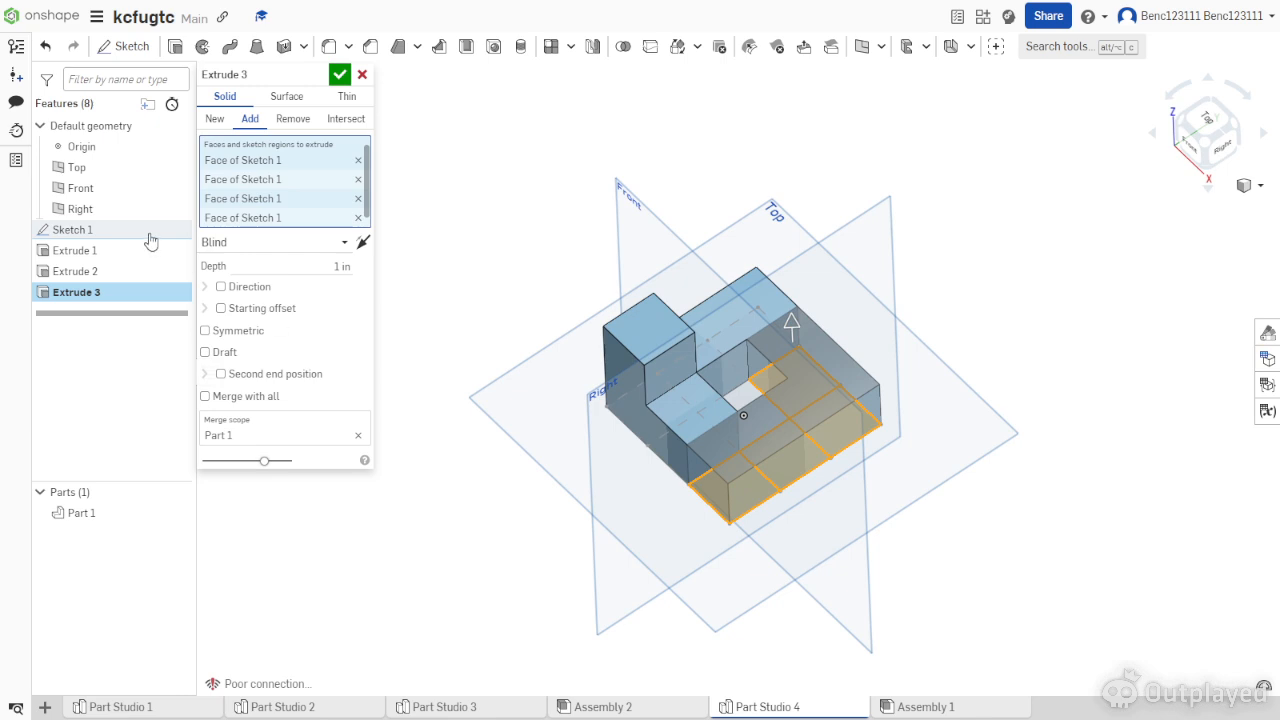
{"action": "left_click", "coordinate": [218, 119]}
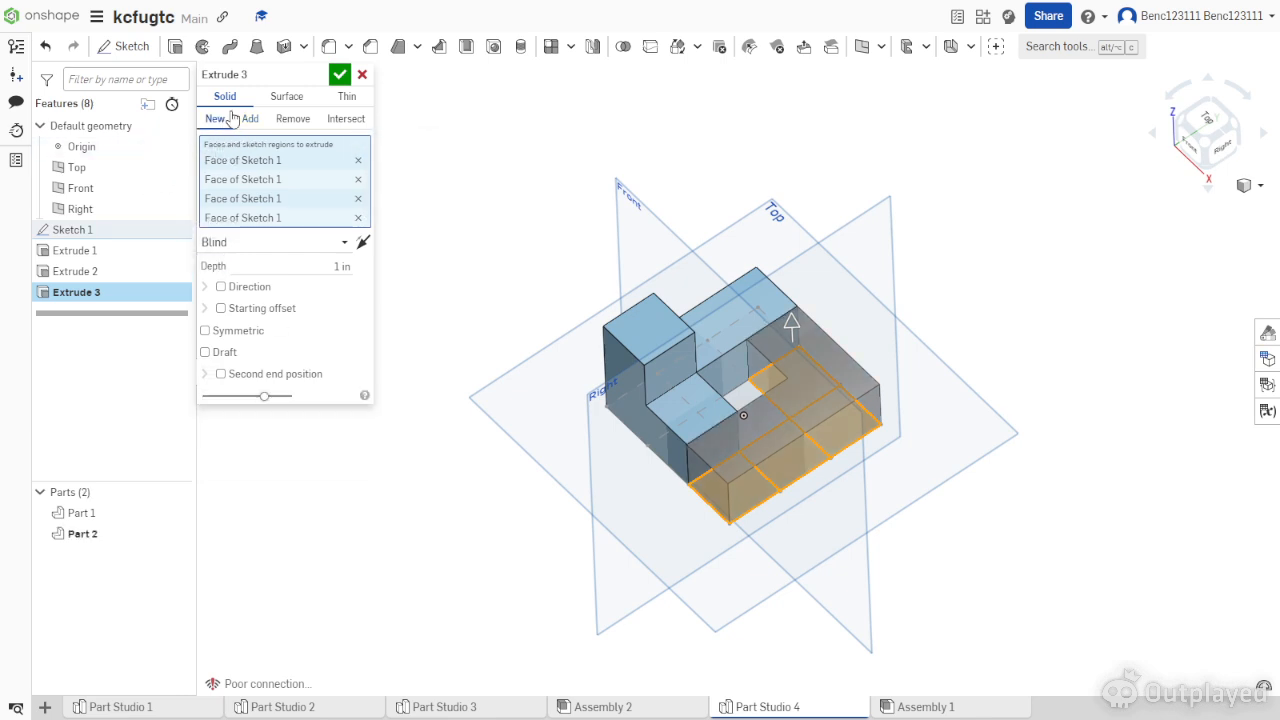
{"action": "left_click", "coordinate": [340, 75]}
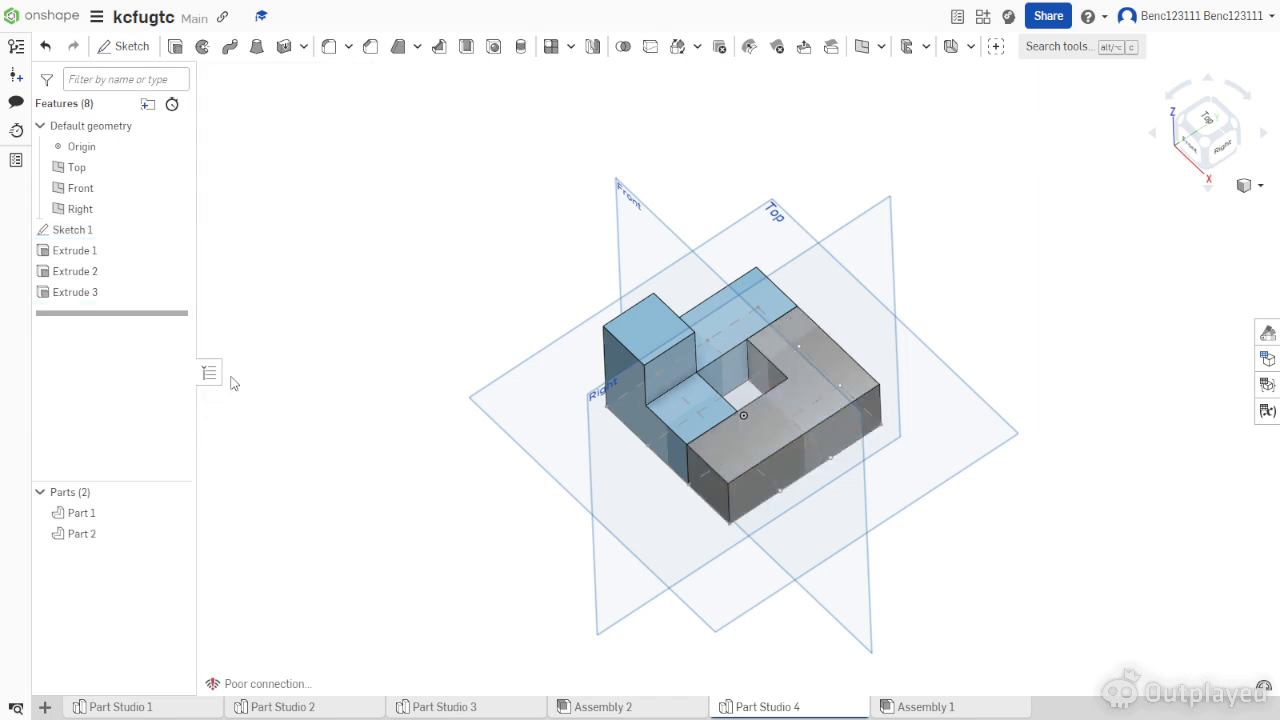
Extrude the right column's middle cell of Sketch 1 by 1 in with a 1 in starting offset, adding it to Part 2.
{"action": "left_click", "coordinate": [165, 52]}
{"action": "right_click_drag", "start_coordinate": [618, 420], "coordinate": [576, 299]}
{"action": "left_click", "coordinate": [731, 276]}
{"action": "mouse_move", "coordinate": [425, 182]}
{"action": "right_mouse_down"}
{"action": "mouse_move", "coordinate": [506, 271]}
{"action": "mouse_move", "coordinate": [198, 308]}
{"action": "right_mouse_up"}
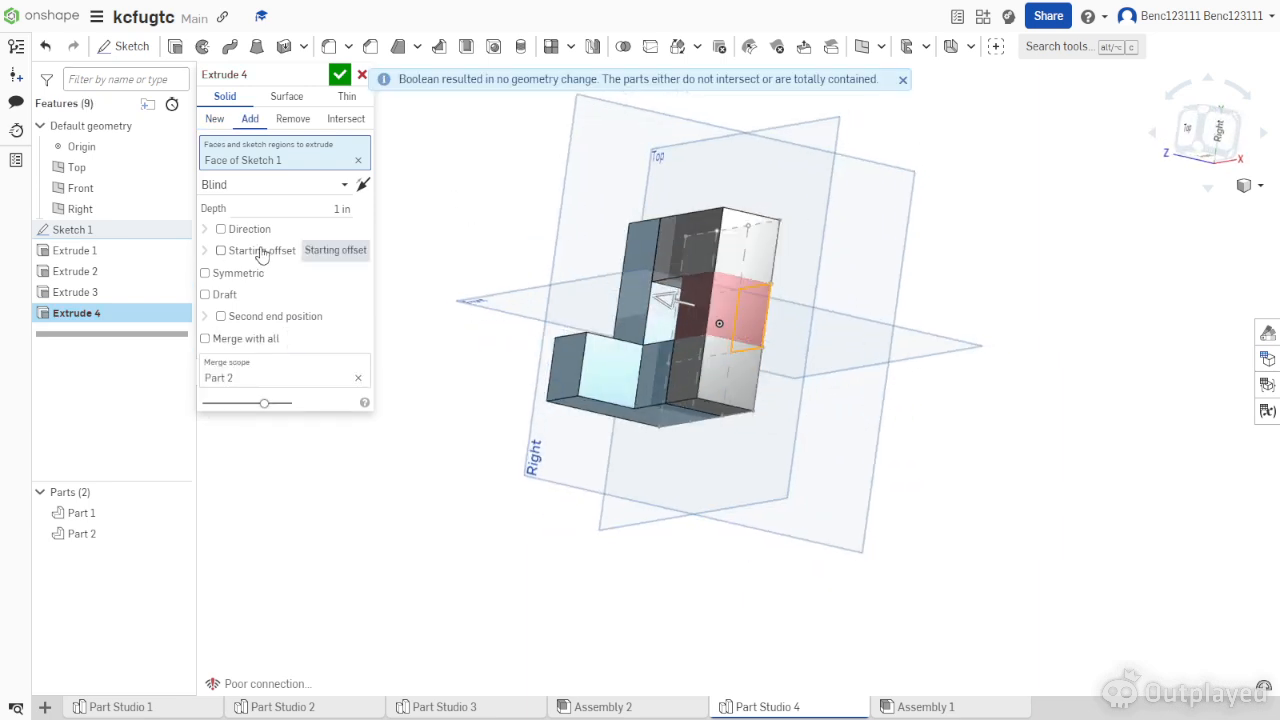
{"action": "left_click", "coordinate": [221, 250]}
{"action": "right_click_drag", "start_coordinate": [756, 358], "coordinate": [760, 418]}
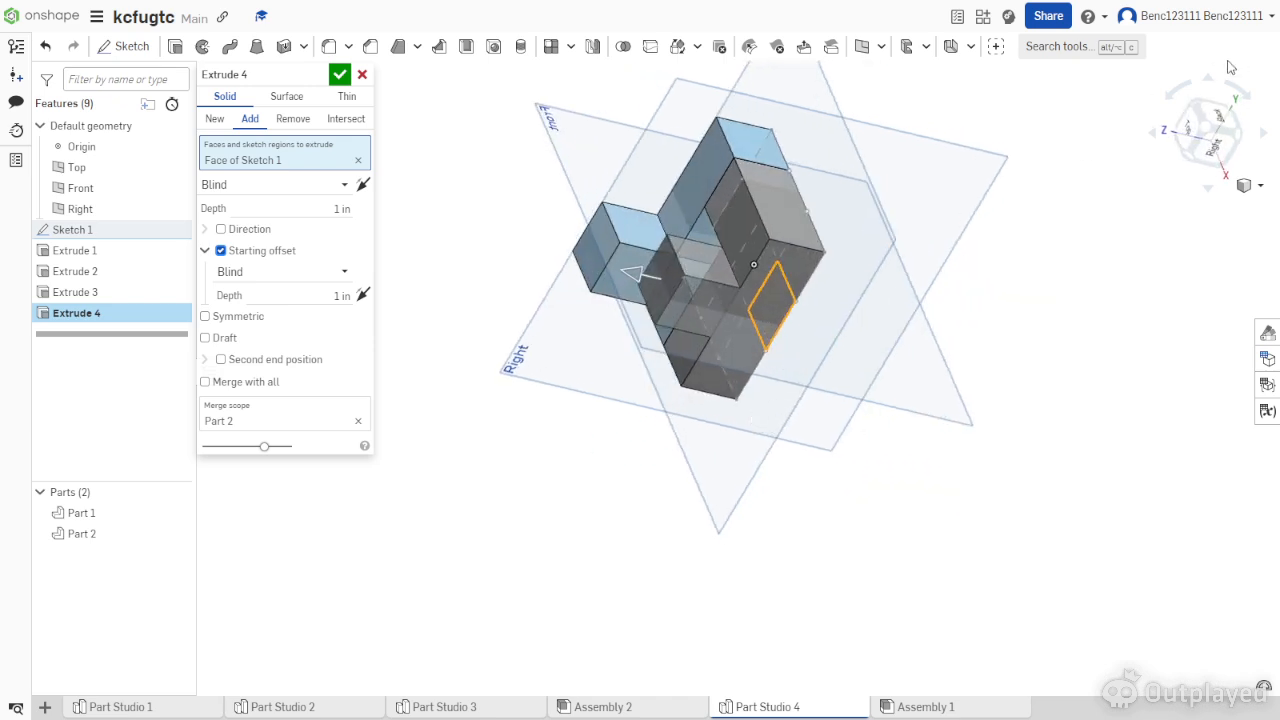
{"action": "left_click", "coordinate": [1200, 160]}
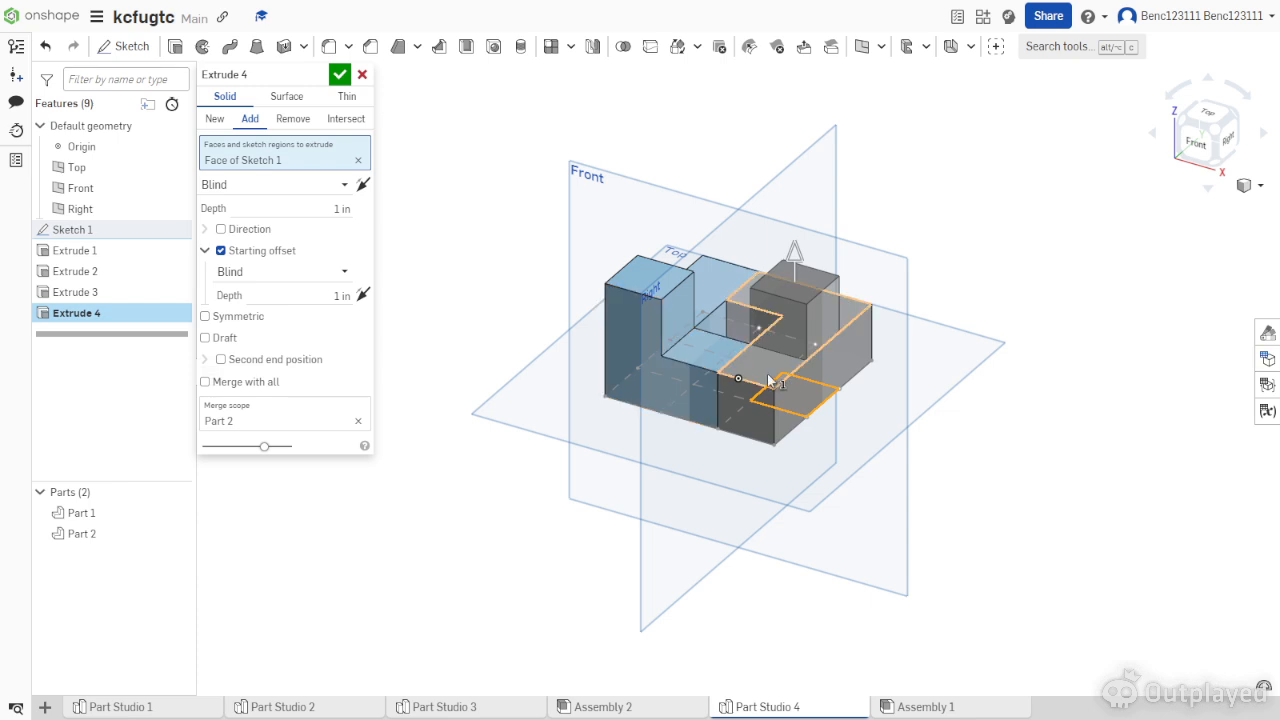
{"action": "left_click", "coordinate": [340, 75]}
Extrude the front middle, front right, center, left middle, back left and back middle cells 1 in with a 1 in starting offset as a new part.
{"action": "right_click_drag", "start_coordinate": [900, 385], "coordinate": [890, 420]}
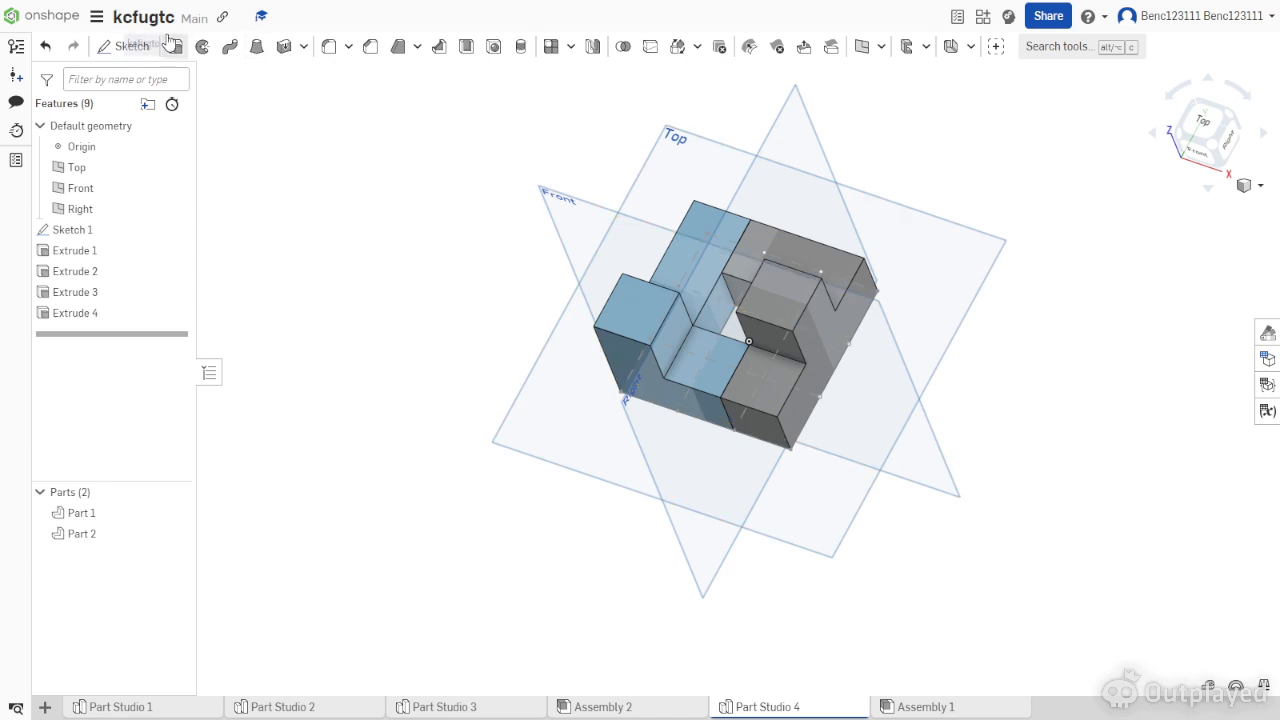
{"action": "right_click_drag", "start_coordinate": [514, 428], "coordinate": [635, 270]}
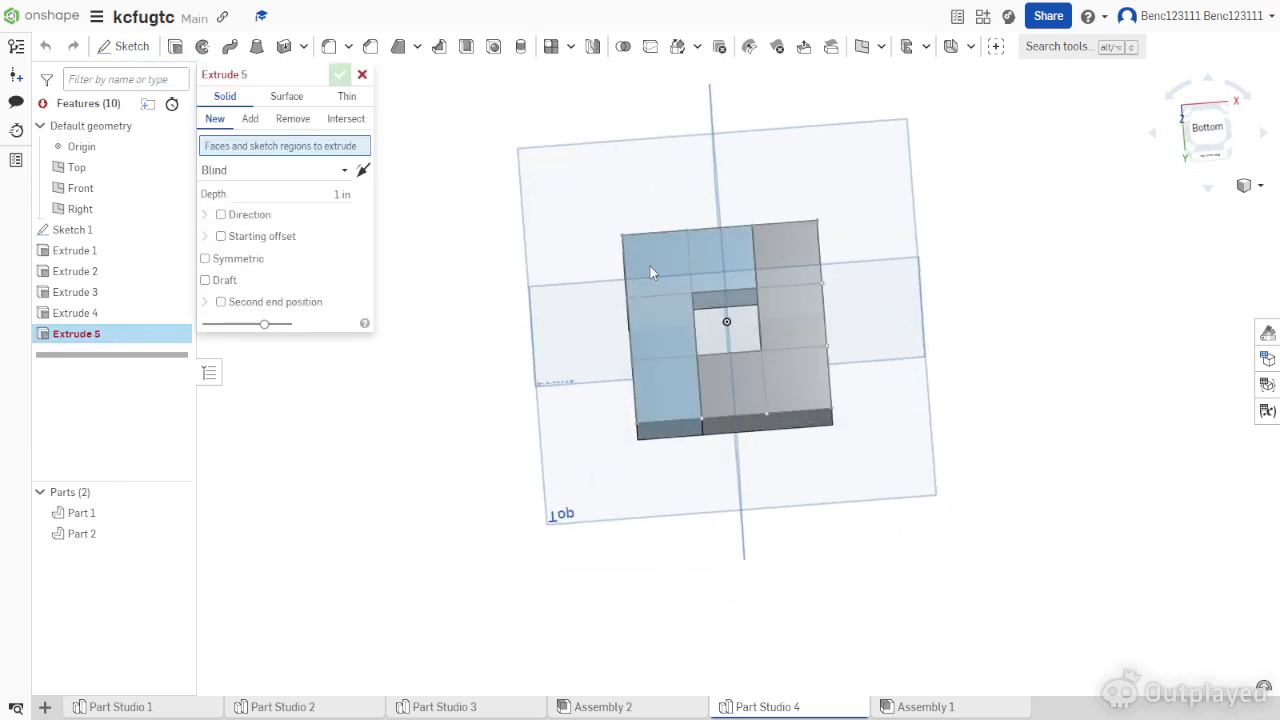
{"action": "left_click", "coordinate": [704, 335]}
{"action": "left_click", "coordinate": [665, 330]}
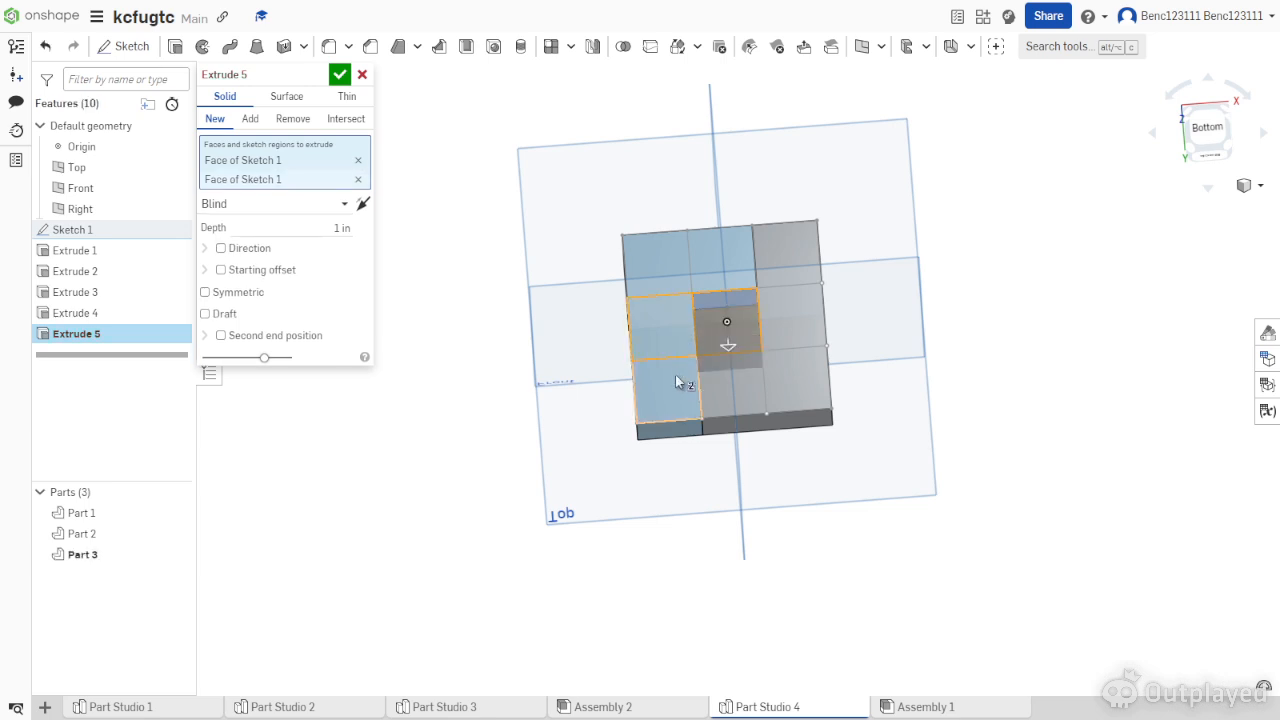
{"action": "left_click", "coordinate": [713, 374]}
{"action": "left_click", "coordinate": [668, 402]}
{"action": "right_click_drag", "start_coordinate": [529, 136], "coordinate": [723, 180]}
{"action": "left_click", "coordinate": [815, 343]}
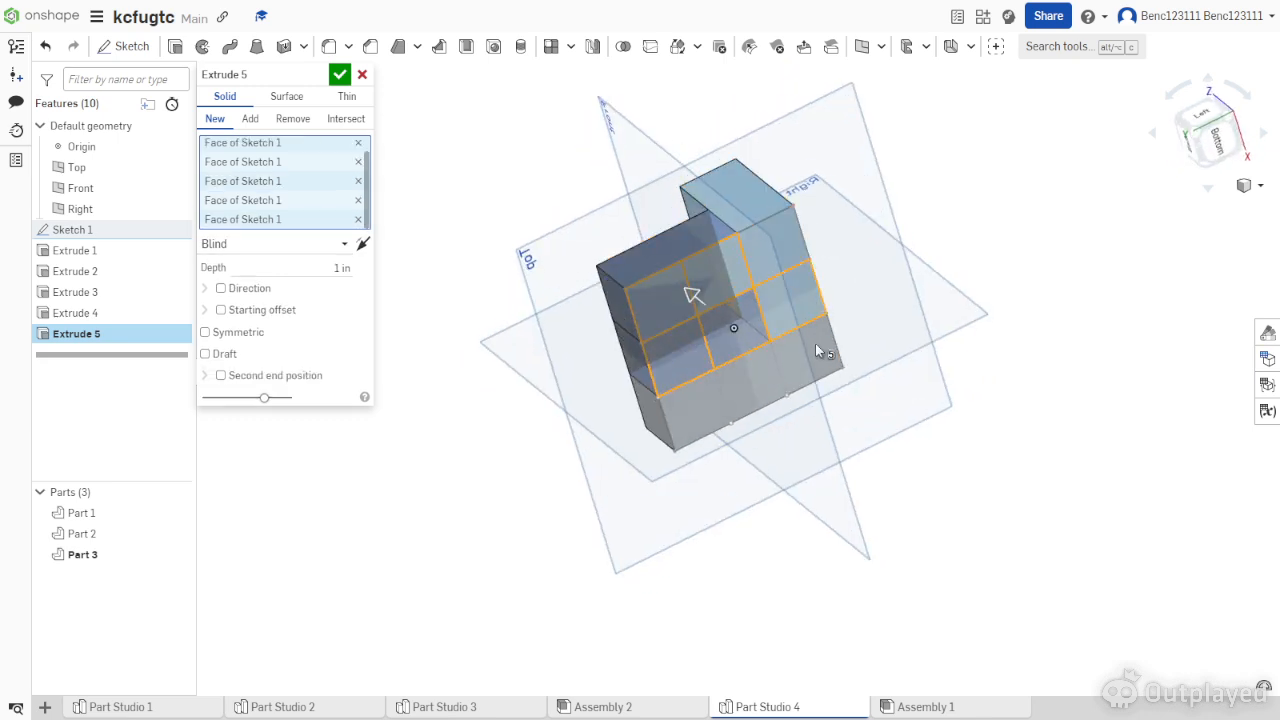
{"action": "left_click", "coordinate": [713, 299]}
{"action": "mouse_move", "coordinate": [713, 299]}
{"action": "right_mouse_down"}
{"action": "mouse_move", "coordinate": [636, 253]}
{"action": "mouse_move", "coordinate": [666, 251]}
{"action": "mouse_move", "coordinate": [666, 277]}
{"action": "mouse_move", "coordinate": [690, 268]}
{"action": "right_mouse_up"}
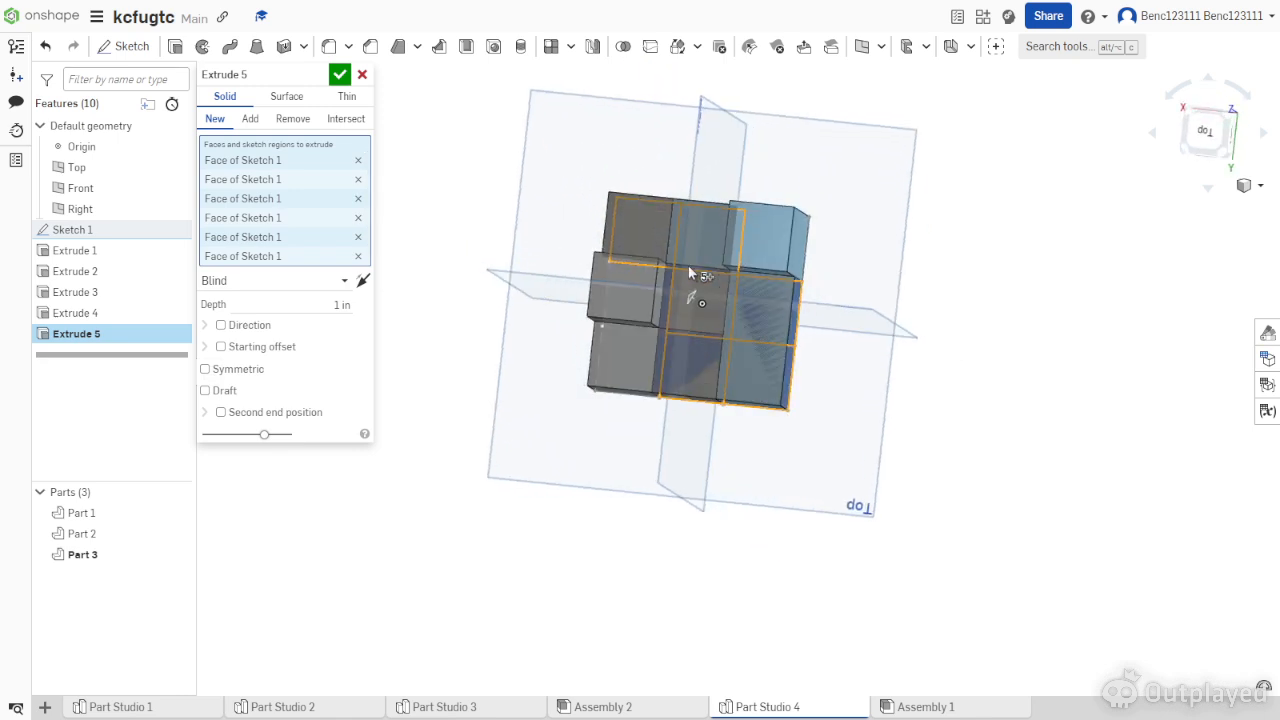
{"action": "left_click", "coordinate": [265, 347]}
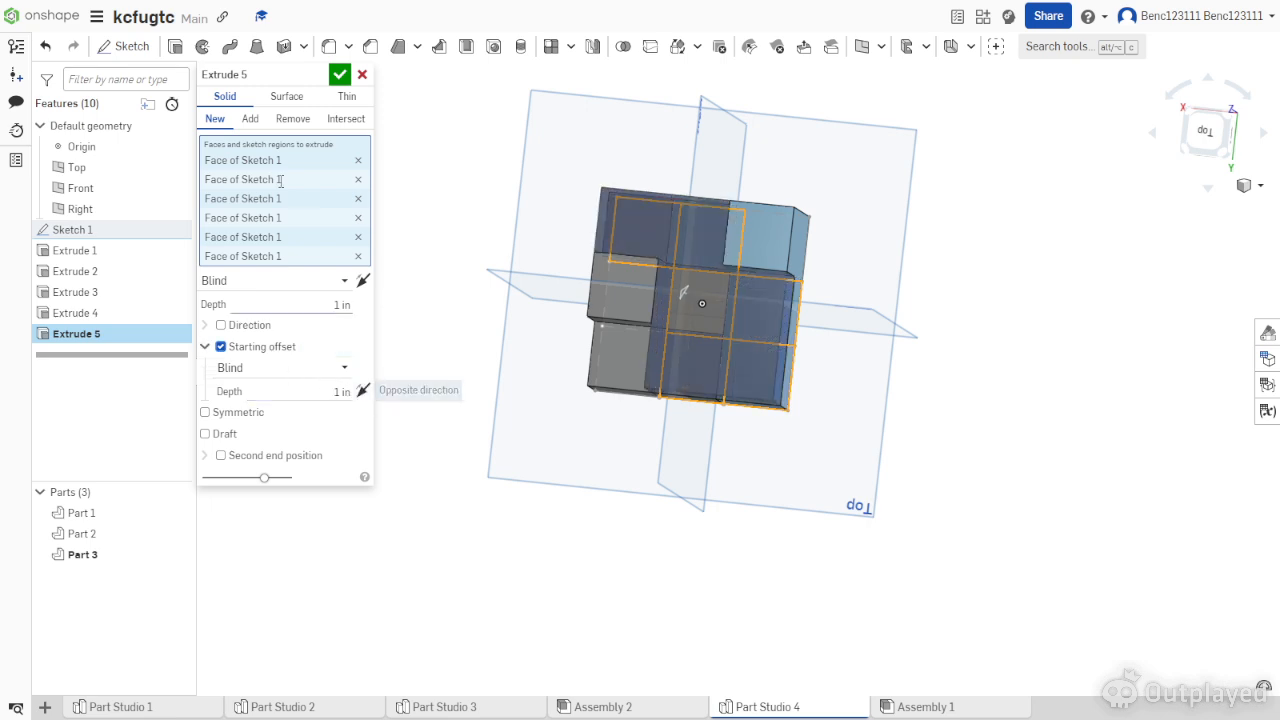
{"action": "left_click", "coordinate": [338, 75]}
Edit Extrude 5 to remove the back middle cell from its profile.
{"action": "right_click_drag", "start_coordinate": [443, 177], "coordinate": [437, 106]}
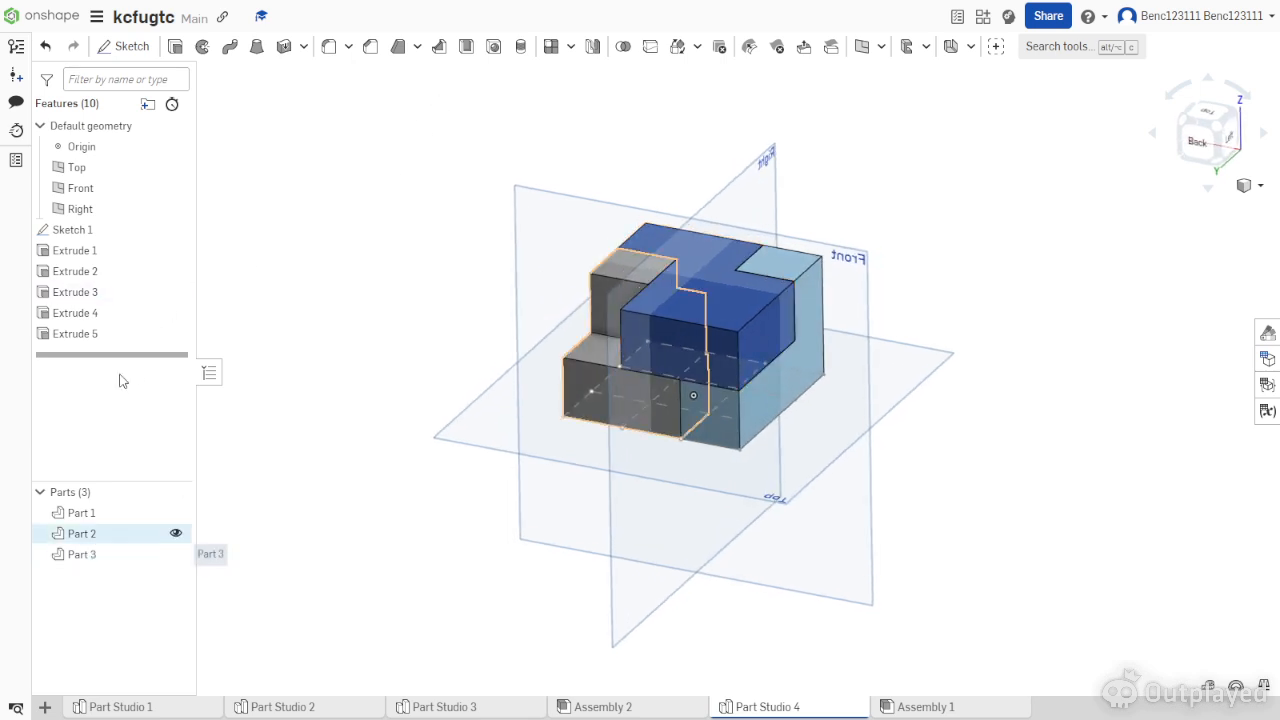
{"action": "left_click", "coordinate": [109, 335]}
{"action": "double_click", "coordinate": [109, 334]}
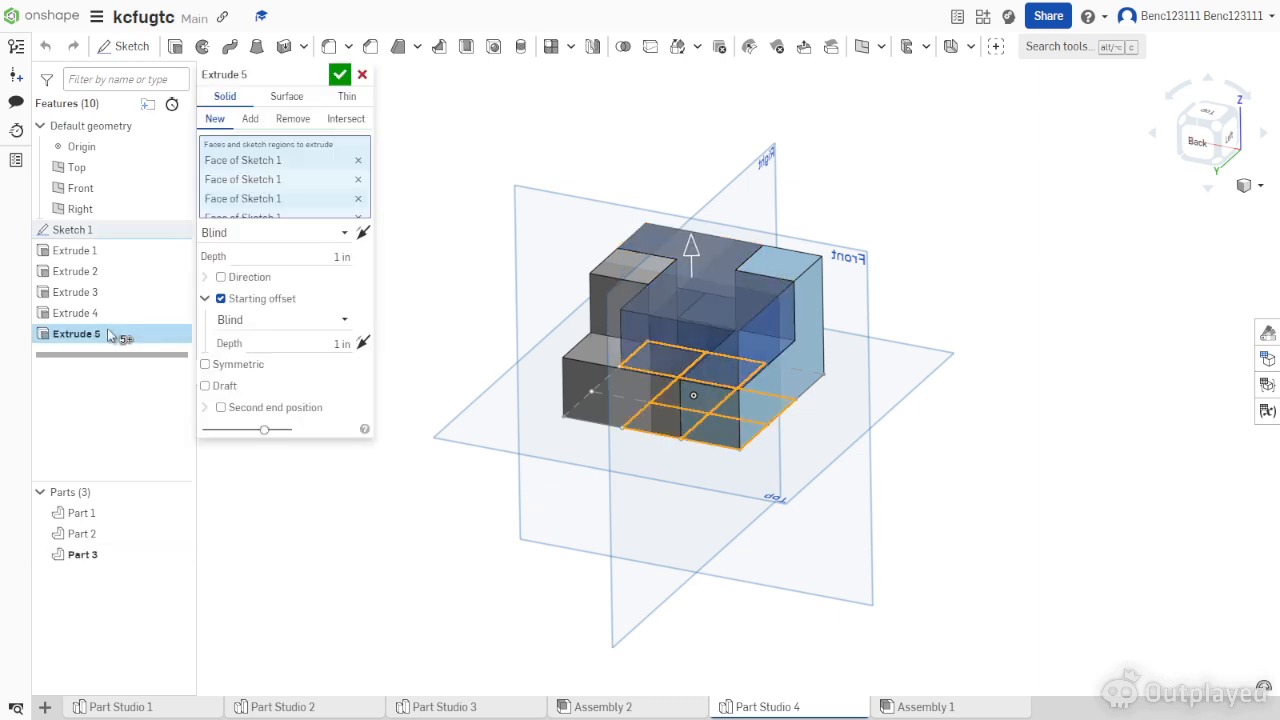
{"action": "right_click_drag", "start_coordinate": [571, 446], "coordinate": [680, 479]}
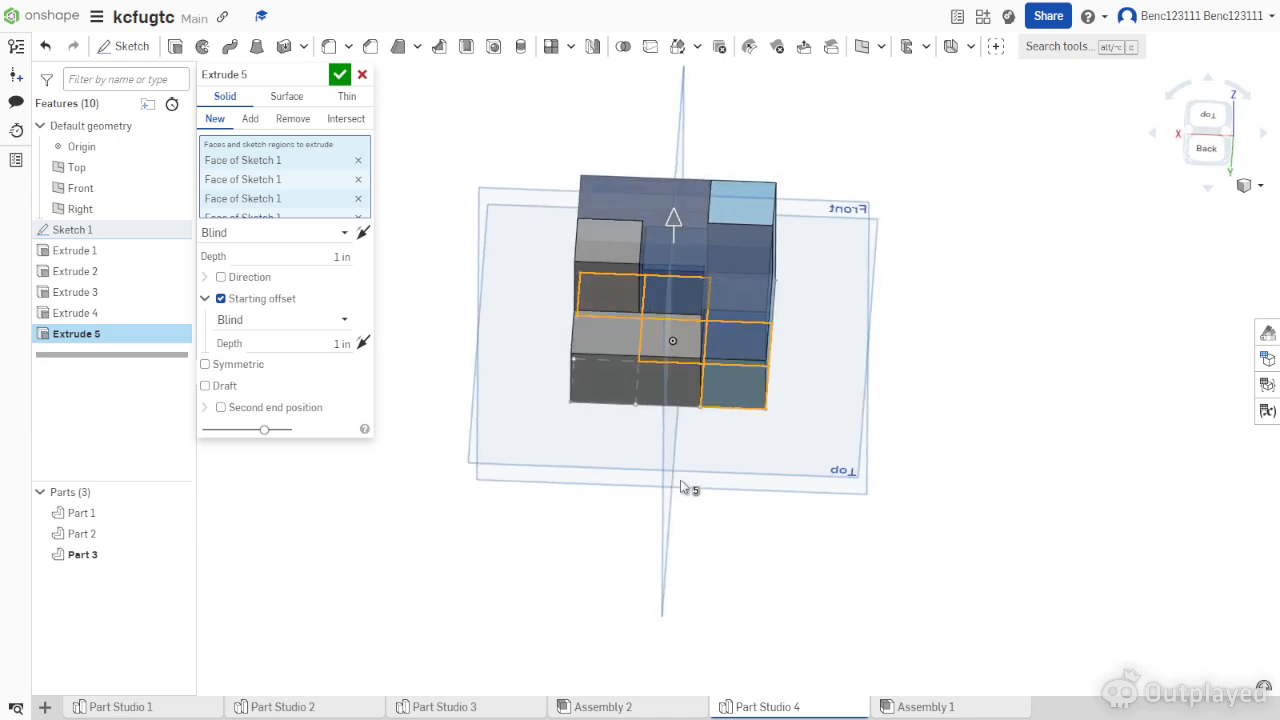
{"action": "left_click", "coordinate": [340, 74]}
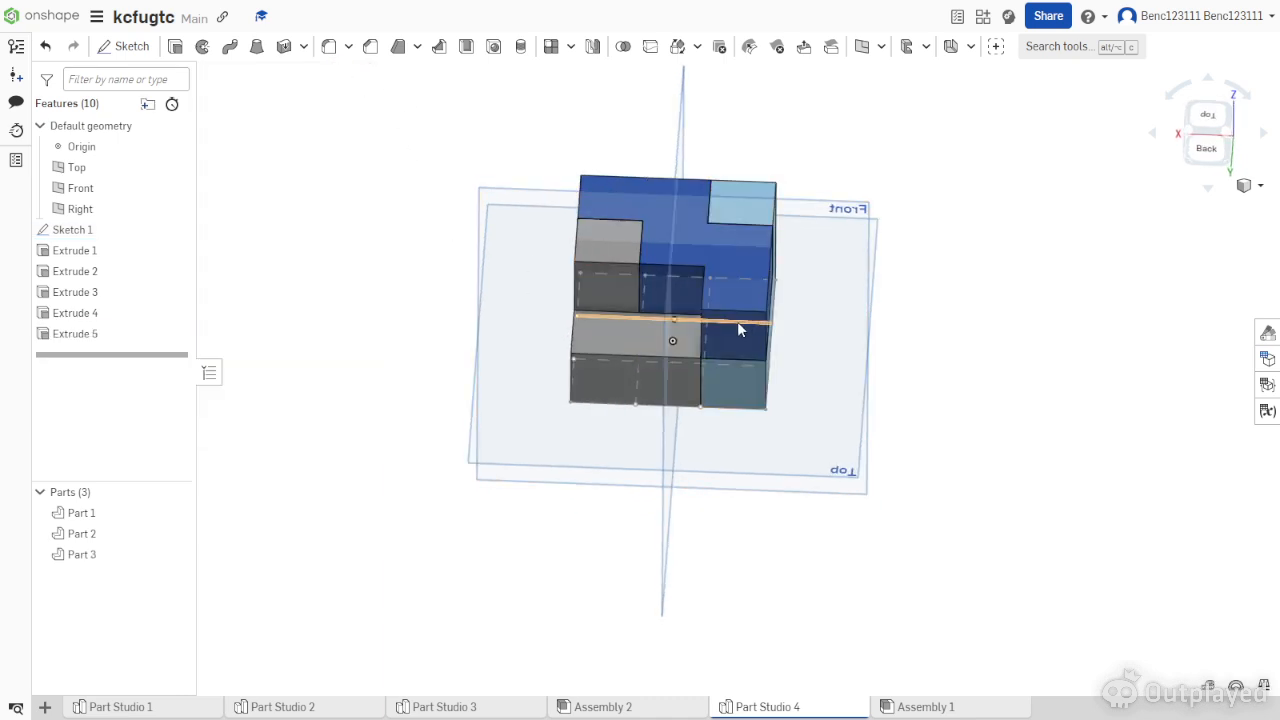
Edit Extrude 5 to include the back middle cell and leave out the left middle cell.
{"action": "double_click", "coordinate": [96, 343]}
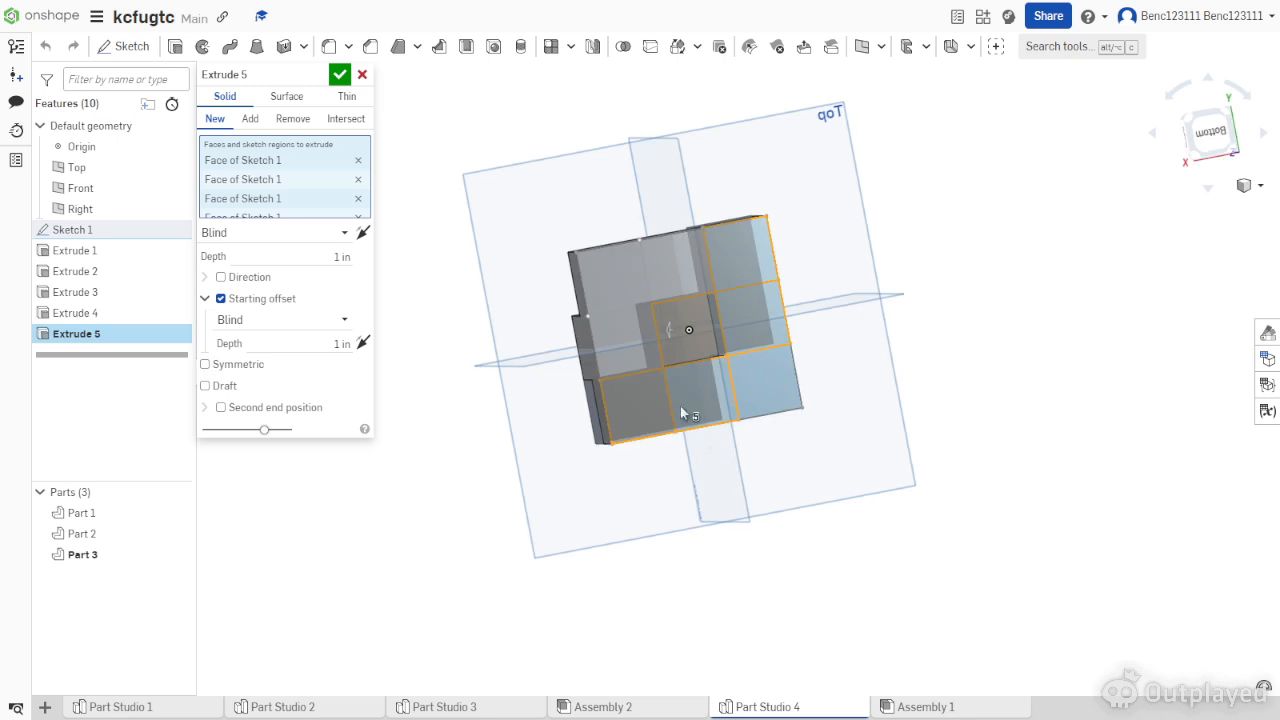
{"action": "left_click", "coordinate": [673, 254]}
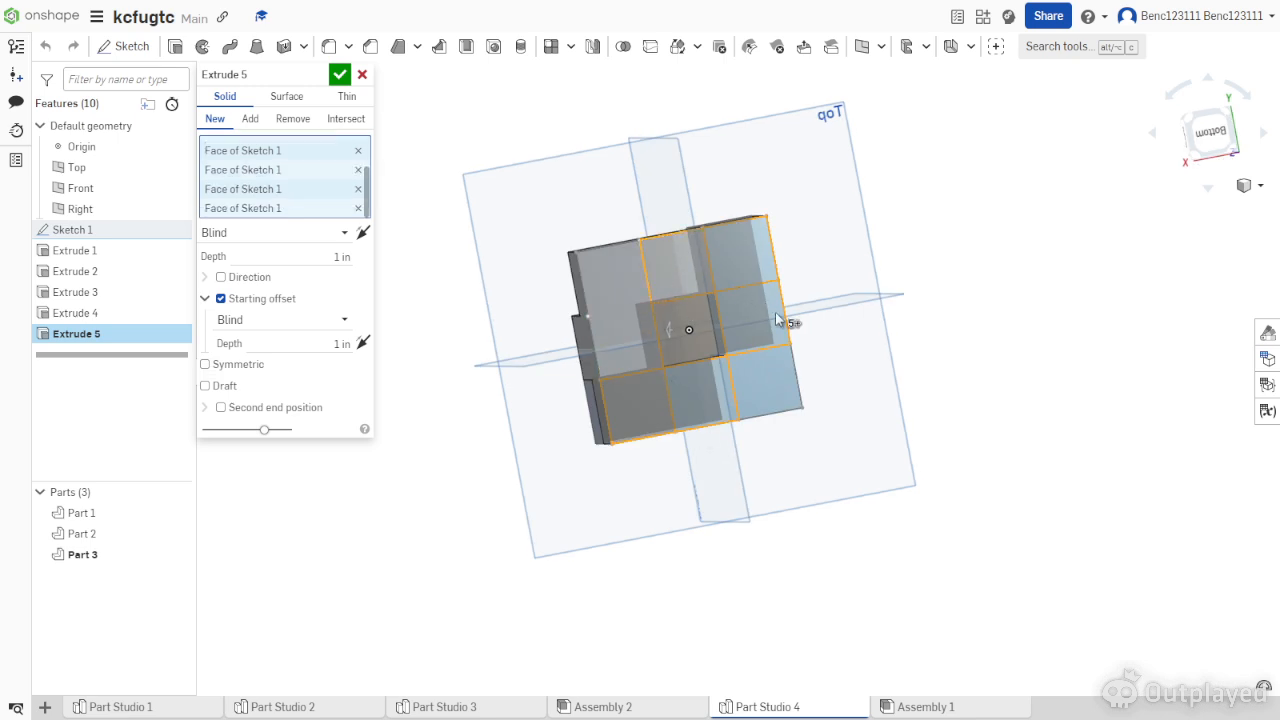
{"action": "left_click", "coordinate": [340, 74]}
{"action": "mouse_move", "coordinate": [406, 120]}
{"action": "right_mouse_down"}
{"action": "mouse_move", "coordinate": [554, 209]}
{"action": "mouse_move", "coordinate": [575, 284]}
{"action": "mouse_move", "coordinate": [626, 339]}
{"action": "right_mouse_up"}
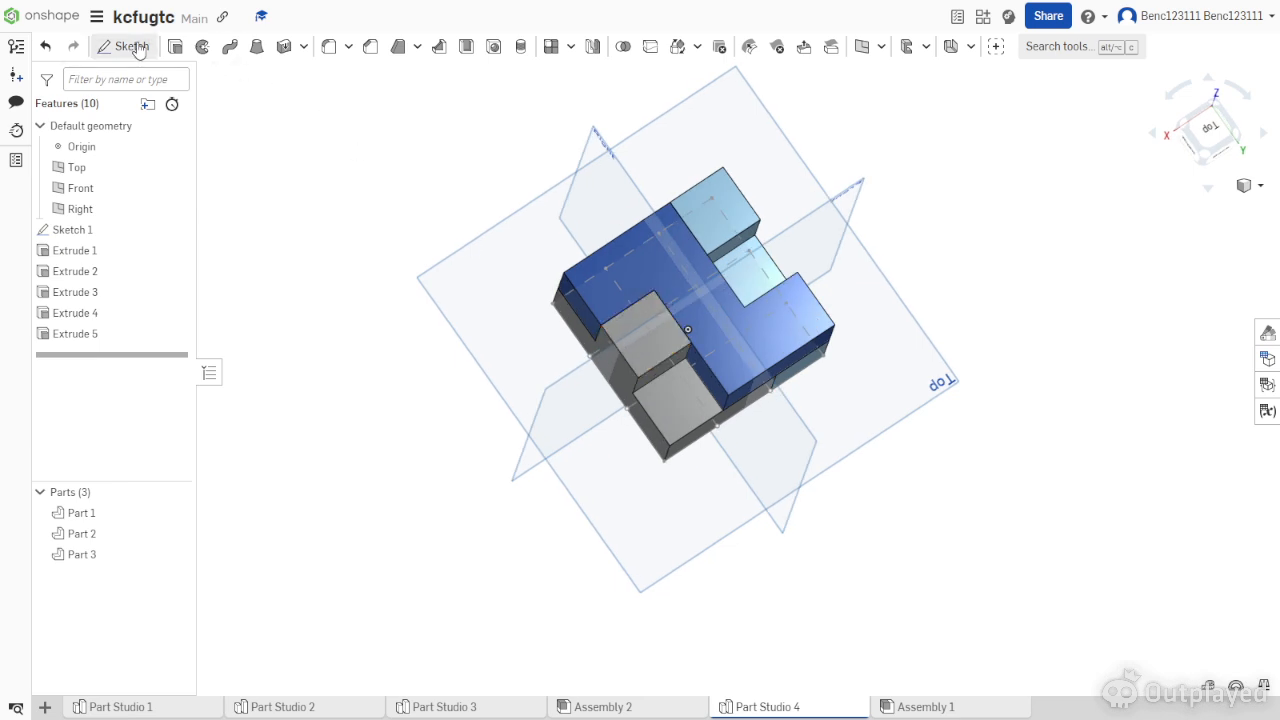
{"action": "left_click", "coordinate": [175, 47]}
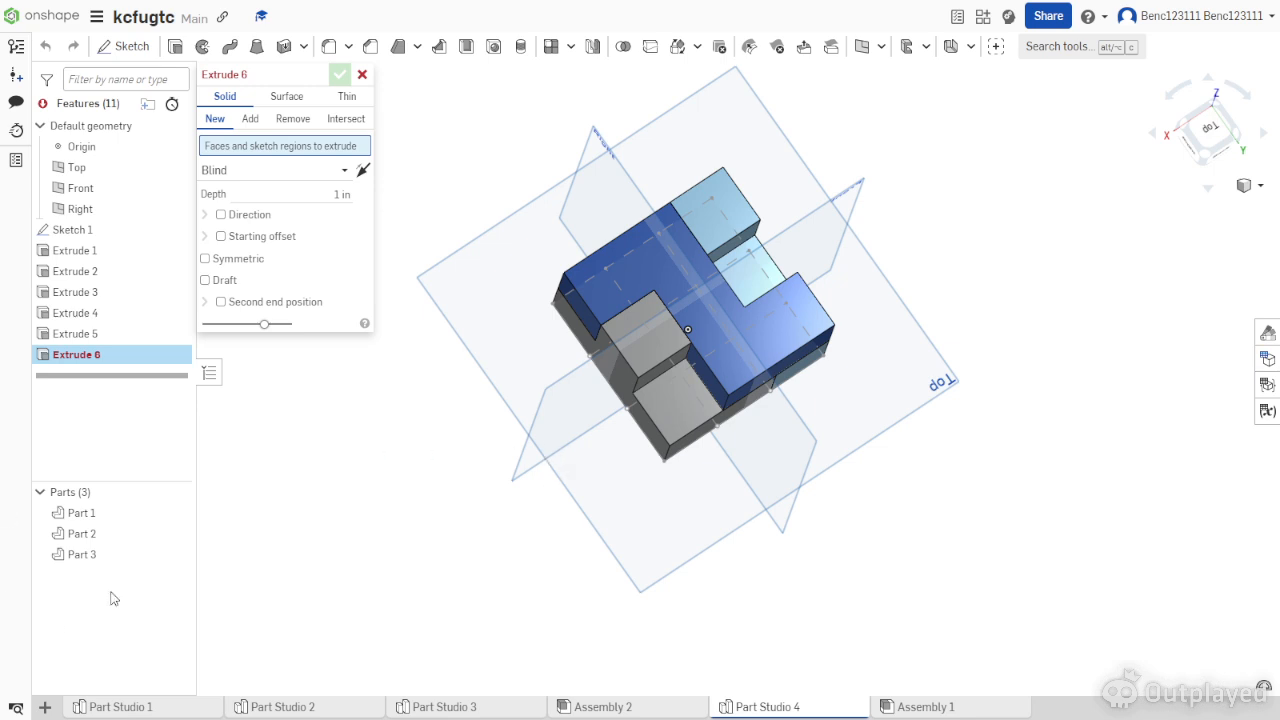
{"action": "right_click_drag", "start_coordinate": [556, 462], "coordinate": [475, 392]}
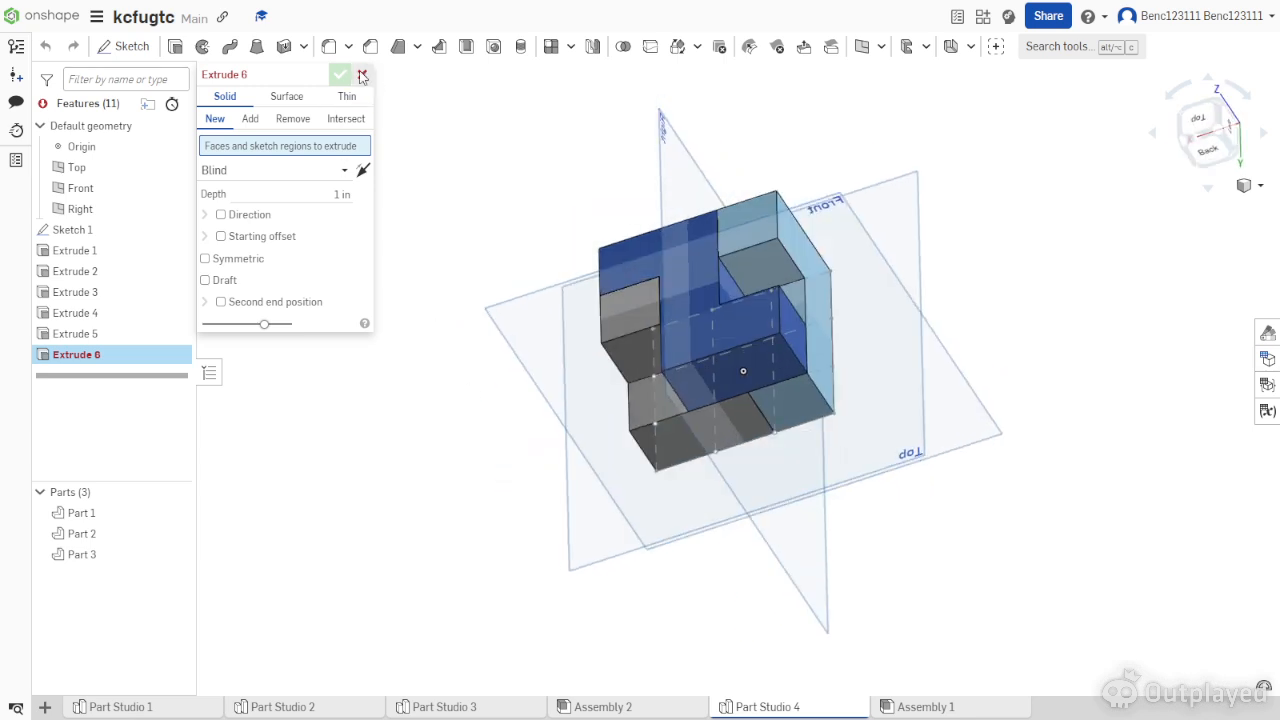
{"action": "left_click", "coordinate": [363, 76]}
Extrude the center cell of Sketch 1 by 1 in, adding it to Part 3.
{"action": "right_click_drag", "start_coordinate": [660, 272], "coordinate": [694, 118]}
{"action": "right_click_drag", "start_coordinate": [657, 331], "coordinate": [606, 432]}
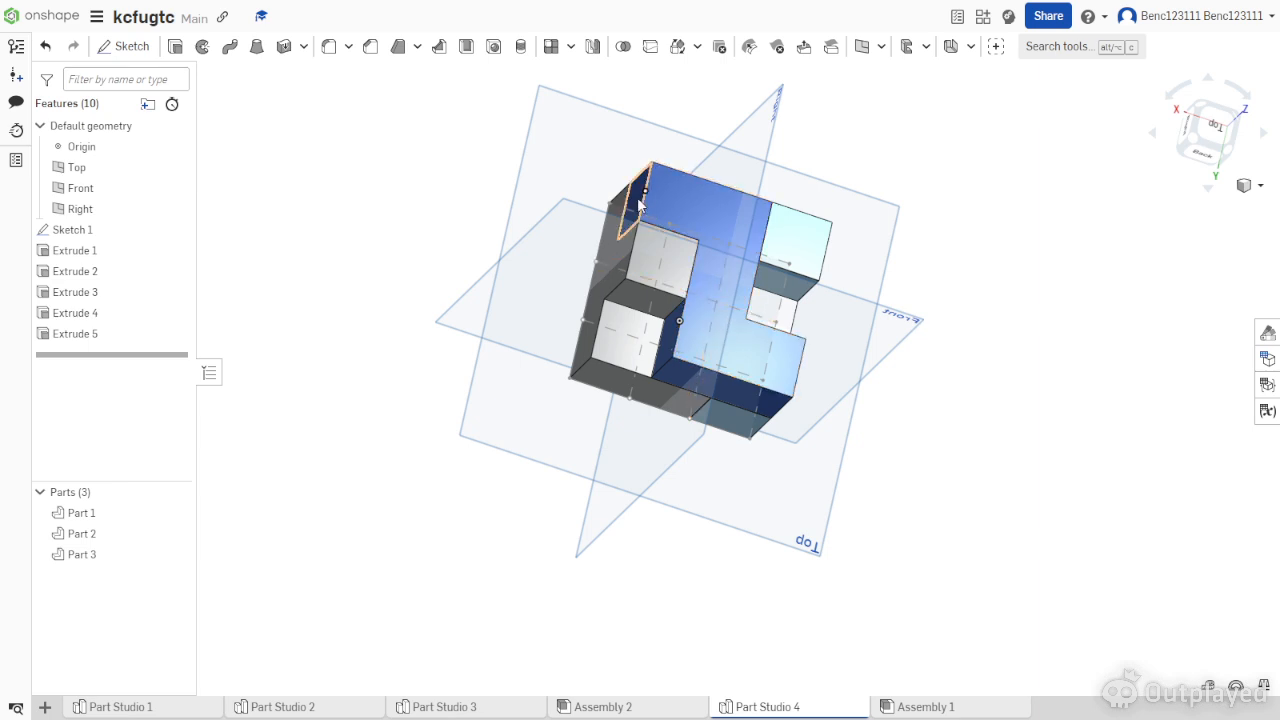
{"action": "right_click_drag", "start_coordinate": [760, 368], "coordinate": [757, 335]}
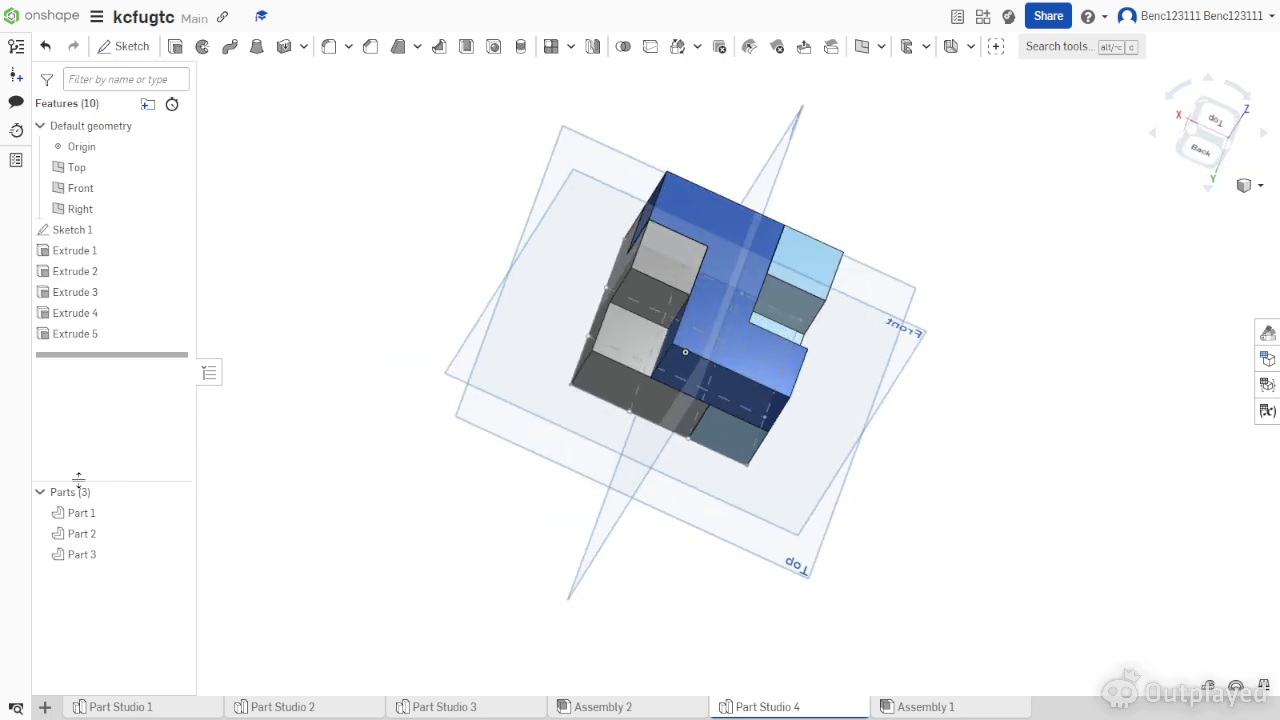
{"action": "left_click", "coordinate": [175, 46]}
{"action": "right_click_drag", "start_coordinate": [443, 503], "coordinate": [526, 383]}
{"action": "left_click", "coordinate": [670, 362]}
{"action": "right_click_drag", "start_coordinate": [670, 365], "coordinate": [335, 280]}
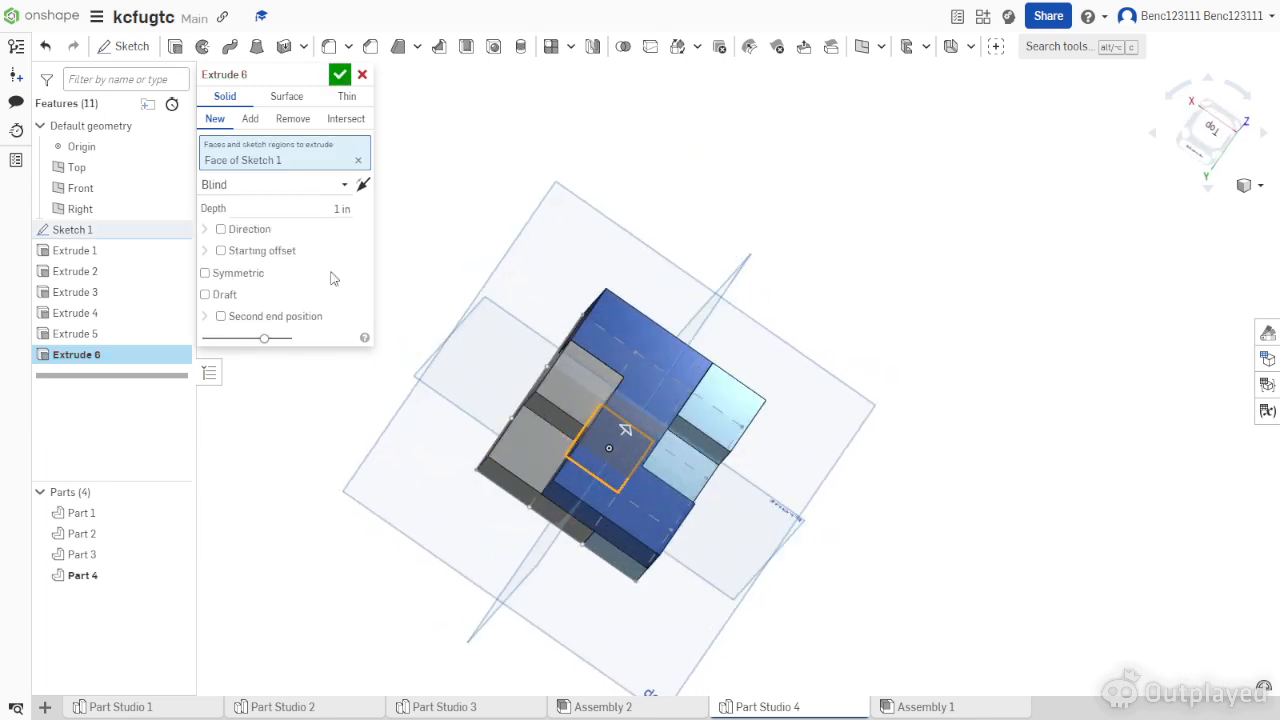
{"action": "left_click", "coordinate": [249, 120]}
{"action": "right_click_drag", "start_coordinate": [524, 465], "coordinate": [470, 400]}
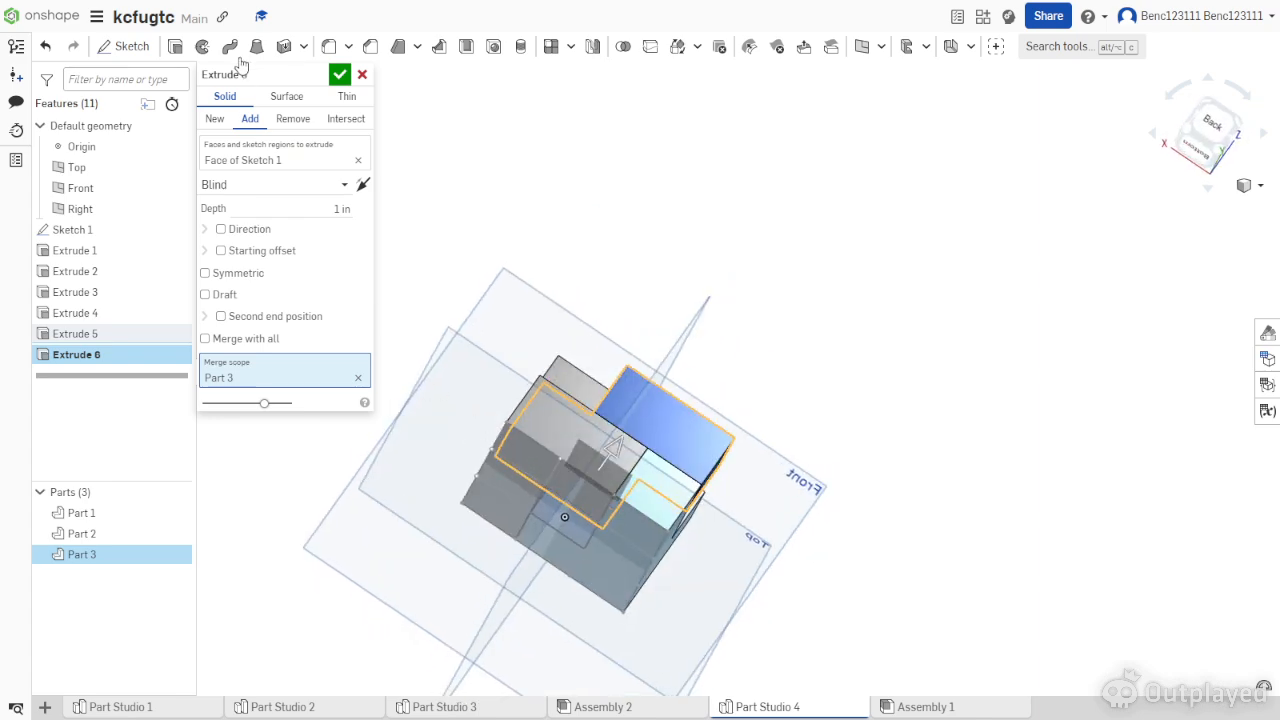
{"action": "left_click", "coordinate": [338, 76]}
Extrude the back right cell of Sketch 1 by 1 in with a 1 in starting offset as a new part.
{"action": "right_click_drag", "start_coordinate": [420, 175], "coordinate": [270, 143]}
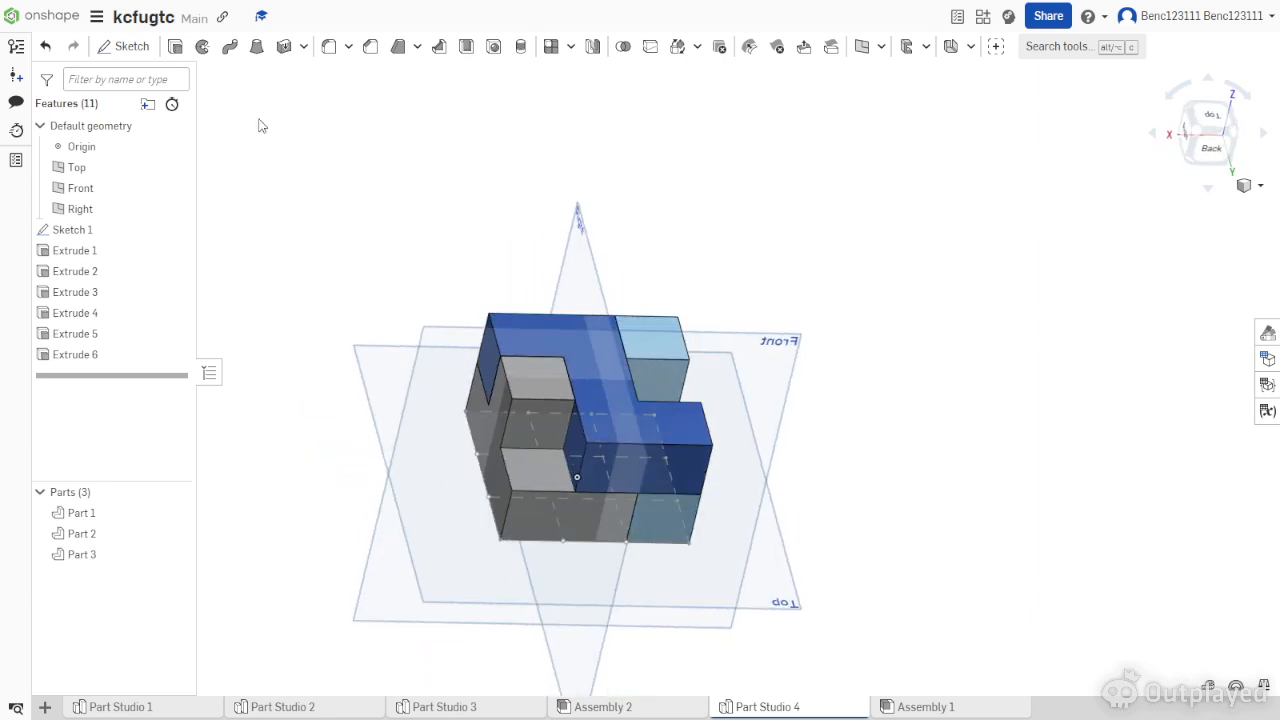
{"action": "left_click", "coordinate": [175, 46]}
{"action": "right_click_drag", "start_coordinate": [420, 601], "coordinate": [445, 466]}
{"action": "left_click", "coordinate": [545, 400]}
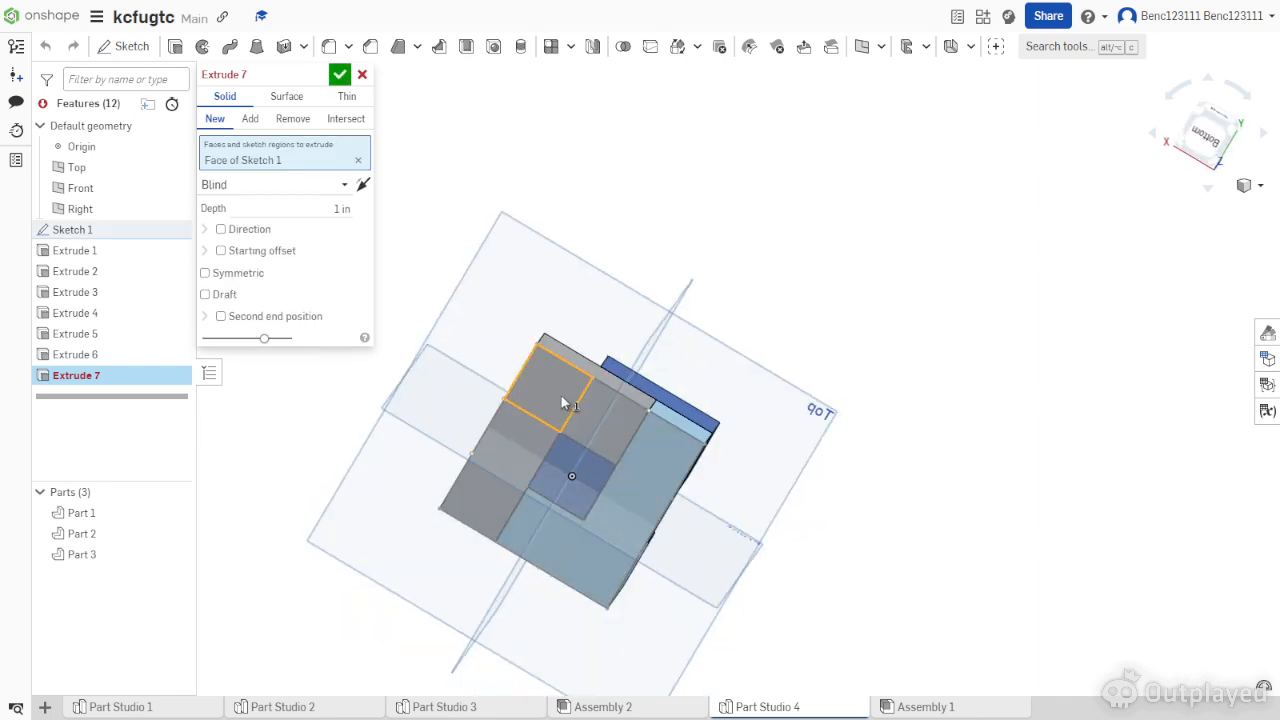
{"action": "left_click", "coordinate": [609, 428]}
{"action": "mouse_move", "coordinate": [609, 428]}
{"action": "right_mouse_down"}
{"action": "mouse_move", "coordinate": [551, 592]}
{"action": "mouse_move", "coordinate": [572, 474]}
{"action": "mouse_move", "coordinate": [541, 358]}
{"action": "mouse_move", "coordinate": [535, 371]}
{"action": "right_mouse_up"}
{"action": "left_click", "coordinate": [632, 470]}
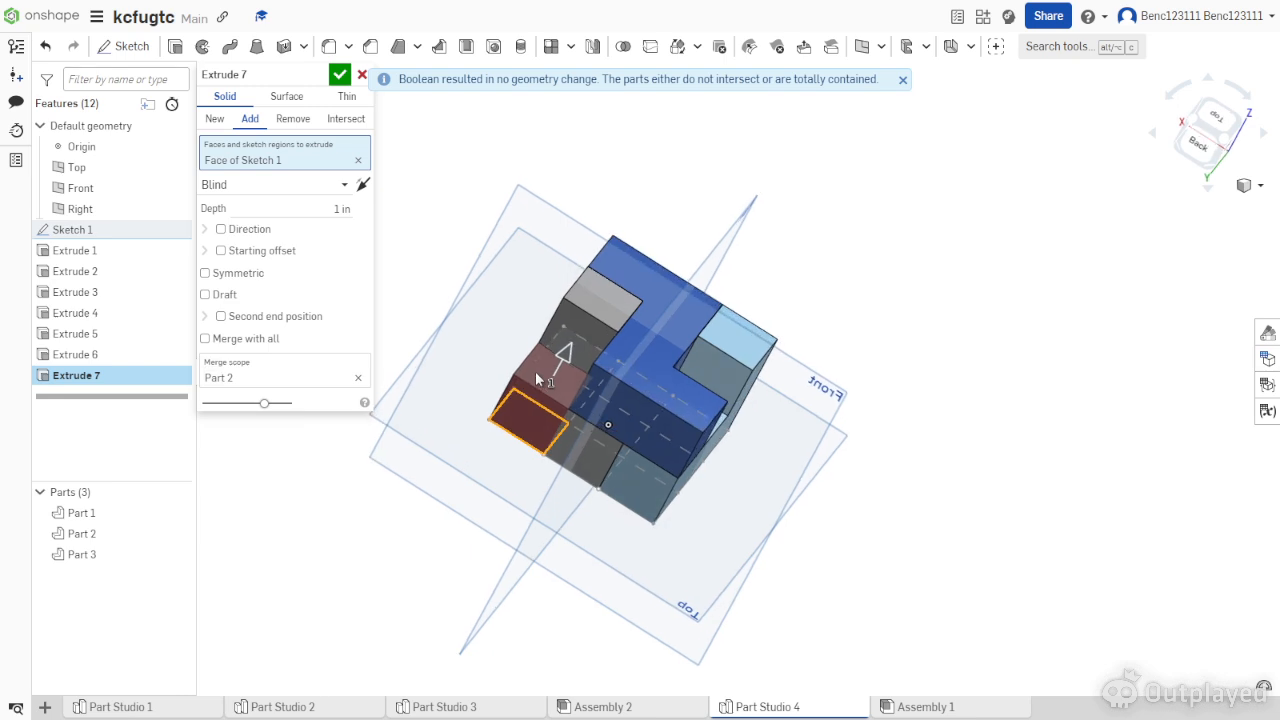
{"action": "left_click", "coordinate": [258, 251]}
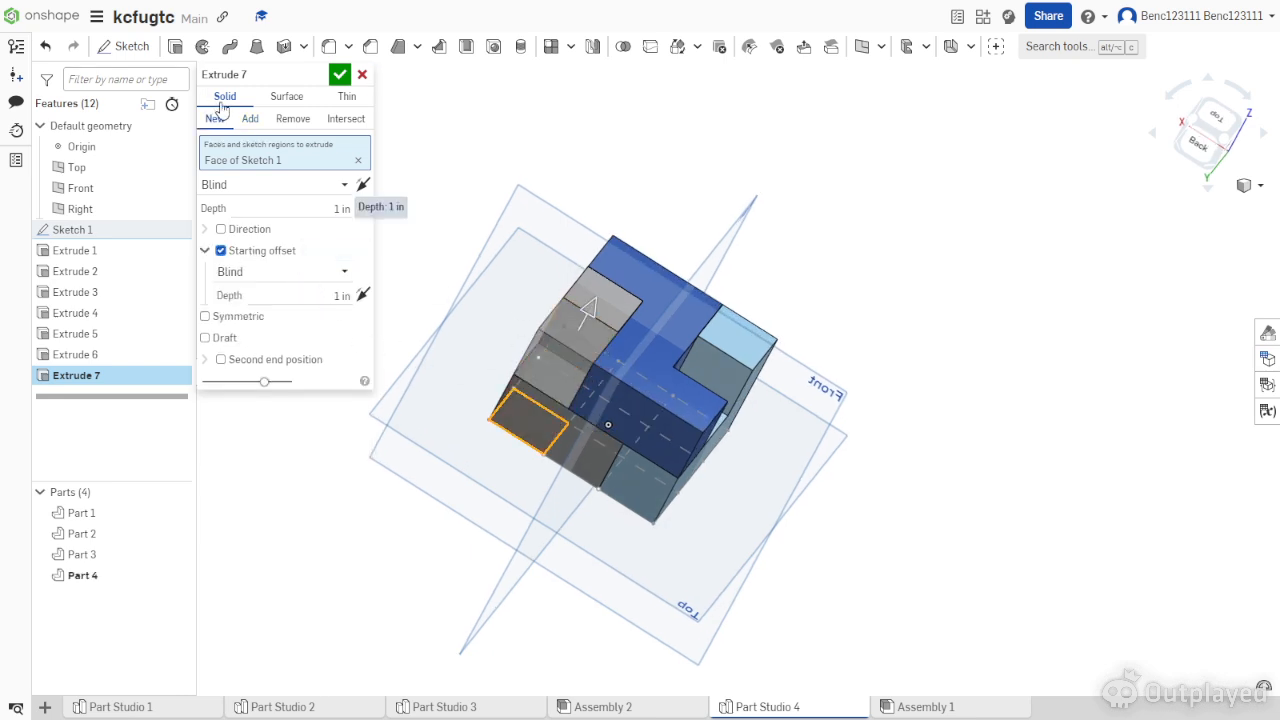
{"action": "left_click", "coordinate": [343, 76]}
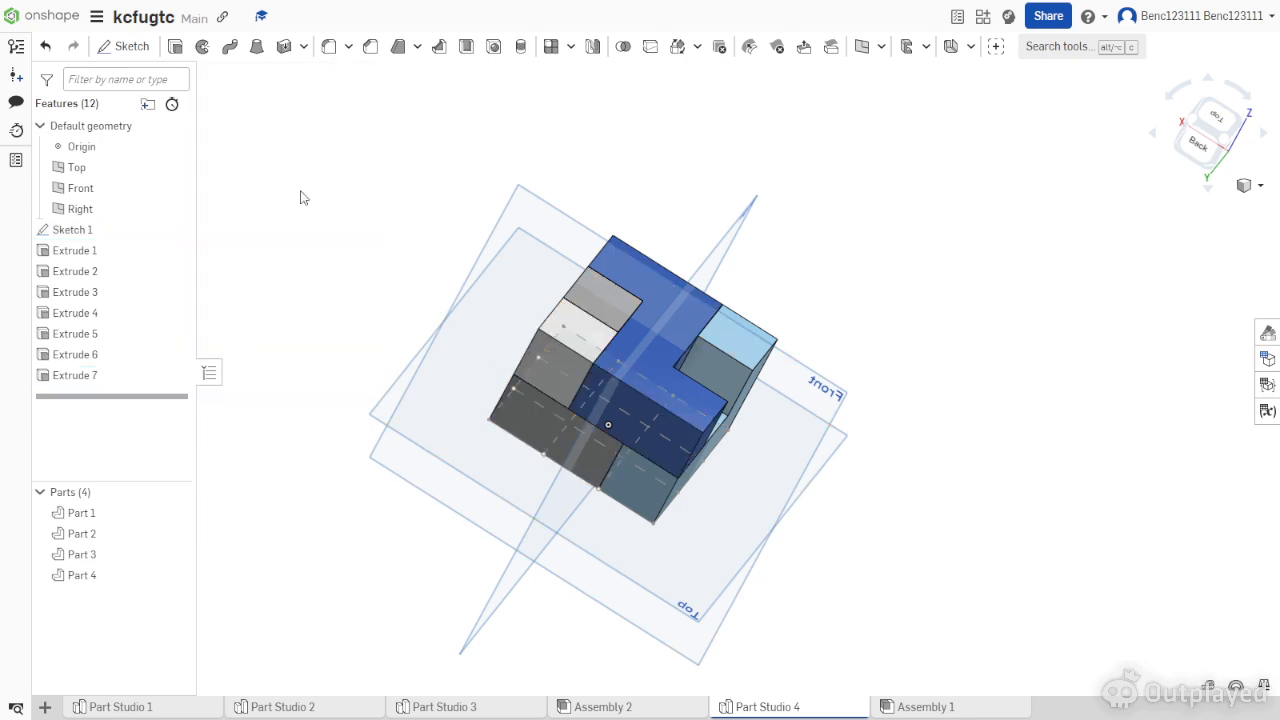
Set up a 1 in extrusion of the right column's three cells, the back middle cell and the center cell.
{"action": "left_click", "coordinate": [176, 47]}
{"action": "right_click_drag", "start_coordinate": [580, 423], "coordinate": [698, 301]}
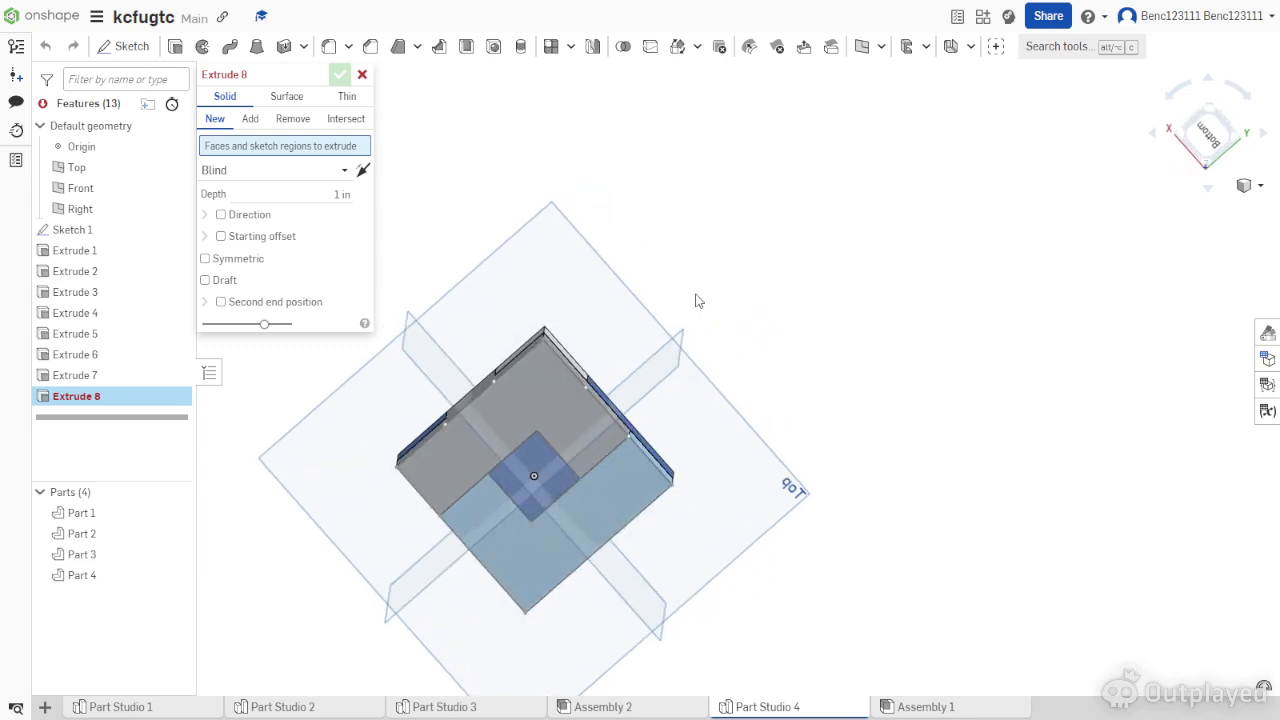
{"action": "left_click", "coordinate": [489, 412]}
{"action": "left_click", "coordinate": [534, 376]}
{"action": "left_click", "coordinate": [593, 436]}
{"action": "mouse_move", "coordinate": [600, 436]}
{"action": "right_mouse_down"}
{"action": "mouse_move", "coordinate": [622, 430]}
{"action": "mouse_move", "coordinate": [606, 453]}
{"action": "mouse_move", "coordinate": [590, 450]}
{"action": "right_mouse_up"}
{"action": "left_click", "coordinate": [590, 450]}
{"action": "right_click_drag", "start_coordinate": [590, 450], "coordinate": [644, 353]}
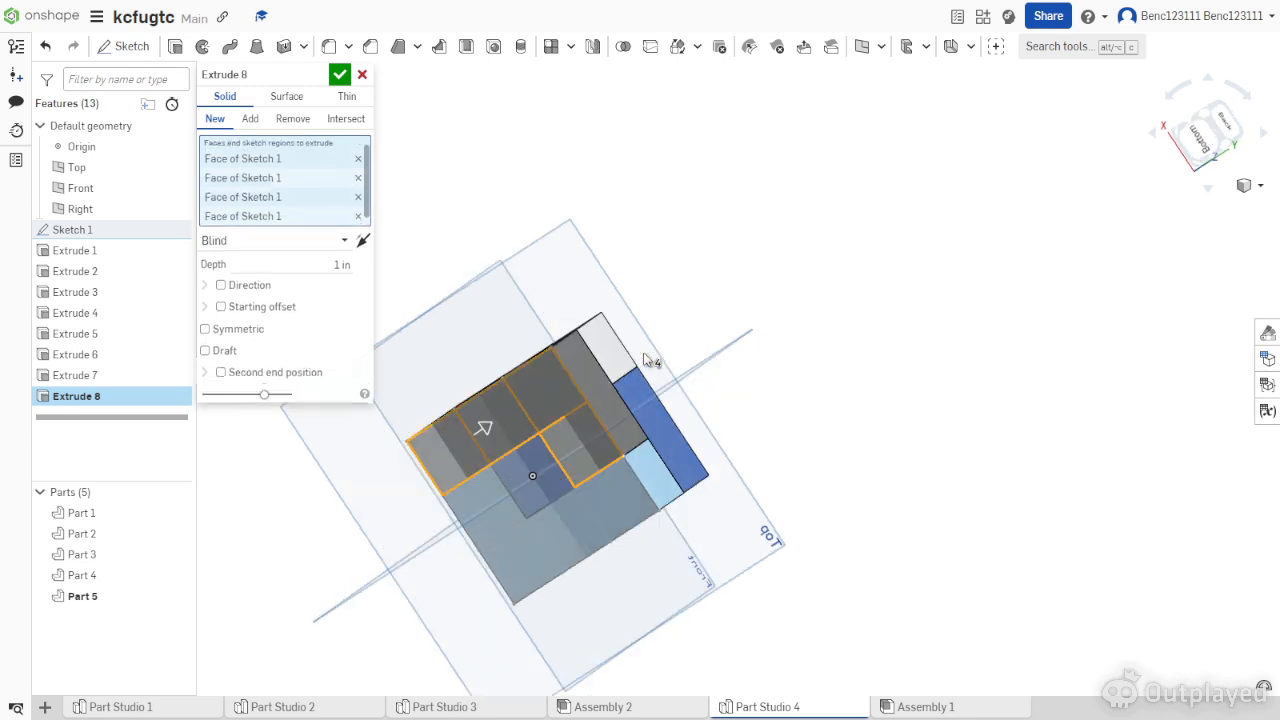
{"action": "left_click", "coordinate": [540, 500]}
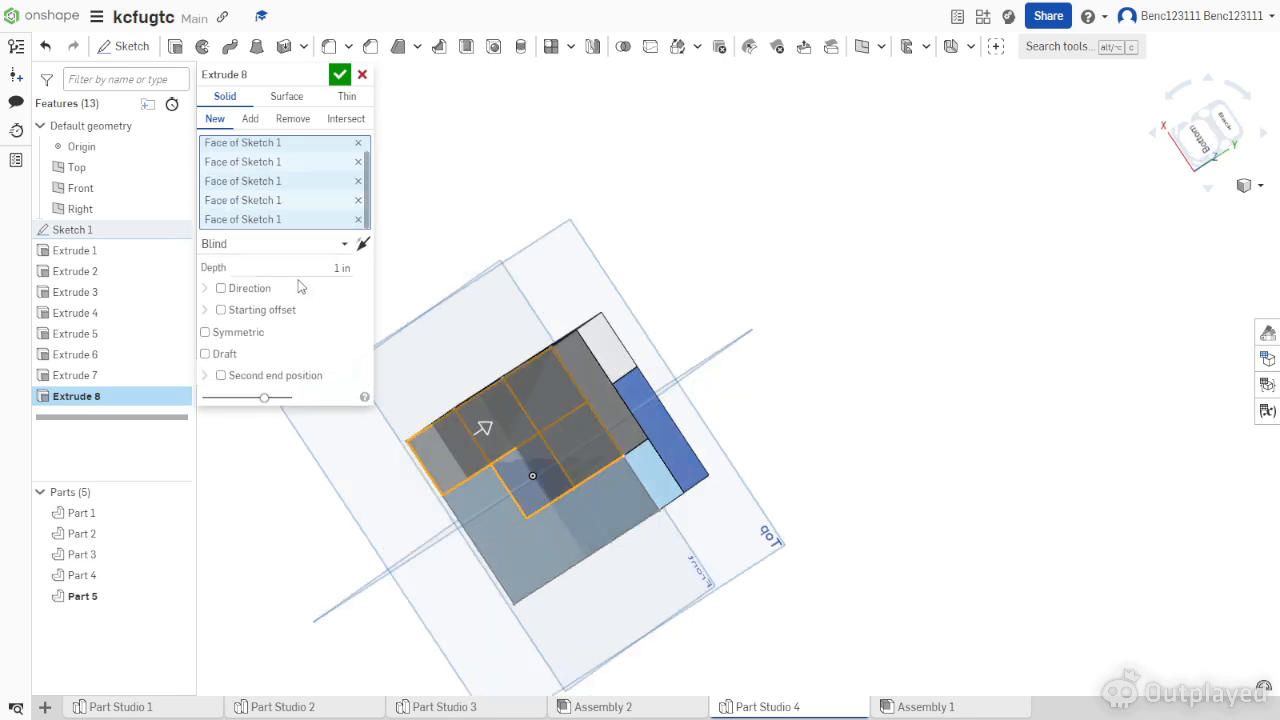
Give the five-cell extrusion a 2 in starting offset and add it to Part 4.
{"action": "left_click", "coordinate": [276, 326]}
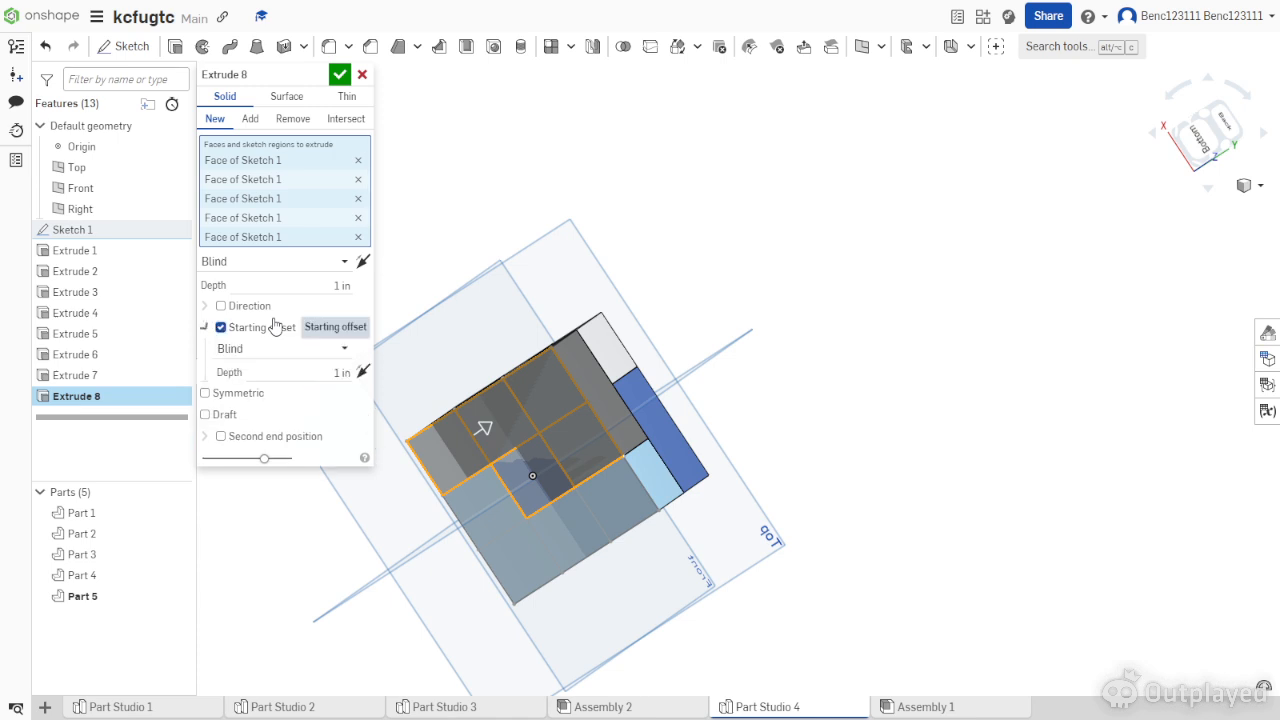
{"action": "left_click", "coordinate": [295, 372]}
{"action": "right_click_drag", "start_coordinate": [723, 250], "coordinate": [612, 337]}
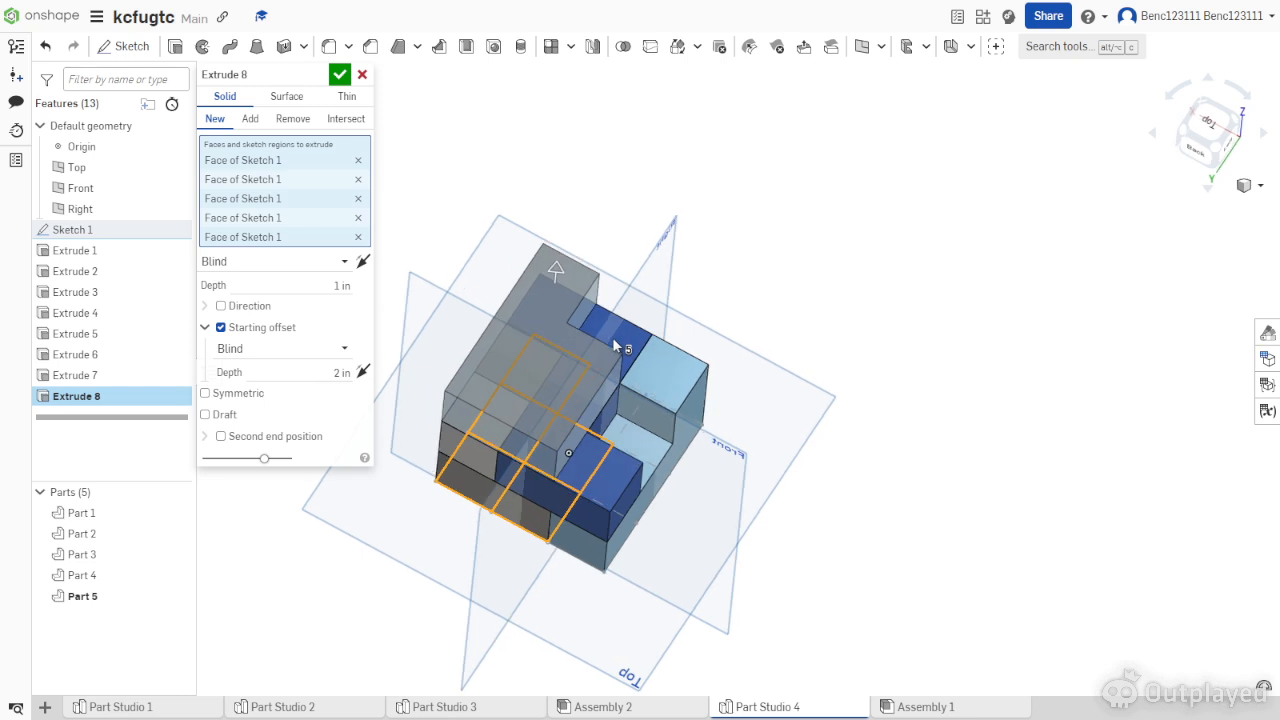
{"action": "right_click_drag", "start_coordinate": [530, 285], "coordinate": [483, 440]}
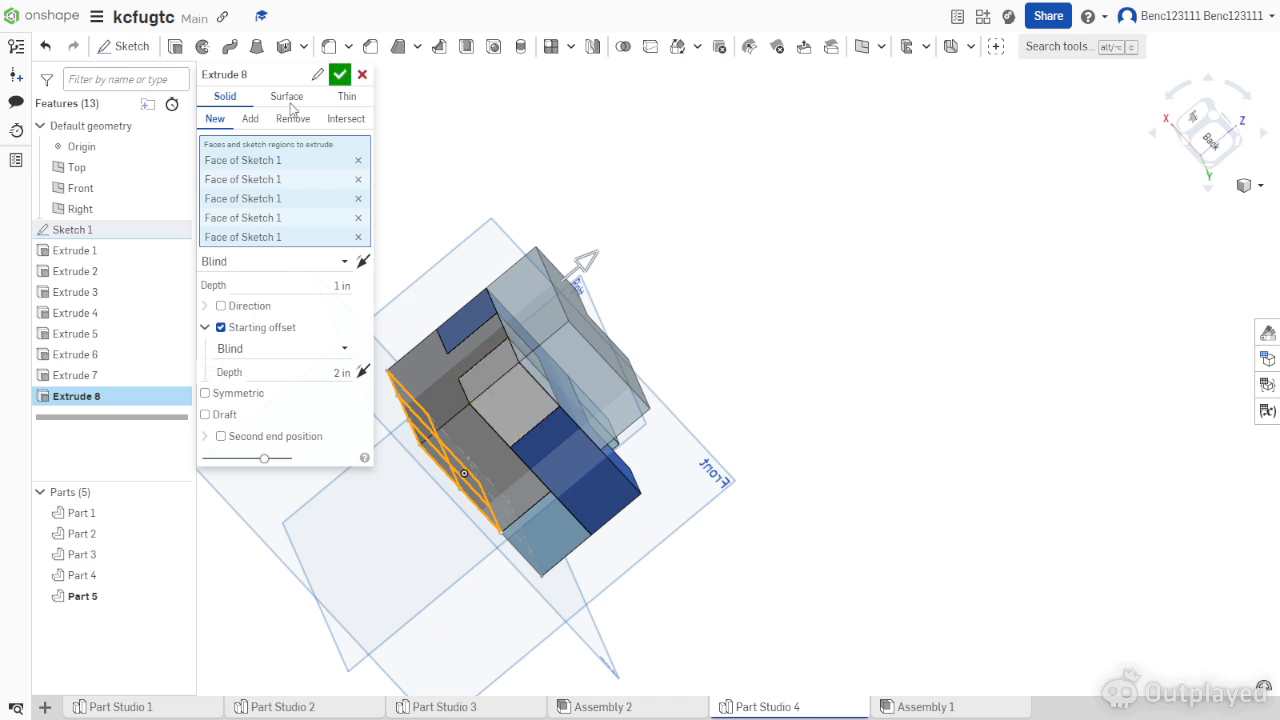
{"action": "left_click", "coordinate": [251, 118]}
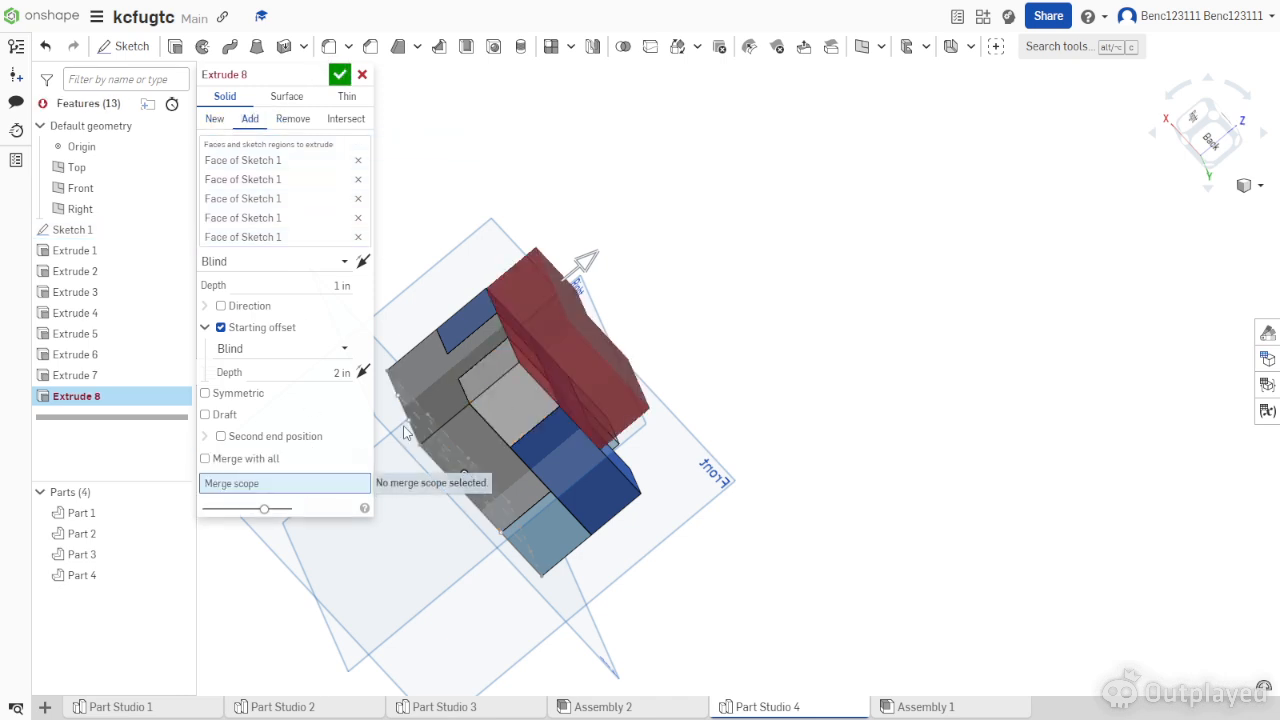
{"action": "left_click", "coordinate": [505, 402]}
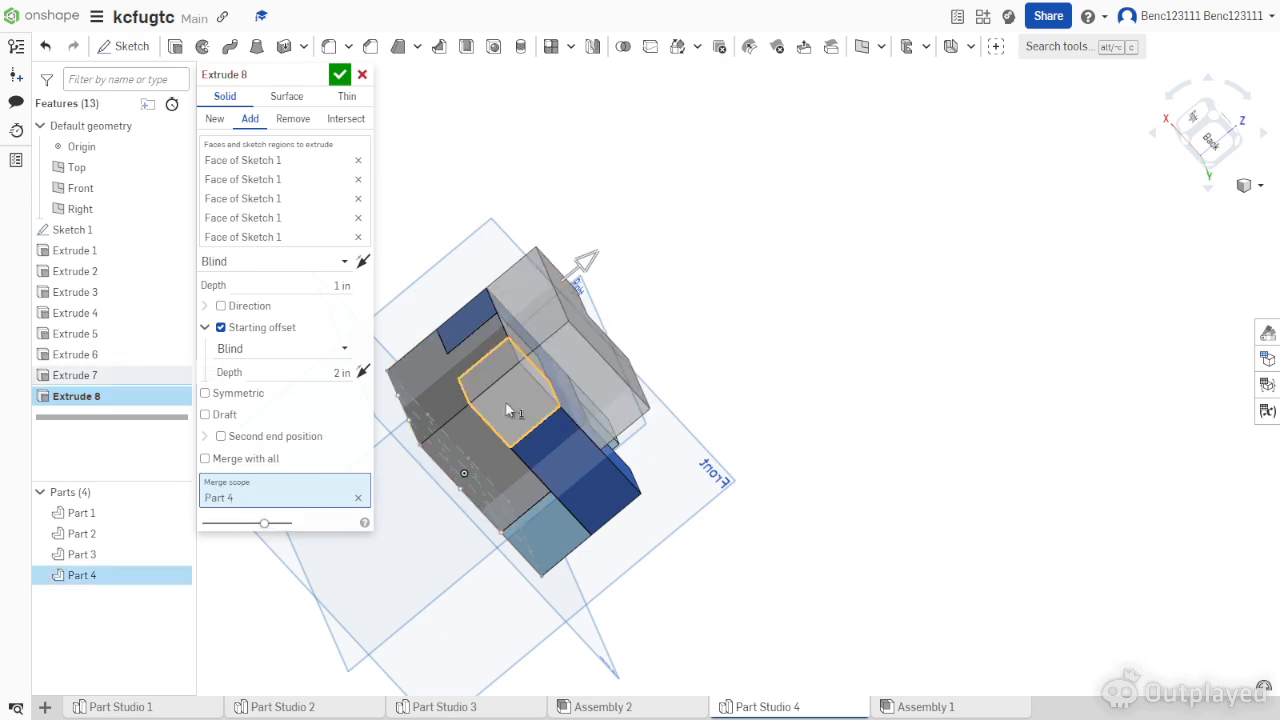
{"action": "left_click", "coordinate": [340, 75]}
Extrude the left column's three cells and the front middle cell by 1 in with a 2 in starting offset as a new part.
{"action": "right_click_drag", "start_coordinate": [357, 126], "coordinate": [345, 222]}
{"action": "right_click_drag", "start_coordinate": [633, 392], "coordinate": [388, 266]}
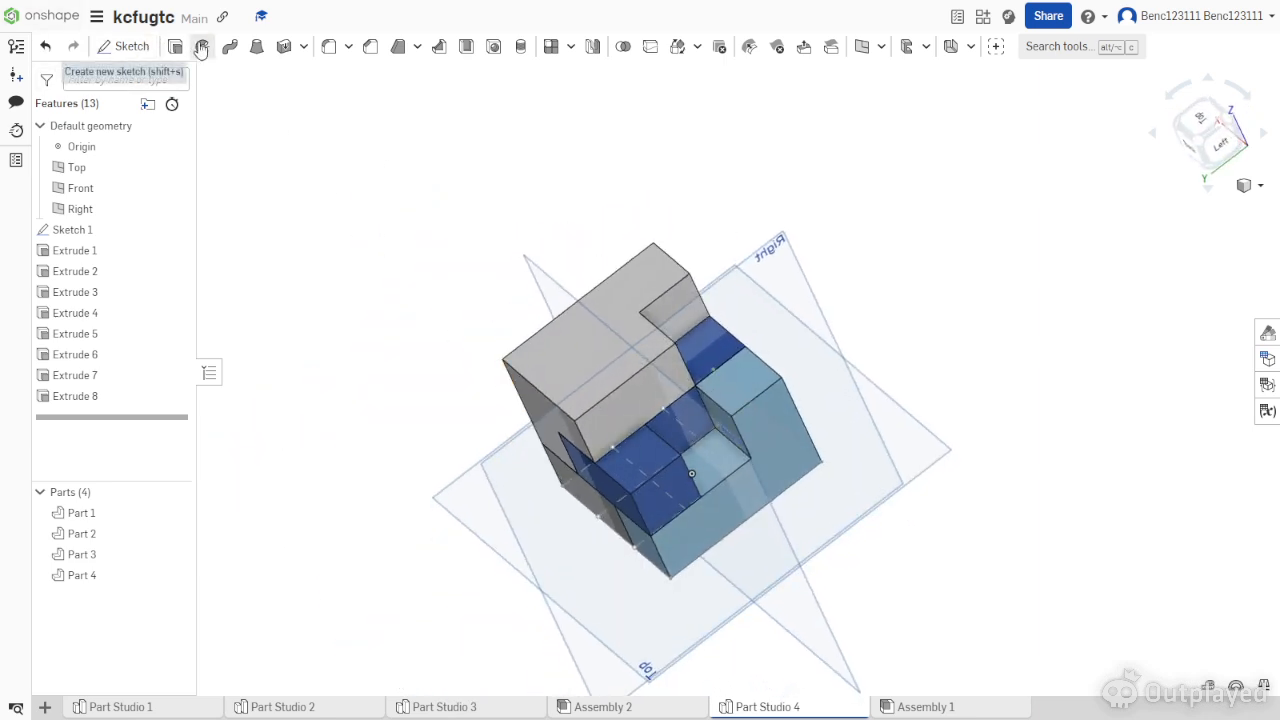
{"action": "key", "text": "shift+e"}
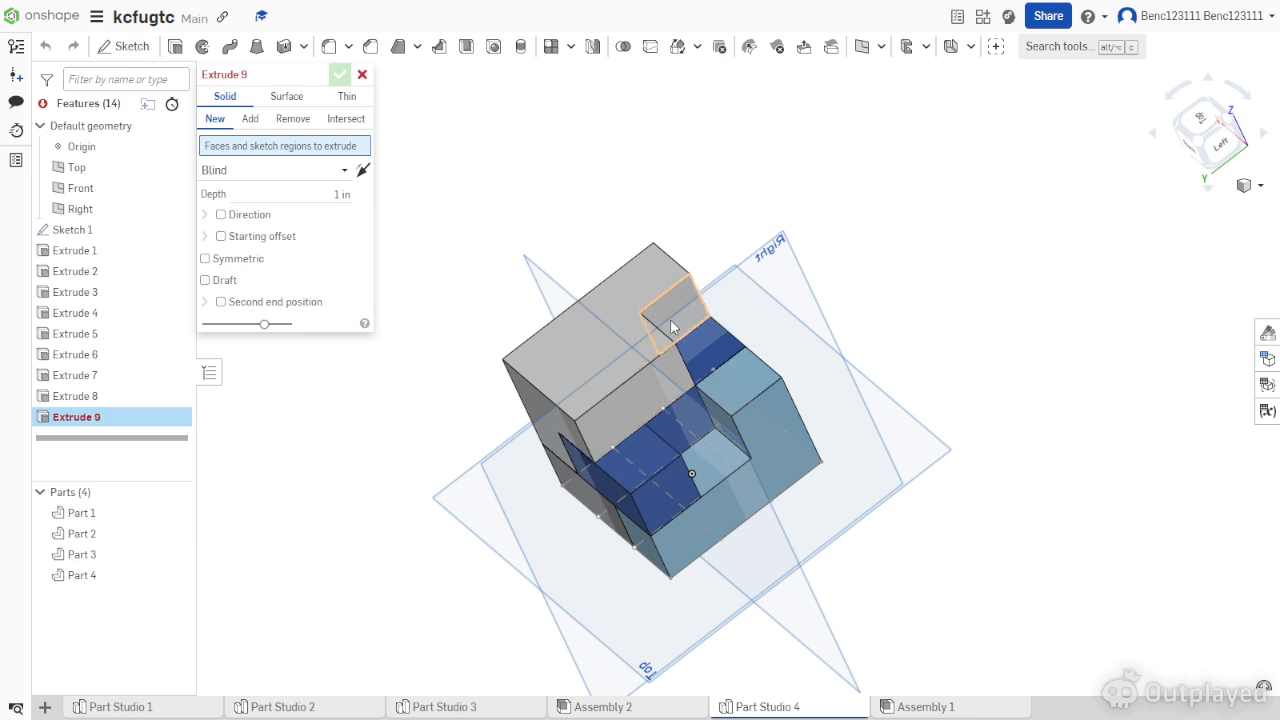
{"action": "right_click_drag", "start_coordinate": [727, 496], "coordinate": [777, 366]}
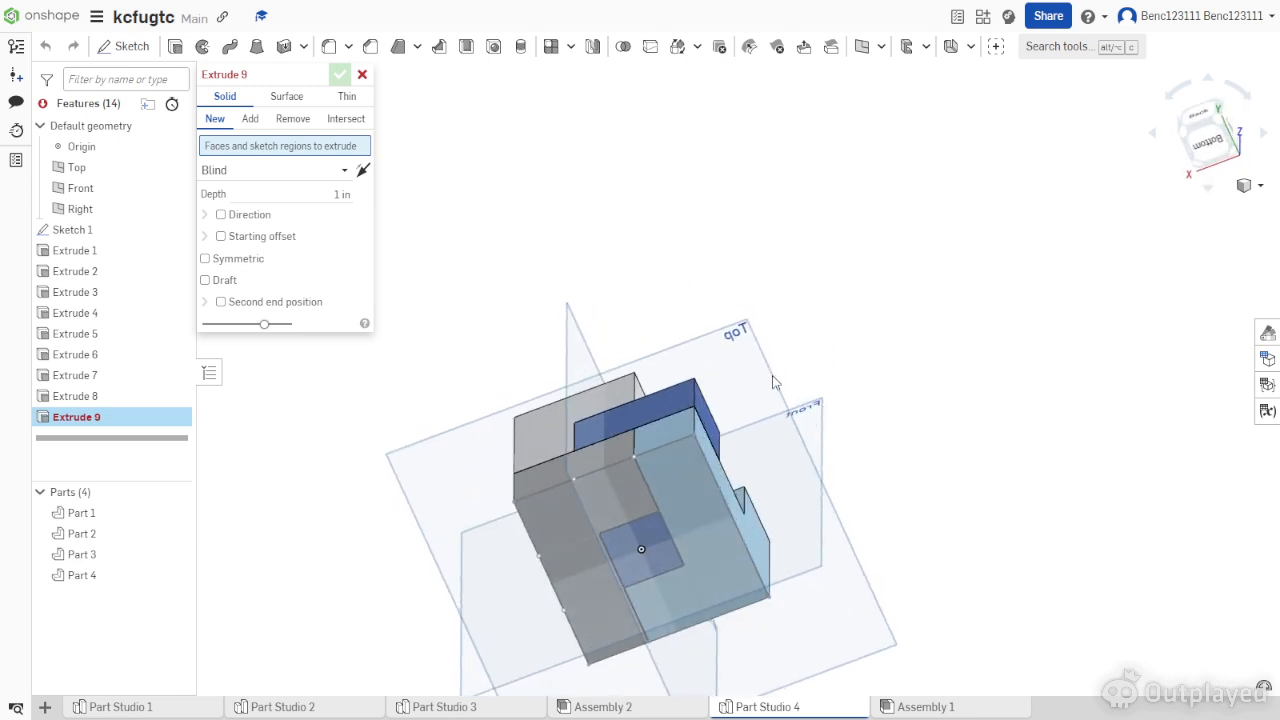
{"action": "left_click", "coordinate": [701, 512]}
{"action": "left_click", "coordinate": [664, 605]}
{"action": "left_click", "coordinate": [677, 440]}
{"action": "mouse_move", "coordinate": [677, 440]}
{"action": "right_mouse_down"}
{"action": "mouse_move", "coordinate": [748, 506]}
{"action": "mouse_move", "coordinate": [764, 494]}
{"action": "mouse_move", "coordinate": [740, 480]}
{"action": "right_mouse_up"}
{"action": "left_click", "coordinate": [746, 506]}
{"action": "left_click", "coordinate": [262, 309]}
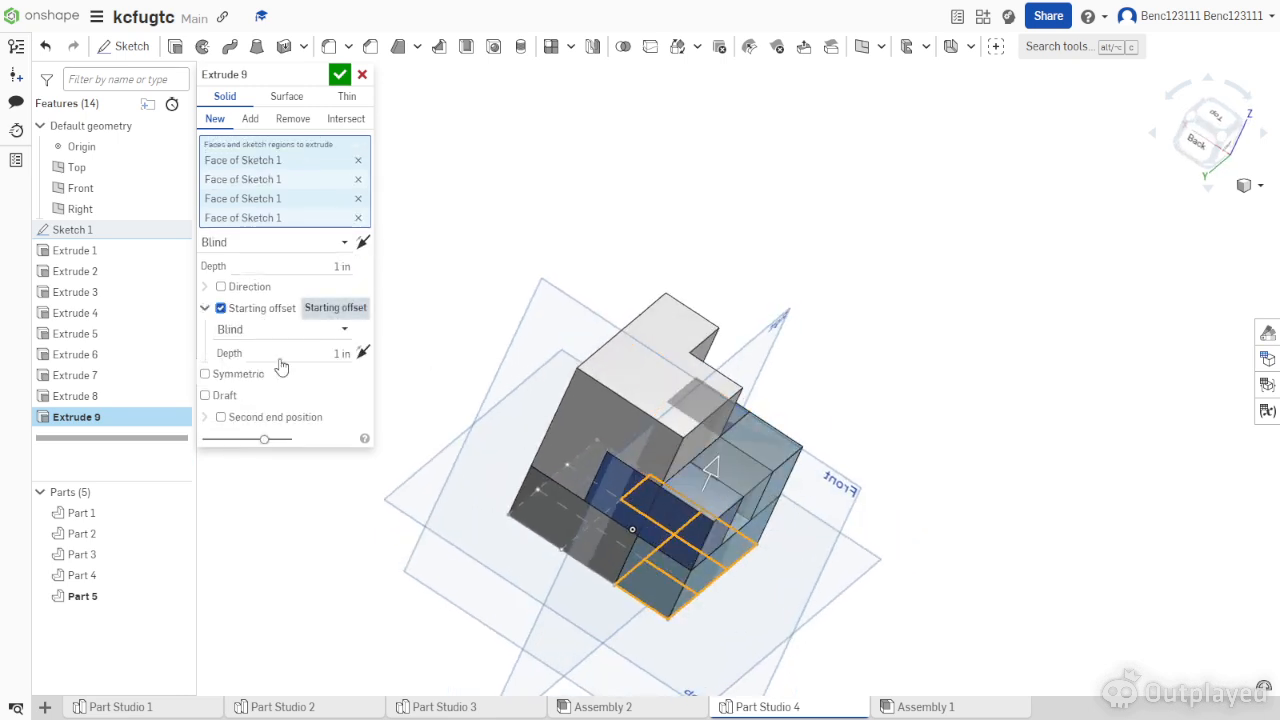
{"action": "left_click", "coordinate": [290, 354]}
{"action": "type", "text": "2"}
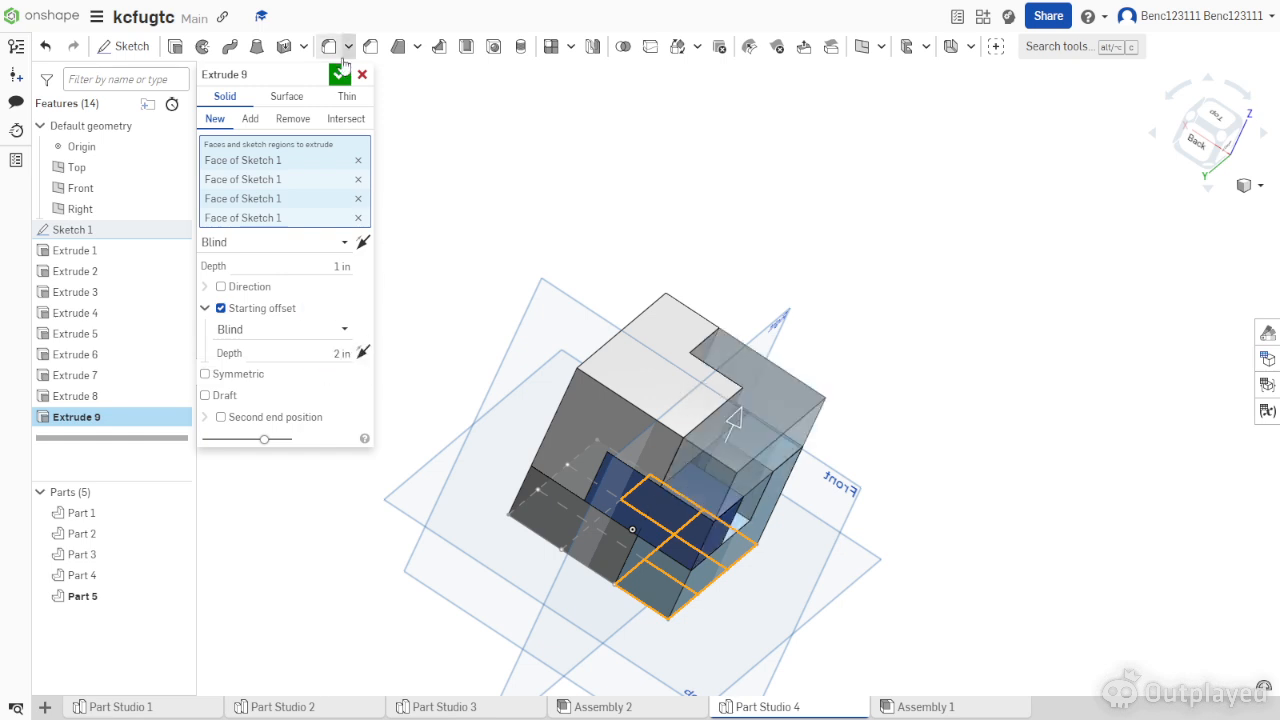
{"action": "left_click", "coordinate": [338, 76]}
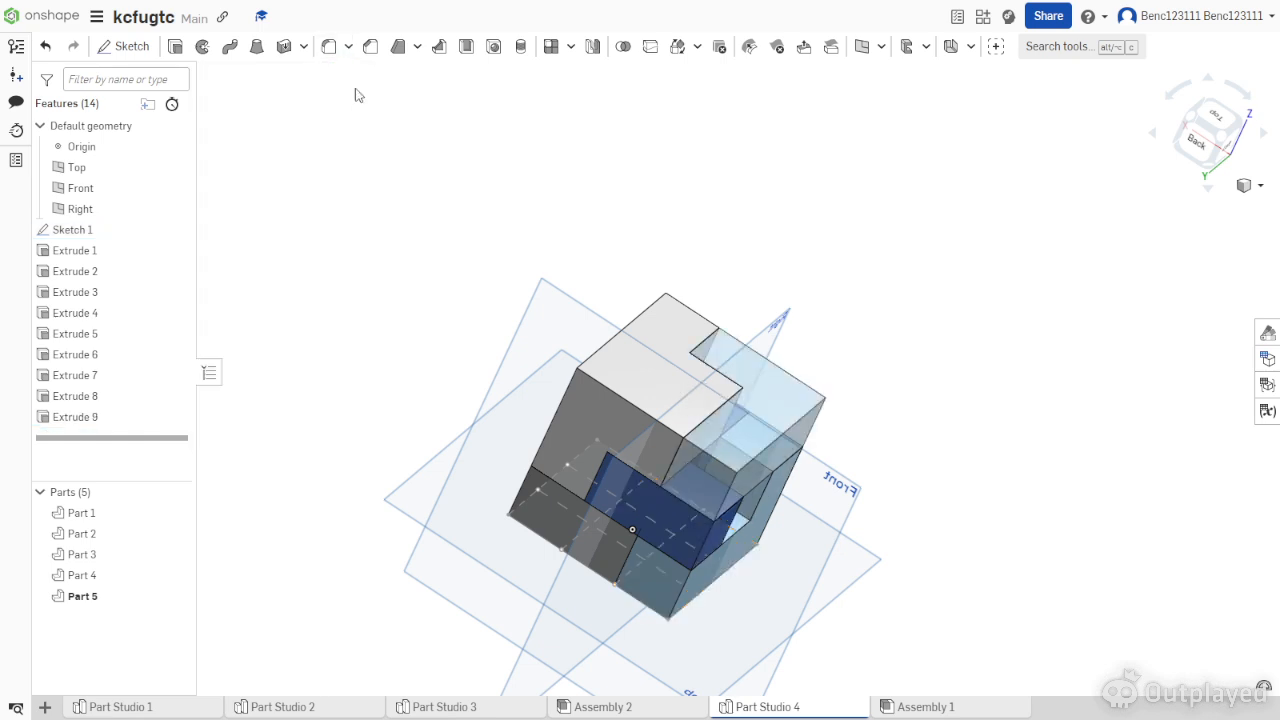
Extrude the left middle cell of Sketch 1 by 1 in with a 1 in starting offset, adding it to Part 5.
{"action": "left_click", "coordinate": [178, 48]}
{"action": "right_click_drag", "start_coordinate": [500, 329], "coordinate": [708, 436]}
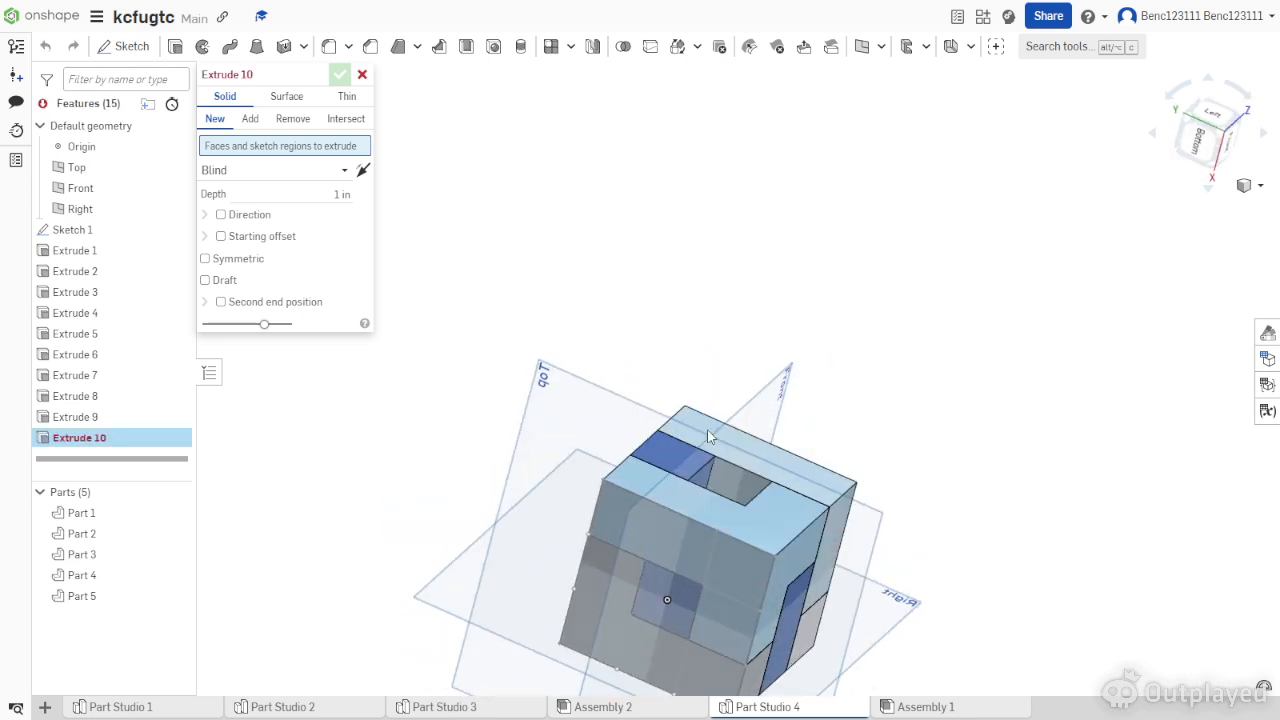
{"action": "left_click", "coordinate": [678, 557]}
{"action": "left_click", "coordinate": [255, 252]}
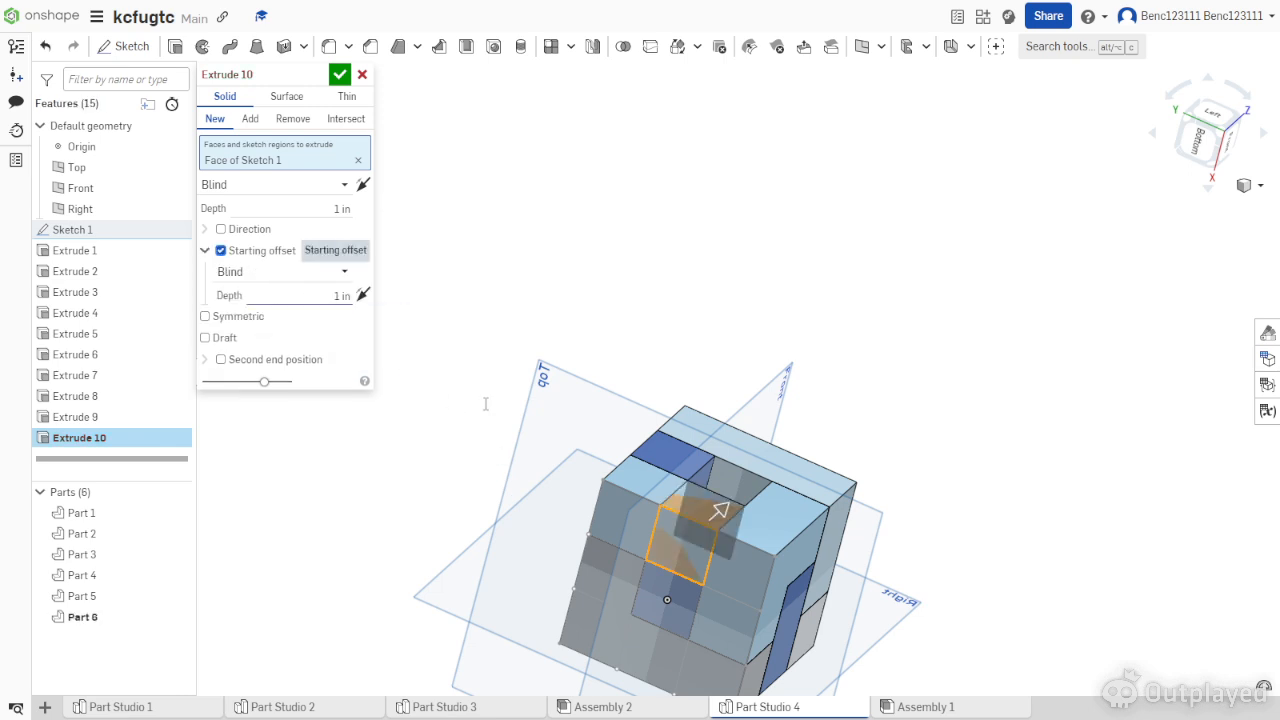
{"action": "left_click", "coordinate": [246, 119]}
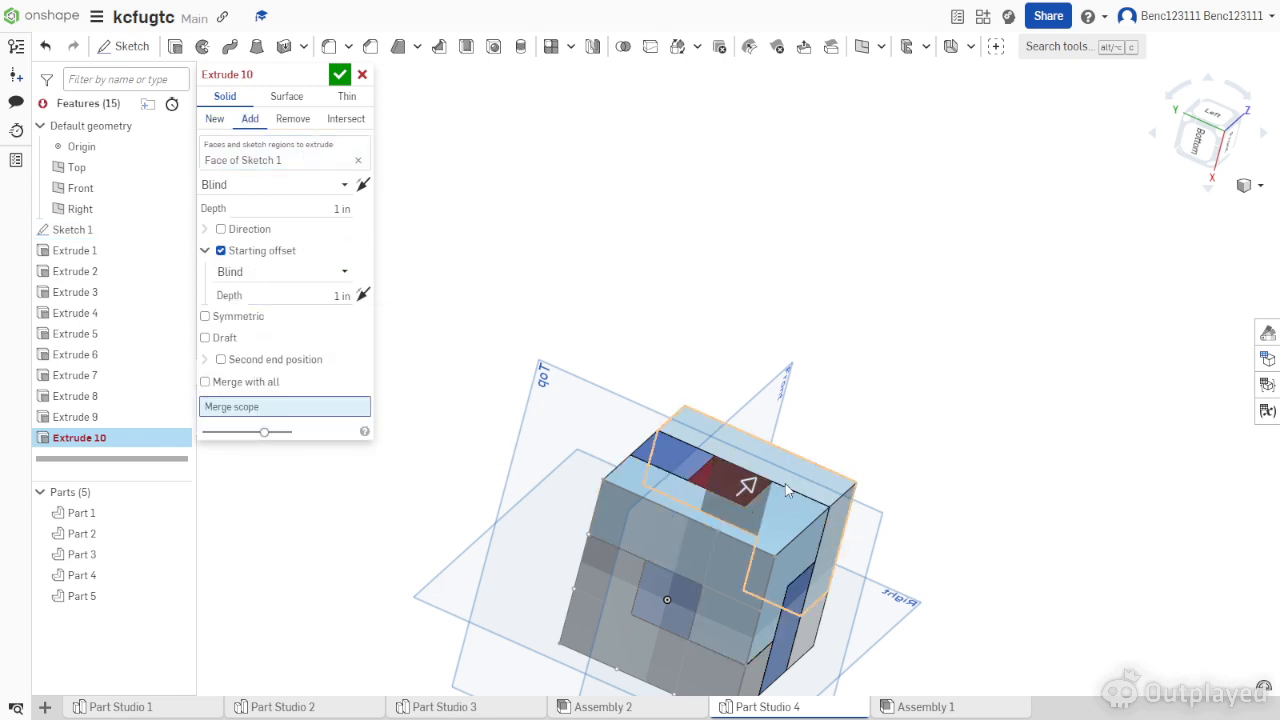
{"action": "left_click", "coordinate": [763, 473]}
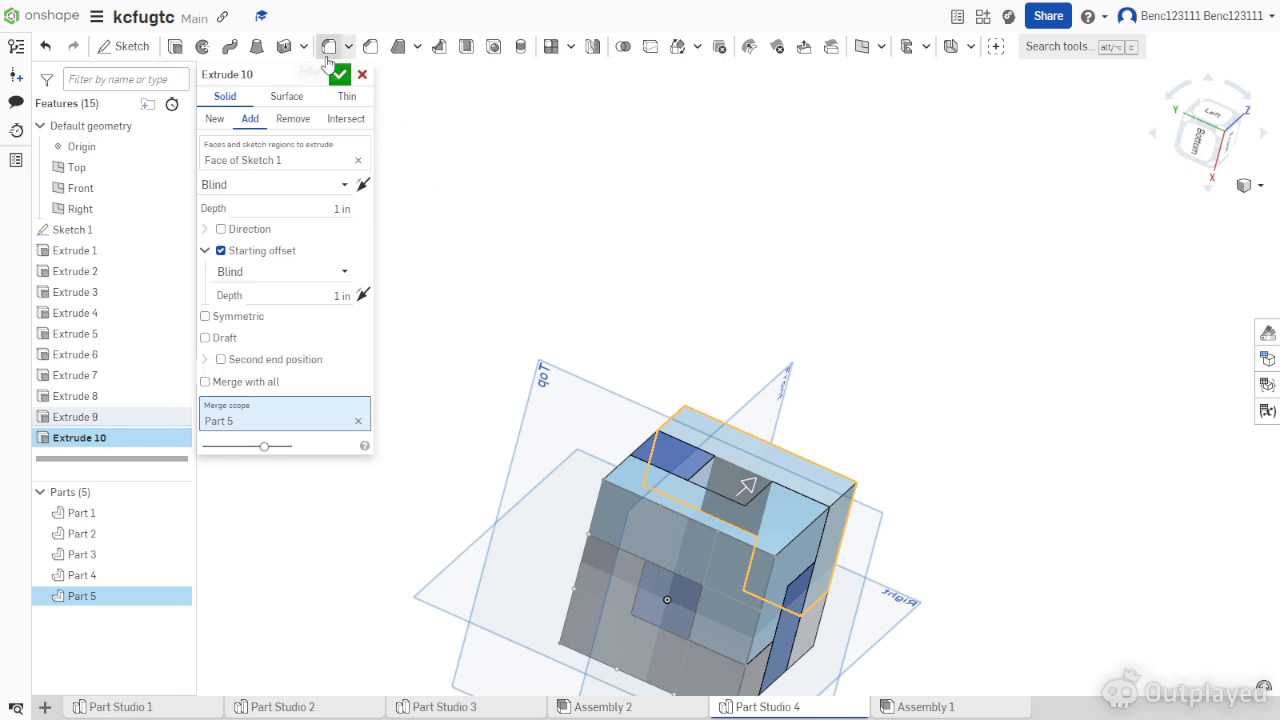
{"action": "left_click", "coordinate": [341, 78]}
Create a new assembly and insert all five parts of Part Studio 4 into it.
{"action": "right_click_drag", "start_coordinate": [506, 249], "coordinate": [526, 334]}
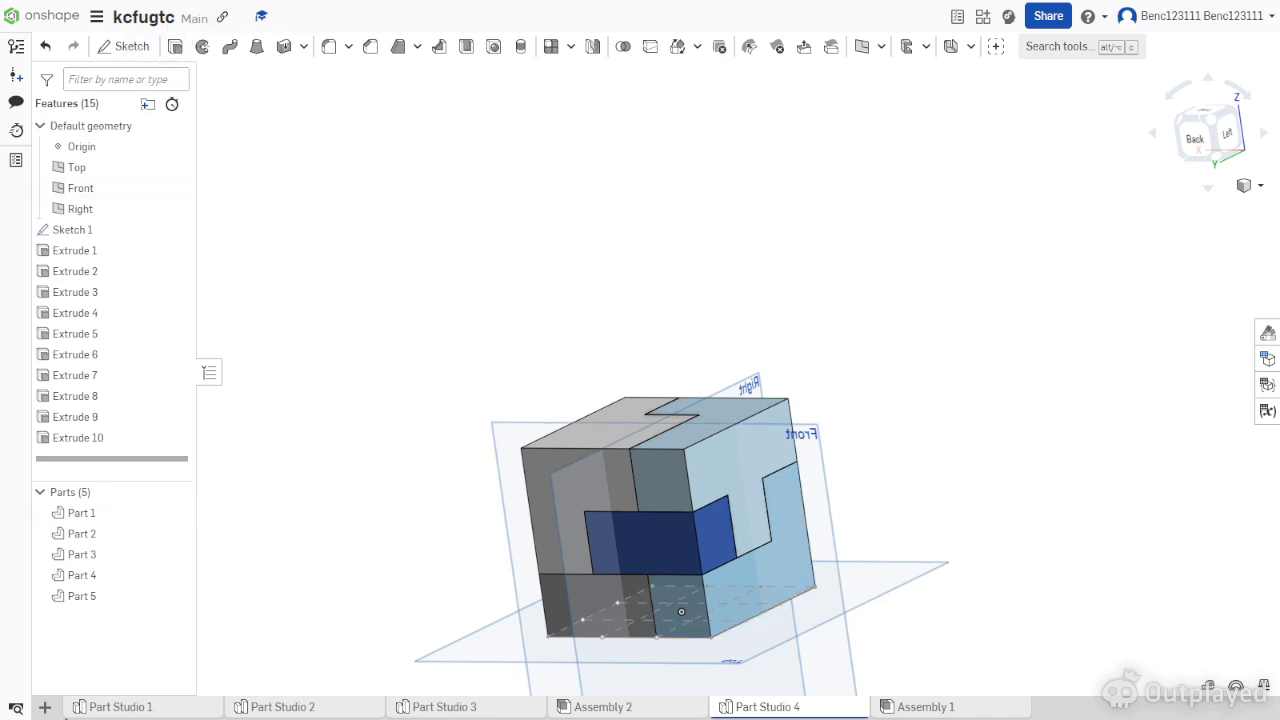
{"action": "left_click", "coordinate": [46, 708]}
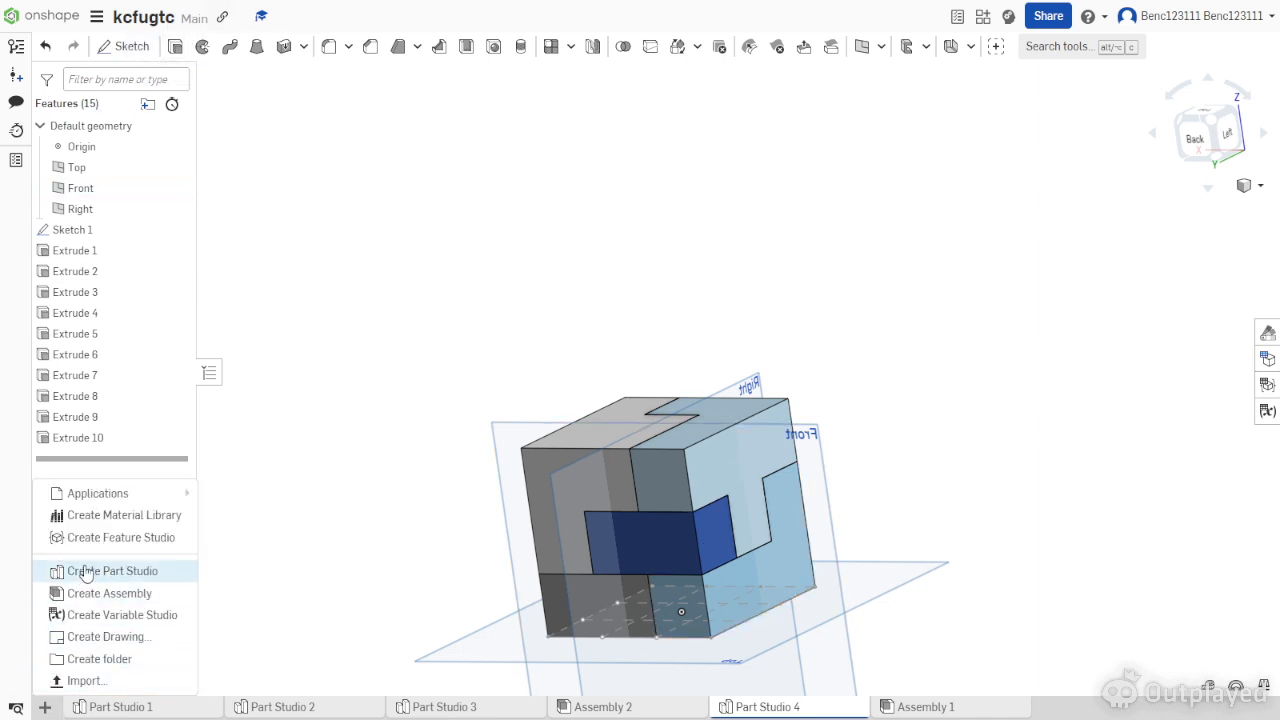
{"action": "left_click", "coordinate": [76, 598]}
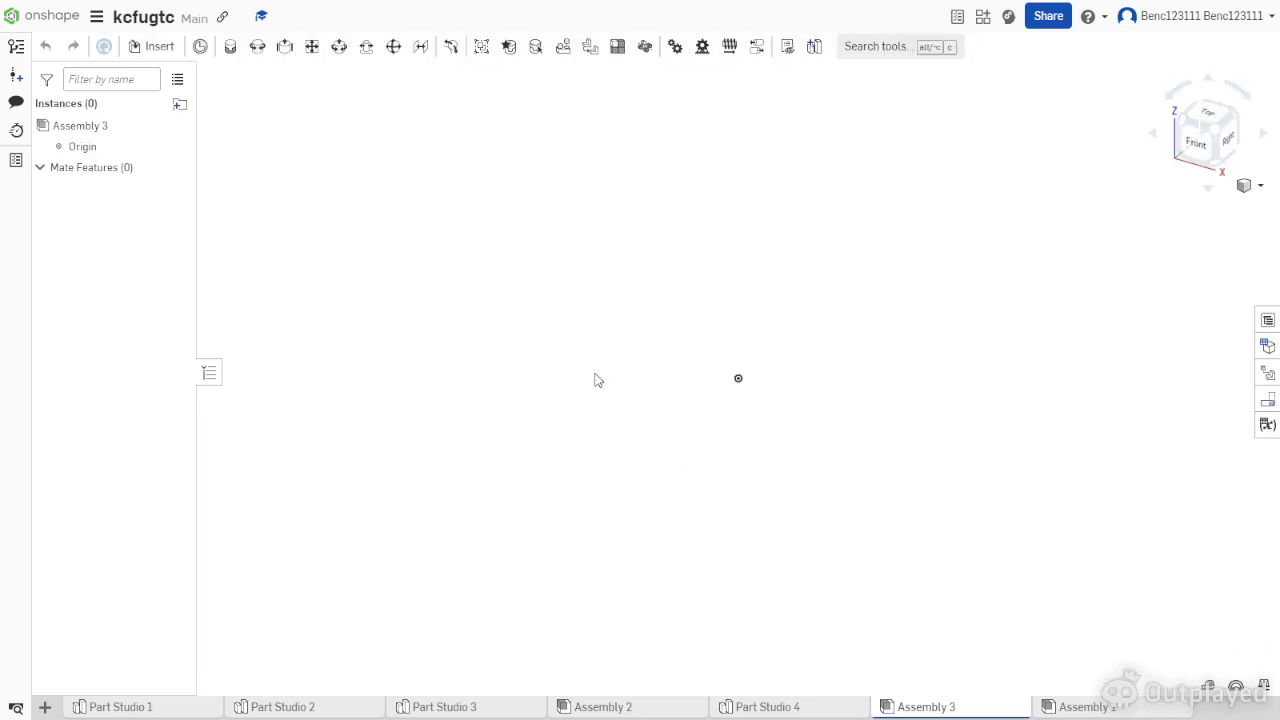
{"action": "left_click", "coordinate": [152, 50]}
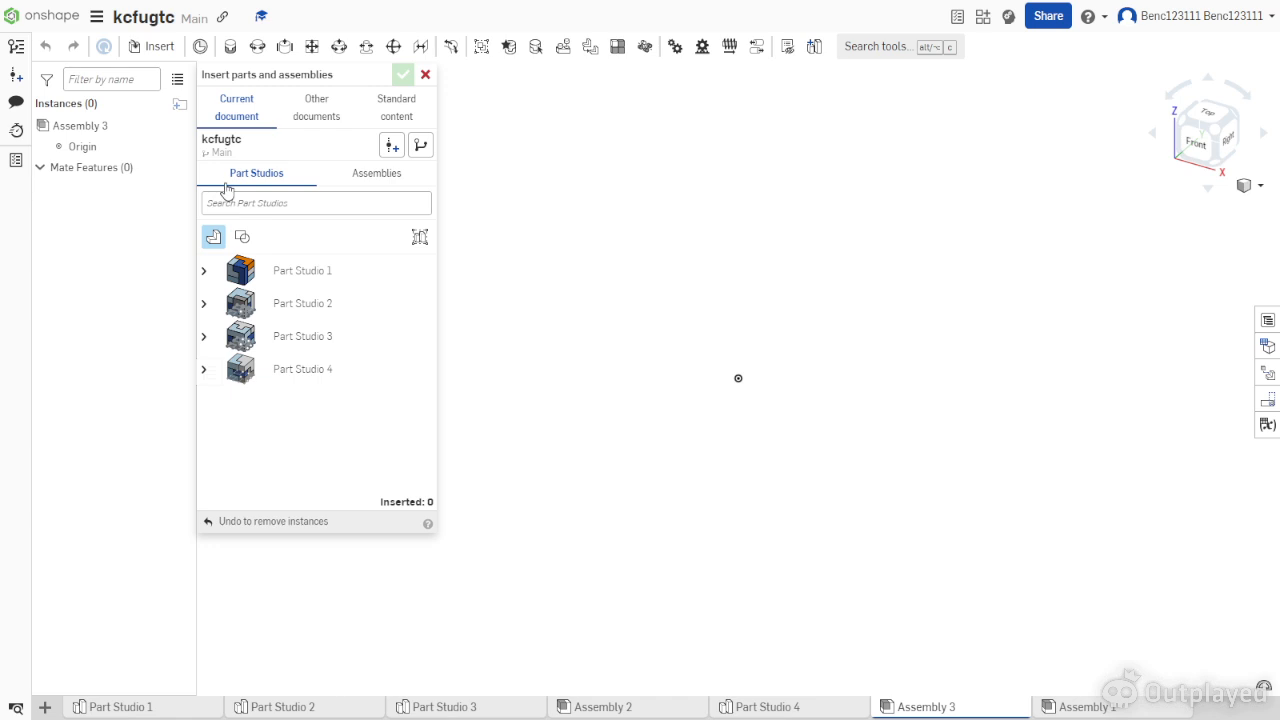
{"action": "left_click", "coordinate": [205, 370]}
{"action": "scroll", "coordinate": [278, 412], "scroll_direction": "down", "scroll_amount": 1}
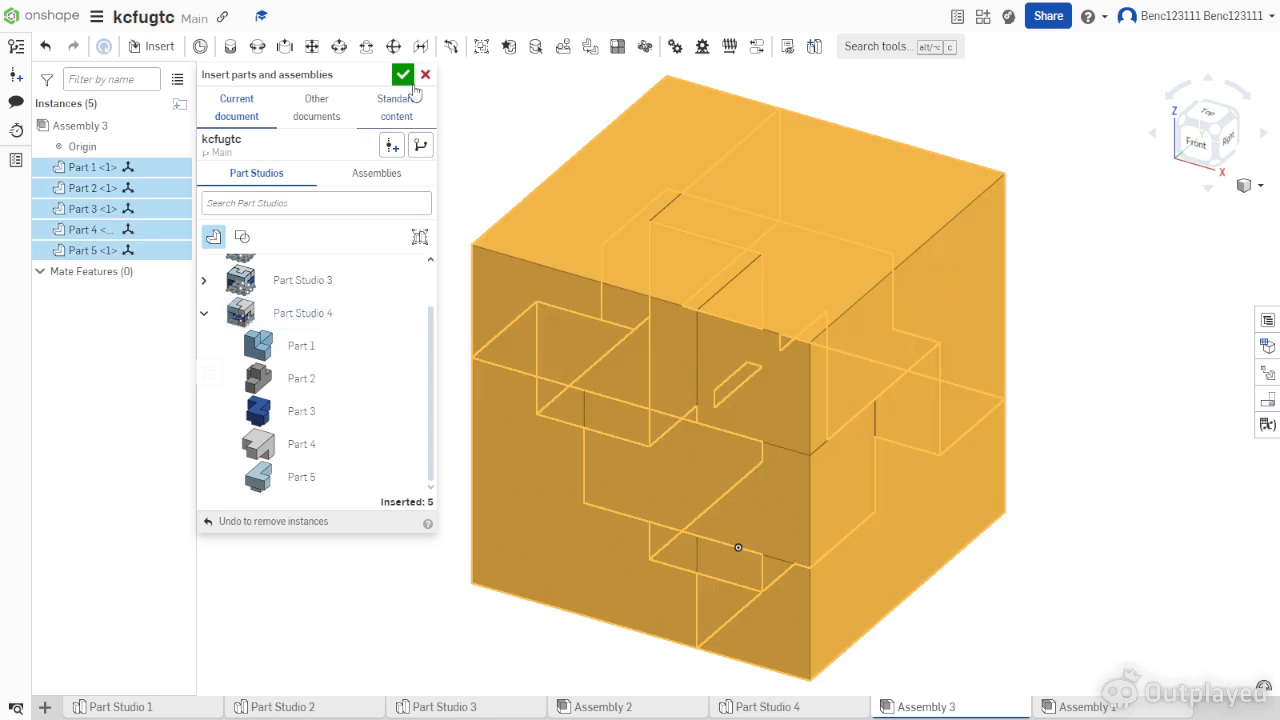
{"action": "left_click", "coordinate": [403, 75]}
Move Part 4 about 3 in out of the cube in the positive X direction.
{"action": "scroll", "coordinate": [503, 149], "scroll_direction": "down", "scroll_amount": 2}
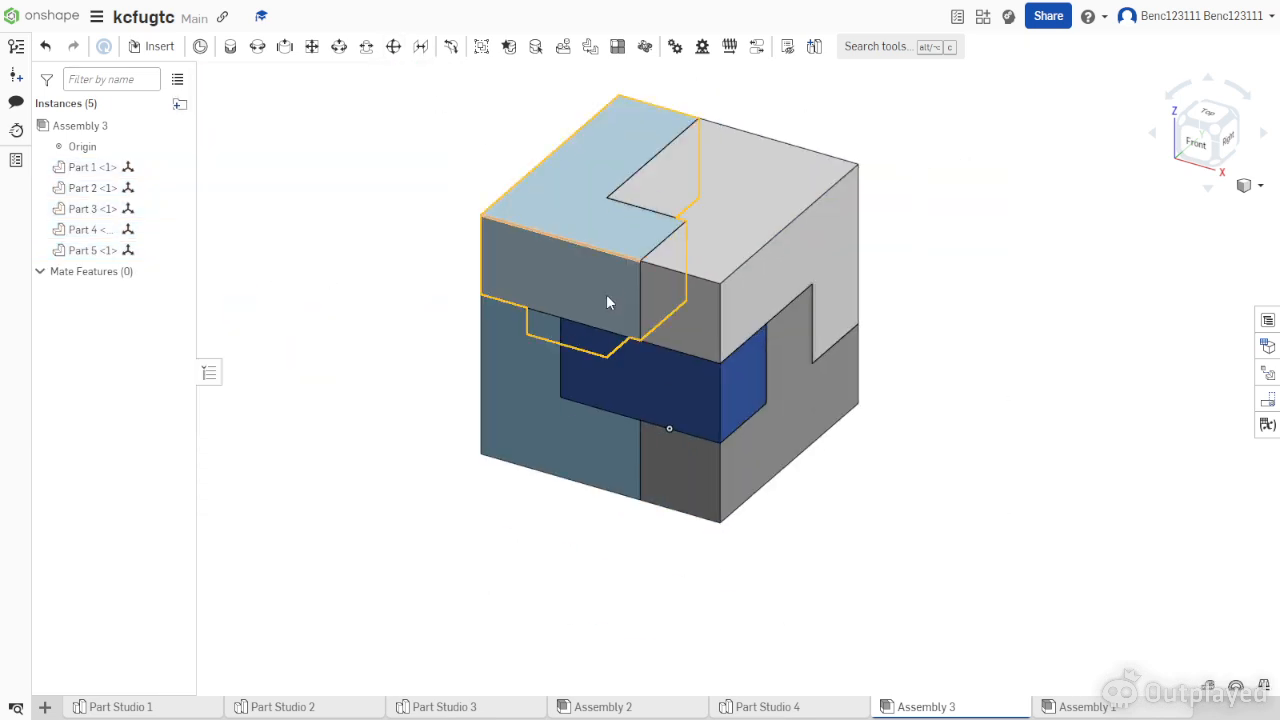
{"action": "mouse_move", "coordinate": [738, 219]}
{"action": "right_mouse_down"}
{"action": "mouse_move", "coordinate": [756, 228]}
{"action": "mouse_move", "coordinate": [740, 217]}
{"action": "right_mouse_up"}
{"action": "scroll", "coordinate": [740, 220], "scroll_direction": "up", "scroll_amount": 3}
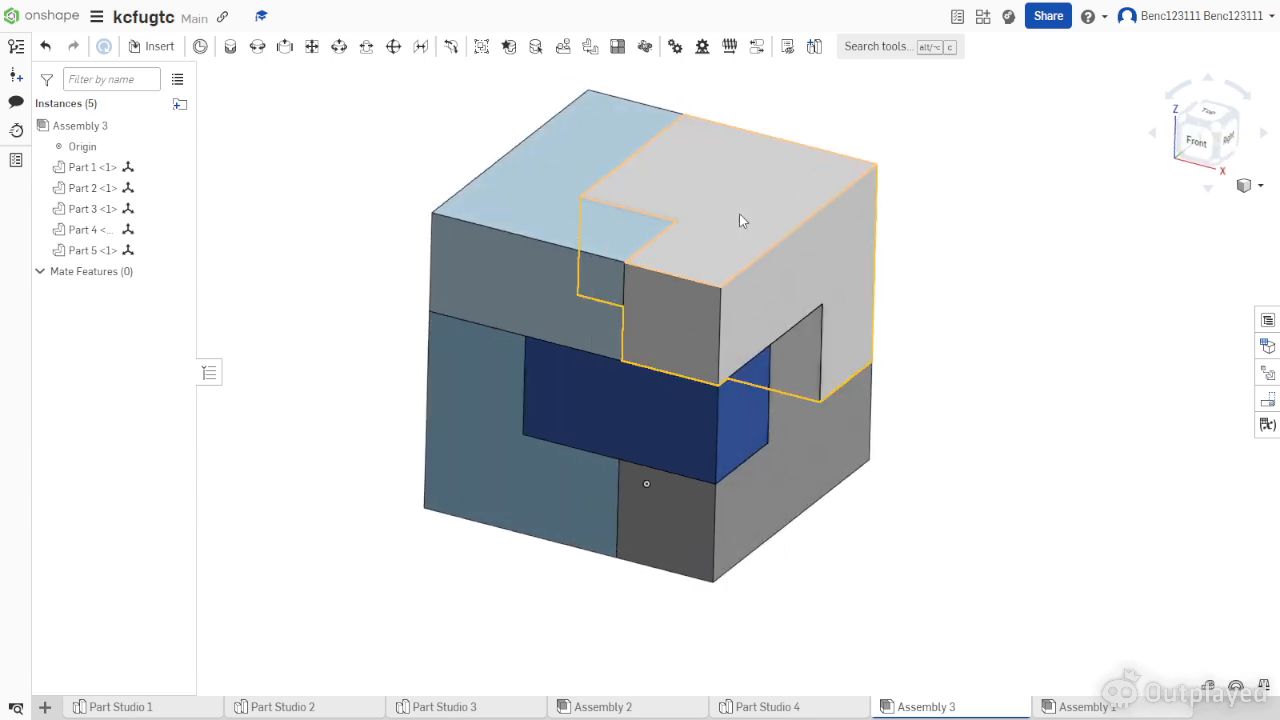
{"action": "scroll", "coordinate": [716, 244], "scroll_direction": "down", "scroll_amount": 2}
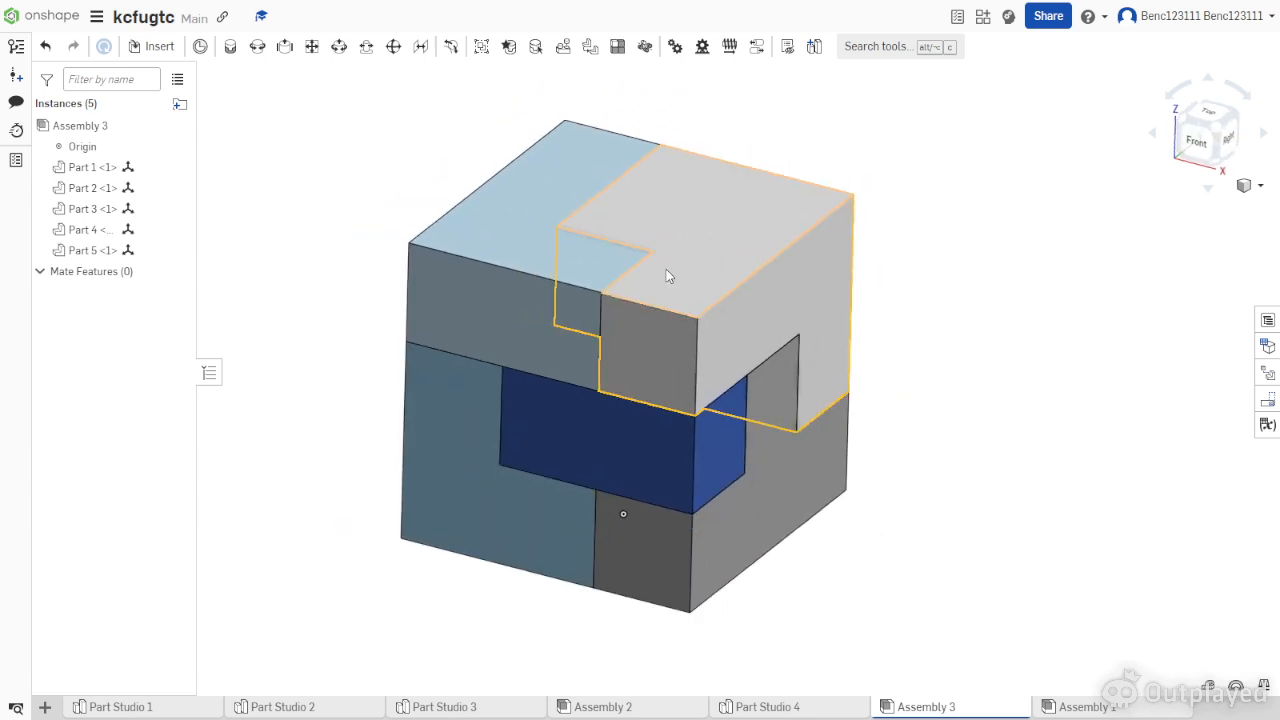
{"action": "right_click", "coordinate": [716, 245]}
{"action": "scroll", "coordinate": [351, 287], "scroll_direction": "down", "scroll_amount": 1}
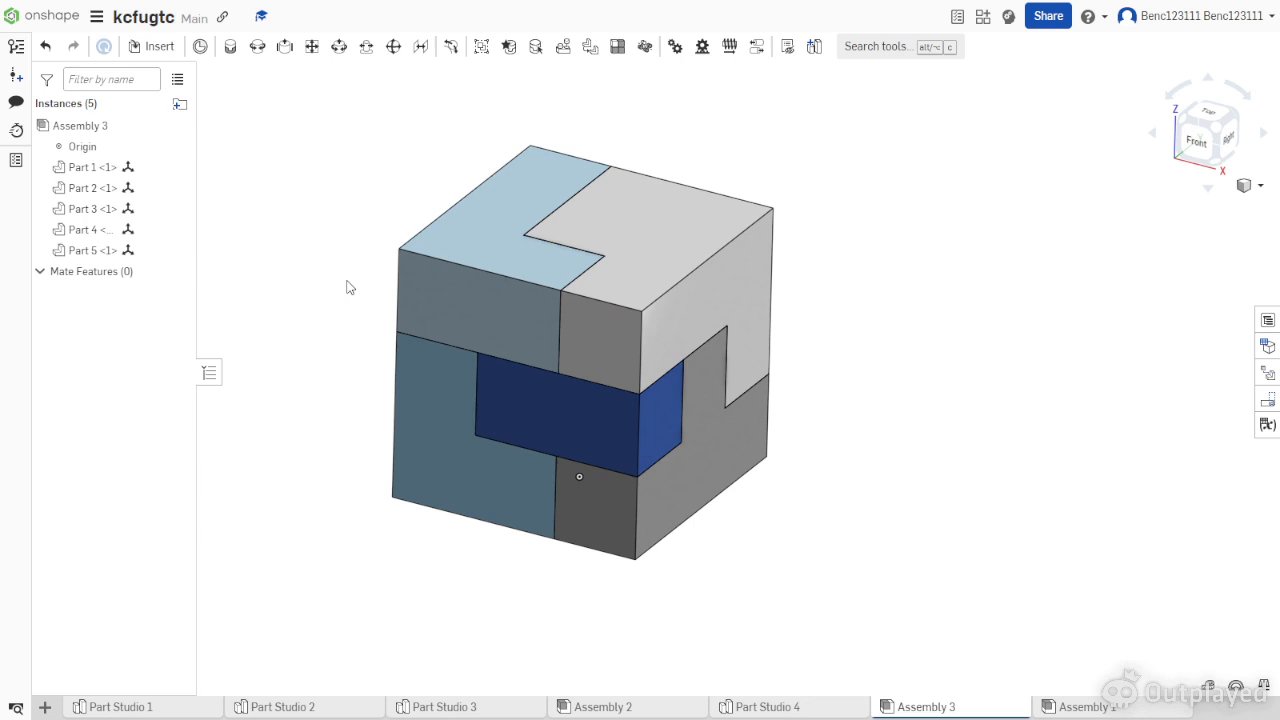
{"action": "middle_click_drag", "start_coordinate": [349, 287], "coordinate": [366, 303]}
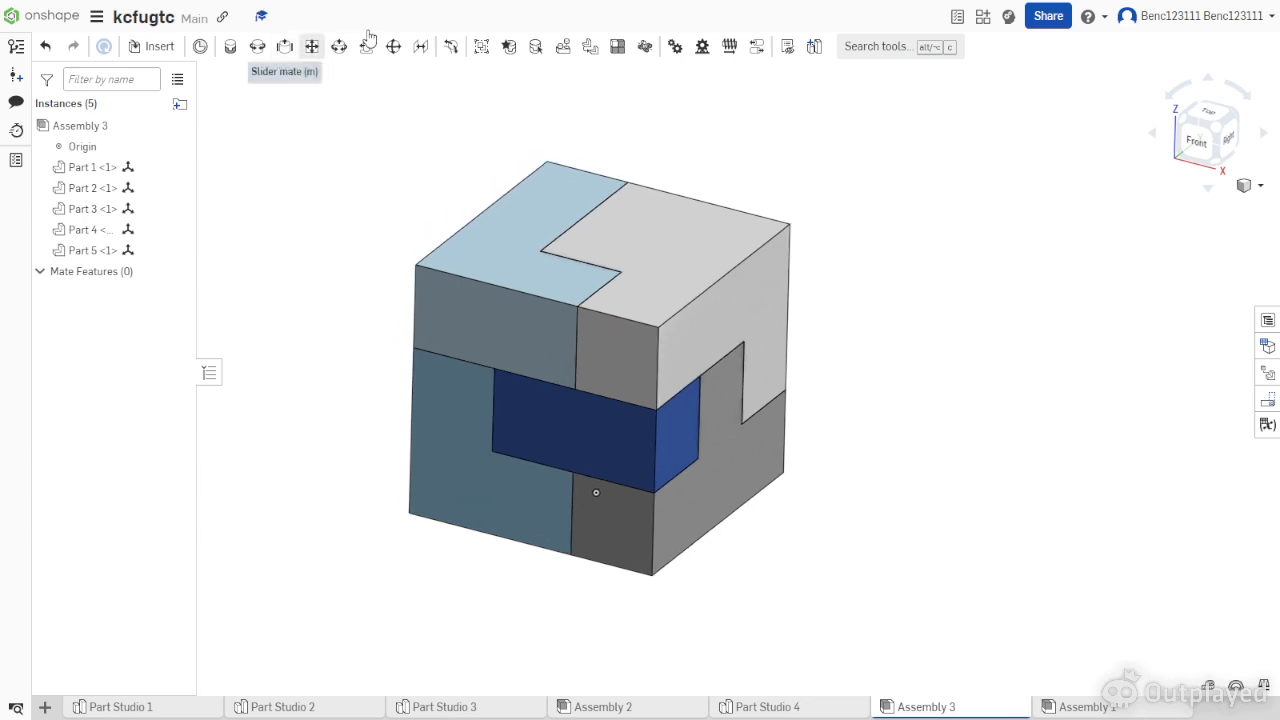
{"action": "right_click_drag", "start_coordinate": [811, 278], "coordinate": [711, 303]}
{"action": "left_click", "coordinate": [738, 326]}
{"action": "right_click_drag", "start_coordinate": [800, 318], "coordinate": [765, 355]}
{"action": "left_click_drag", "start_coordinate": [779, 356], "coordinate": [985, 405]}
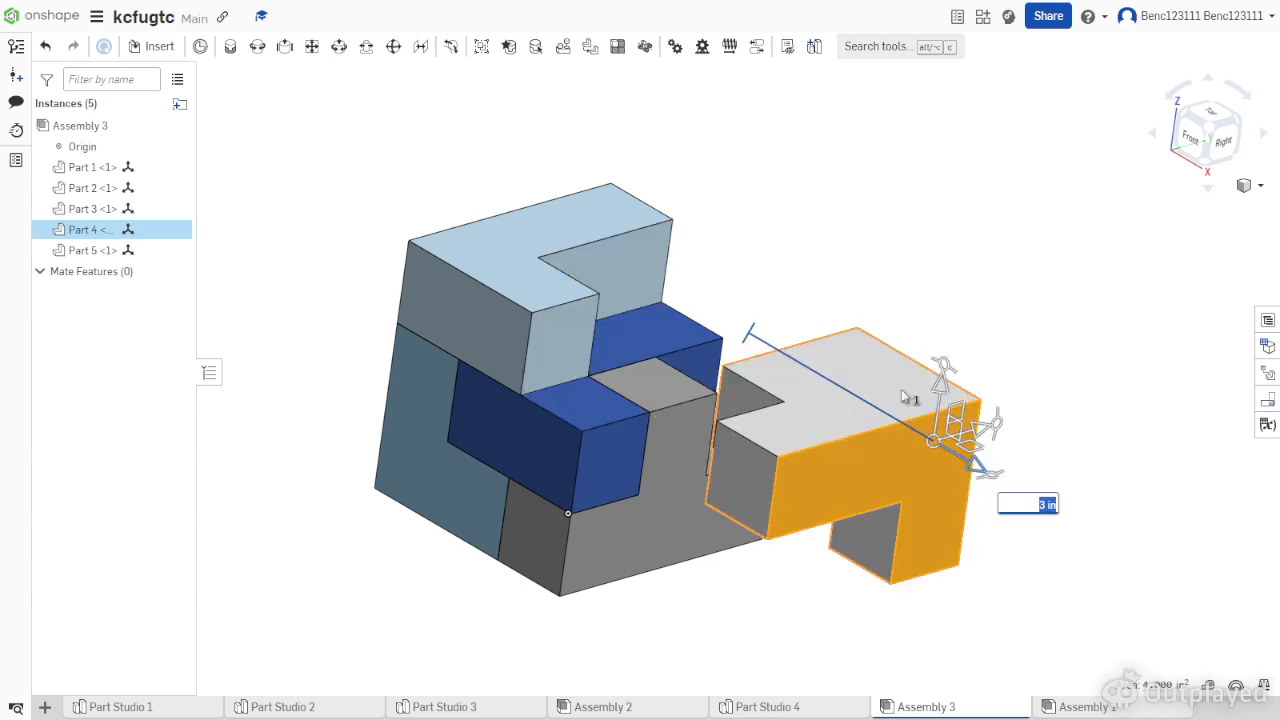
{"action": "left_click", "coordinate": [789, 157]}
Move Part 5 out of the cube in the negative X direction, clear of the remaining parts.
{"action": "right_click_drag", "start_coordinate": [516, 317], "coordinate": [592, 321]}
{"action": "left_click", "coordinate": [283, 296]}
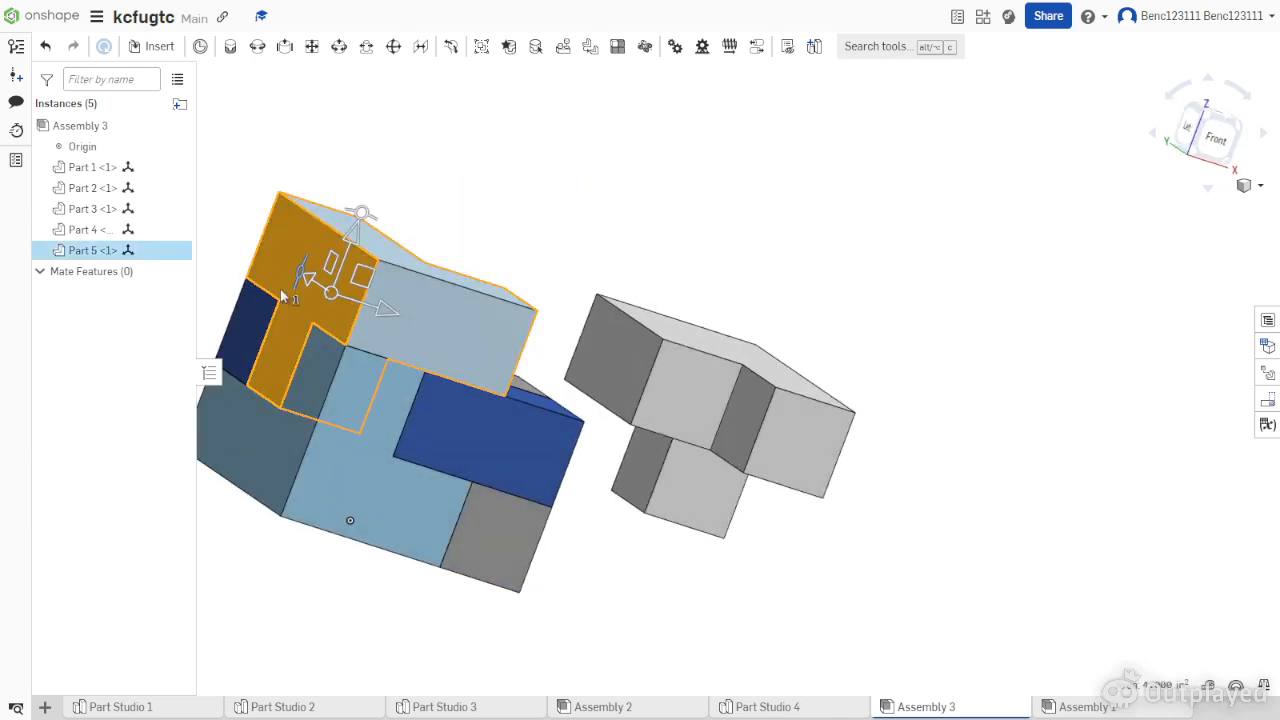
{"action": "left_click_drag", "start_coordinate": [291, 309], "coordinate": [265, 306]}
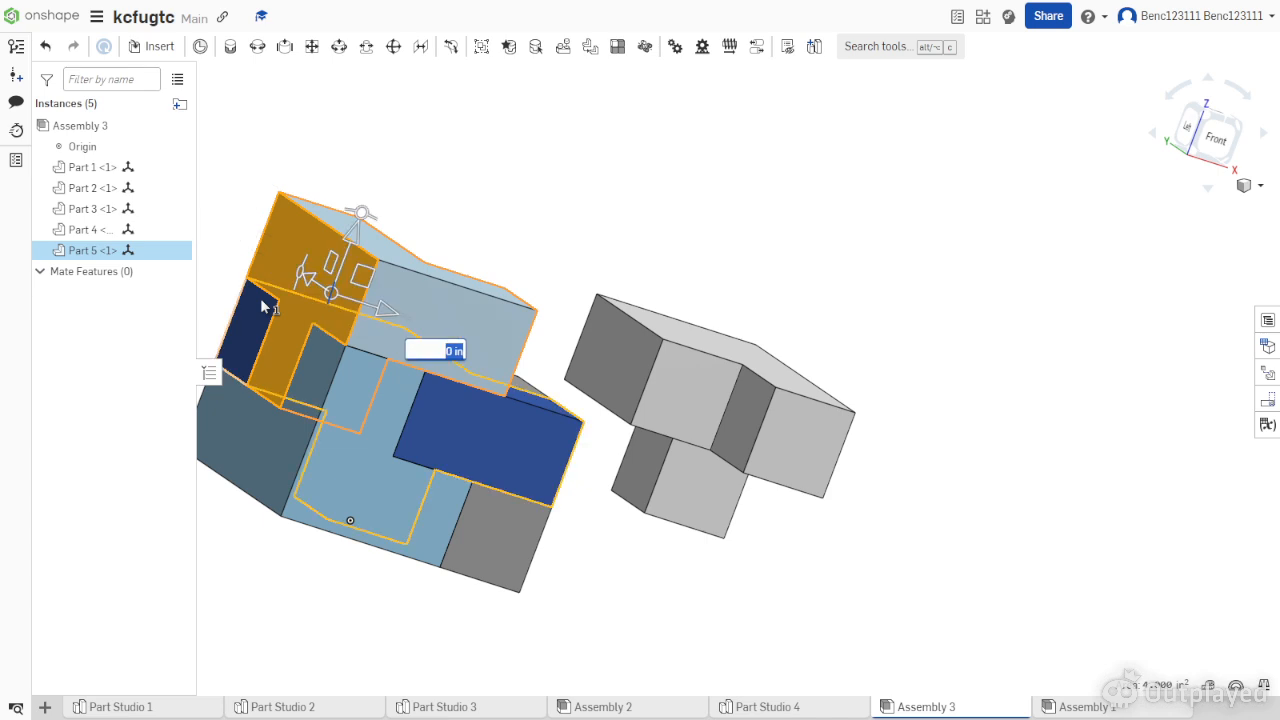
{"action": "key", "text": "Return"}
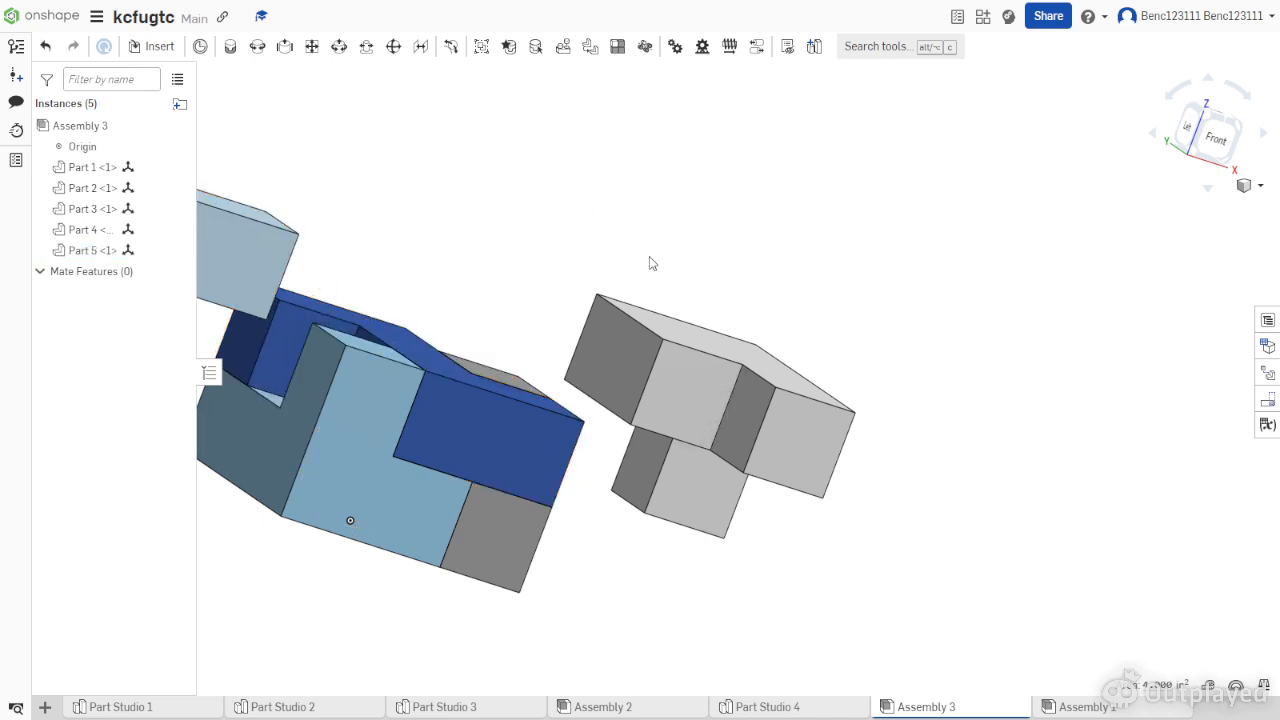
{"action": "left_click", "coordinate": [640, 265]}
Move Part 3 straight up along Z, clear of Part 1 and Part 2.
{"action": "scroll", "coordinate": [559, 276], "scroll_direction": "down", "scroll_amount": 1}
{"action": "key", "text": "shift+7"}
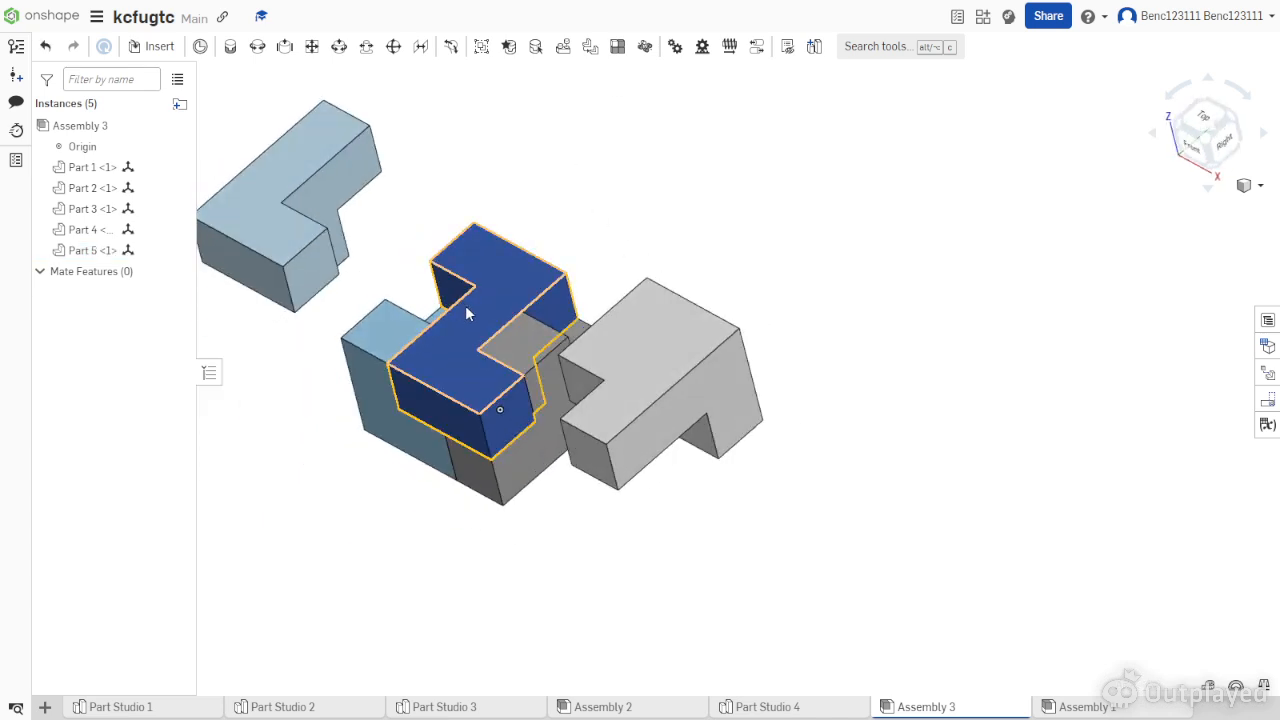
{"action": "left_click", "coordinate": [477, 290]}
{"action": "left_click_drag", "start_coordinate": [459, 268], "coordinate": [420, 162]}
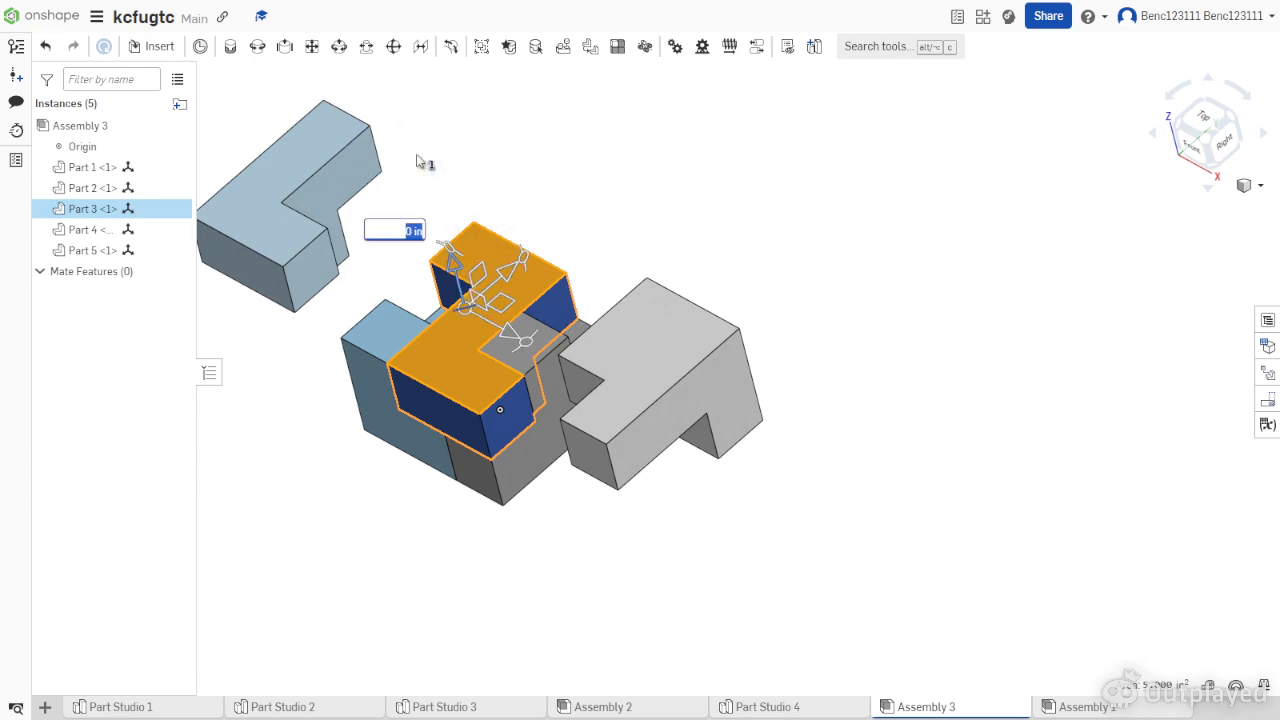
{"action": "key", "text": "Return"}
{"action": "left_click", "coordinate": [707, 216]}
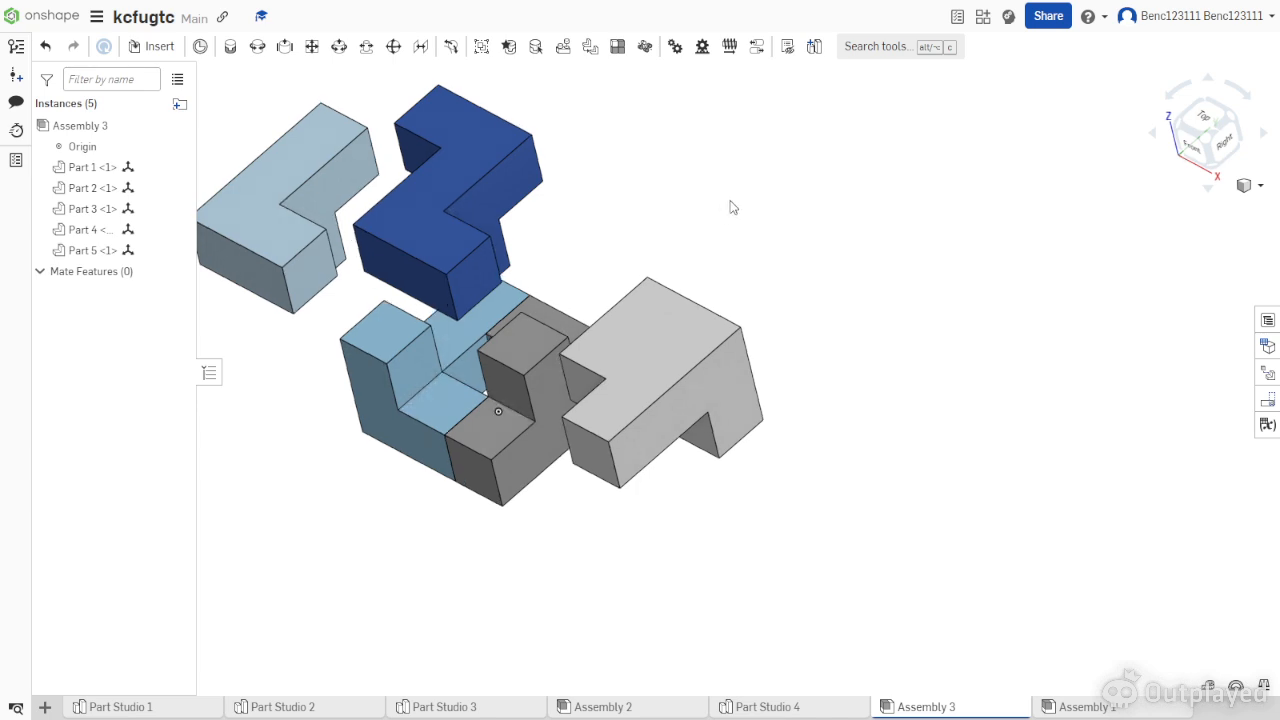
Move Part 2 away from Part 1 in the positive Y direction, behind Part 4.
{"action": "right_click_drag", "start_coordinate": [723, 205], "coordinate": [737, 197]}
{"action": "left_click", "coordinate": [536, 449]}
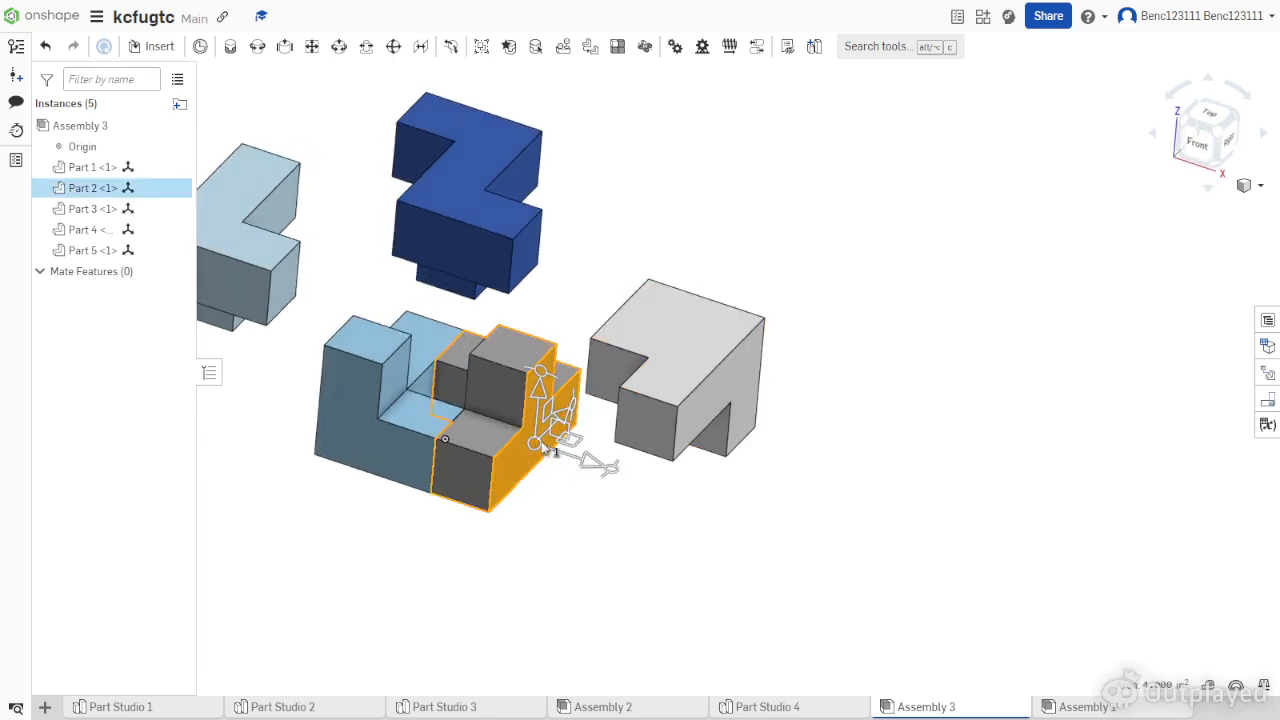
{"action": "left_click", "coordinate": [569, 551]}
{"action": "right_click_drag", "start_coordinate": [697, 303], "coordinate": [577, 323]}
{"action": "right_click", "coordinate": [577, 323]}
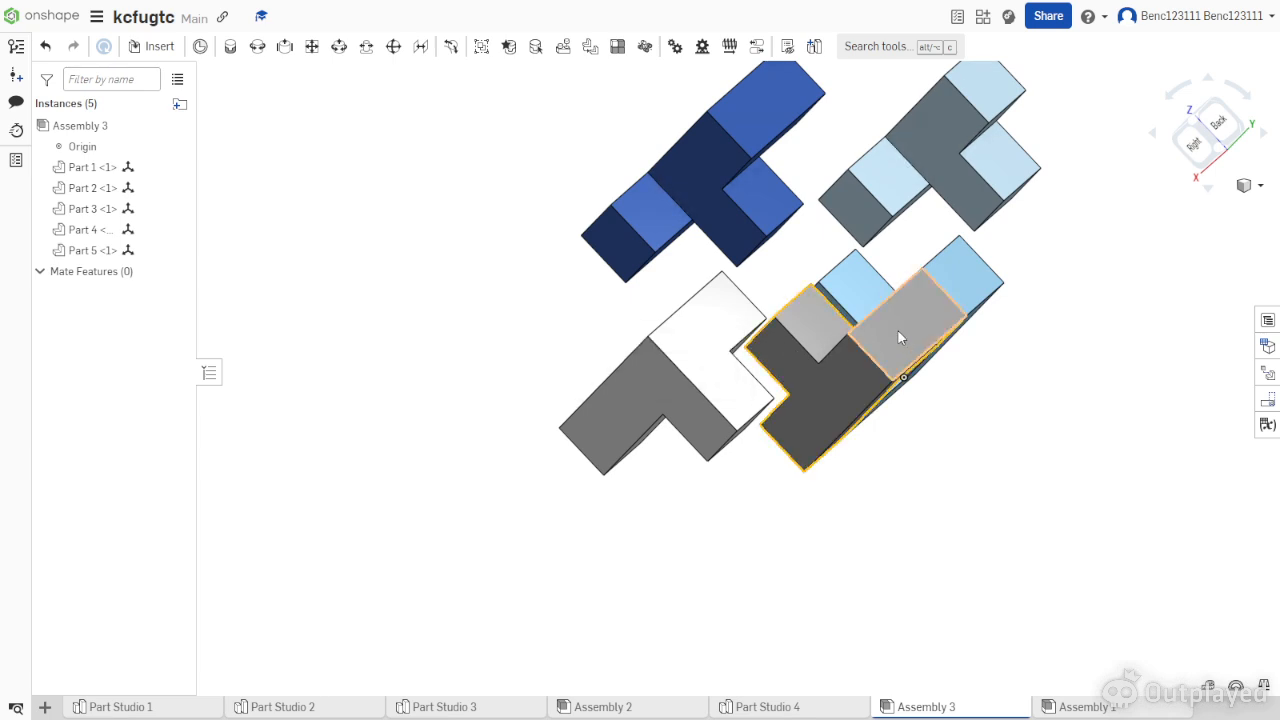
{"action": "left_click", "coordinate": [897, 329]}
{"action": "left_click_drag", "start_coordinate": [986, 250], "coordinate": [1041, 222]}
{"action": "left_click", "coordinate": [429, 369]}
Move Part 1 in the negative Y direction, clear of Part 2 and the other pieces.
{"action": "right_click_drag", "start_coordinate": [429, 369], "coordinate": [511, 357]}
{"action": "left_click", "coordinate": [632, 380]}
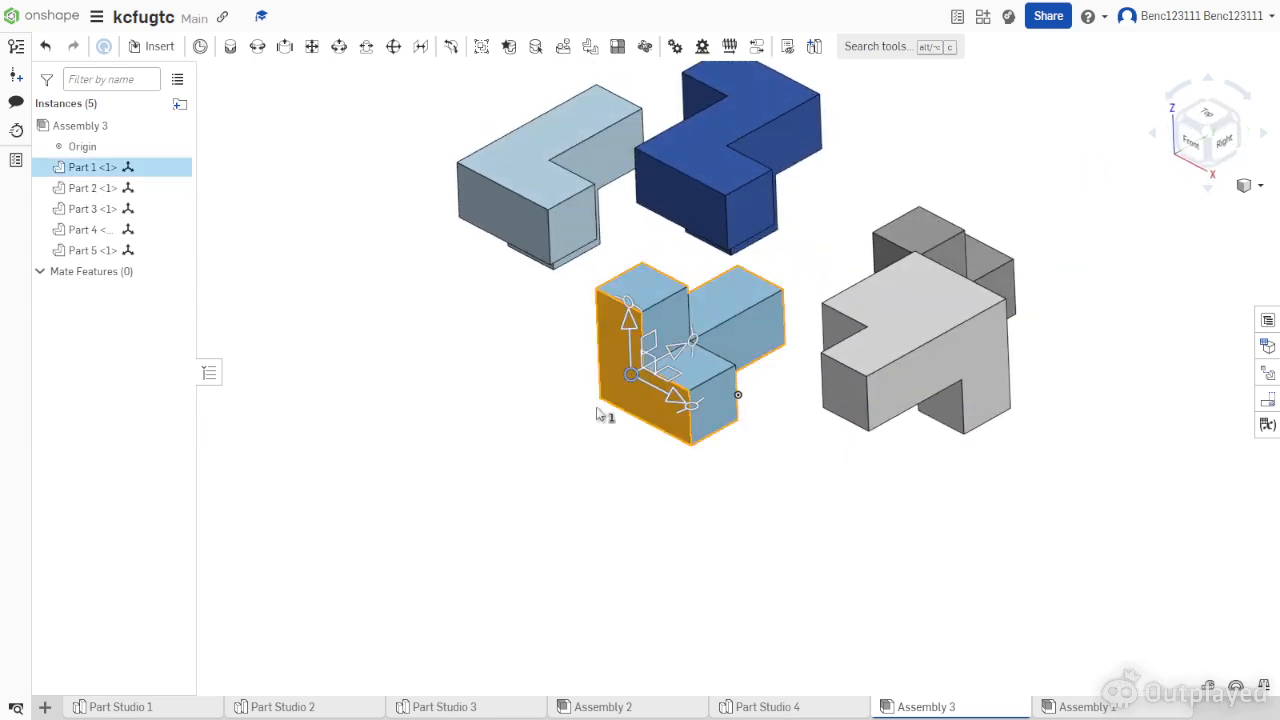
{"action": "left_click_drag", "start_coordinate": [527, 394], "coordinate": [502, 398]}
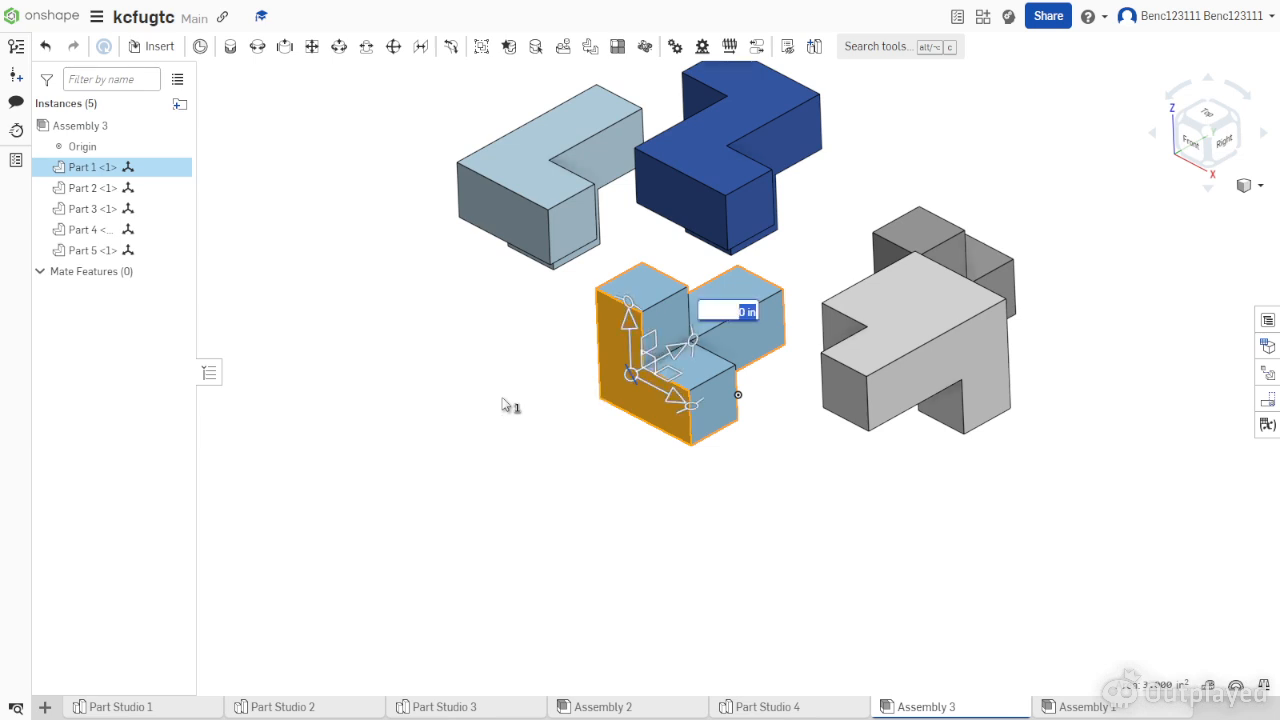
{"action": "key", "text": "Return"}
{"action": "left_click", "coordinate": [363, 428]}
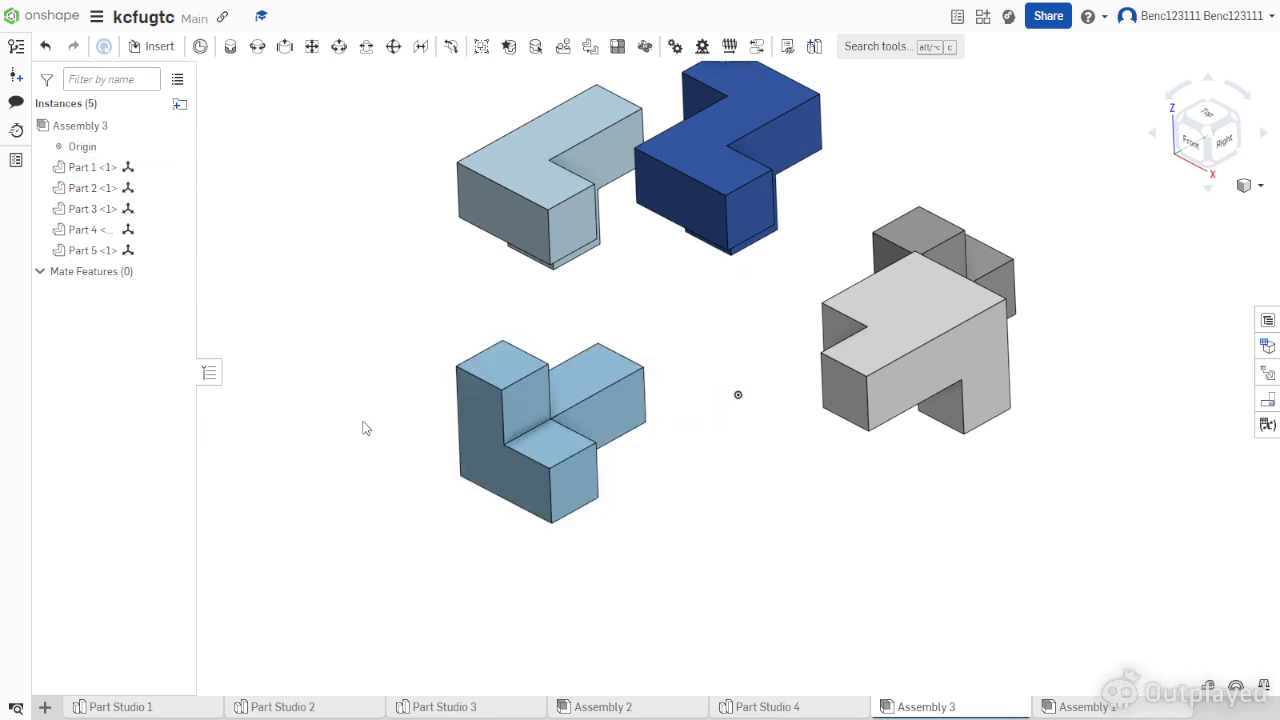
Examine the five separated pieces from several sides to compare their shapes and how they fit together.
{"action": "scroll", "coordinate": [363, 428], "scroll_direction": "down", "scroll_amount": 3}
{"action": "right_click_drag", "start_coordinate": [518, 265], "coordinate": [565, 228]}
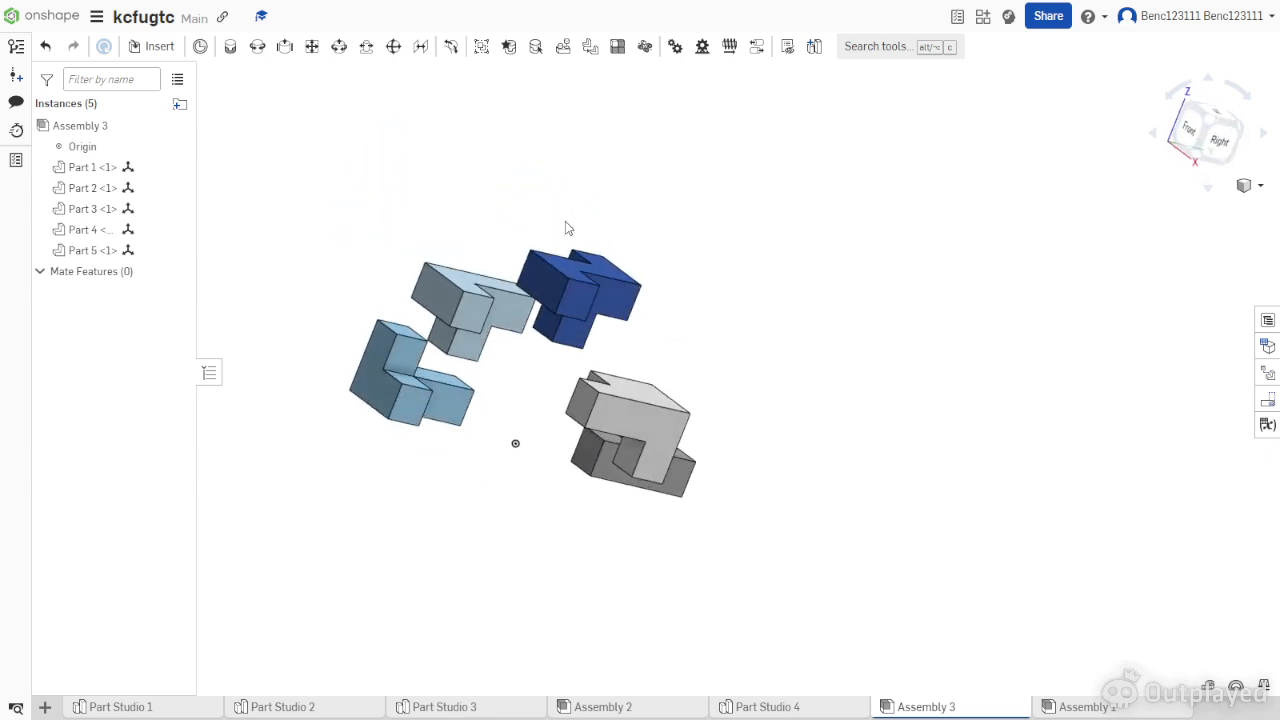
{"action": "mouse_move", "coordinate": [560, 335]}
{"action": "right_mouse_down"}
{"action": "mouse_move", "coordinate": [498, 395]}
{"action": "mouse_move", "coordinate": [568, 350]}
{"action": "right_mouse_up"}
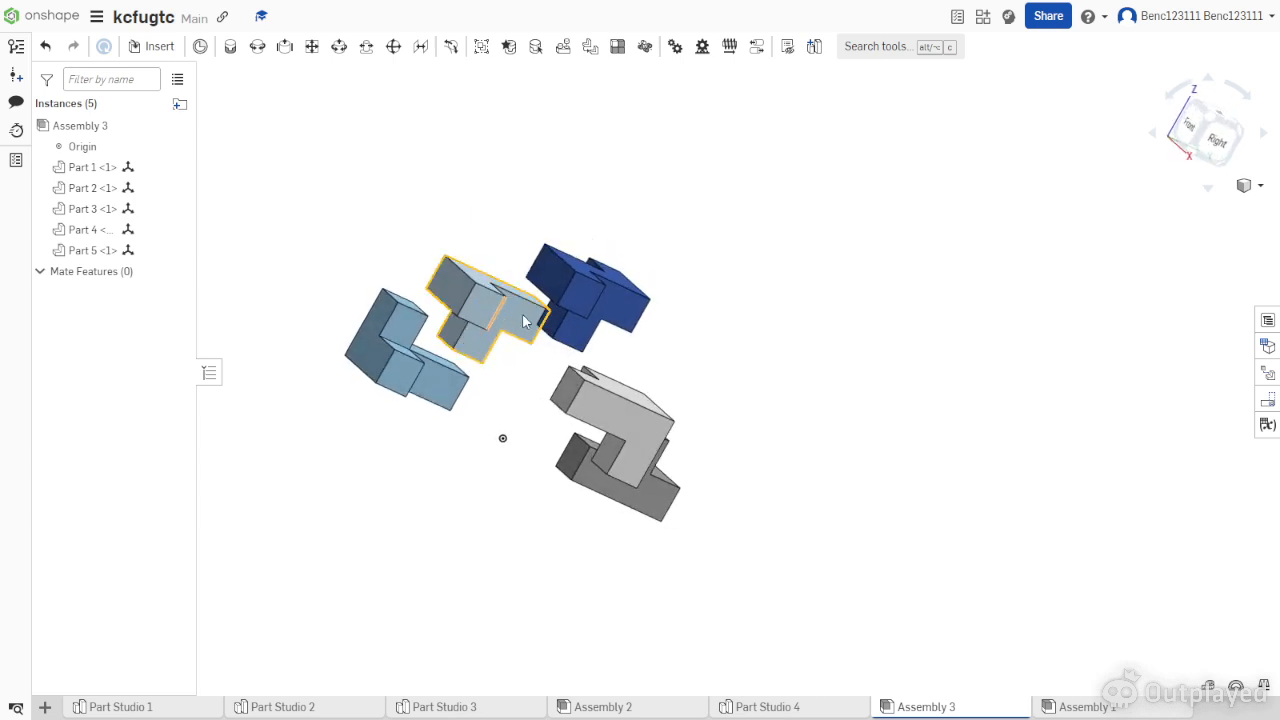
{"action": "mouse_move", "coordinate": [474, 299]}
{"action": "right_mouse_down"}
{"action": "mouse_move", "coordinate": [468, 335]}
{"action": "mouse_move", "coordinate": [466, 291]}
{"action": "right_mouse_up"}
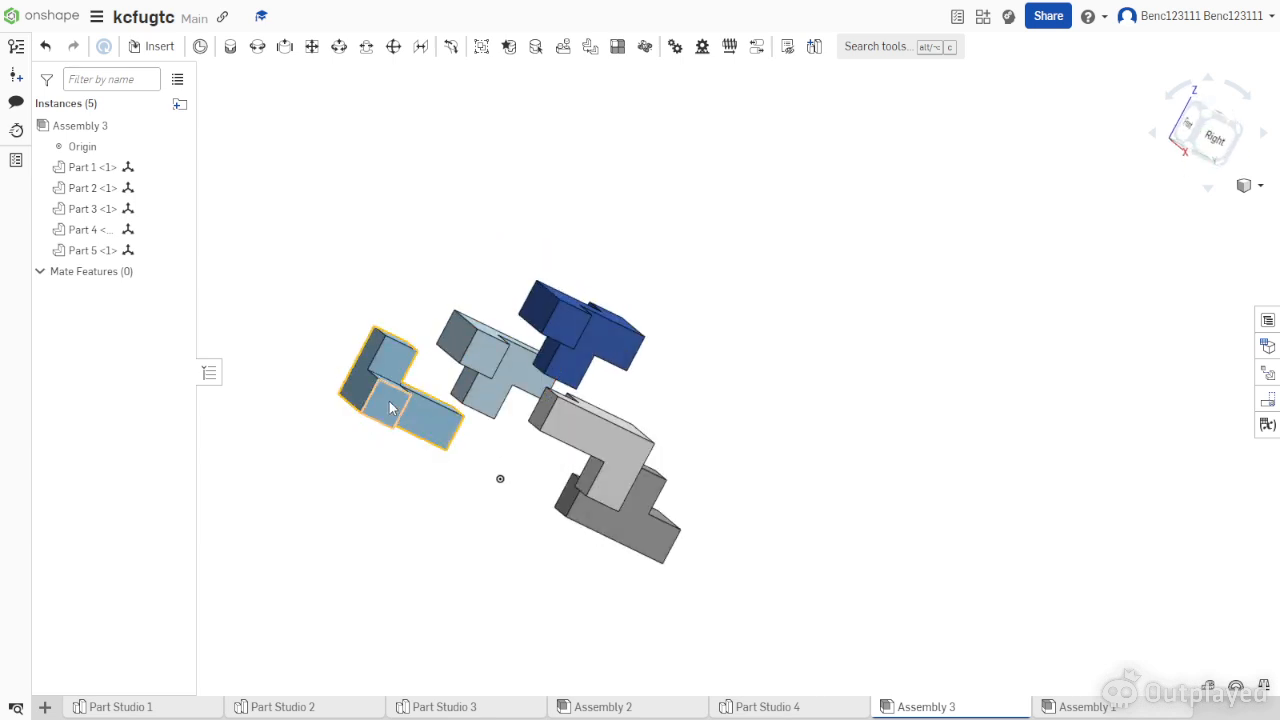
{"action": "mouse_move", "coordinate": [444, 430]}
{"action": "right_mouse_down"}
{"action": "mouse_move", "coordinate": [433, 421]}
{"action": "mouse_move", "coordinate": [423, 443]}
{"action": "mouse_move", "coordinate": [440, 448]}
{"action": "right_mouse_up"}
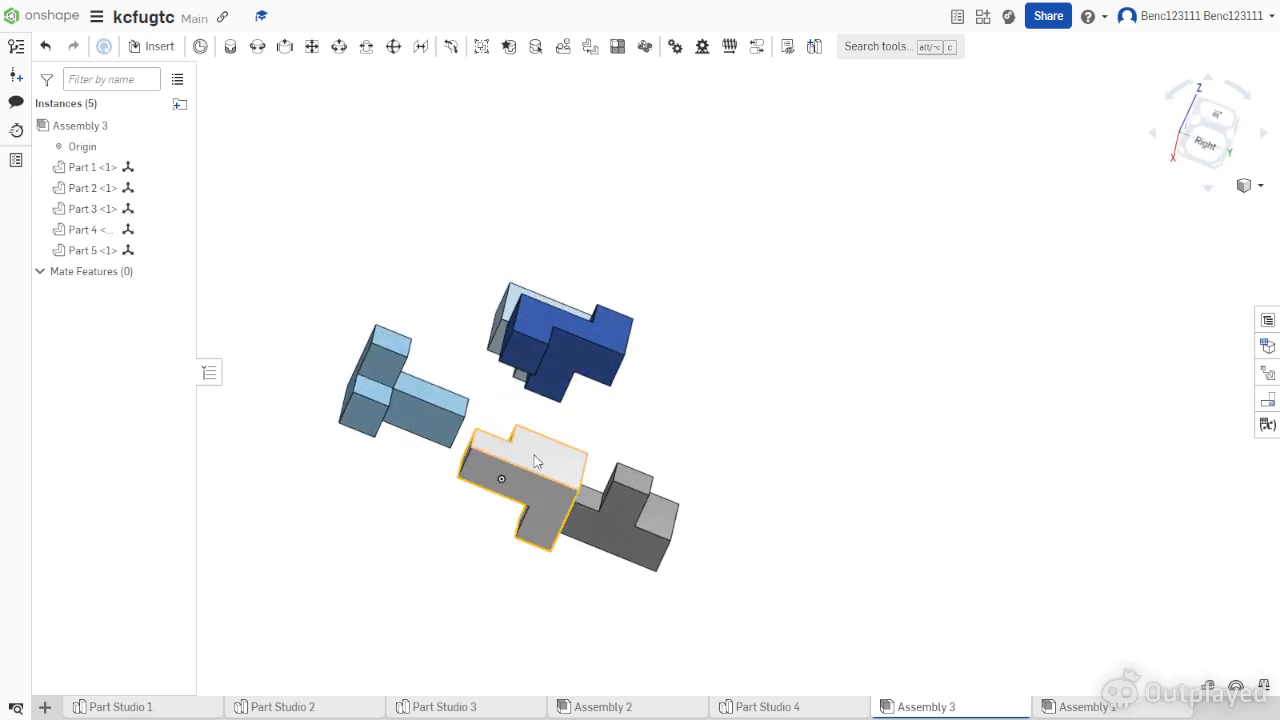
{"action": "right_click_drag", "start_coordinate": [537, 544], "coordinate": [514, 526]}
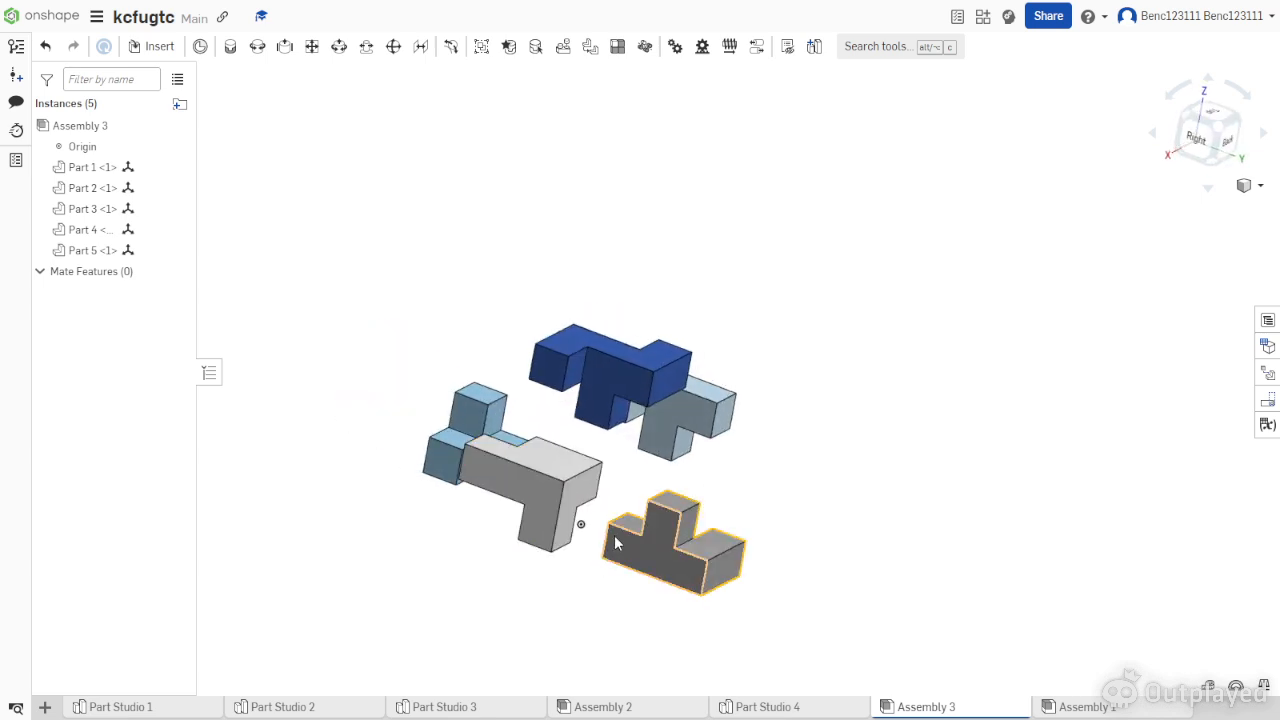
{"action": "right_click_drag", "start_coordinate": [731, 555], "coordinate": [740, 585]}
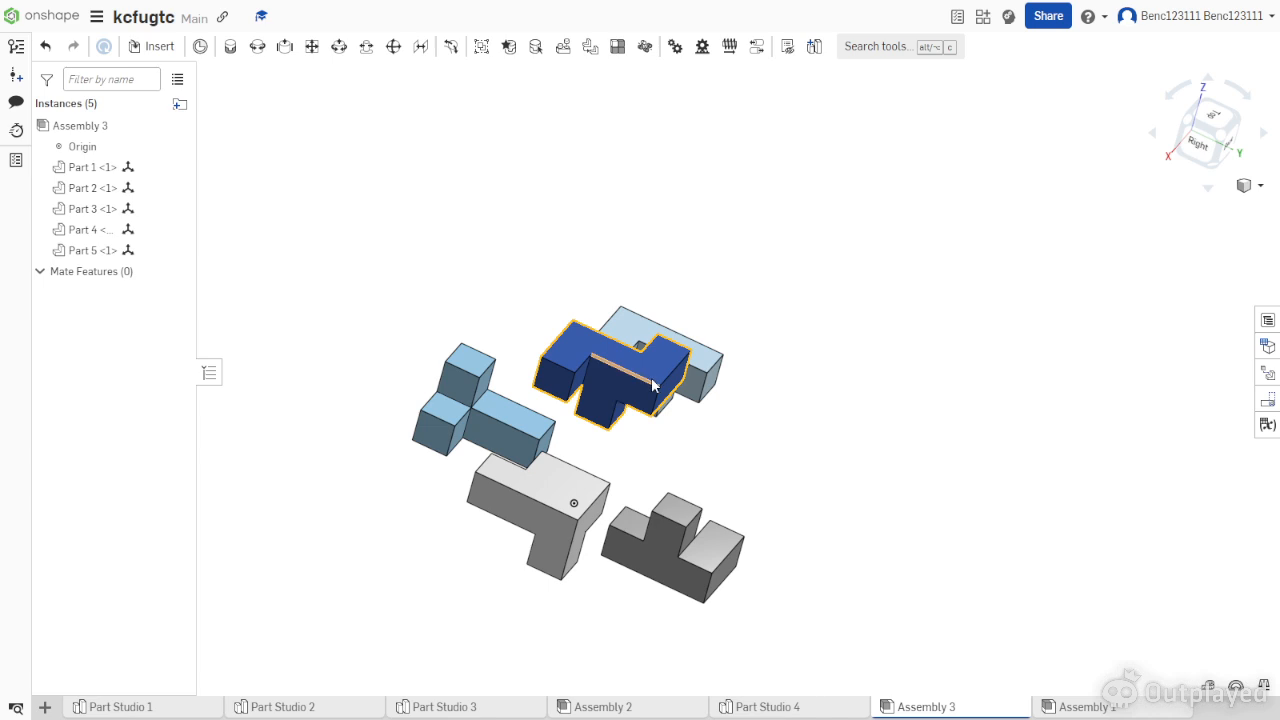
{"action": "right_click_drag", "start_coordinate": [666, 366], "coordinate": [710, 383]}
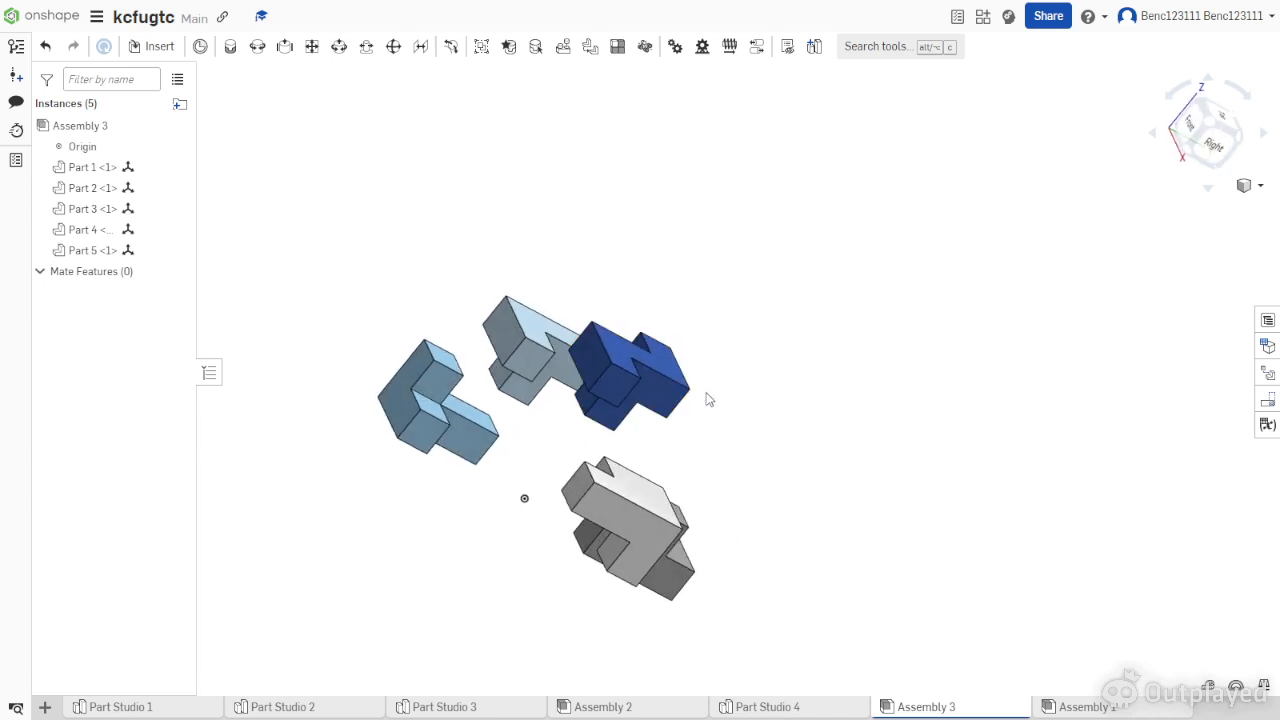
{"action": "right_click_drag", "start_coordinate": [703, 443], "coordinate": [652, 463]}
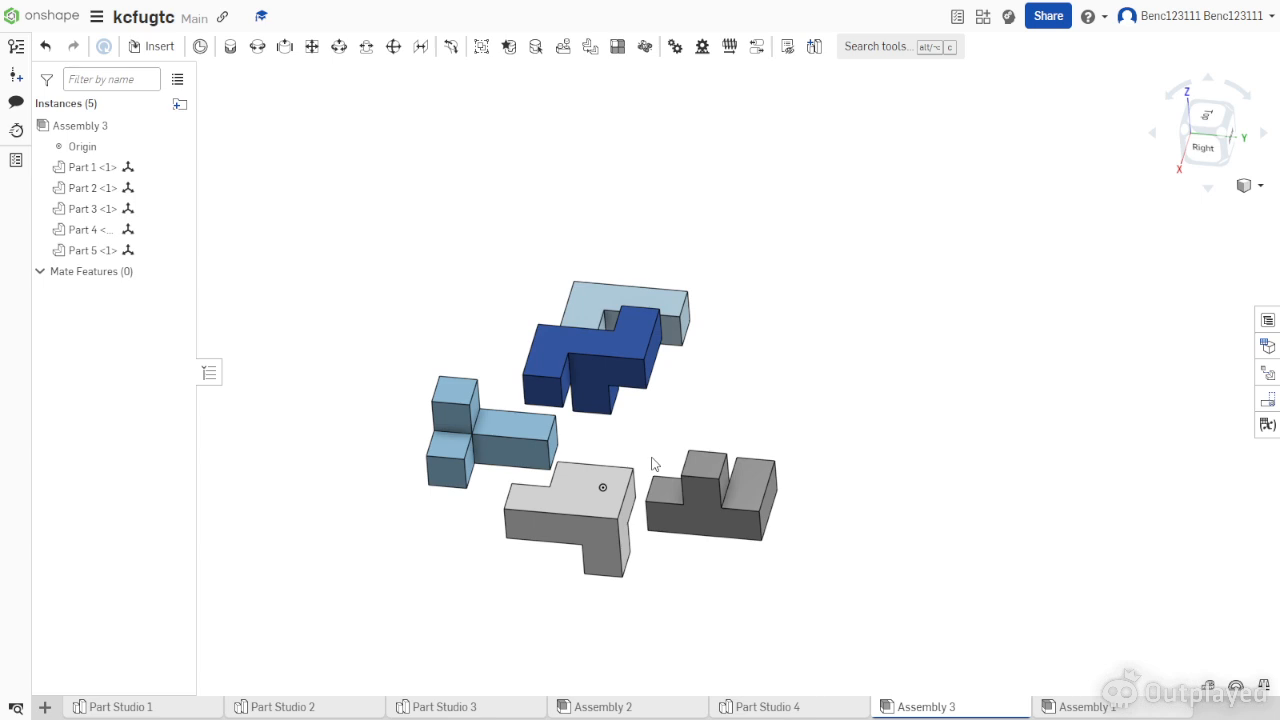
{"action": "right_click_drag", "start_coordinate": [397, 263], "coordinate": [479, 255]}
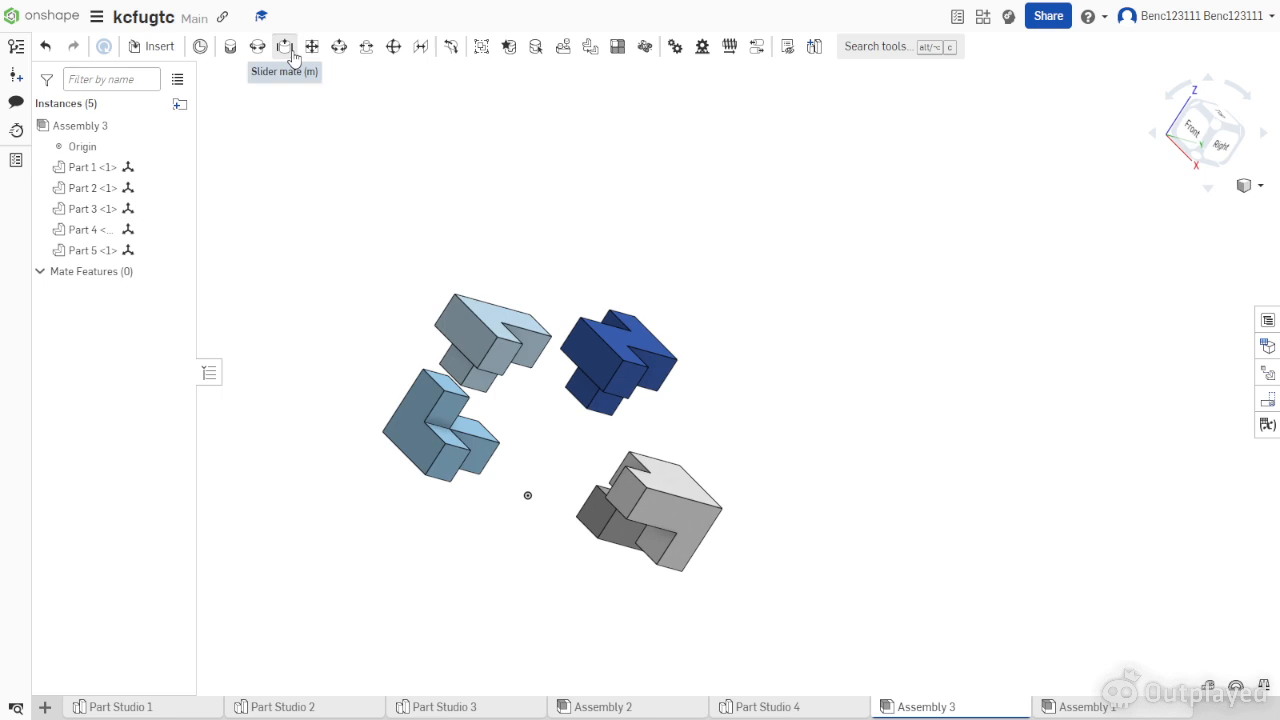
Create a slider mate between Part 2 and the edge of Part 1's long arm, and solve it.
{"action": "left_click", "coordinate": [293, 58]}
{"action": "right_click_drag", "start_coordinate": [477, 271], "coordinate": [440, 290]}
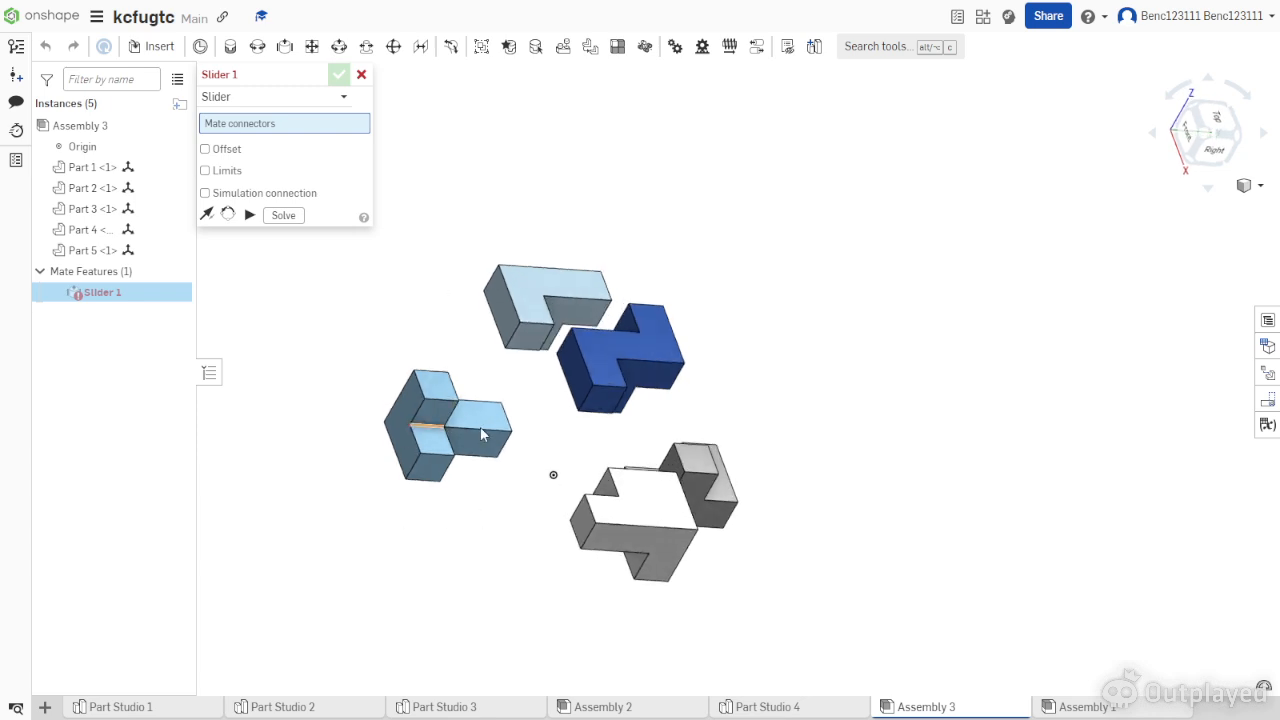
{"action": "right_click_drag", "start_coordinate": [510, 430], "coordinate": [612, 458]}
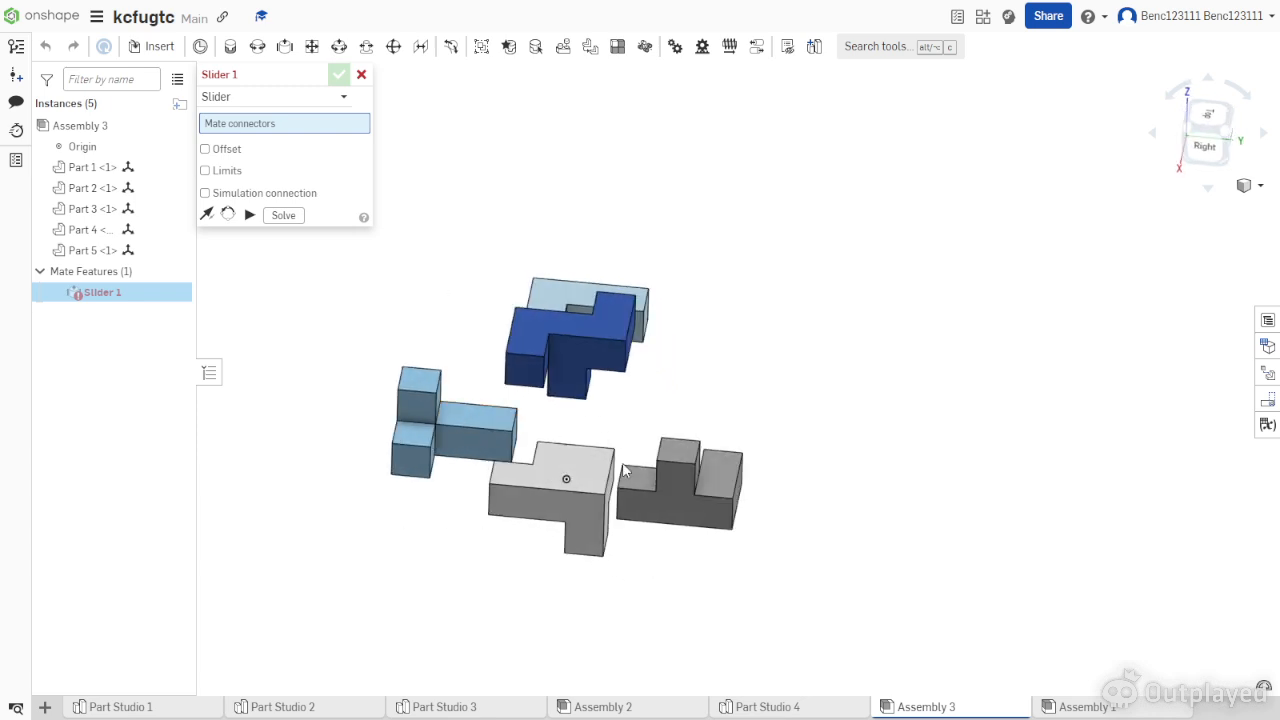
{"action": "right_click_drag", "start_coordinate": [677, 505], "coordinate": [722, 566]}
{"action": "mouse_move", "coordinate": [738, 428]}
{"action": "right_mouse_down"}
{"action": "mouse_move", "coordinate": [771, 340]}
{"action": "mouse_move", "coordinate": [791, 366]}
{"action": "mouse_move", "coordinate": [782, 469]}
{"action": "mouse_move", "coordinate": [741, 443]}
{"action": "mouse_move", "coordinate": [680, 457]}
{"action": "mouse_move", "coordinate": [760, 417]}
{"action": "mouse_move", "coordinate": [748, 424]}
{"action": "right_mouse_up"}
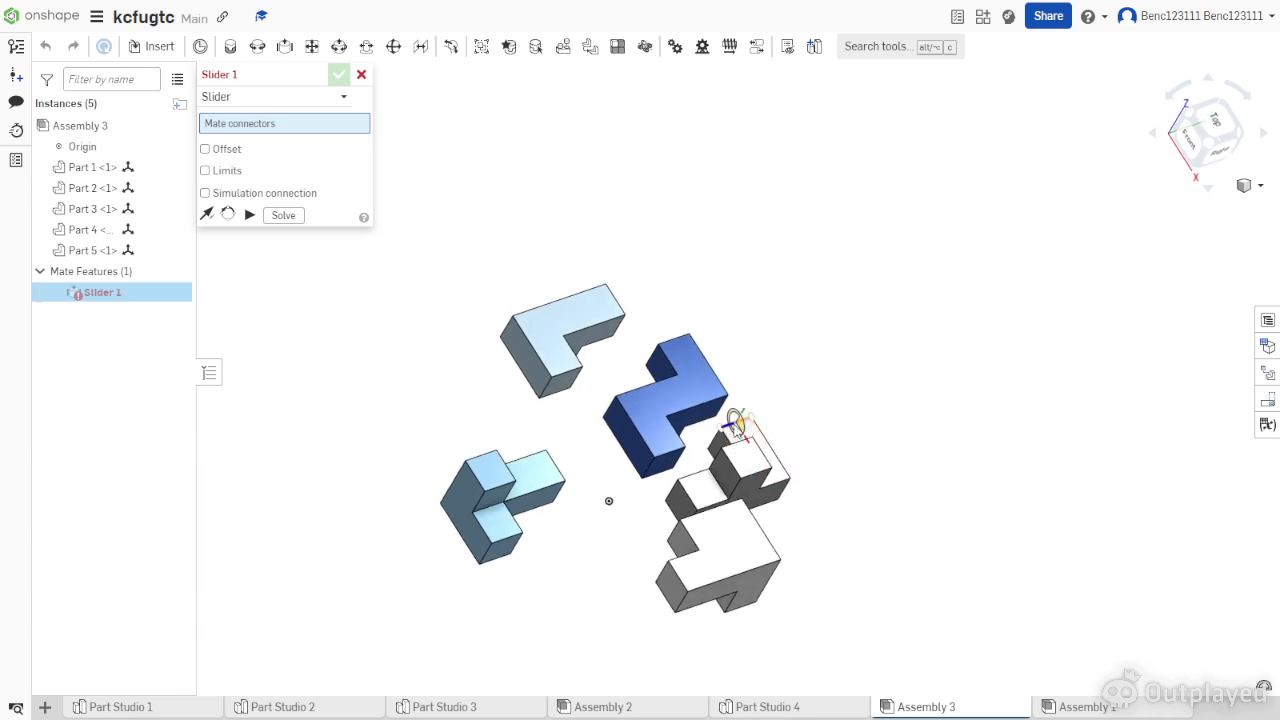
{"action": "left_click", "coordinate": [737, 429]}
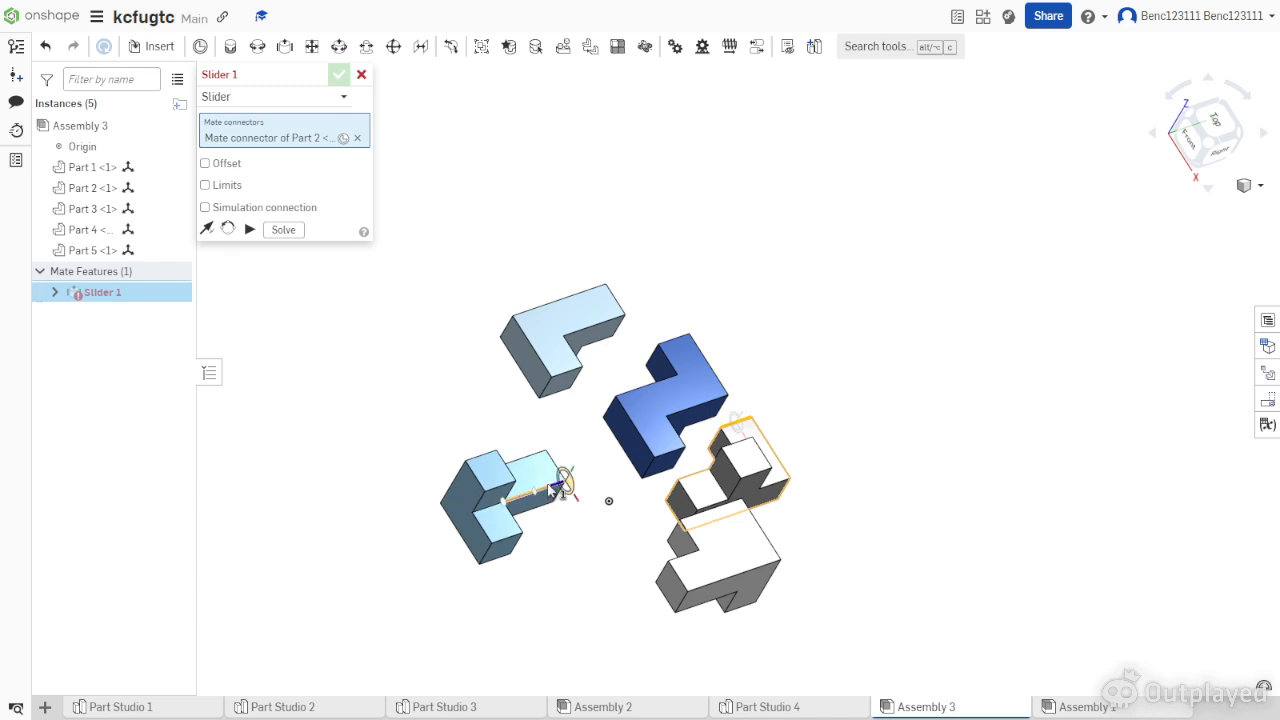
{"action": "left_click", "coordinate": [549, 489]}
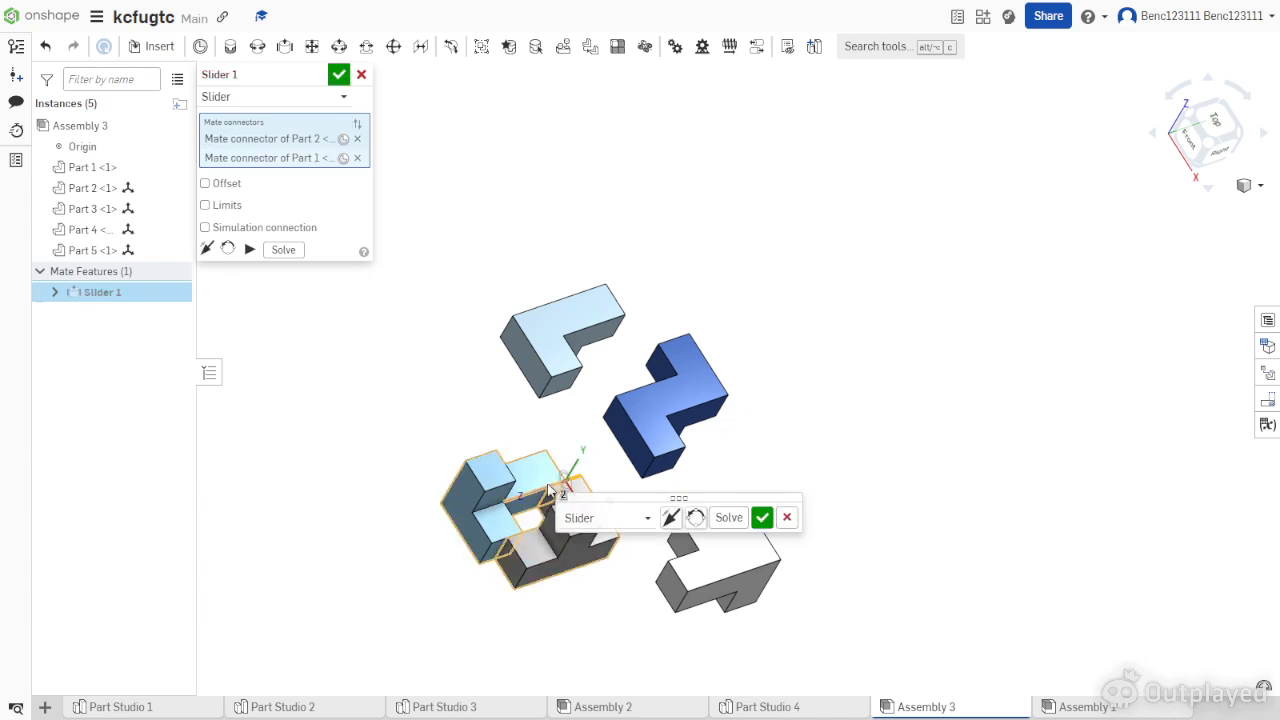
{"action": "left_click", "coordinate": [729, 518]}
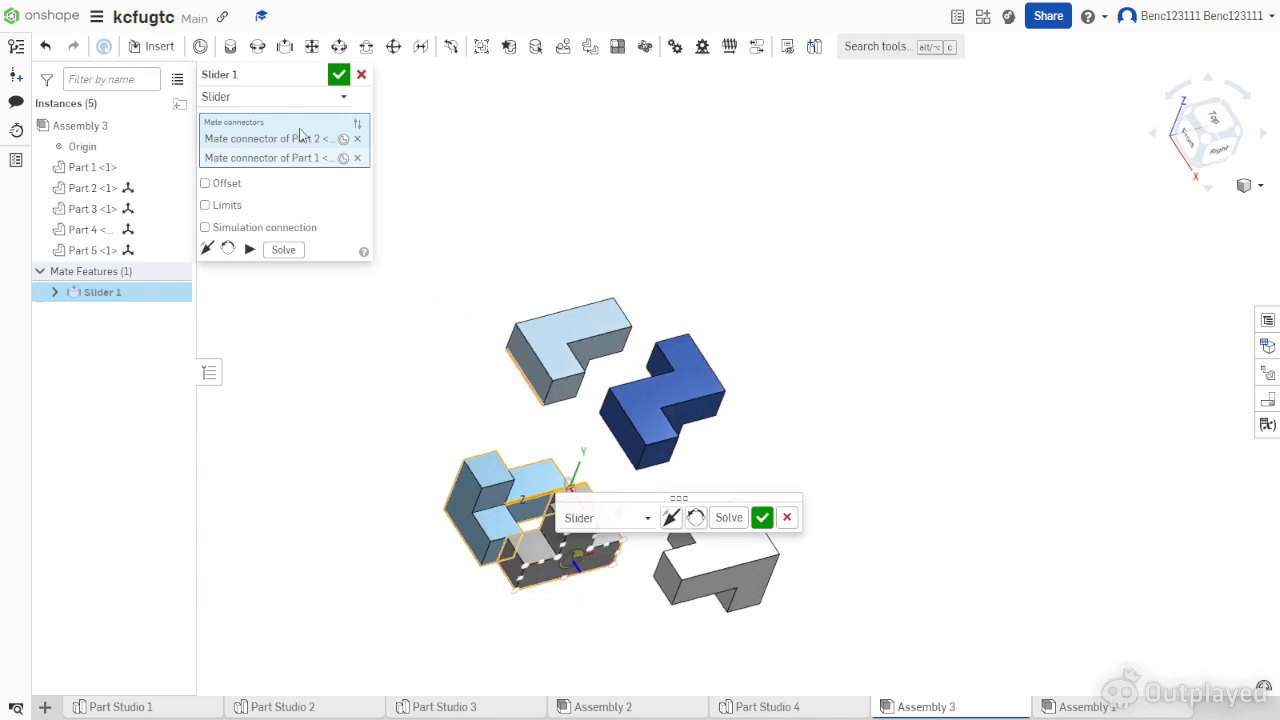
Enable limits on the Part 2 slider mate with a maximum of 3.5 in and accept the mate.
{"action": "left_click", "coordinate": [232, 206]}
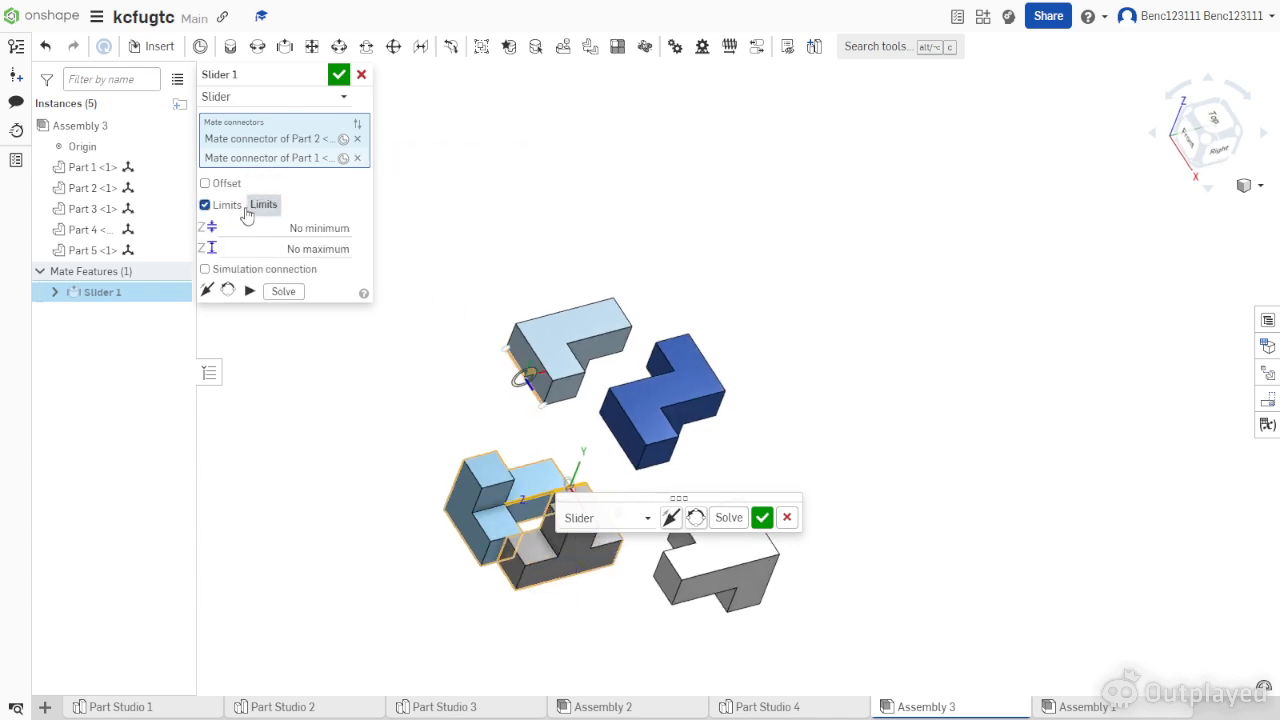
{"action": "left_click", "coordinate": [291, 249]}
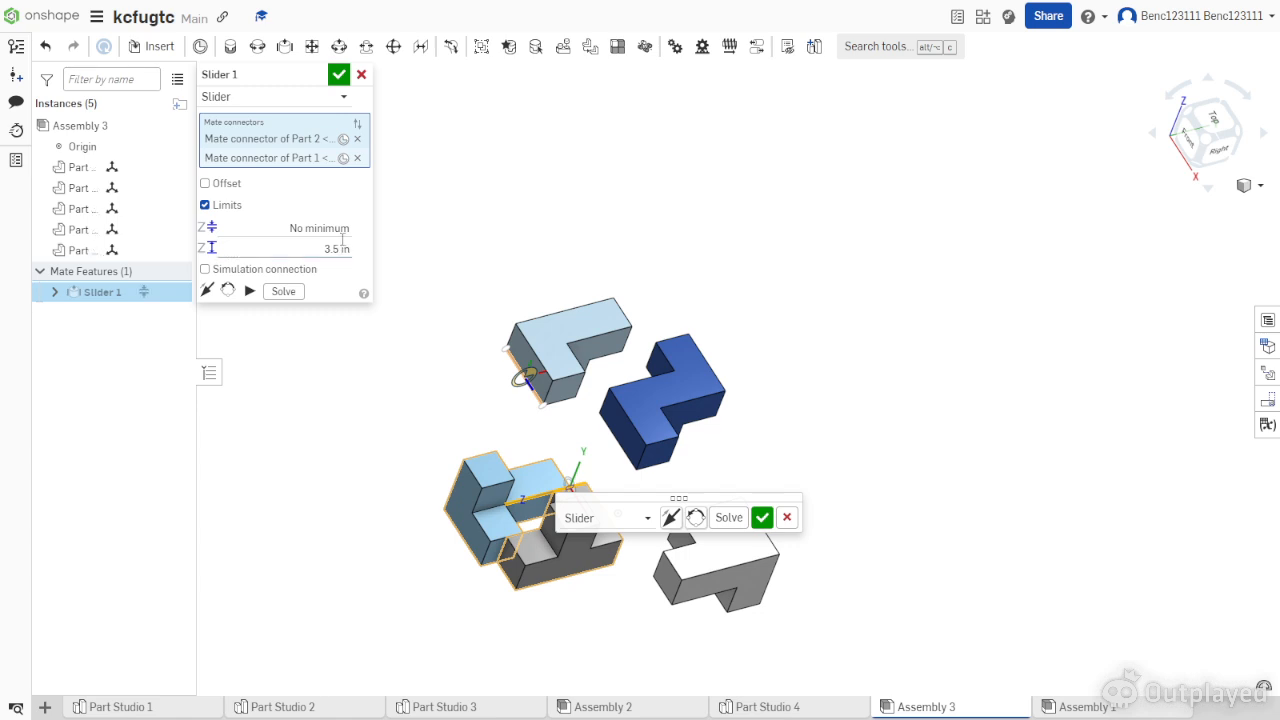
{"action": "left_click", "coordinate": [337, 229]}
{"action": "left_click", "coordinate": [338, 76]}
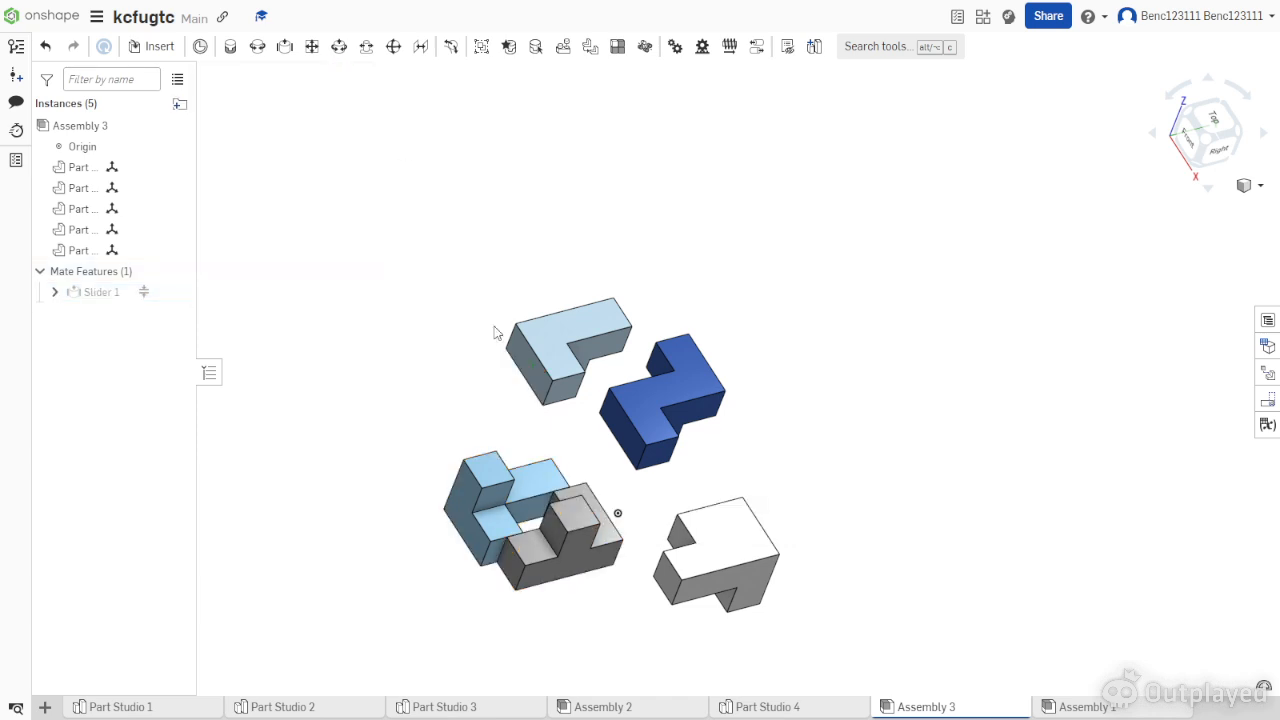
Test the slider mate by moving Part 2 about 3.26 in along the positive Y direction.
{"action": "left_click", "coordinate": [515, 568]}
{"action": "left_click_drag", "start_coordinate": [557, 558], "coordinate": [665, 527]}
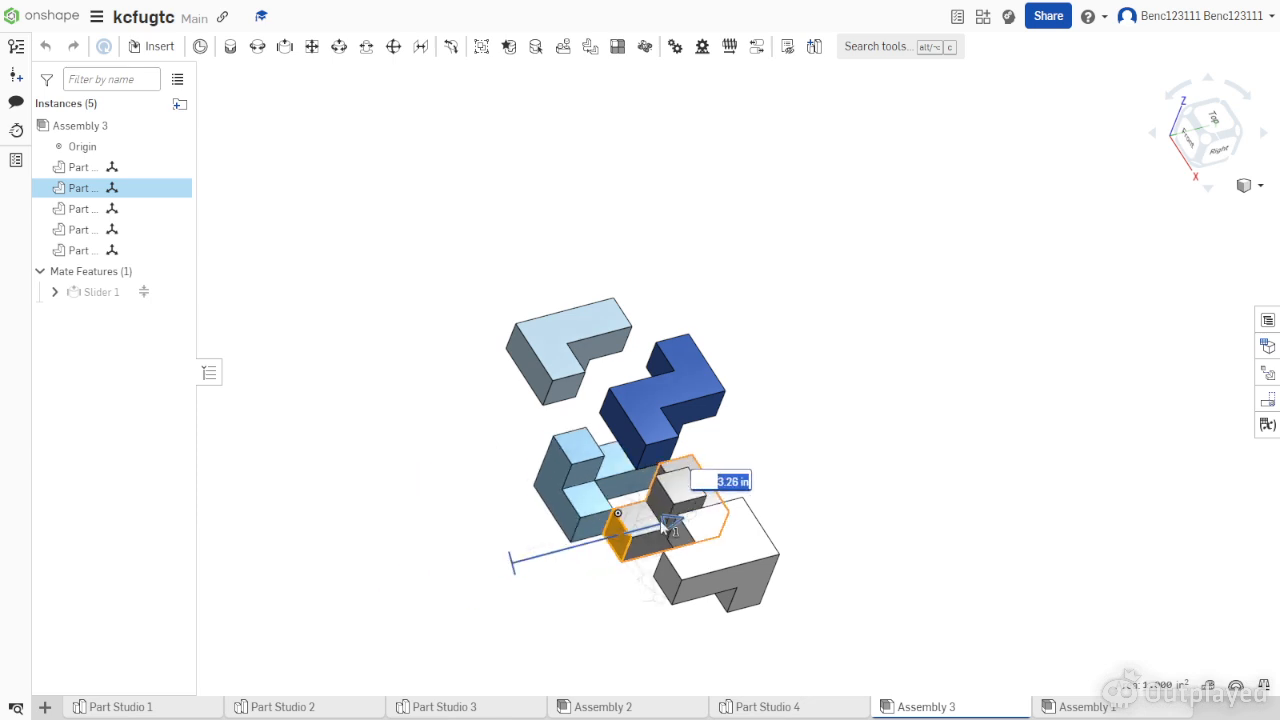
{"action": "left_click", "coordinate": [337, 608]}
Edit Slider 1 so its limits run from a minimum of -3.5 in to a maximum of 0.5 in.
{"action": "double_click", "coordinate": [88, 297]}
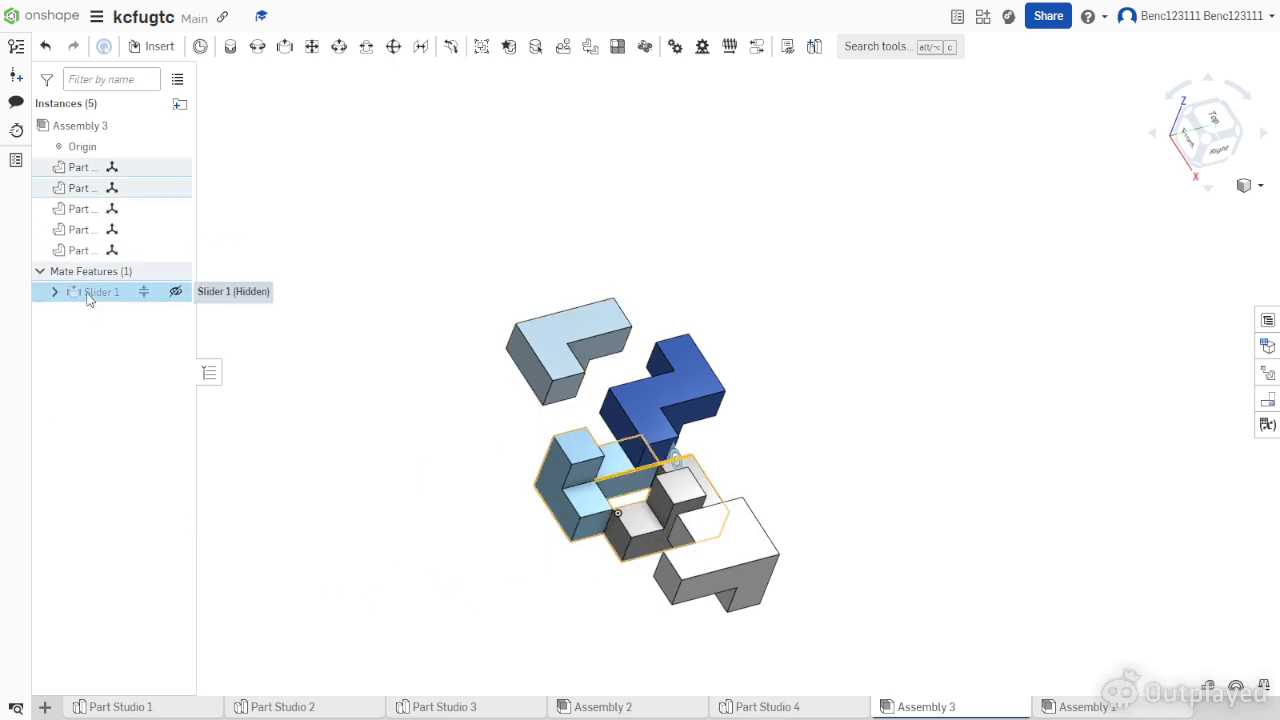
{"action": "left_click", "coordinate": [301, 229]}
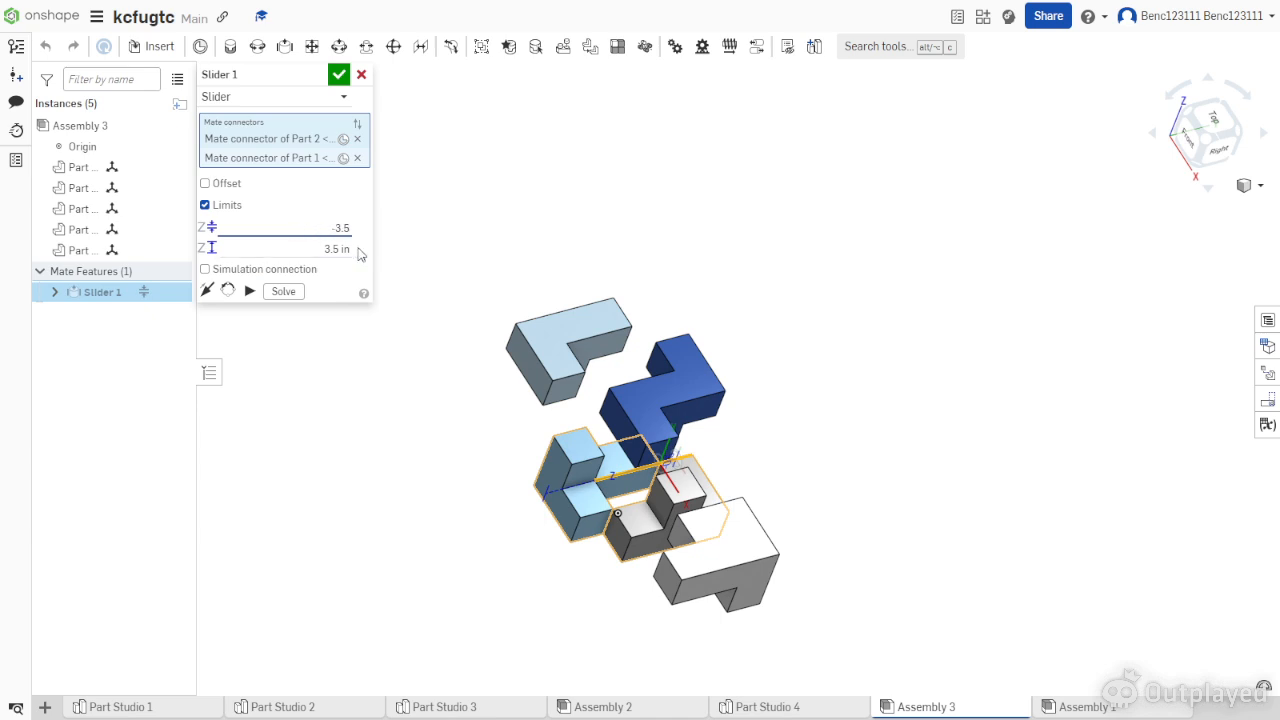
{"action": "key", "text": "Return"}
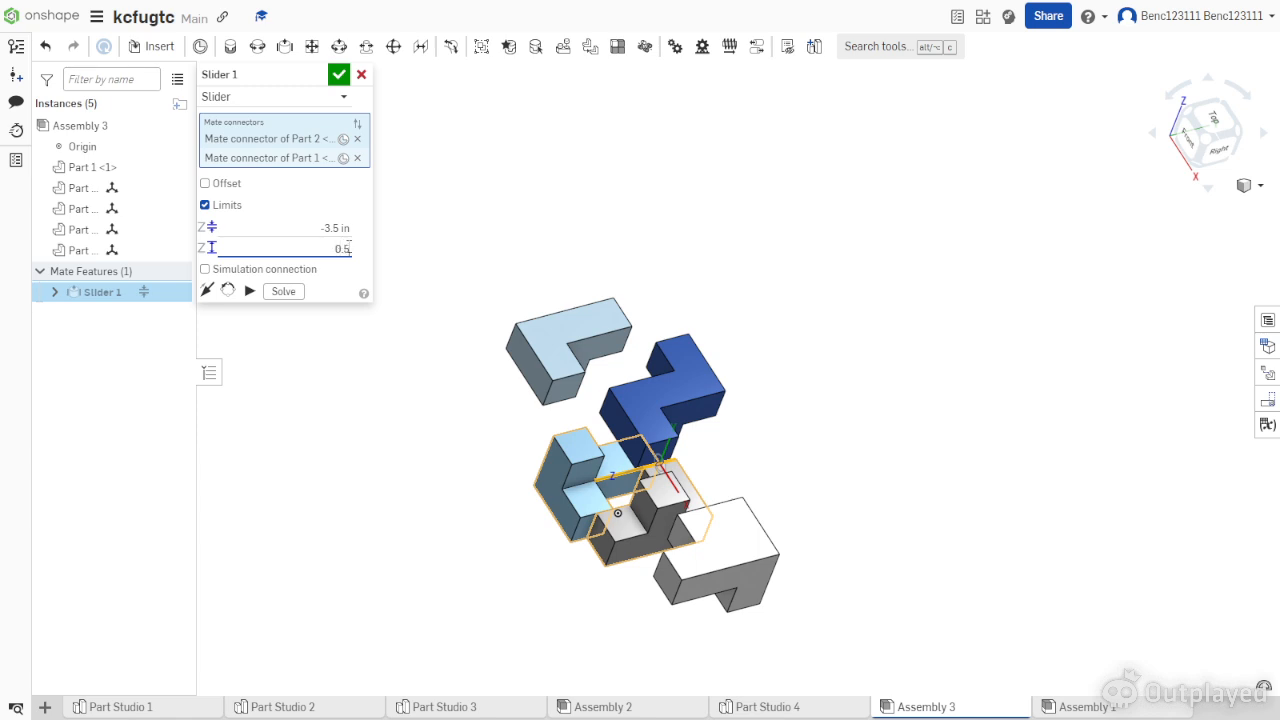
{"action": "left_click", "coordinate": [339, 74]}
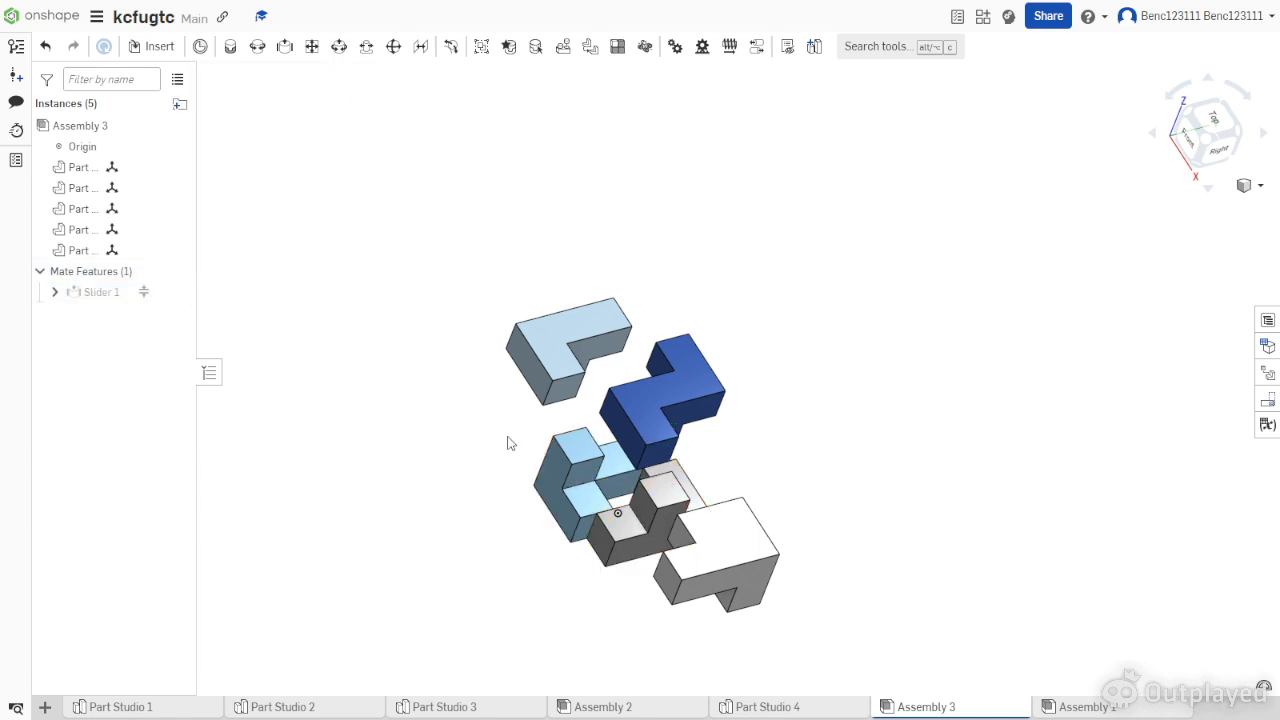
Slide Part 2 out from Part 1 along the slider, and slide it back until it seats against Part 1.
{"action": "left_click", "coordinate": [603, 541]}
{"action": "left_click_drag", "start_coordinate": [653, 527], "coordinate": [724, 522]}
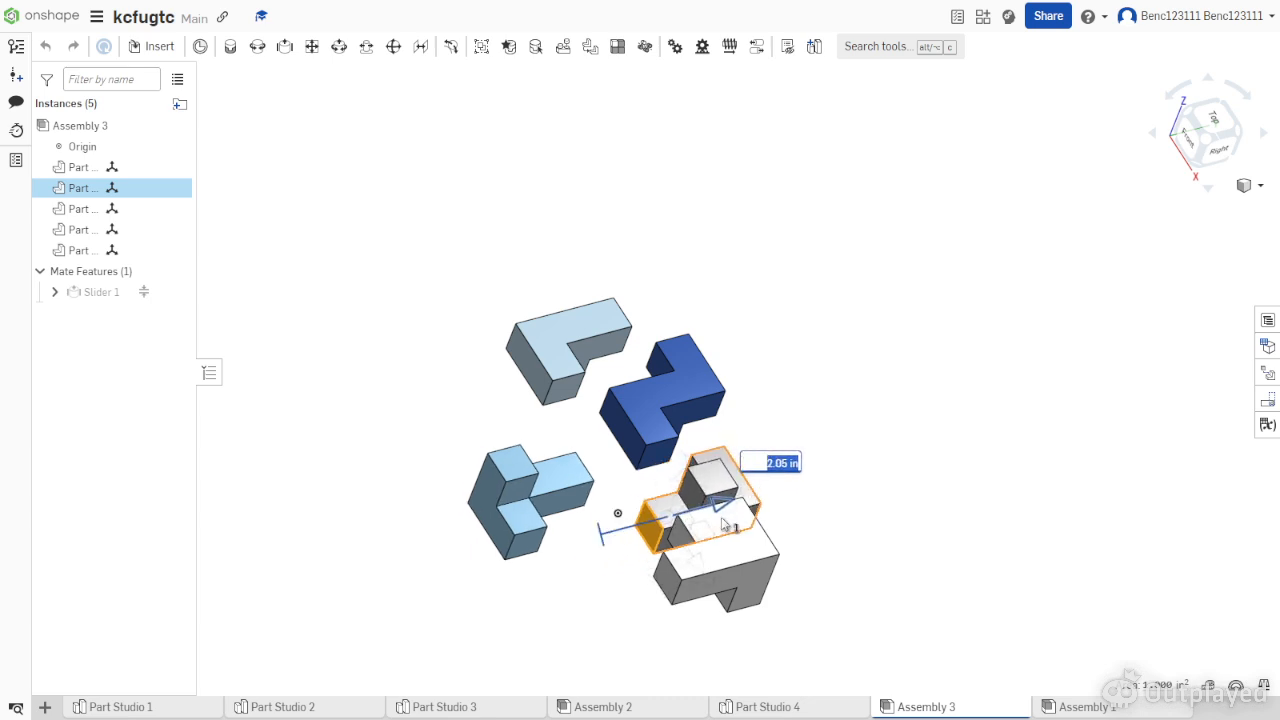
{"action": "left_click", "coordinate": [540, 579]}
{"action": "right_click_drag", "start_coordinate": [540, 579], "coordinate": [550, 543]}
{"action": "left_click", "coordinate": [672, 537]}
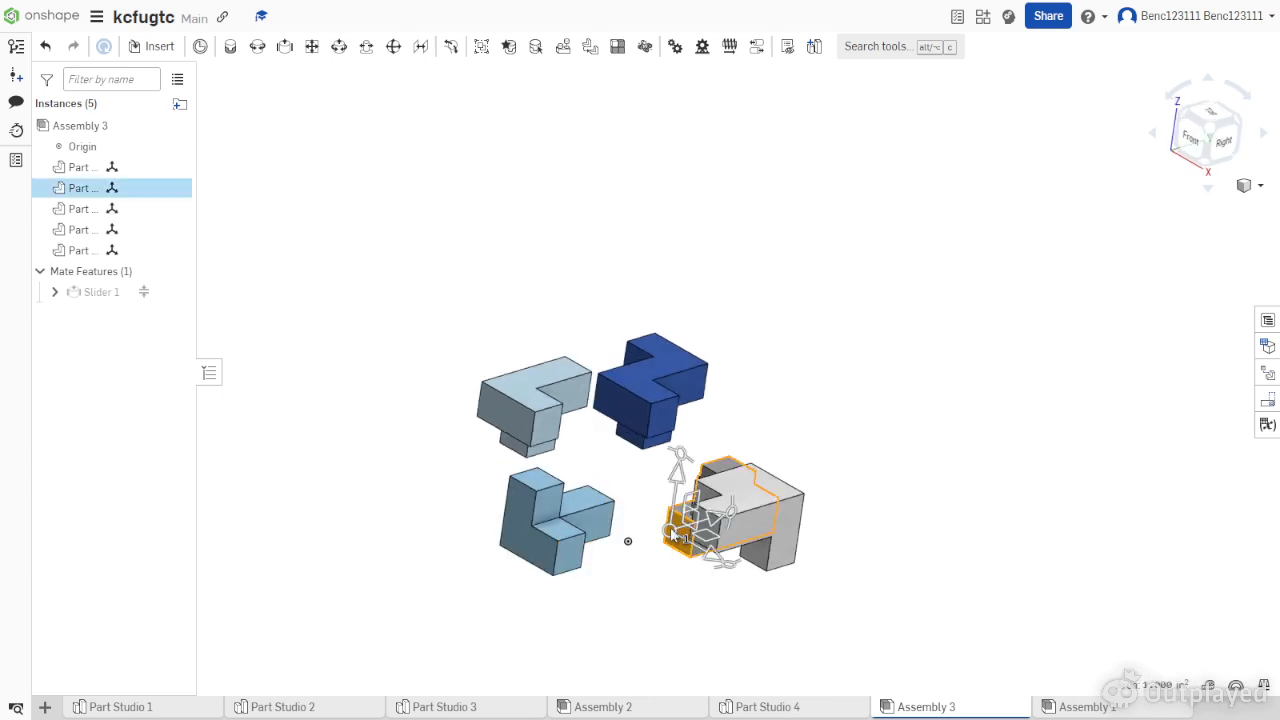
{"action": "left_click_drag", "start_coordinate": [719, 520], "coordinate": [557, 568]}
{"action": "left_click", "coordinate": [391, 610]}
{"action": "right_click_drag", "start_coordinate": [391, 610], "coordinate": [388, 568]}
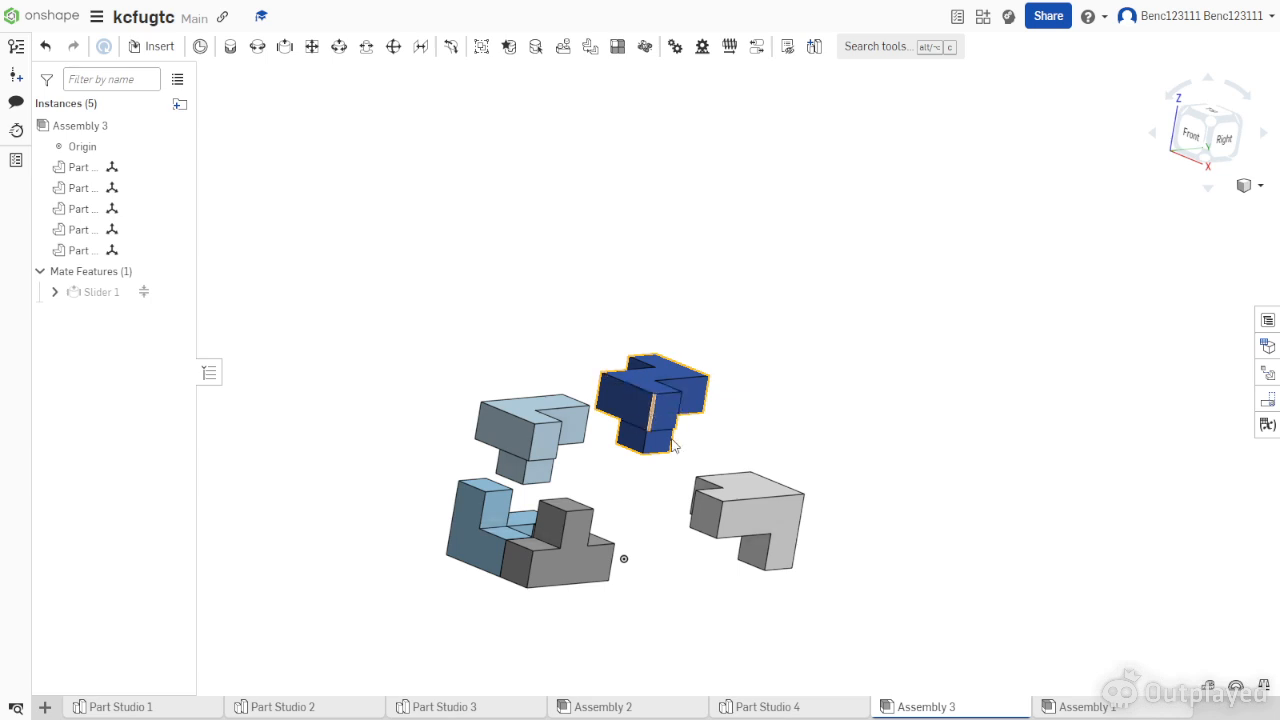
Create a slider mate between a vertical edge of Part 3 and the inner vertical edge of Part 1.
{"action": "left_click", "coordinate": [285, 46]}
{"action": "right_click_drag", "start_coordinate": [743, 446], "coordinate": [826, 522]}
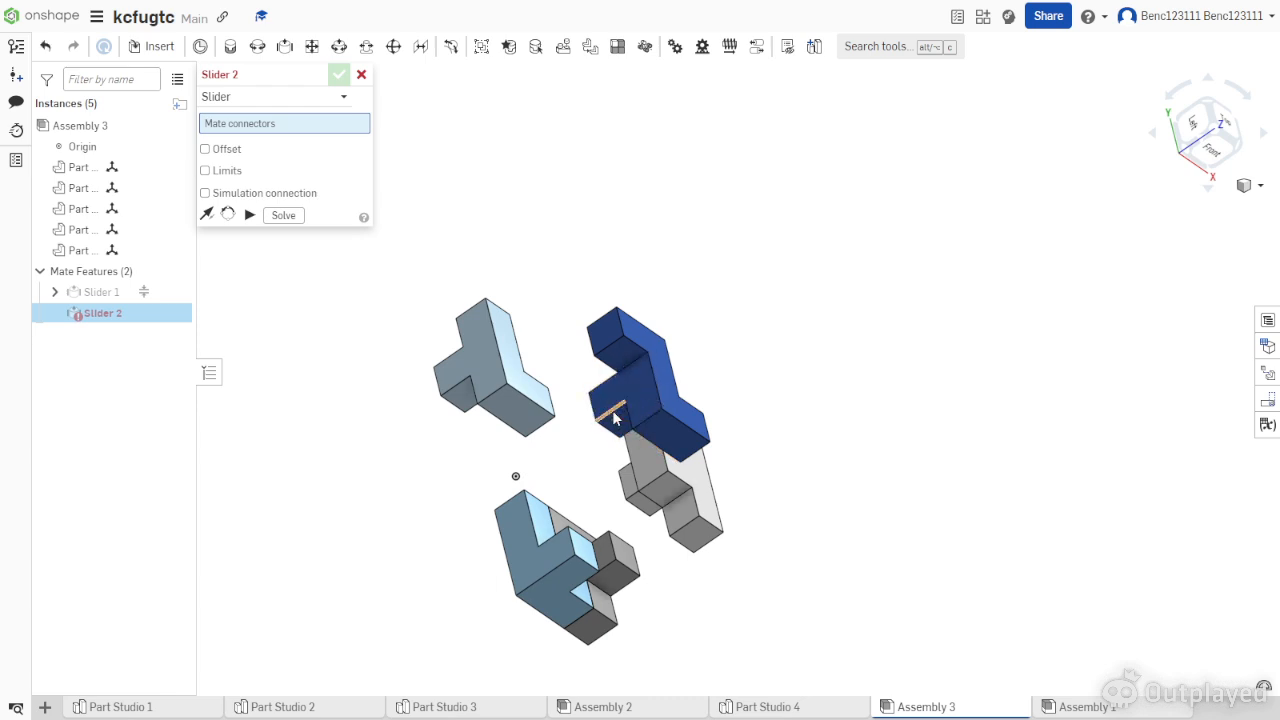
{"action": "left_click", "coordinate": [614, 418]}
{"action": "right_click_drag", "start_coordinate": [609, 506], "coordinate": [533, 487]}
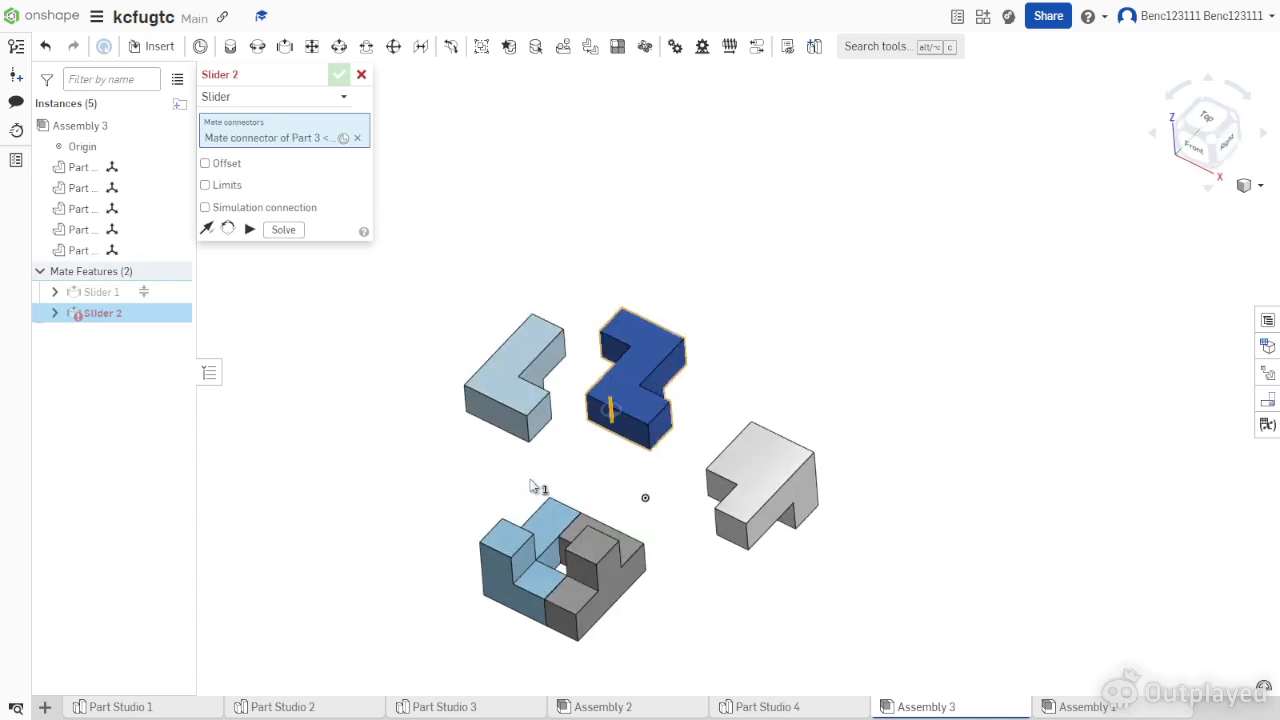
{"action": "left_click", "coordinate": [537, 556]}
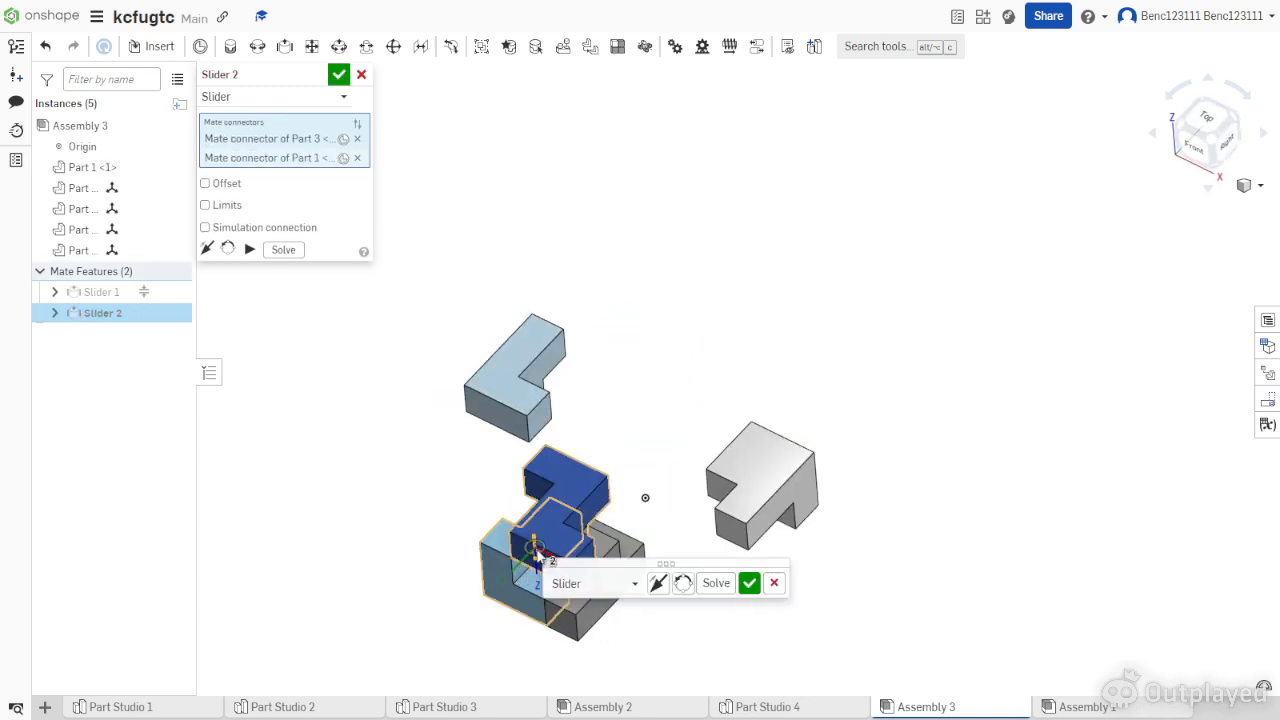
{"action": "right_click_drag", "start_coordinate": [732, 627], "coordinate": [745, 610]}
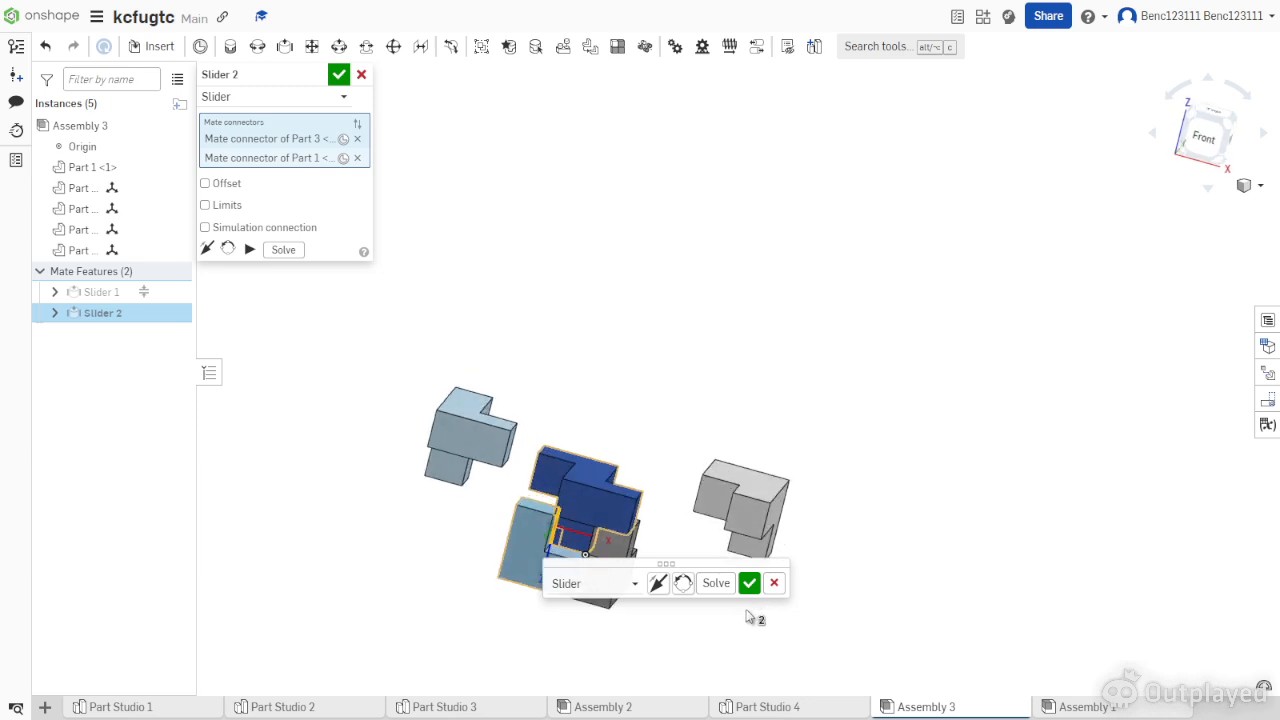
Limit Slider 2 to between -1 in and 2 in, and test it by moving Part 3 upward about 3.15 in.
{"action": "left_click", "coordinate": [238, 205]}
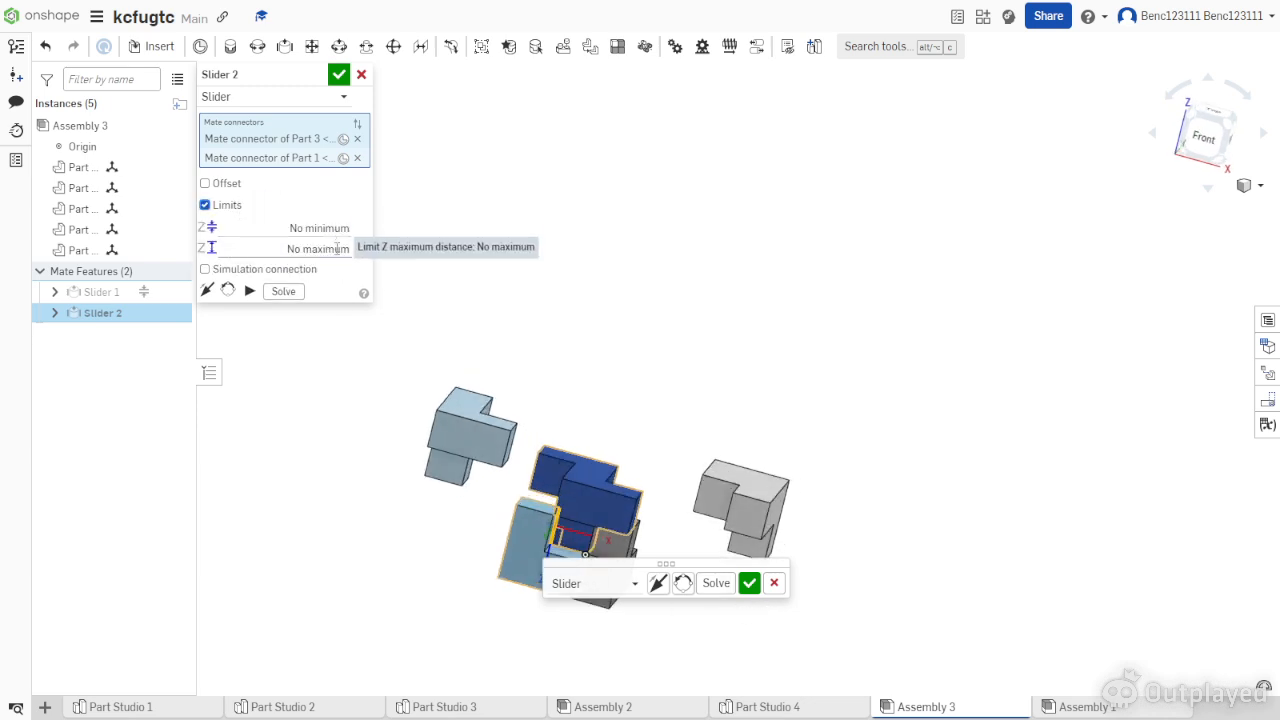
{"action": "left_click", "coordinate": [325, 230]}
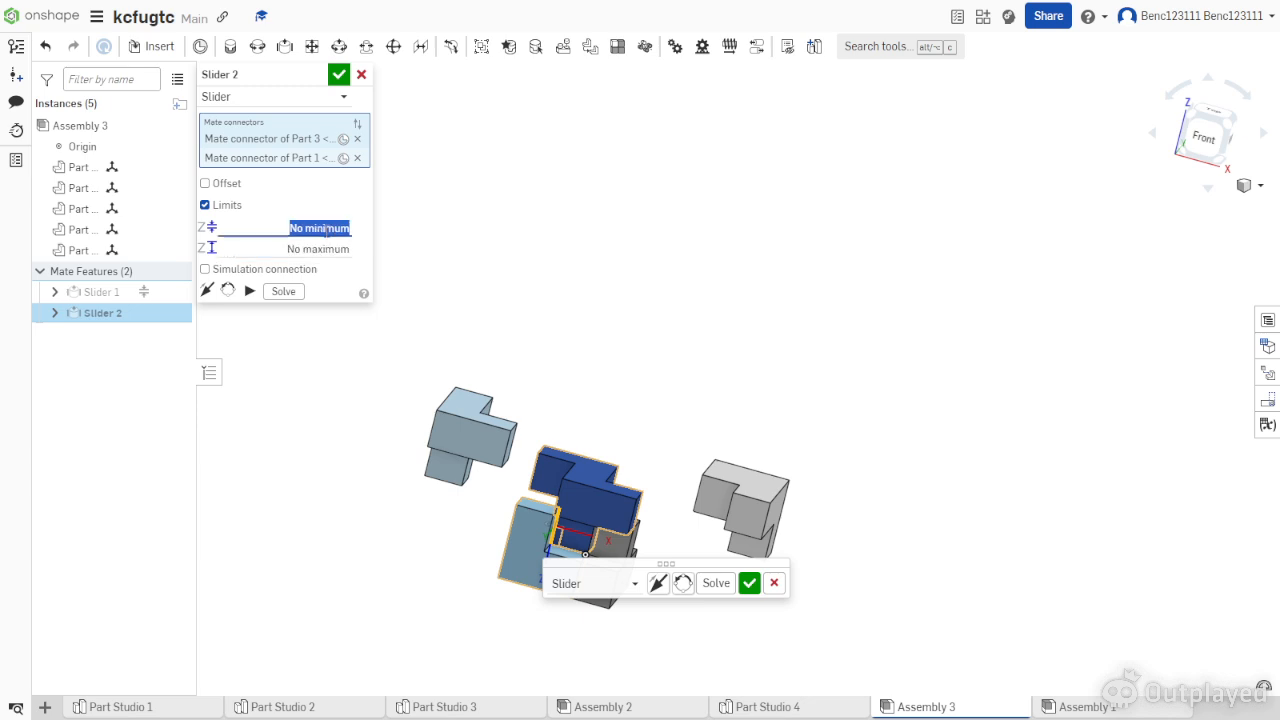
{"action": "type", "text": "-1"}
{"action": "key", "text": "Return"}
{"action": "left_click", "coordinate": [343, 247]}
{"action": "type", "text": "2"}
{"action": "key", "text": "Return"}
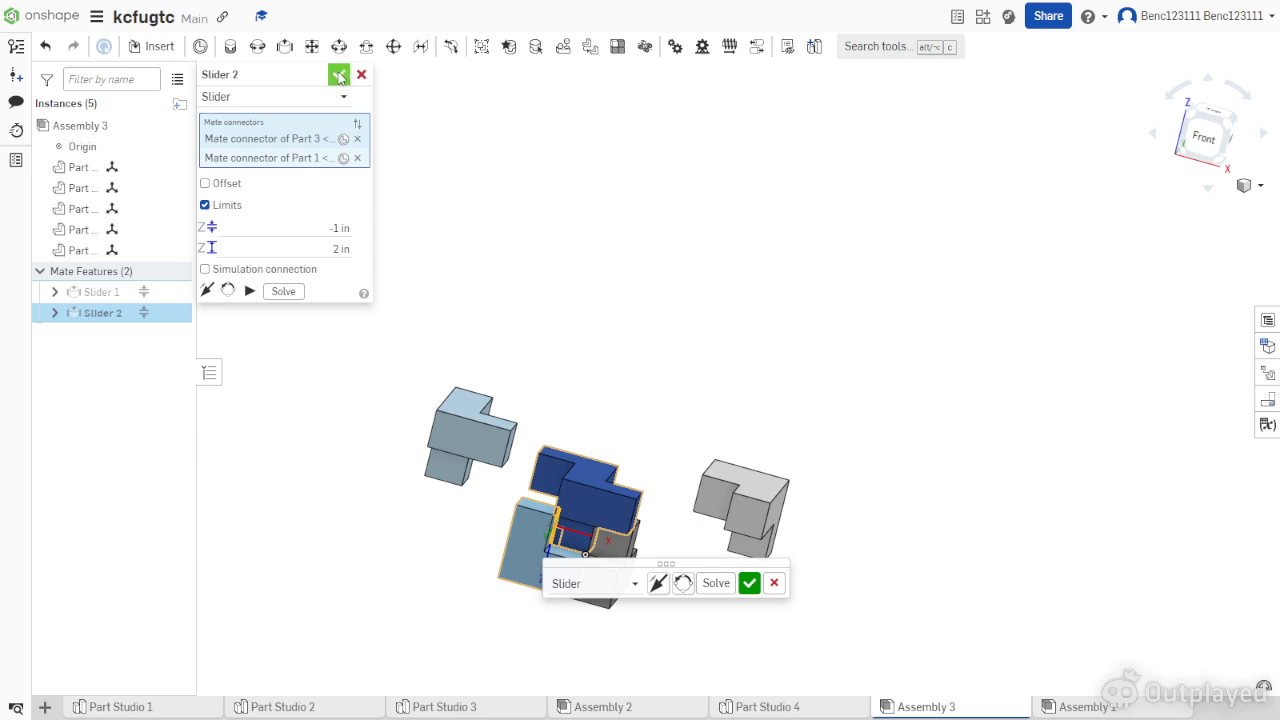
{"action": "left_click", "coordinate": [339, 75]}
{"action": "left_click_drag", "start_coordinate": [601, 445], "coordinate": [640, 308]}
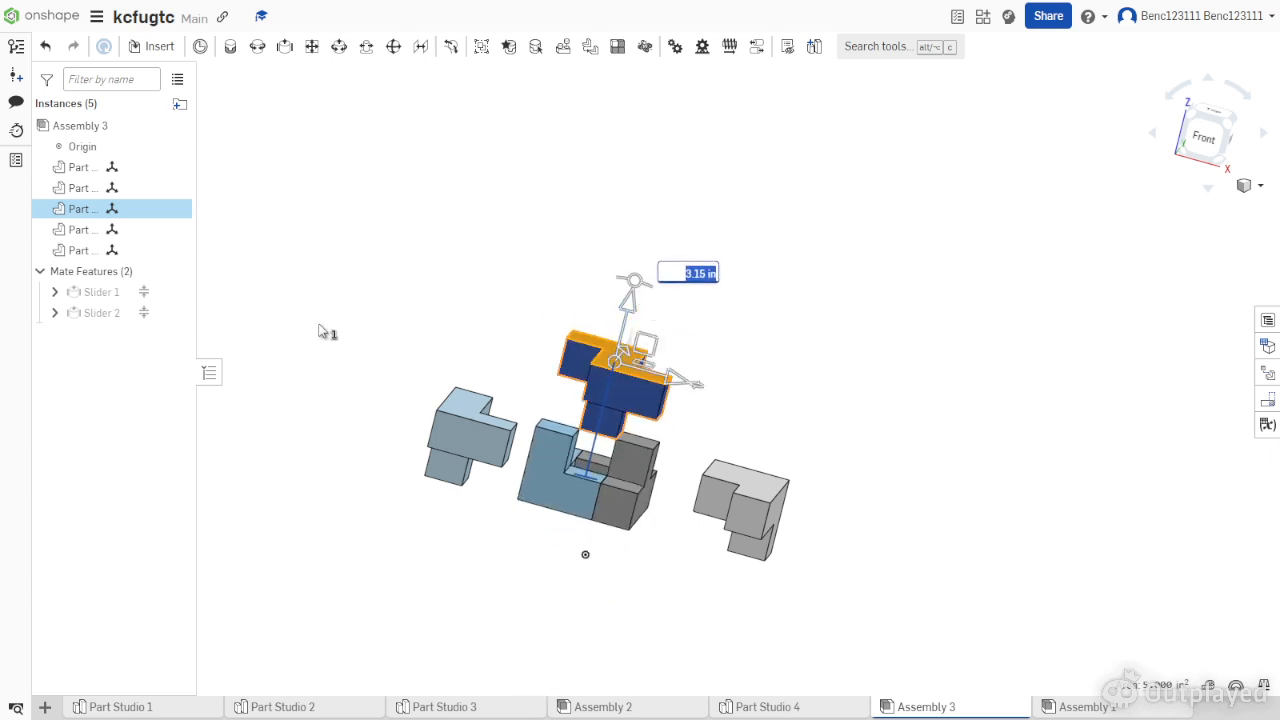
Edit Slider 2 to a minimum of -3 in and a maximum of 0 in, and slide Part 3 upward to test the travel.
{"action": "double_click", "coordinate": [100, 313]}
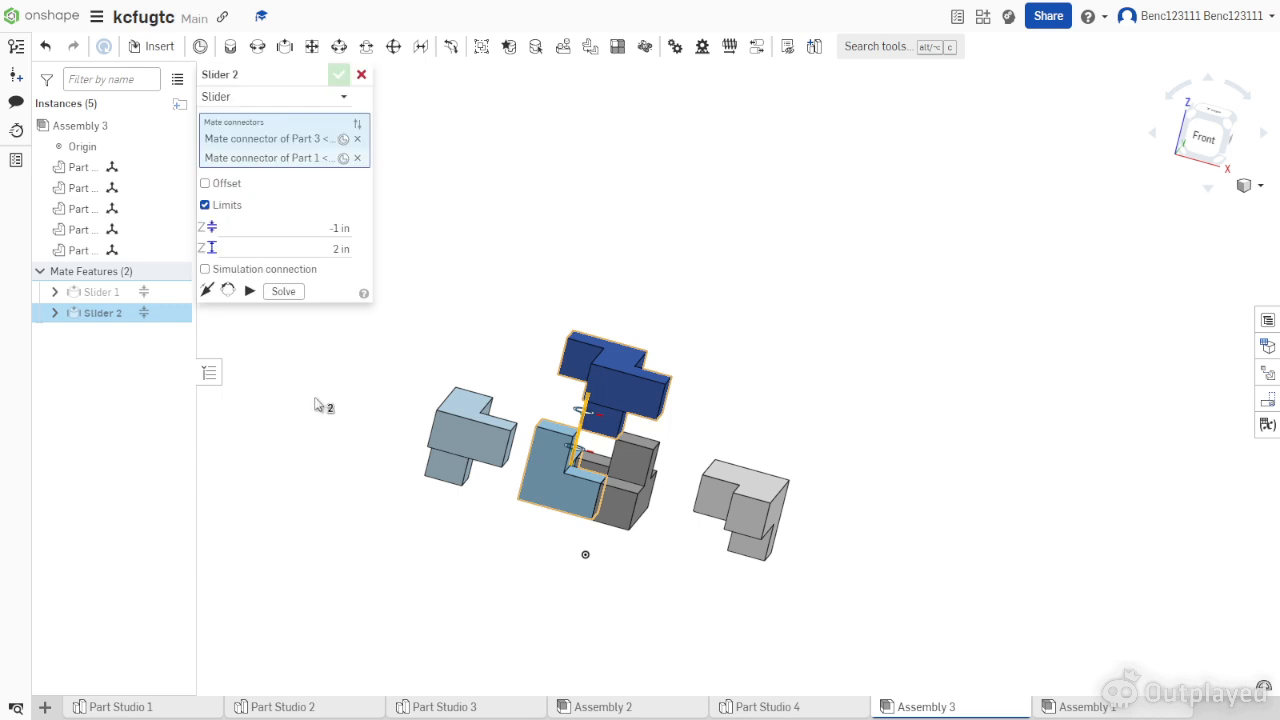
{"action": "left_click", "coordinate": [322, 229]}
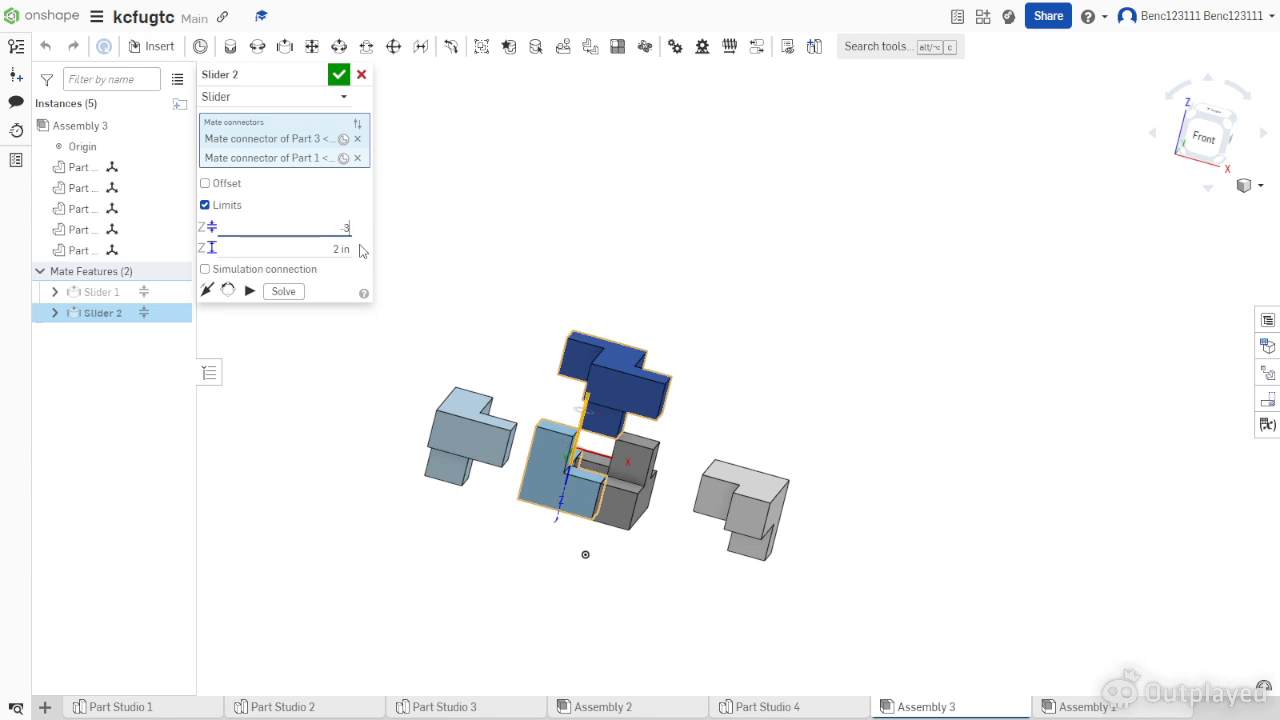
{"action": "left_click", "coordinate": [345, 249]}
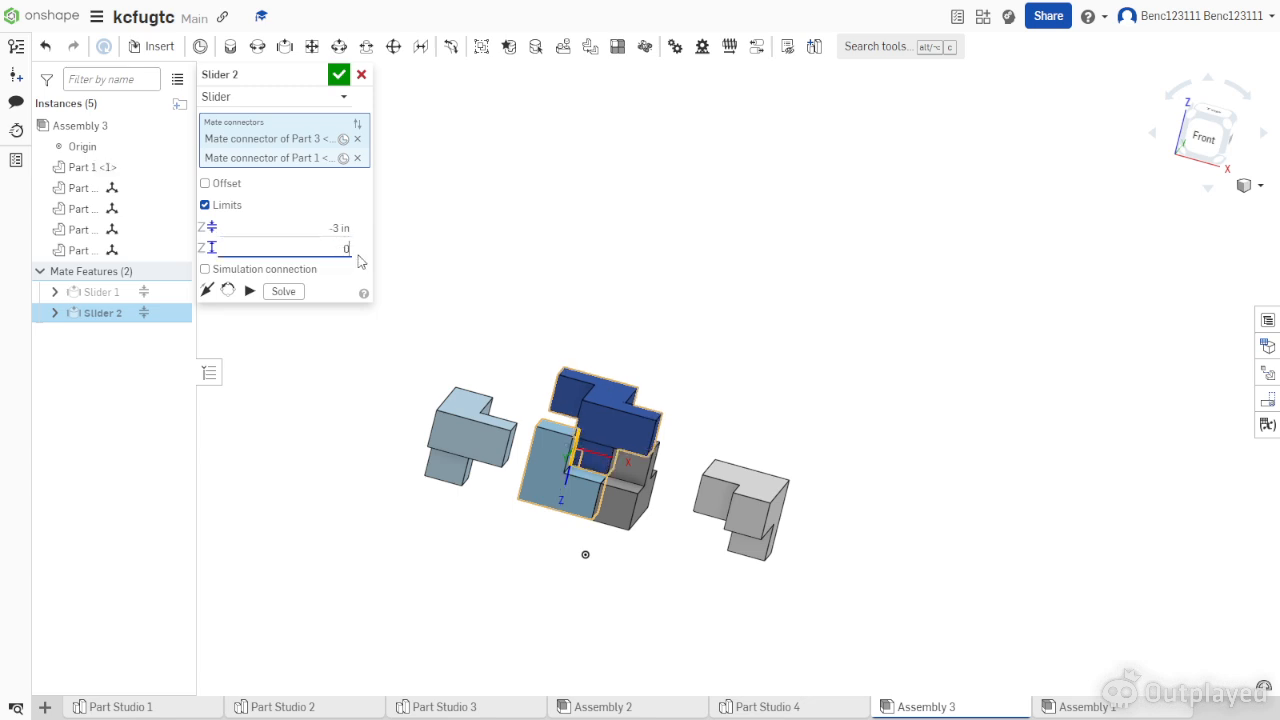
{"action": "key", "text": "Return"}
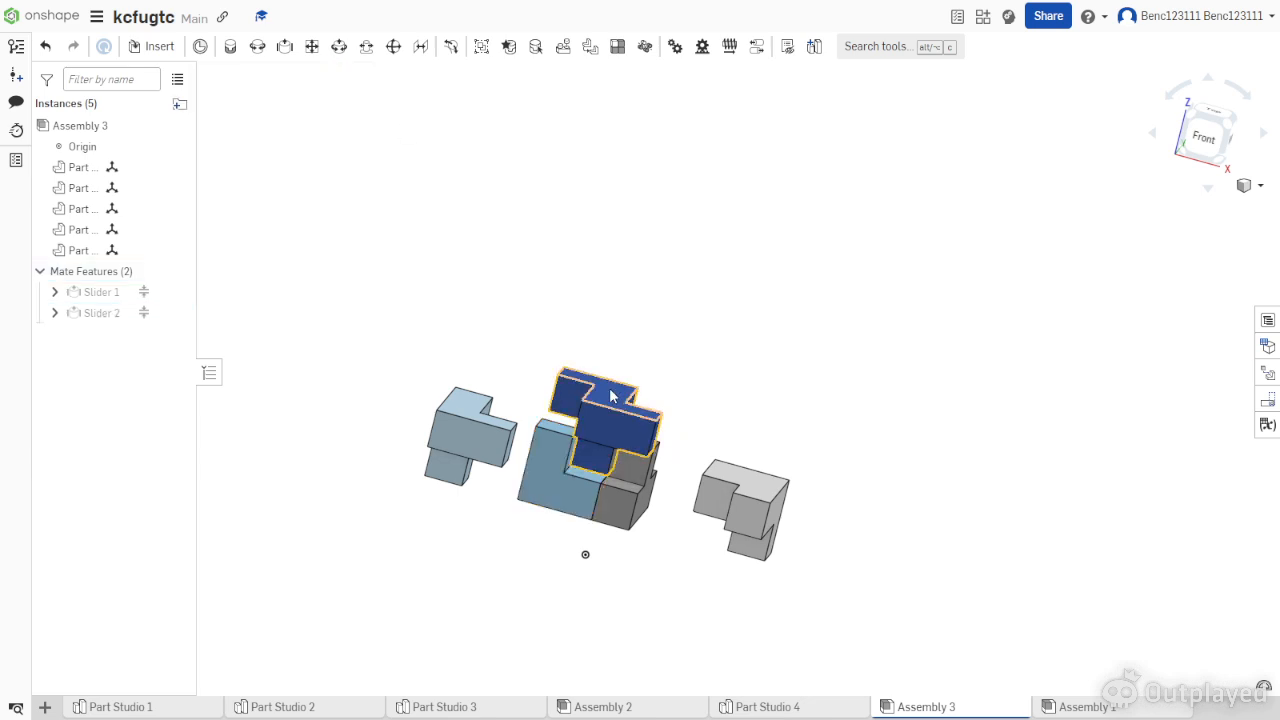
{"action": "left_click", "coordinate": [583, 445]}
{"action": "left_click", "coordinate": [584, 445]}
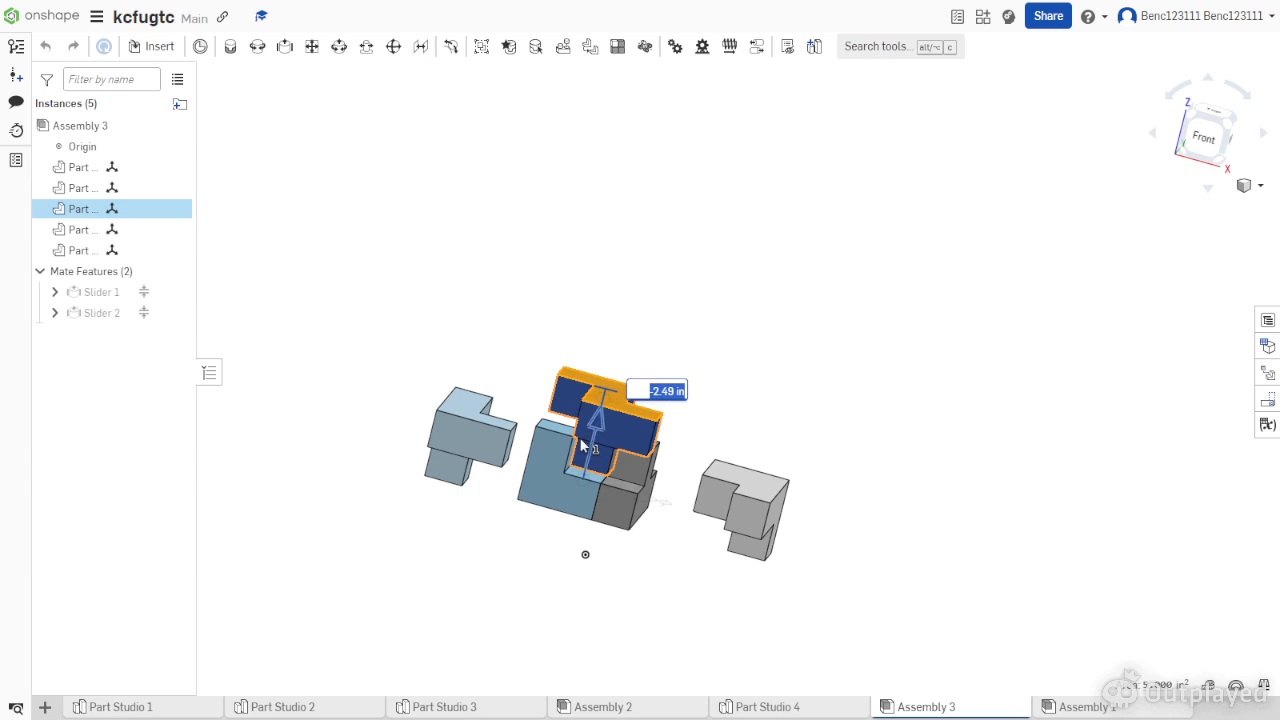
{"action": "left_click_drag", "start_coordinate": [583, 445], "coordinate": [640, 257]}
{"action": "left_click", "coordinate": [462, 252]}
Edit the maximum distance limit of Slider 2.
{"action": "left_click", "coordinate": [184, 318]}
{"action": "double_click", "coordinate": [184, 321]}
{"action": "left_click", "coordinate": [350, 247]}
{"action": "left_click", "coordinate": [338, 74]}
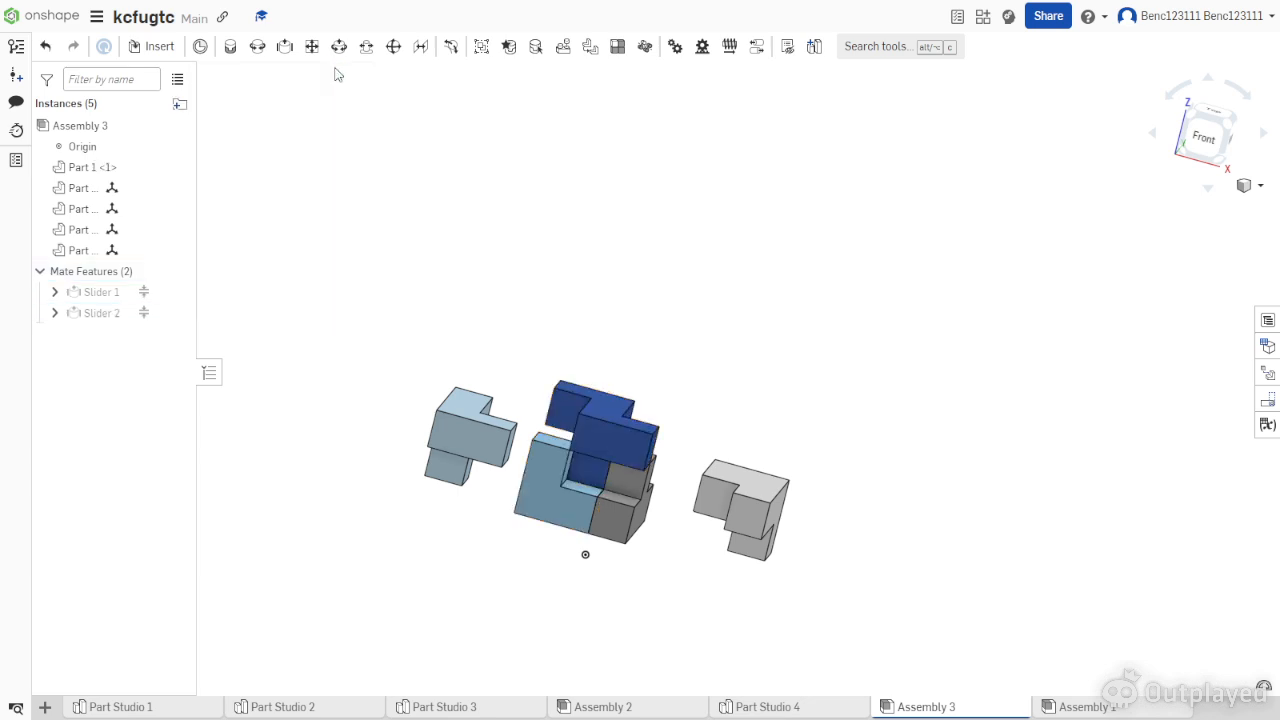
Slide Part 3 up out of Parts 1 and 2, and slide it back down until it seats between them.
{"action": "left_click", "coordinate": [604, 410]}
{"action": "left_click_drag", "start_coordinate": [618, 366], "coordinate": [666, 208]}
{"action": "right_click_drag", "start_coordinate": [774, 371], "coordinate": [728, 380]}
{"action": "left_click", "coordinate": [798, 352]}
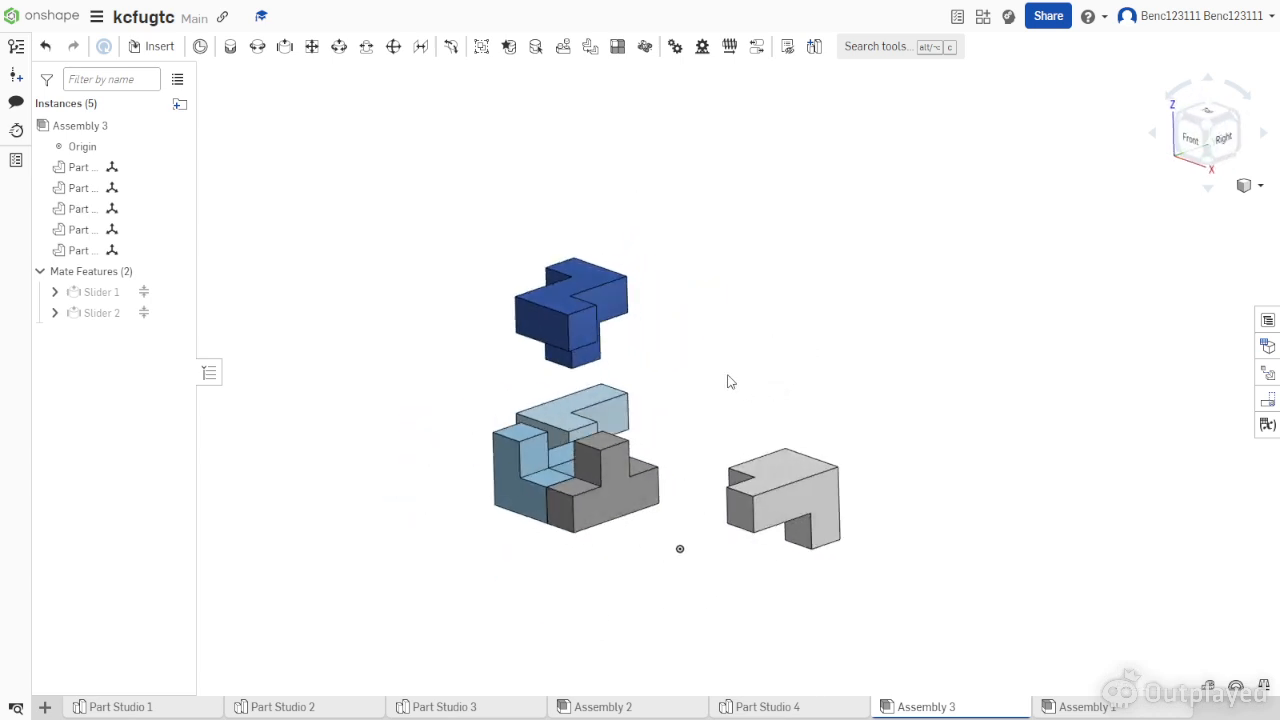
{"action": "left_click", "coordinate": [568, 308]}
{"action": "left_click_drag", "start_coordinate": [569, 266], "coordinate": [571, 465]}
{"action": "left_click", "coordinate": [322, 460]}
{"action": "right_click_drag", "start_coordinate": [322, 462], "coordinate": [352, 472]}
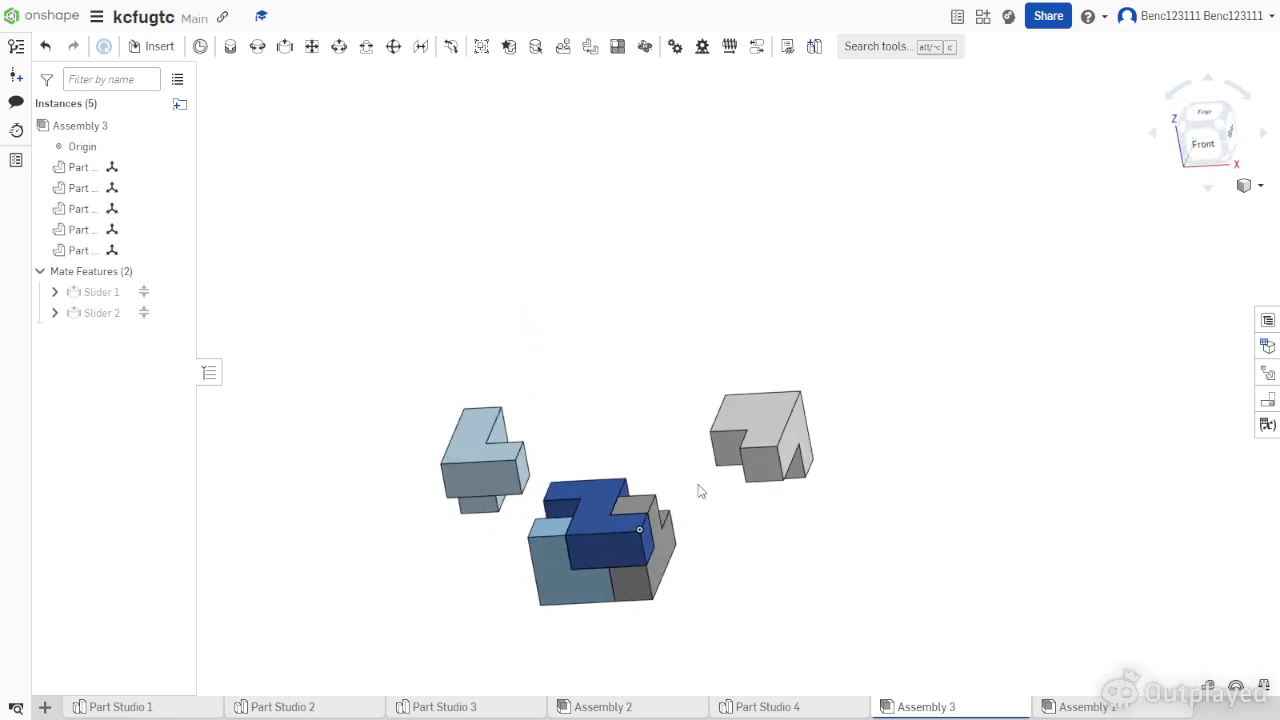
Create a slider mate between the inner edge of Part 4's notch and the upper outer edge of Part 3.
{"action": "left_click", "coordinate": [82, 231]}
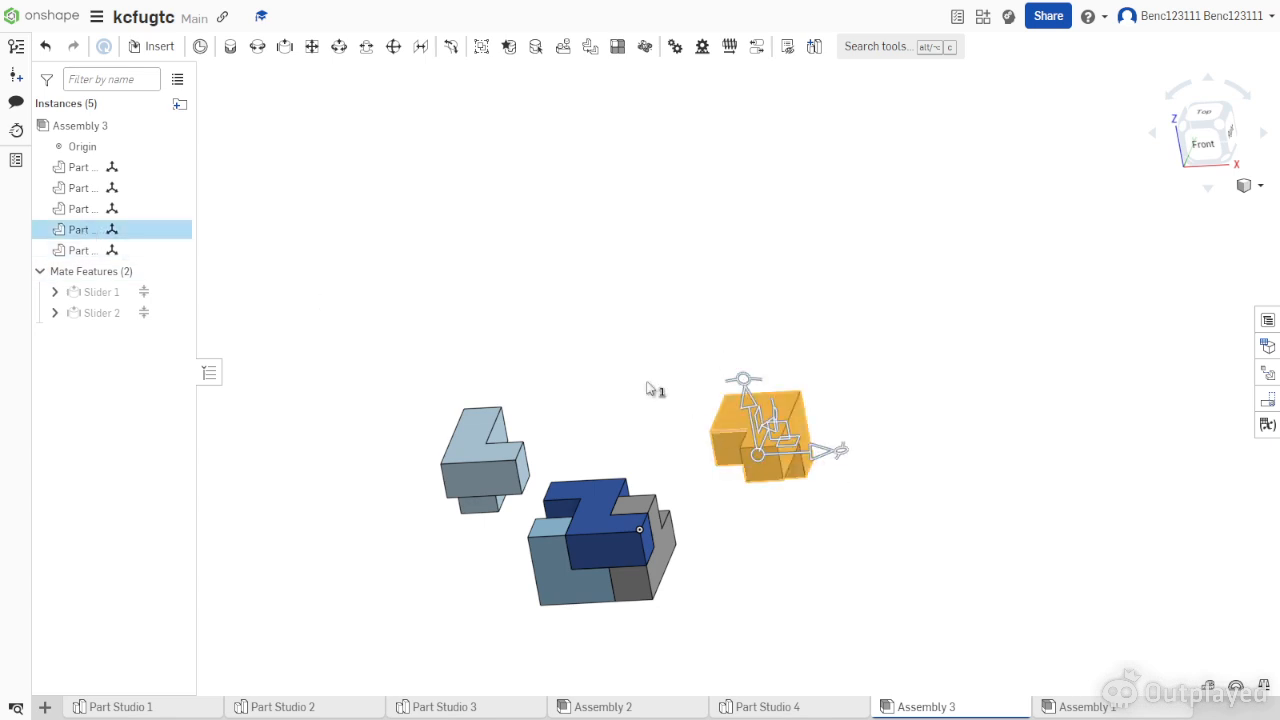
{"action": "left_click", "coordinate": [601, 320]}
{"action": "right_click_drag", "start_coordinate": [601, 320], "coordinate": [471, 354]}
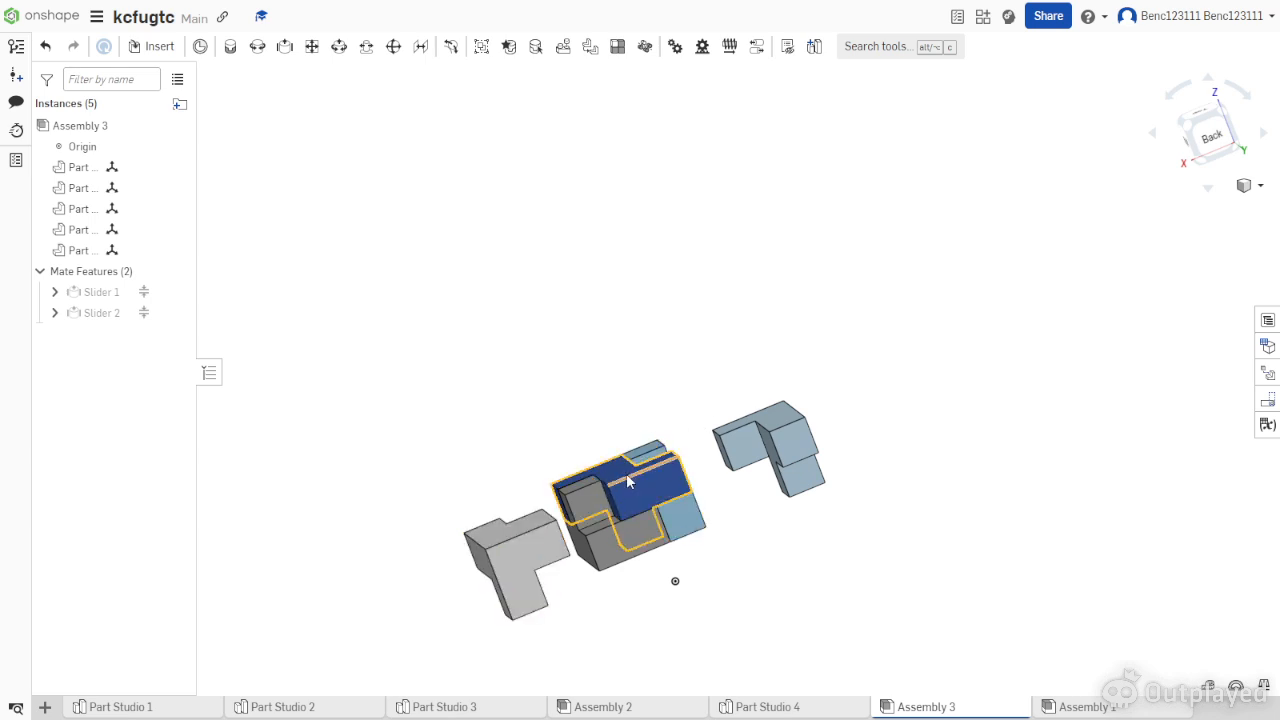
{"action": "left_click", "coordinate": [286, 48]}
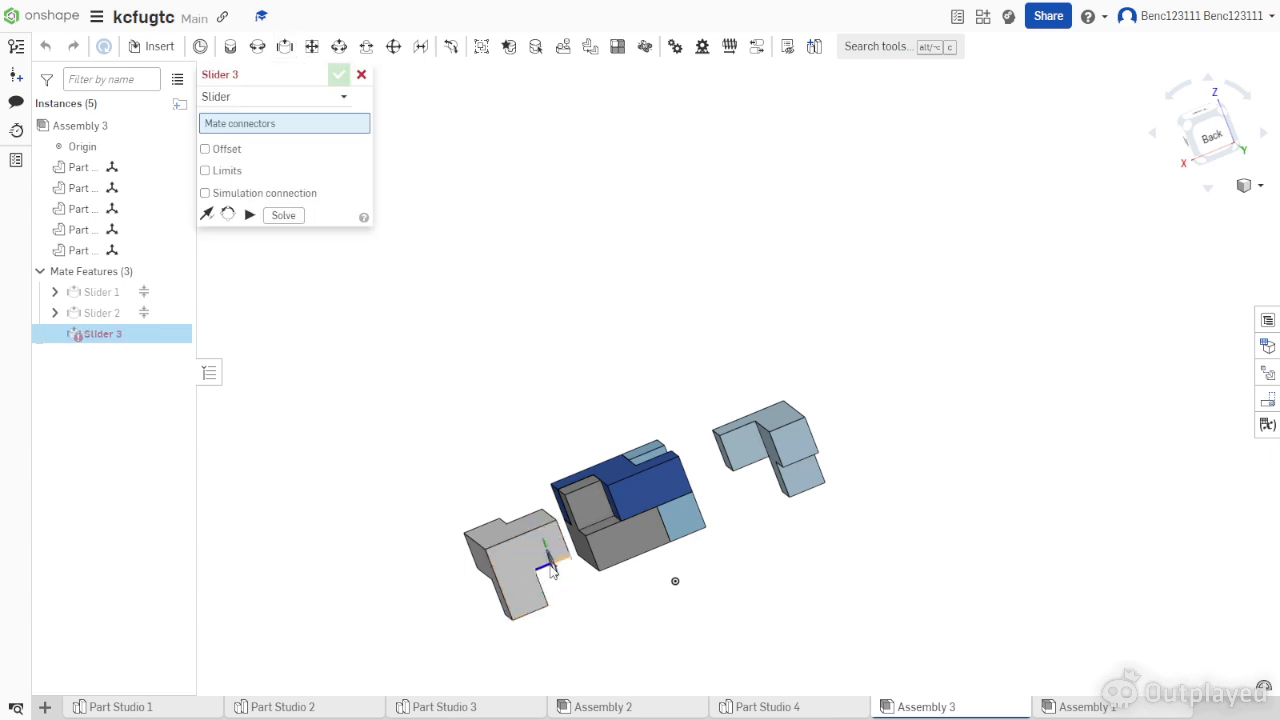
{"action": "left_click", "coordinate": [550, 568]}
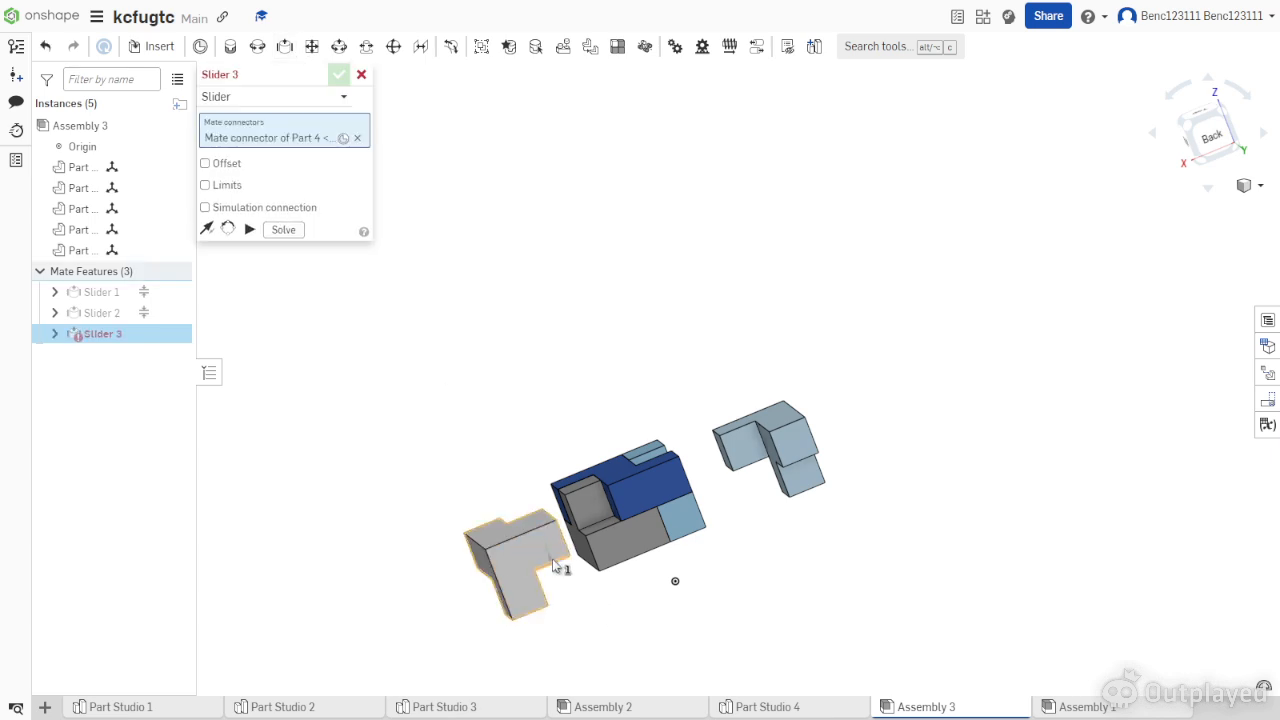
{"action": "left_click", "coordinate": [626, 477]}
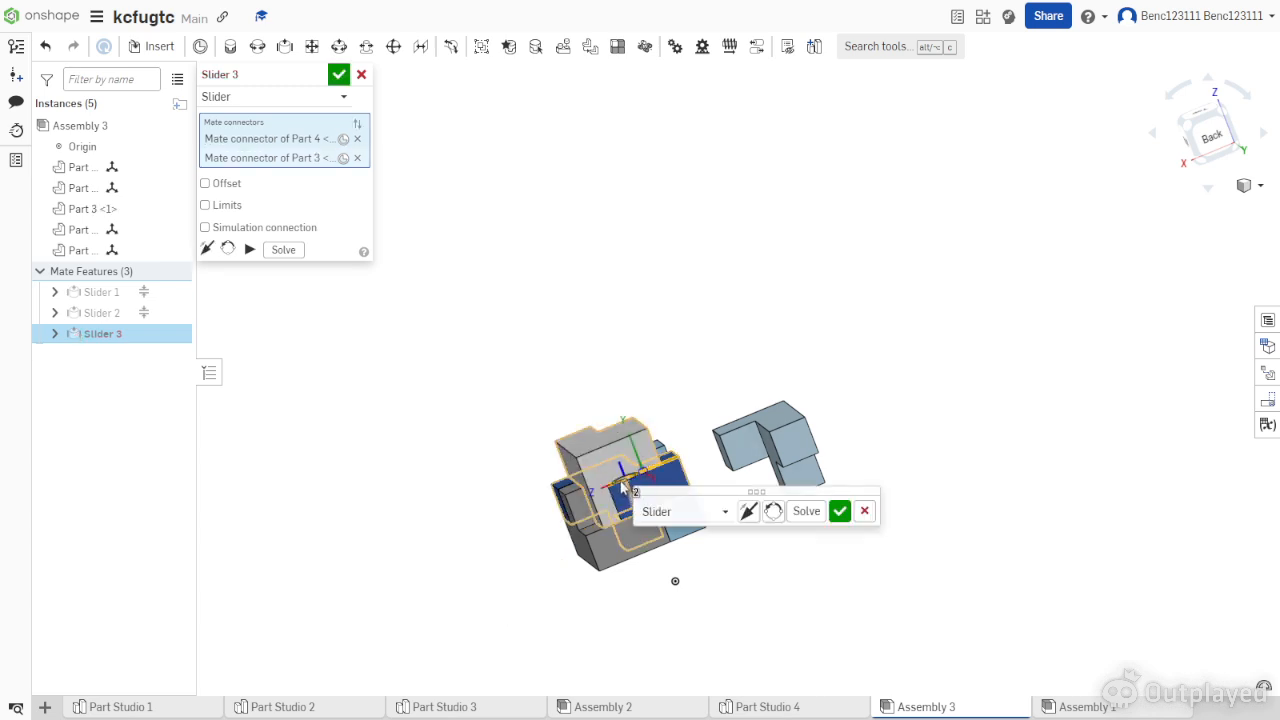
{"action": "left_click", "coordinate": [357, 158]}
{"action": "key", "text": "Left"}
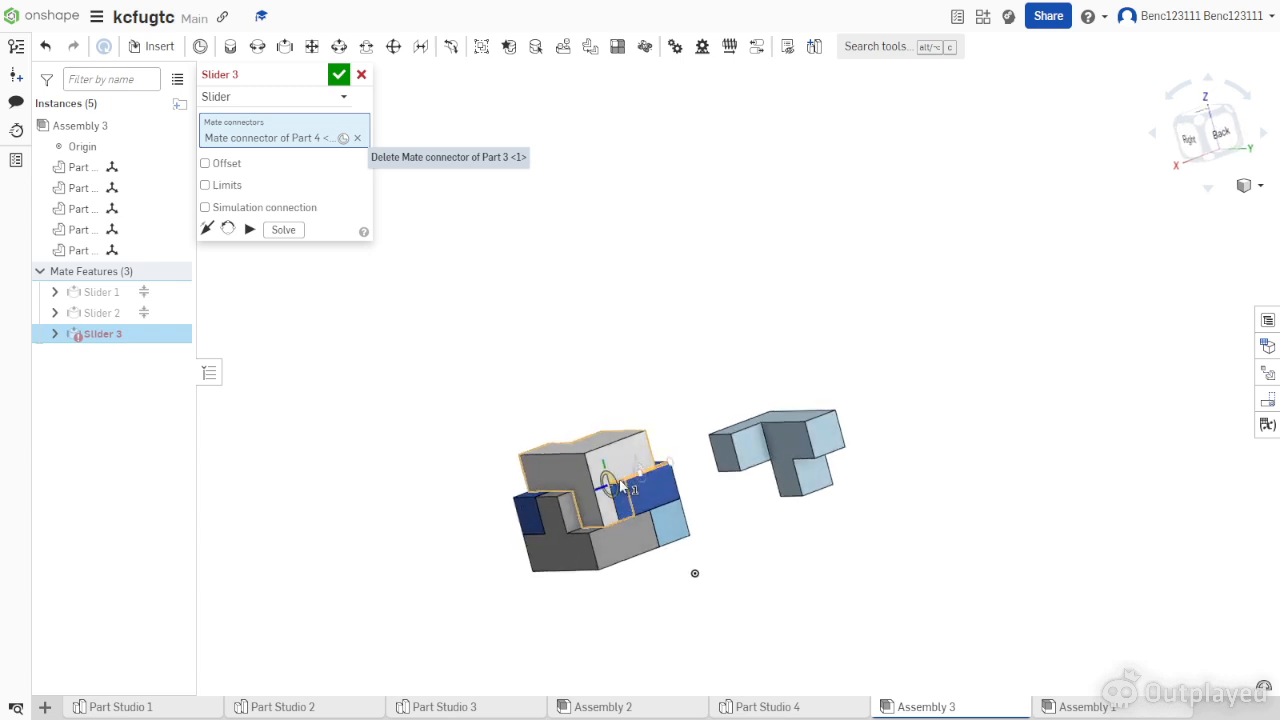
{"action": "left_click", "coordinate": [620, 485]}
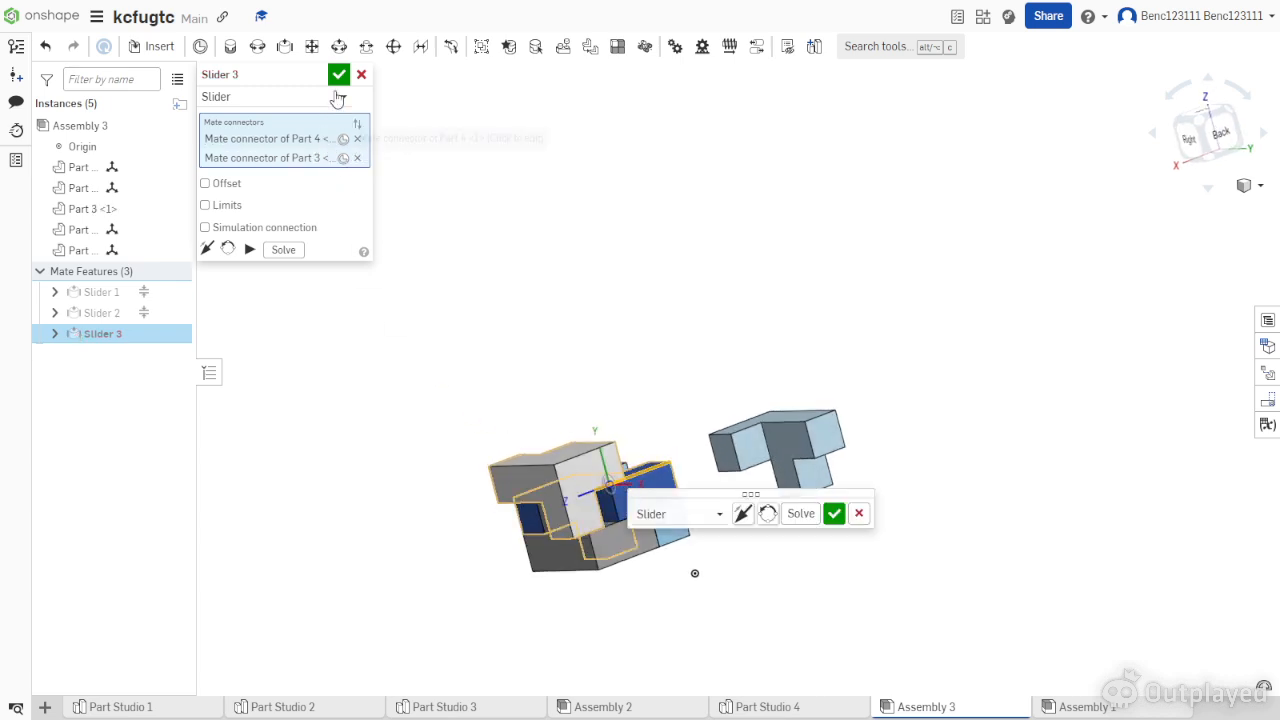
Limit Slider 3 to a minimum of -3.5 in and a maximum of 0.5 in.
{"action": "left_click", "coordinate": [221, 205]}
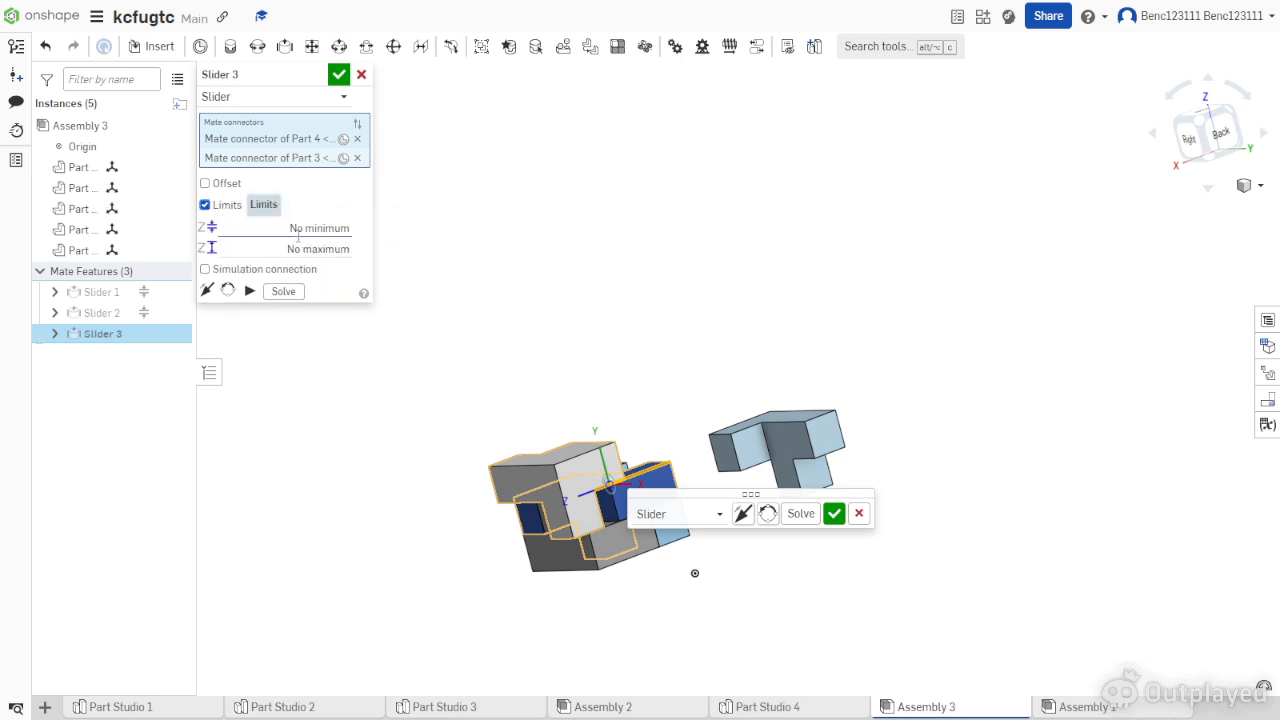
{"action": "left_click", "coordinate": [212, 248]}
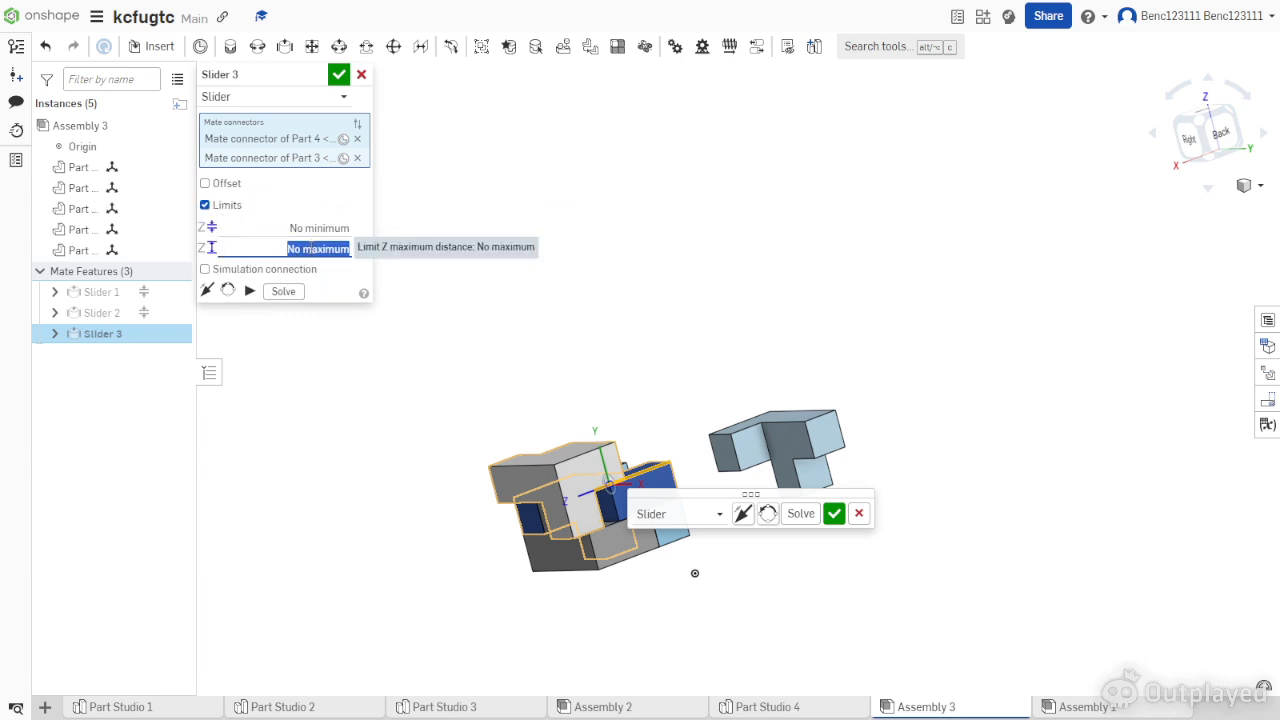
{"action": "left_click", "coordinate": [305, 230]}
{"action": "type", "text": "5"}
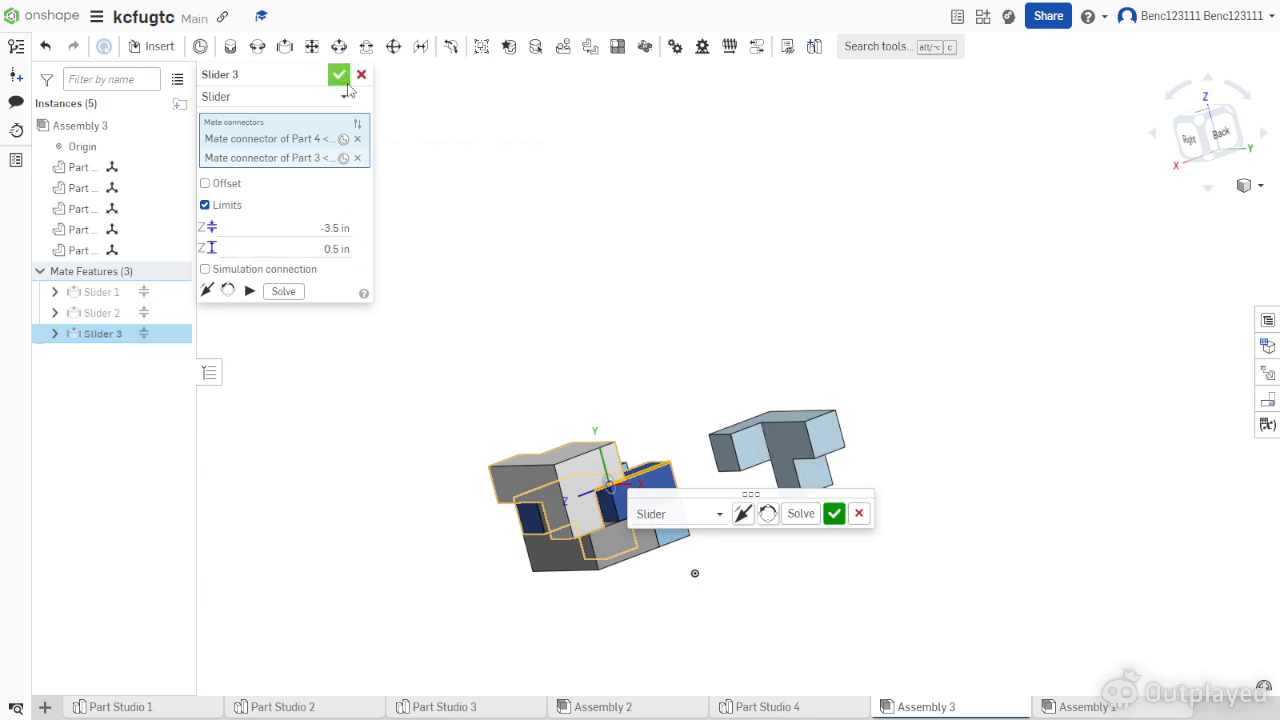
{"action": "left_click", "coordinate": [339, 75]}
Test Slider 3 by moving Part 4 about -2.08 in along its slide direction.
{"action": "left_click", "coordinate": [537, 492]}
{"action": "left_click_drag", "start_coordinate": [481, 509], "coordinate": [571, 550]}
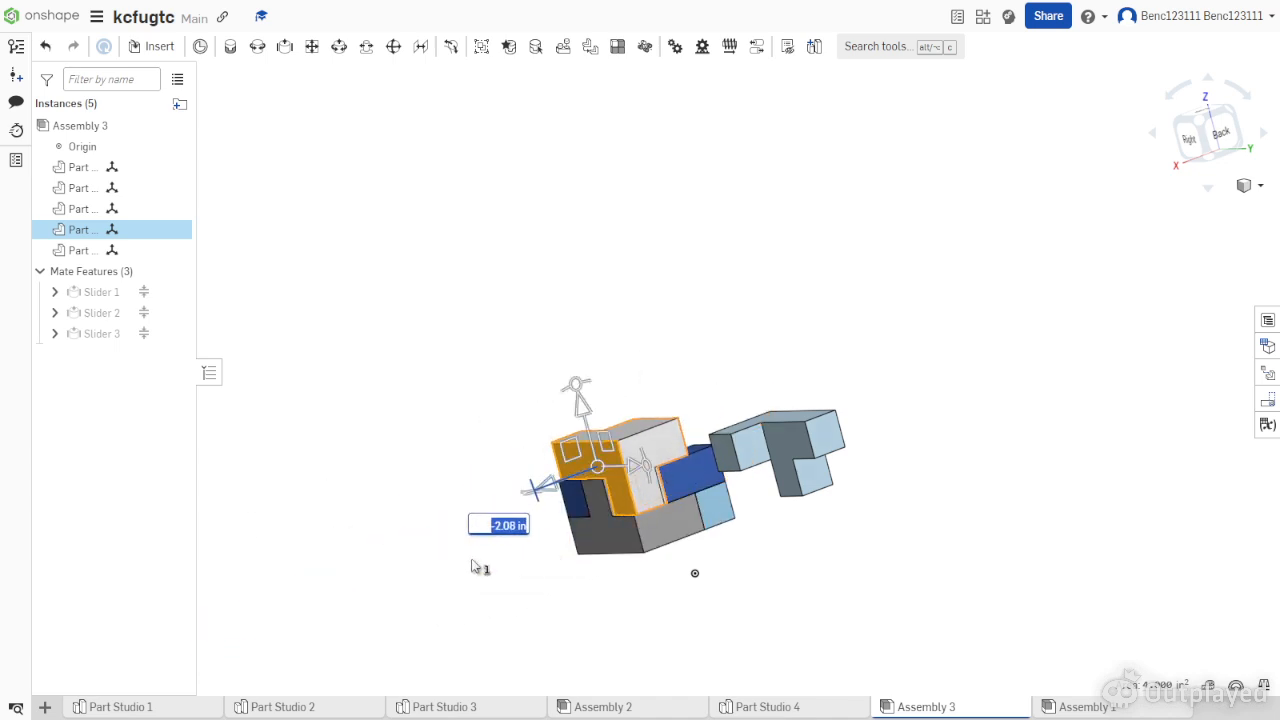
{"action": "left_click", "coordinate": [471, 560]}
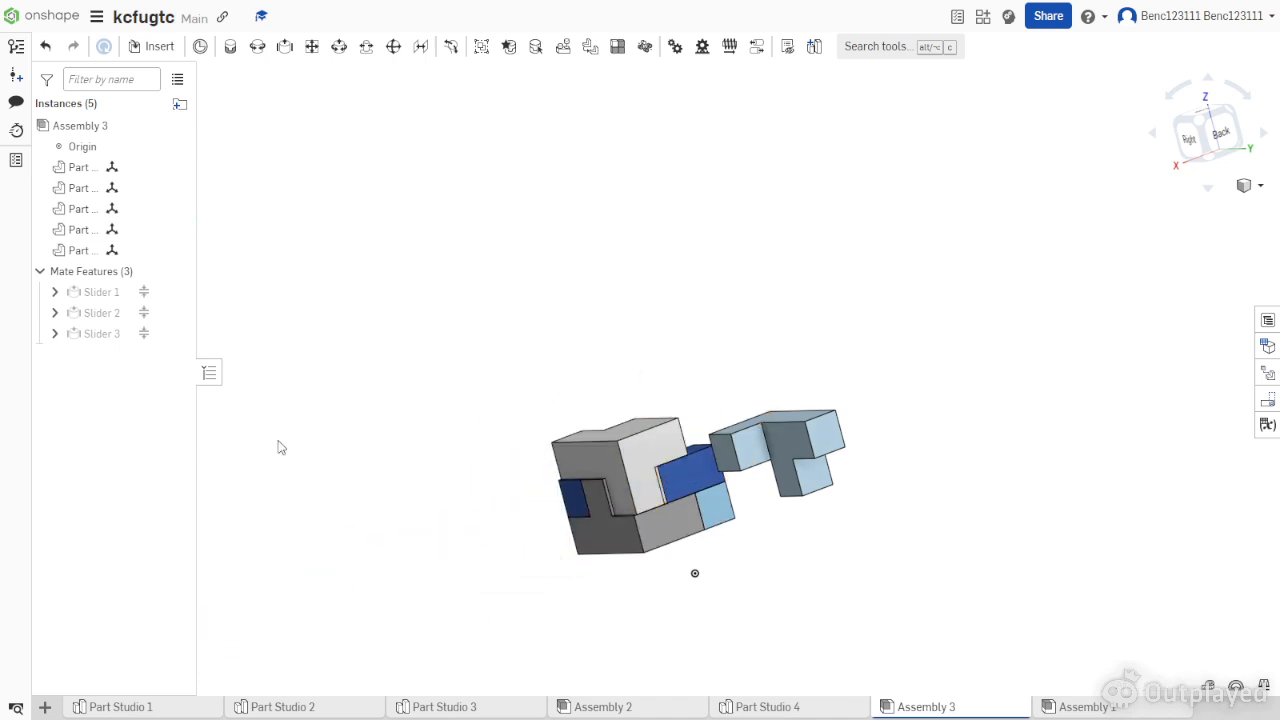
Edit Slider 3 so its limits run from a minimum of -0.5 in to a maximum of 3.5 in.
{"action": "double_click", "coordinate": [117, 336]}
{"action": "left_click", "coordinate": [311, 229]}
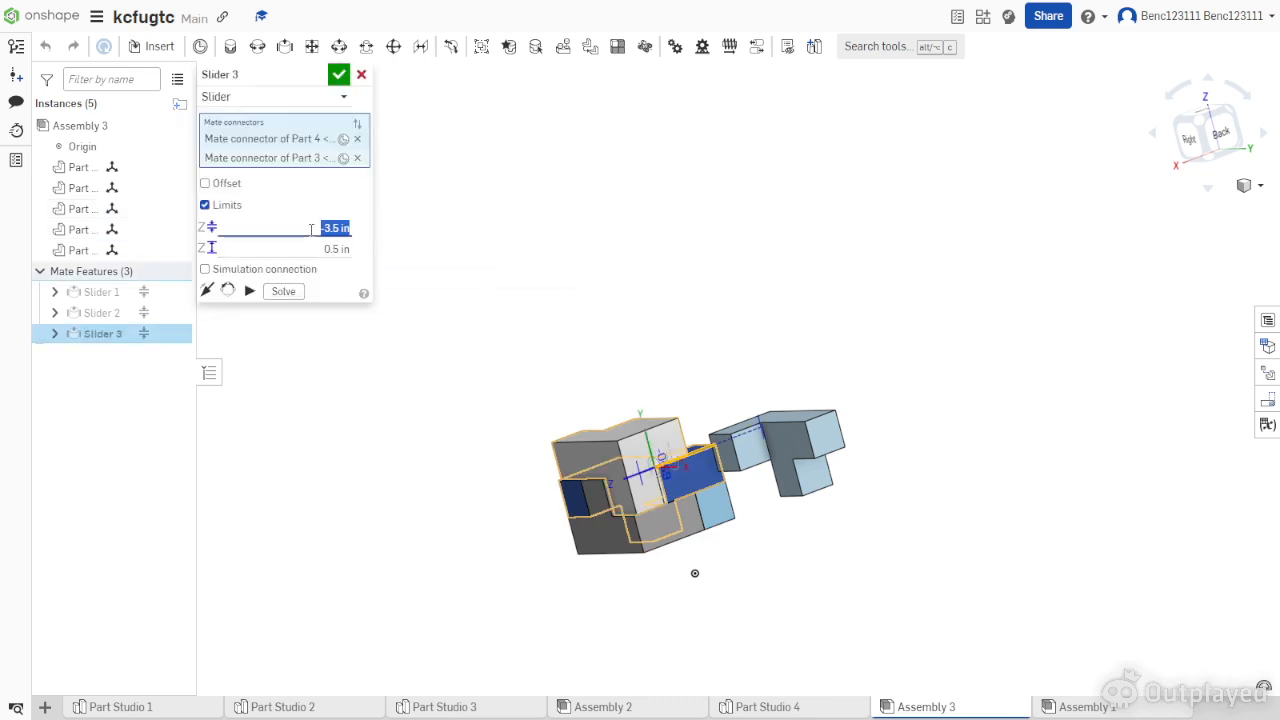
{"action": "type", "text": "-0.5"}
{"action": "left_click", "coordinate": [345, 250]}
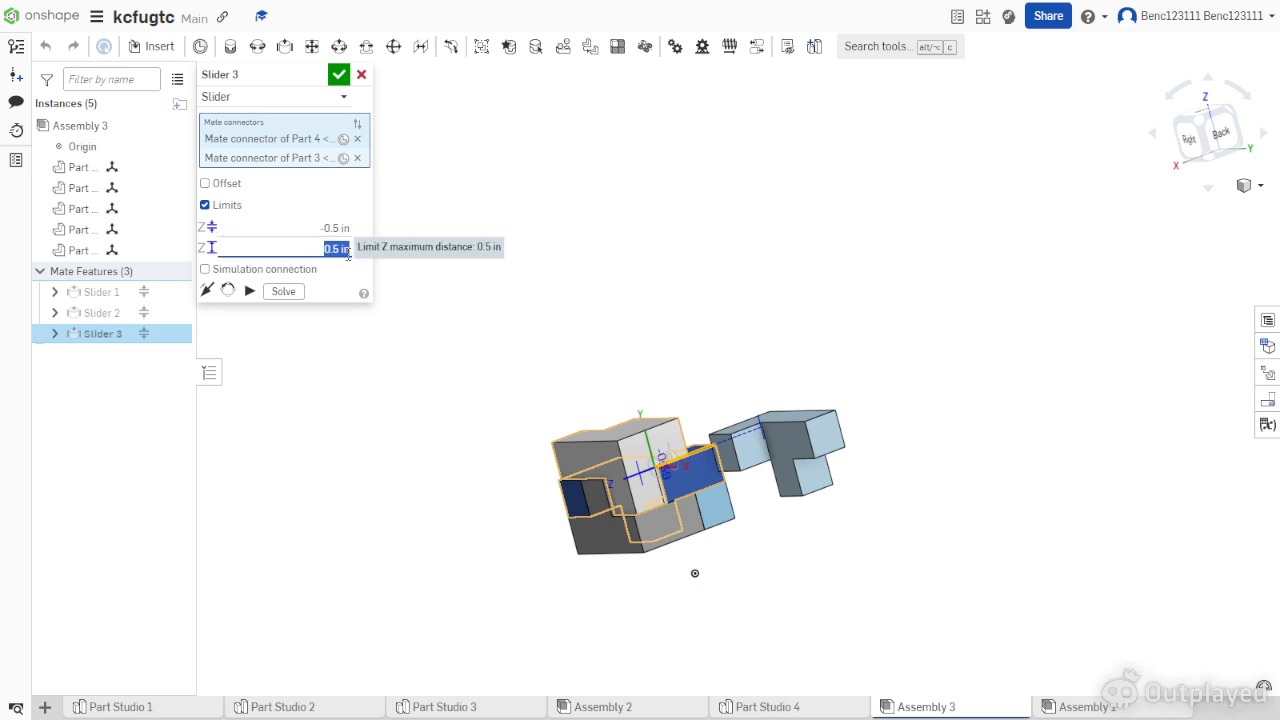
{"action": "type", "text": "3"}
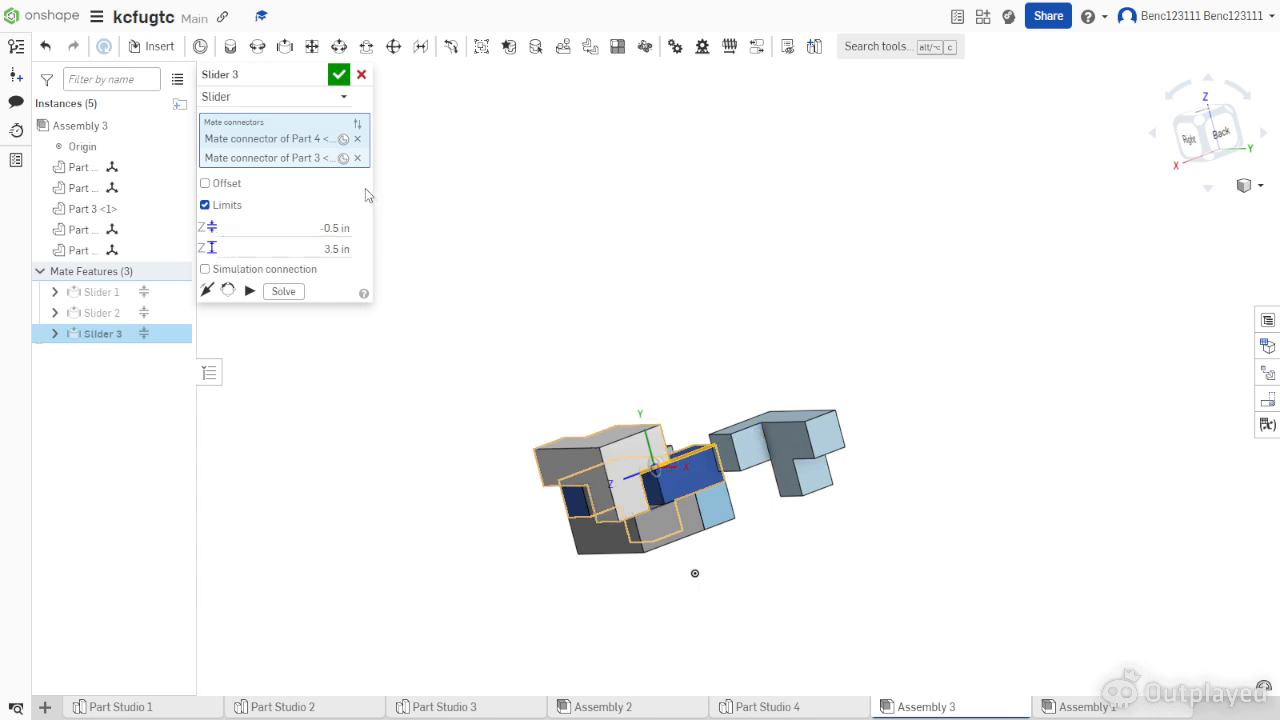
{"action": "left_click", "coordinate": [336, 77]}
Slide Part 4 along Slider 3 until it seats against Part 3.
{"action": "right_click_drag", "start_coordinate": [486, 317], "coordinate": [463, 329]}
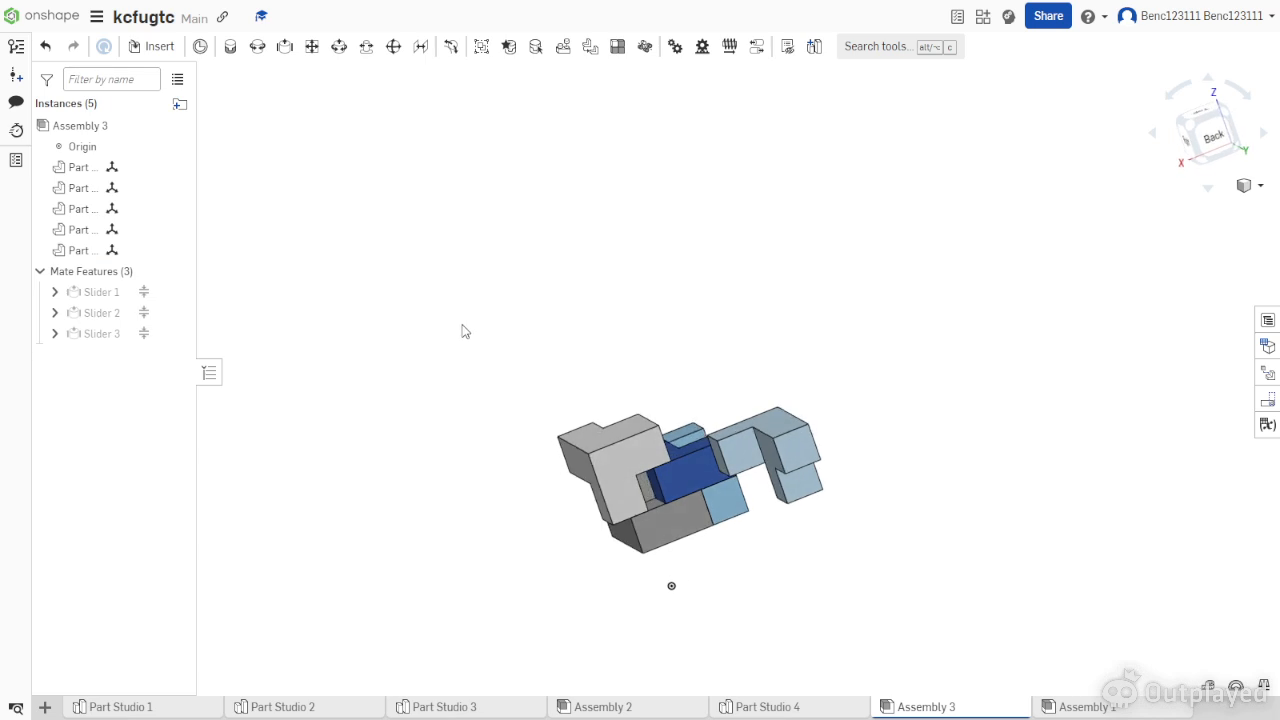
{"action": "left_click", "coordinate": [582, 467]}
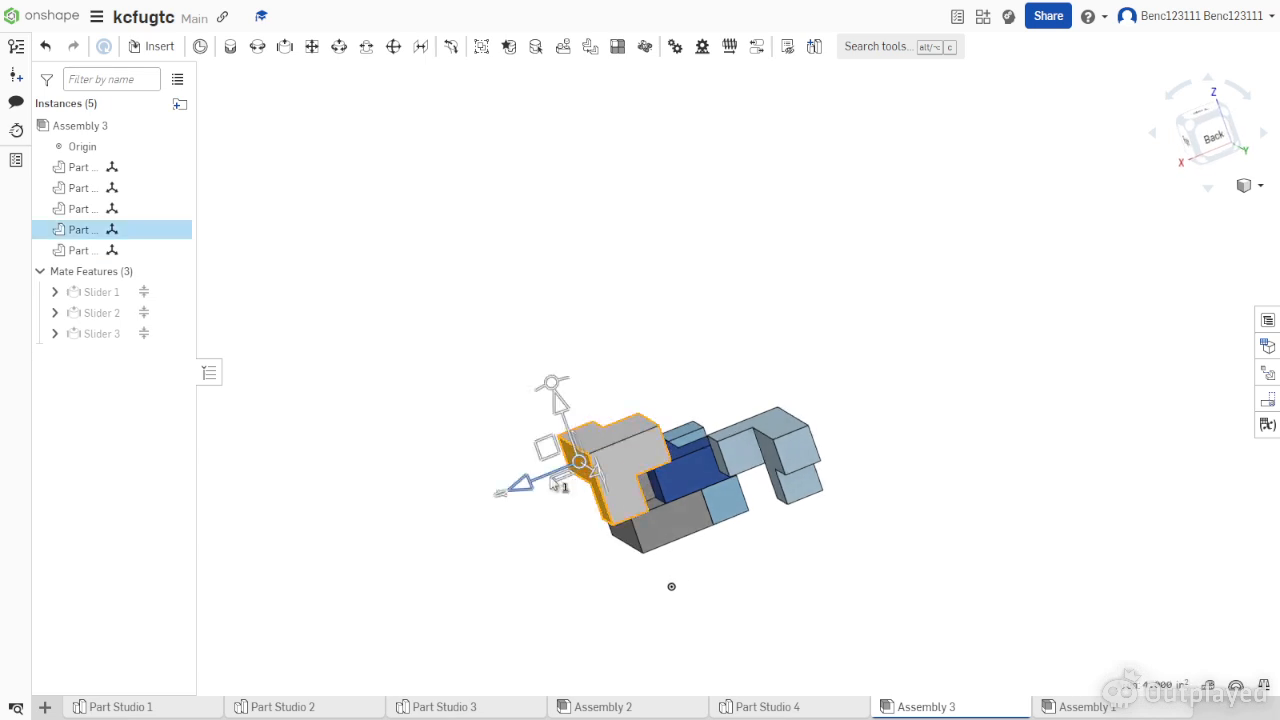
{"action": "left_click_drag", "start_coordinate": [482, 504], "coordinate": [583, 433]}
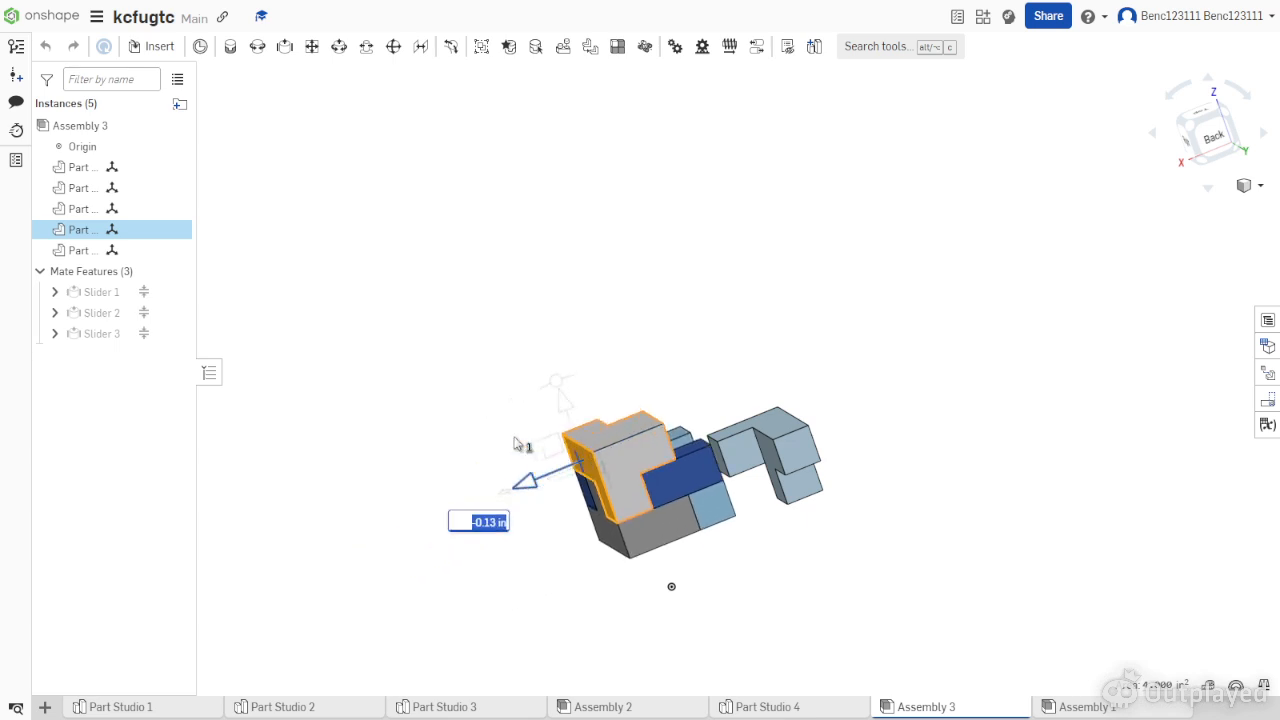
{"action": "left_click", "coordinate": [417, 446]}
Create a slider mate between the inner corner edge of Part 5 and the matching inner corner edge of Part 4.
{"action": "right_click_drag", "start_coordinate": [417, 440], "coordinate": [436, 490]}
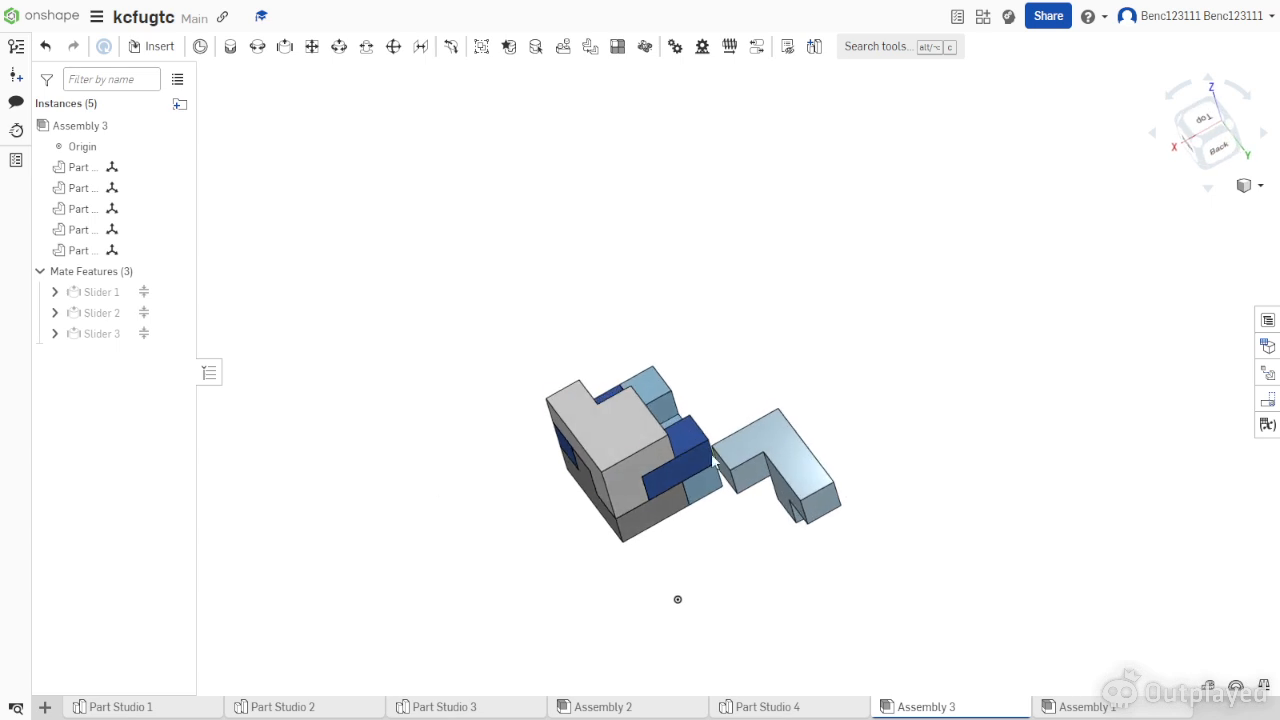
{"action": "right_click_drag", "start_coordinate": [817, 468], "coordinate": [676, 569]}
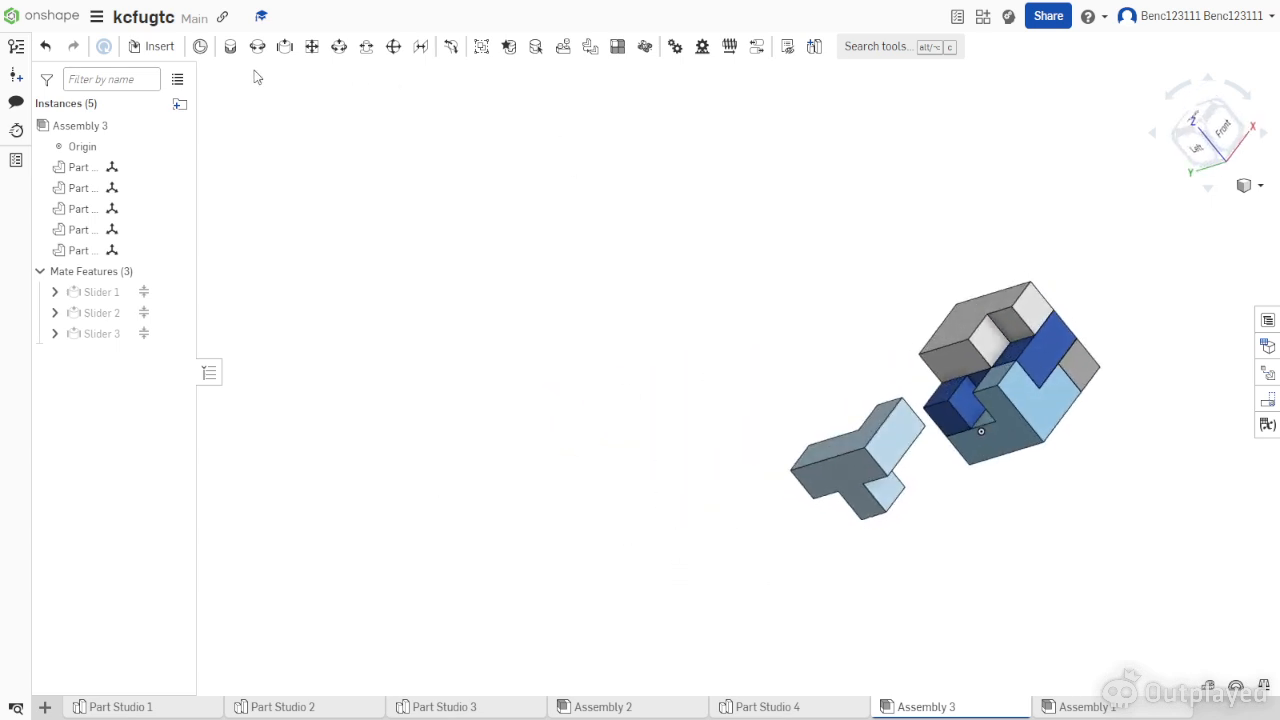
{"action": "left_click", "coordinate": [285, 47]}
{"action": "right_click_drag", "start_coordinate": [984, 566], "coordinate": [1042, 608]}
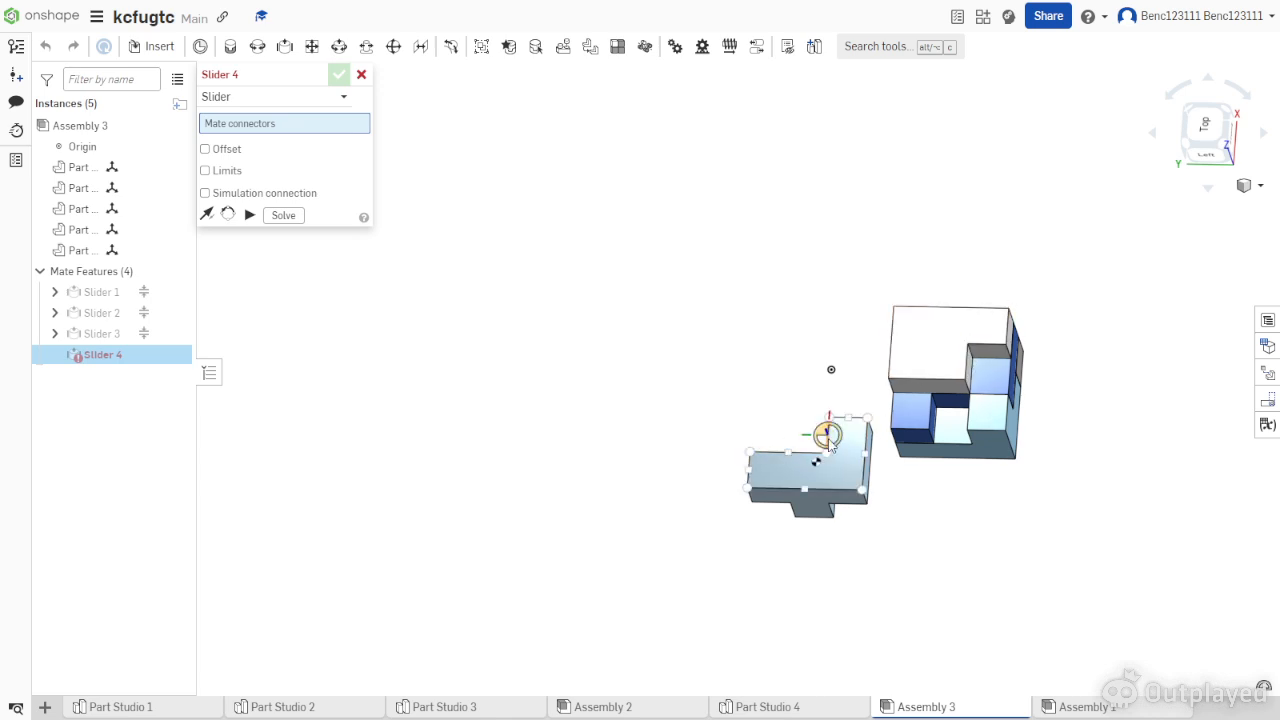
{"action": "left_click", "coordinate": [829, 445]}
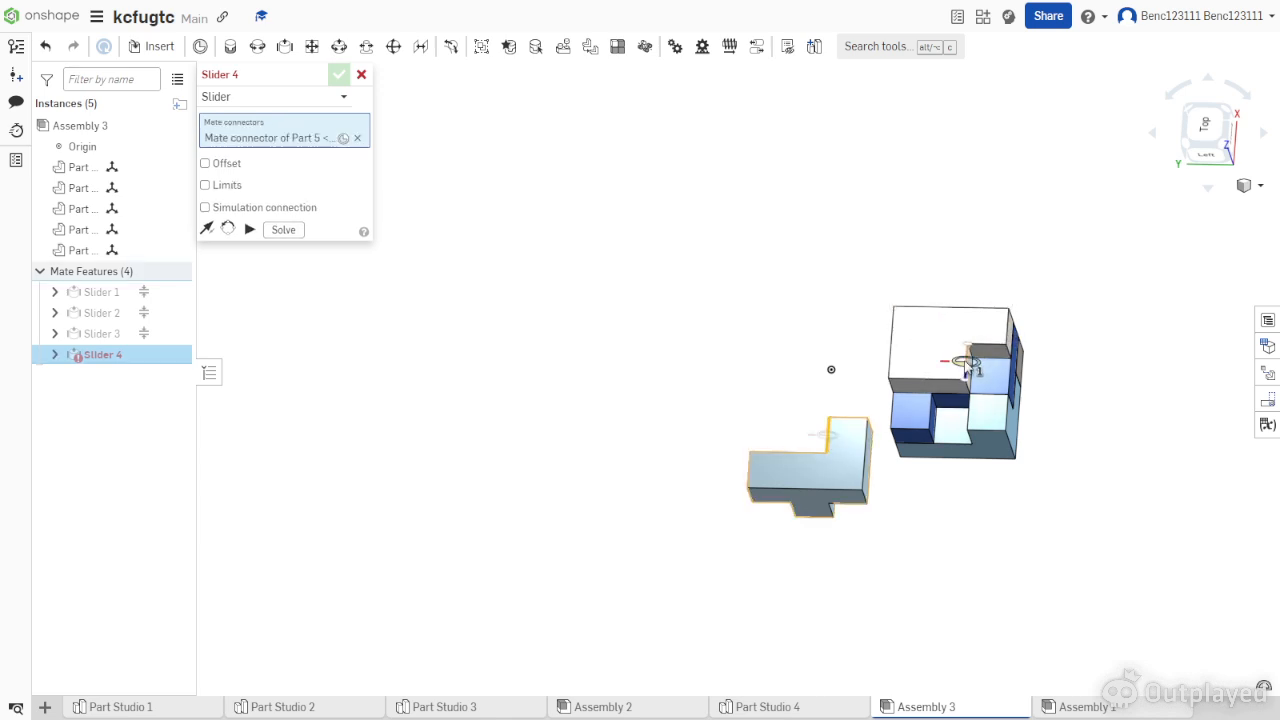
{"action": "left_click", "coordinate": [964, 361]}
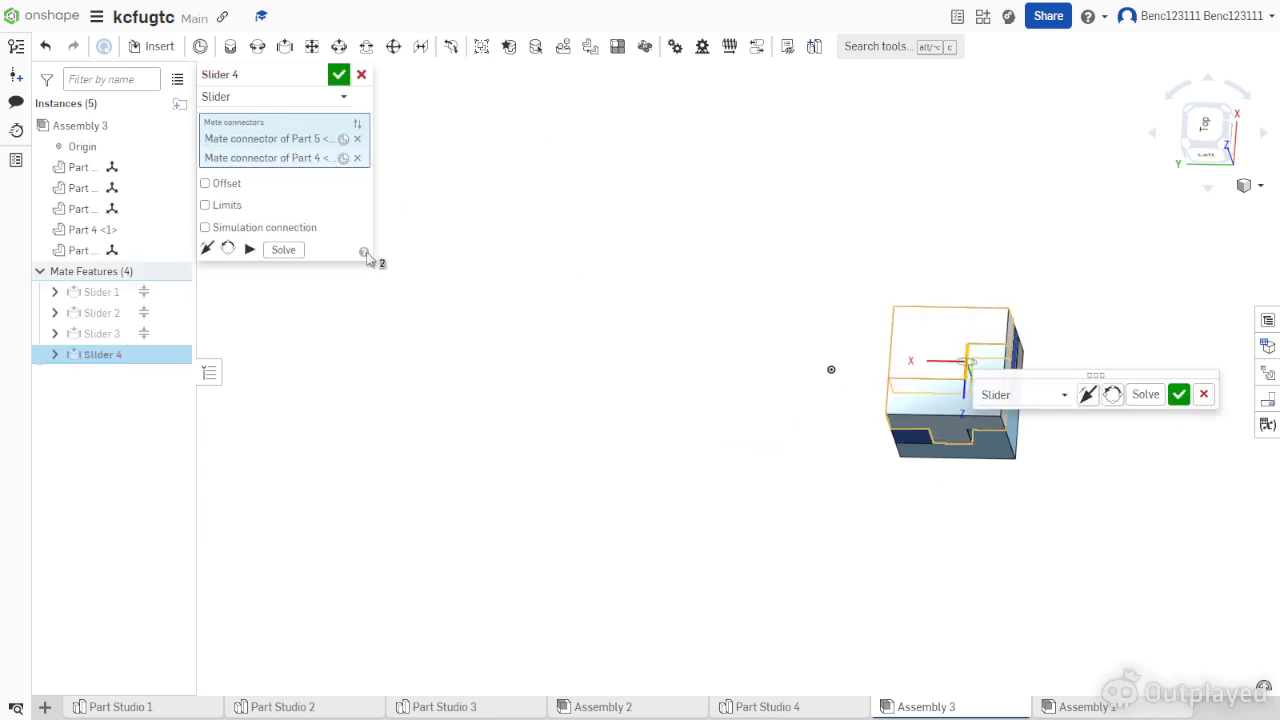
Limit Slider 4 to a minimum of -3 in and a maximum of 0 in.
{"action": "left_click", "coordinate": [224, 214]}
{"action": "right_click_drag", "start_coordinate": [709, 449], "coordinate": [690, 425]}
{"action": "left_click", "coordinate": [314, 250]}
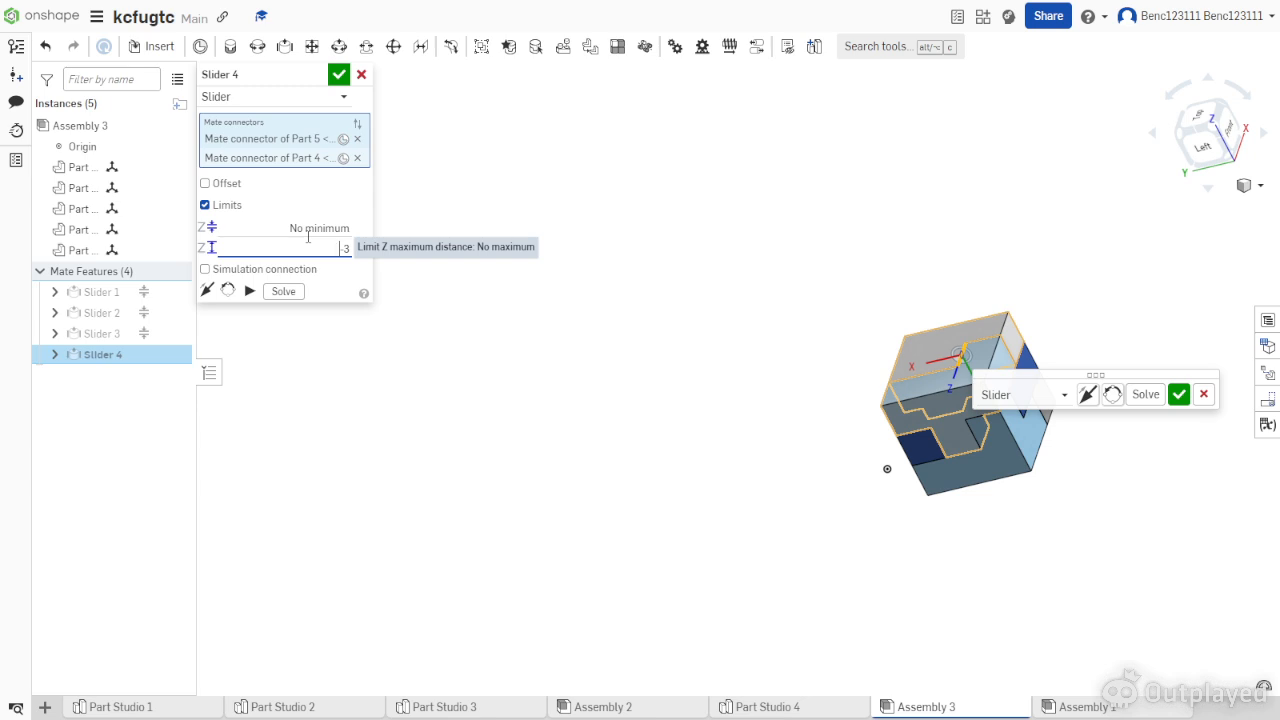
{"action": "left_click", "coordinate": [304, 230]}
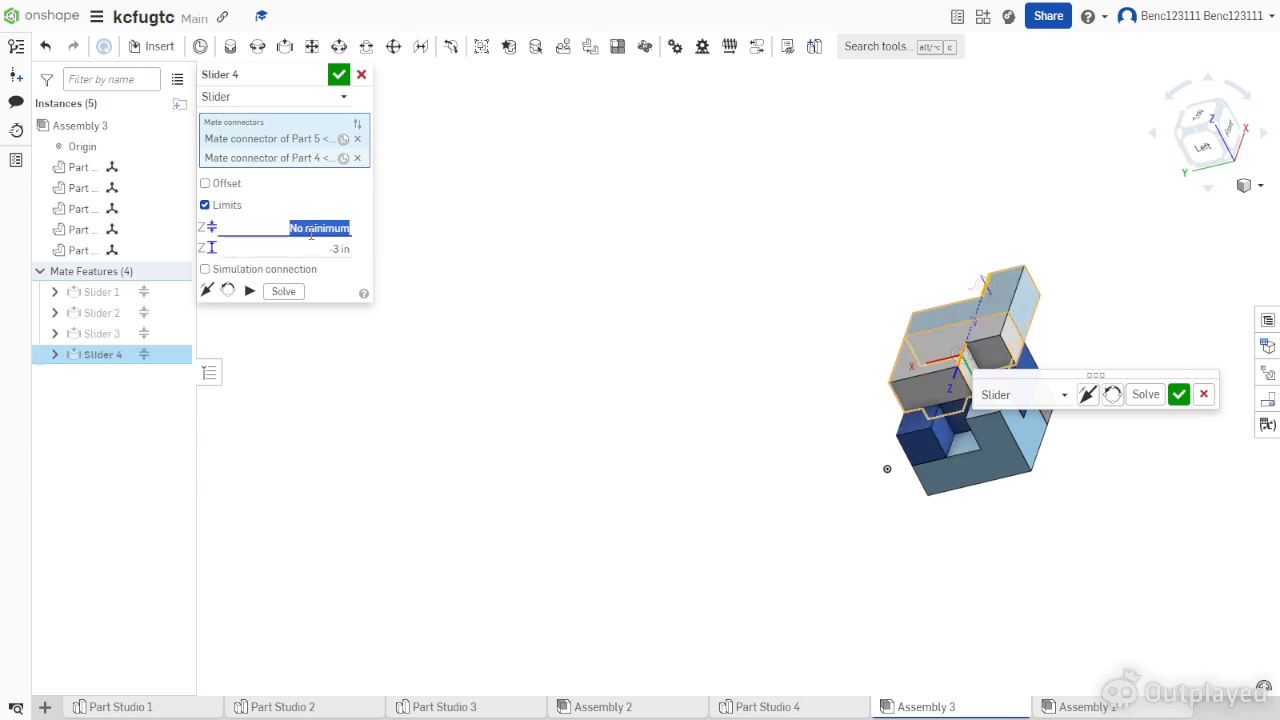
{"action": "type", "text": "6"}
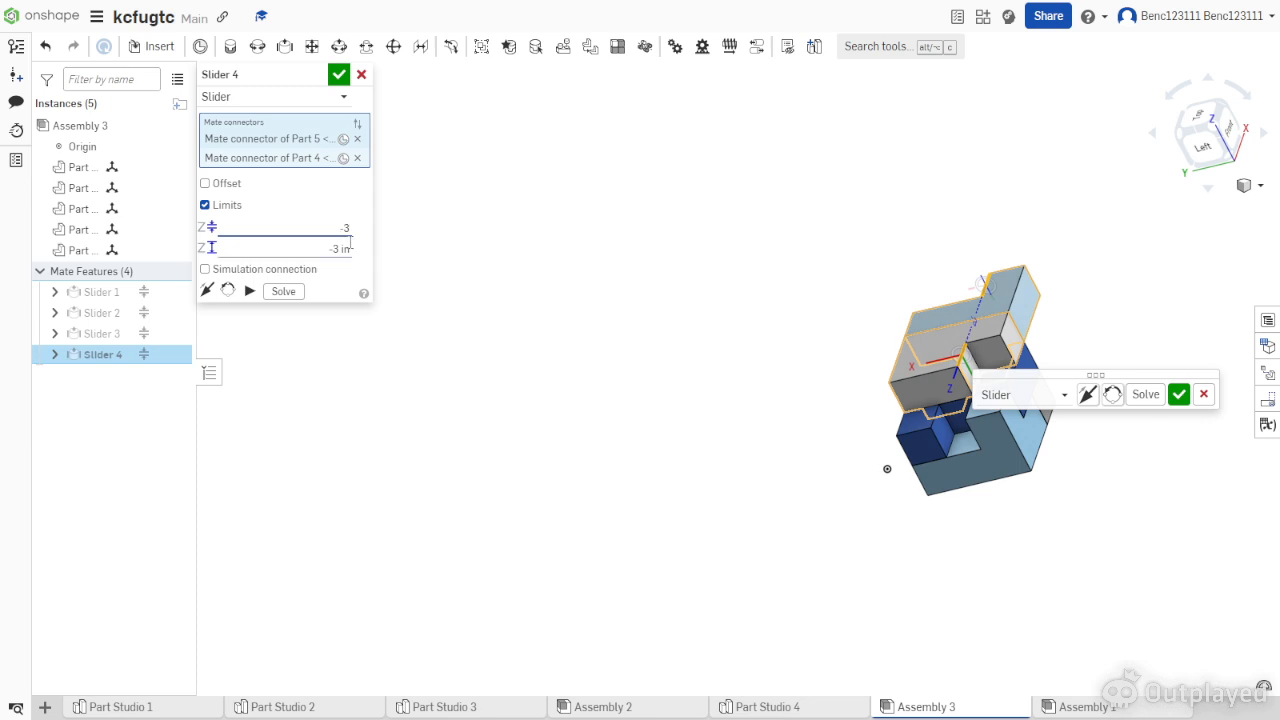
{"action": "key", "text": "Tab"}
{"action": "type", "text": "0"}
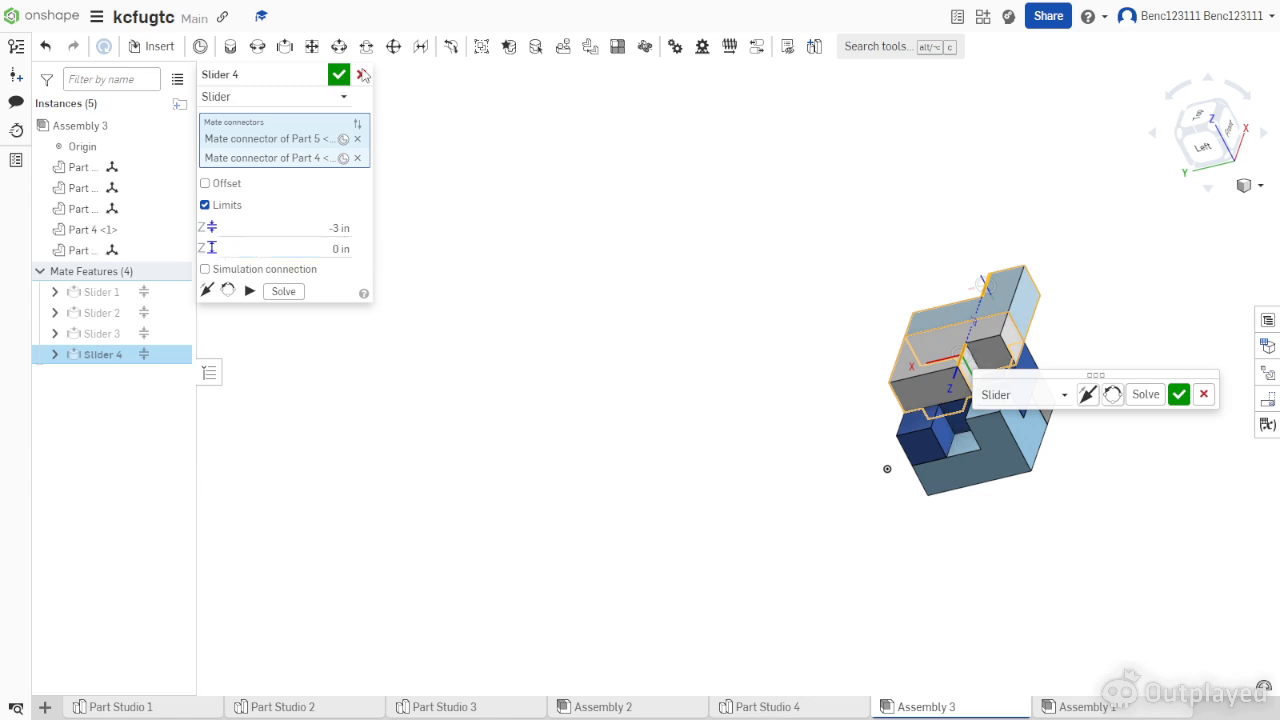
{"action": "left_click", "coordinate": [336, 80]}
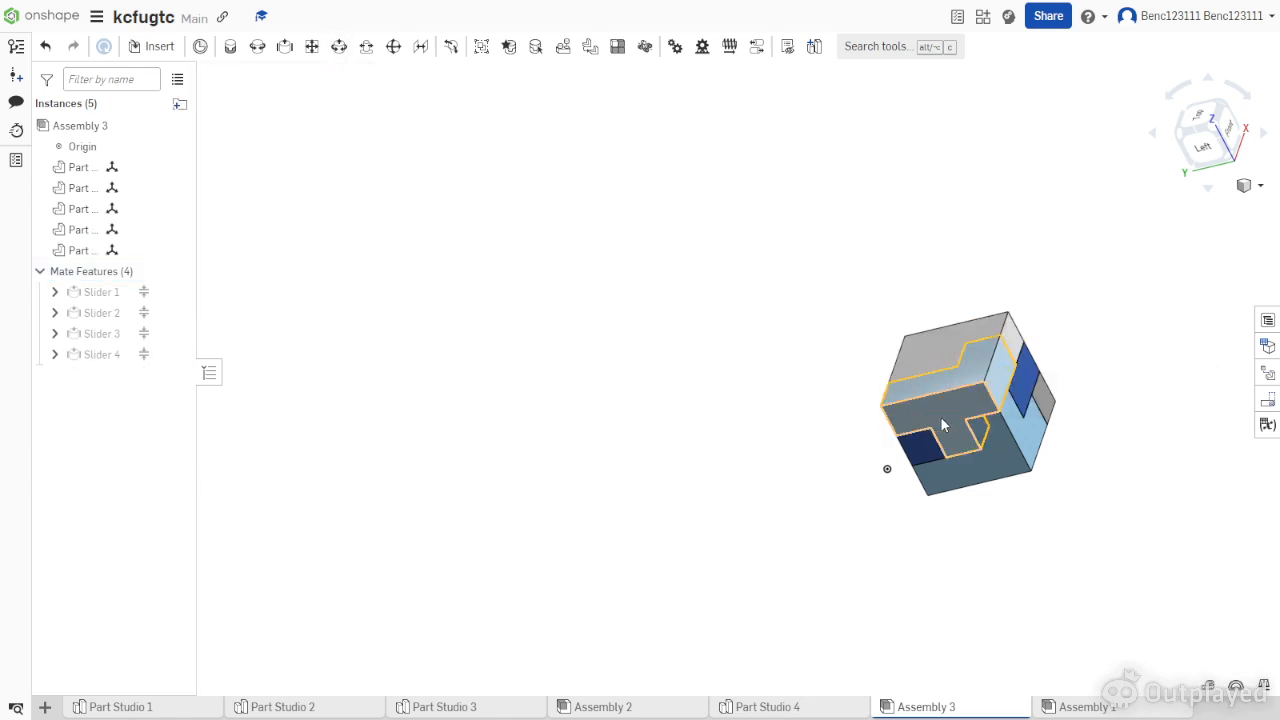
Test Slider 4 by moving Part 5 about -2.64 in along its slide direction.
{"action": "left_click", "coordinate": [928, 405]}
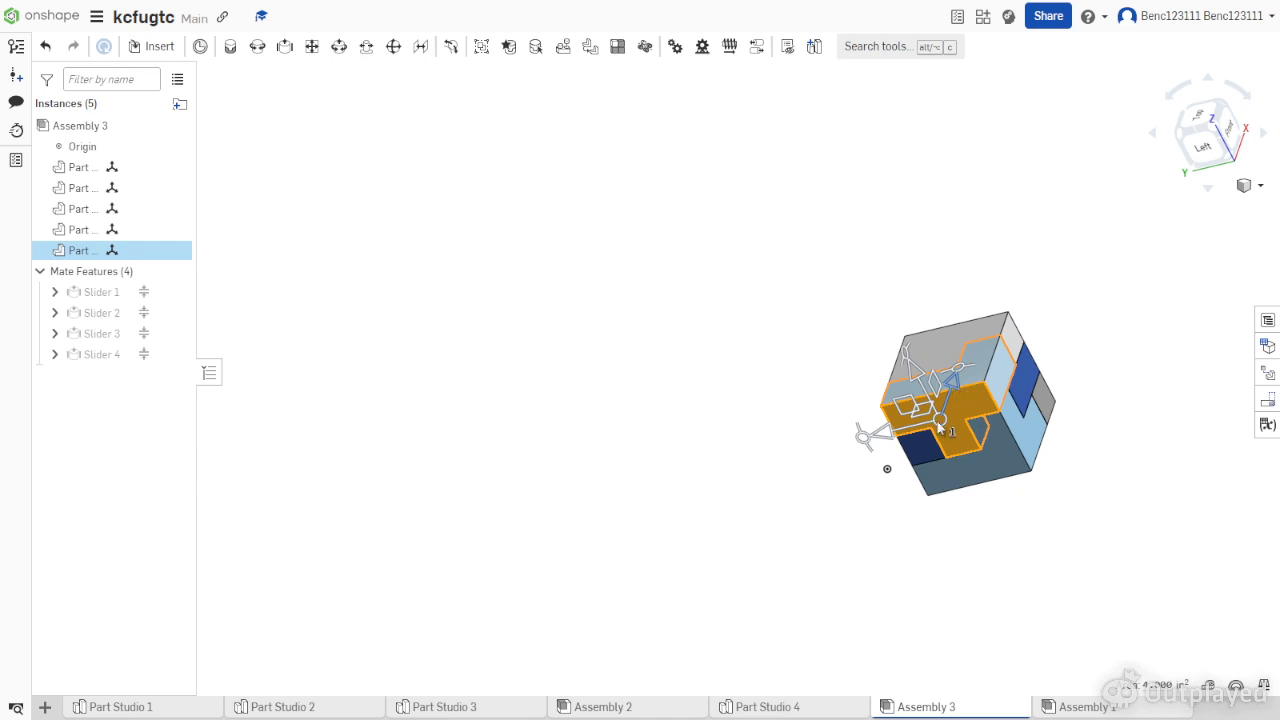
{"action": "left_click_drag", "start_coordinate": [917, 470], "coordinate": [970, 412]}
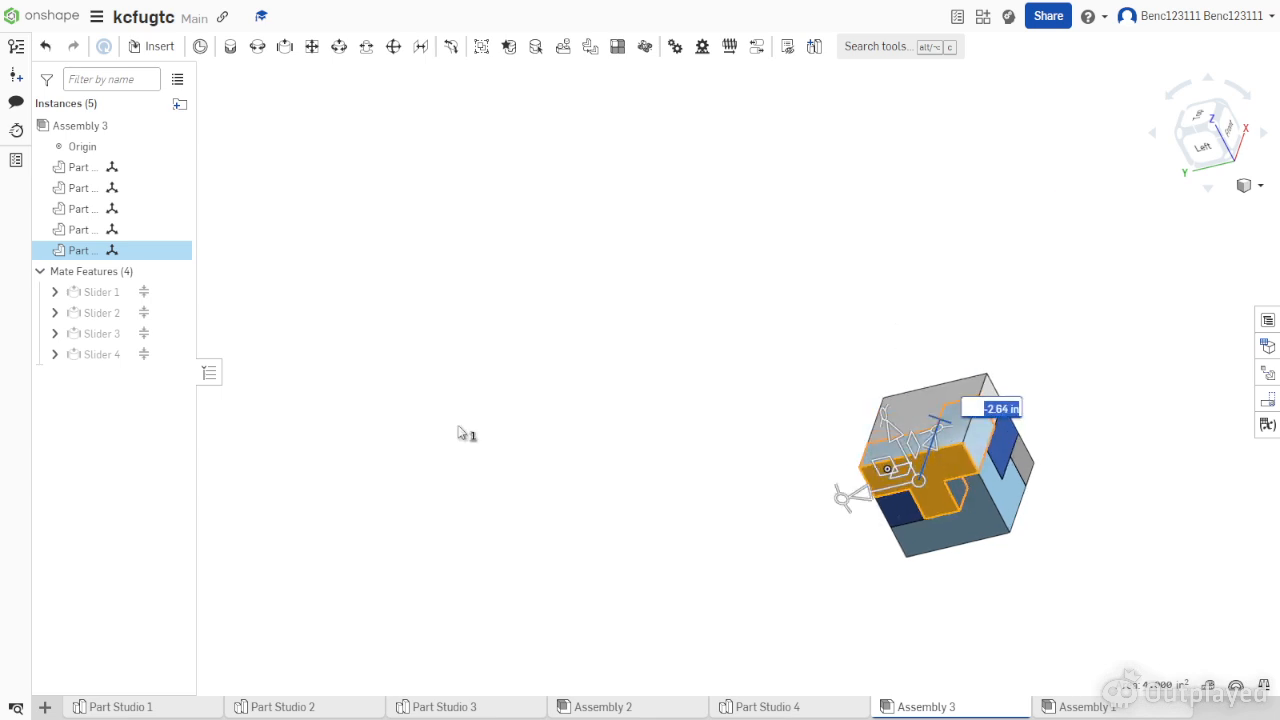
Edit Slider 4 so its limits run from a minimum of 0 in to a maximum of 3 in.
{"action": "double_click", "coordinate": [100, 355]}
{"action": "left_click", "coordinate": [276, 232]}
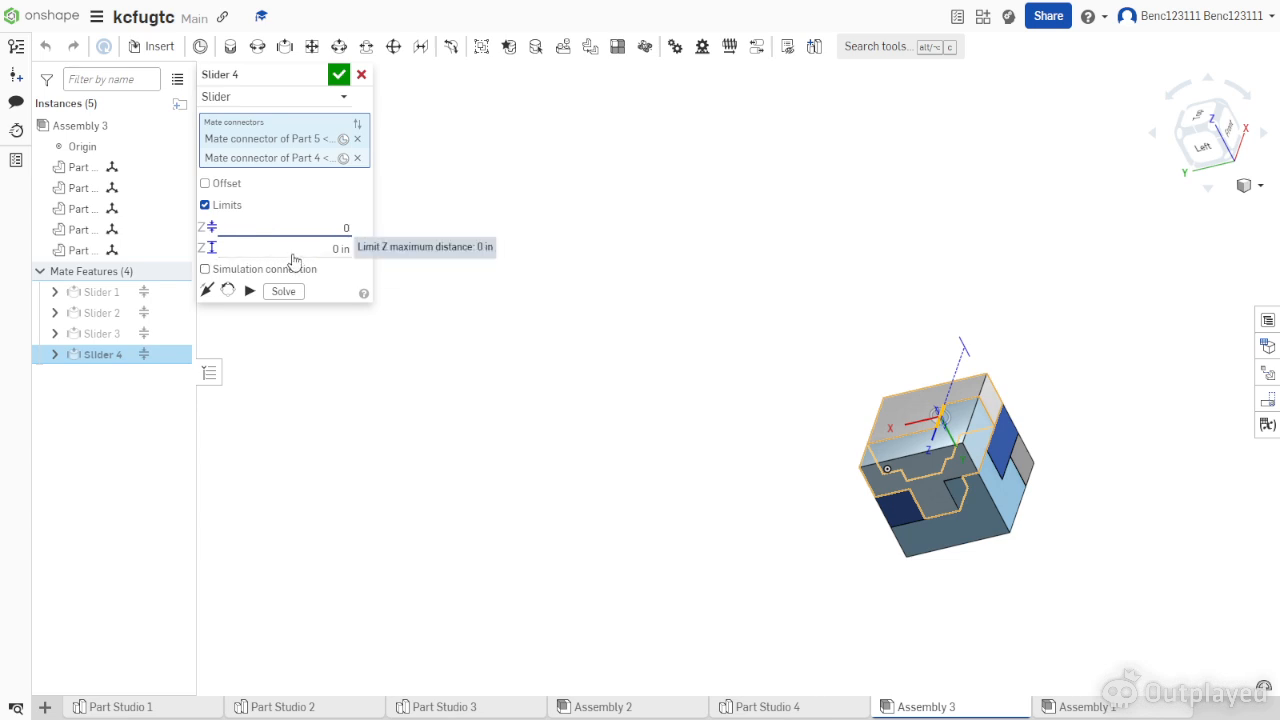
{"action": "left_click", "coordinate": [320, 249]}
{"action": "type", "text": "3"}
{"action": "key", "text": "Return"}
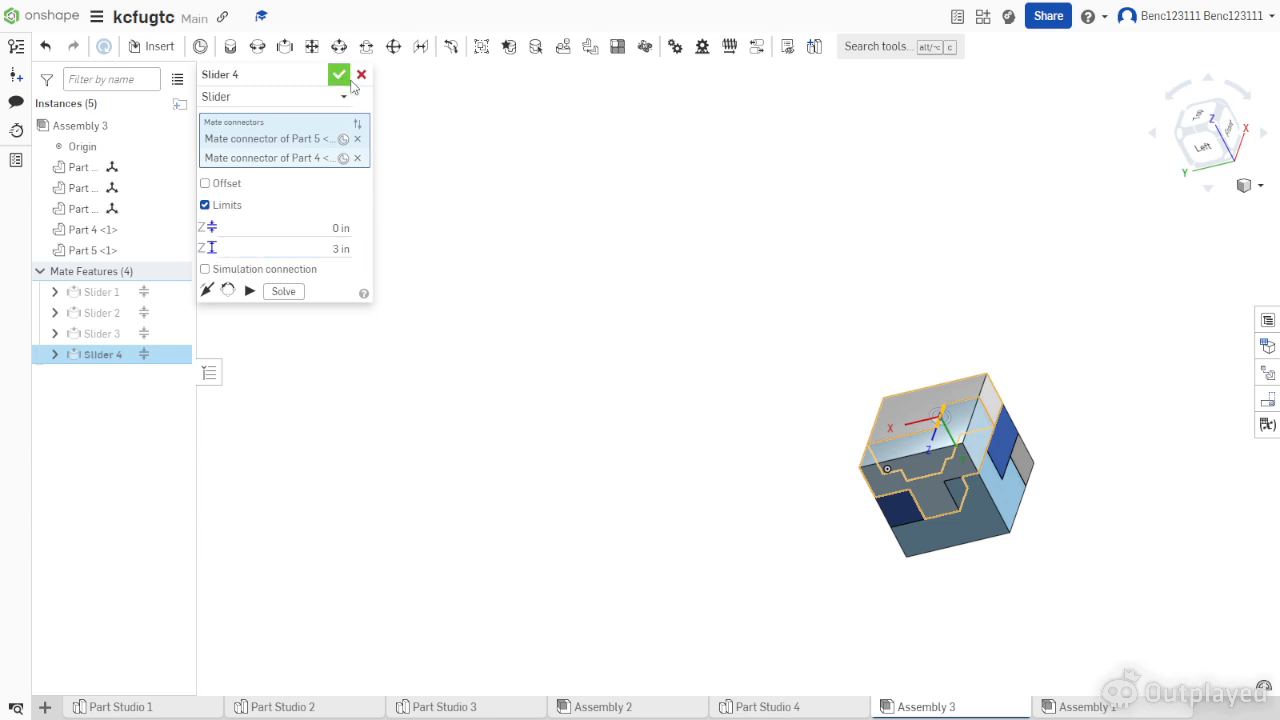
{"action": "left_click", "coordinate": [340, 76]}
Pull Part 5 out of the cube along Slider 4 and view the separated part from another angle.
{"action": "left_click", "coordinate": [921, 469]}
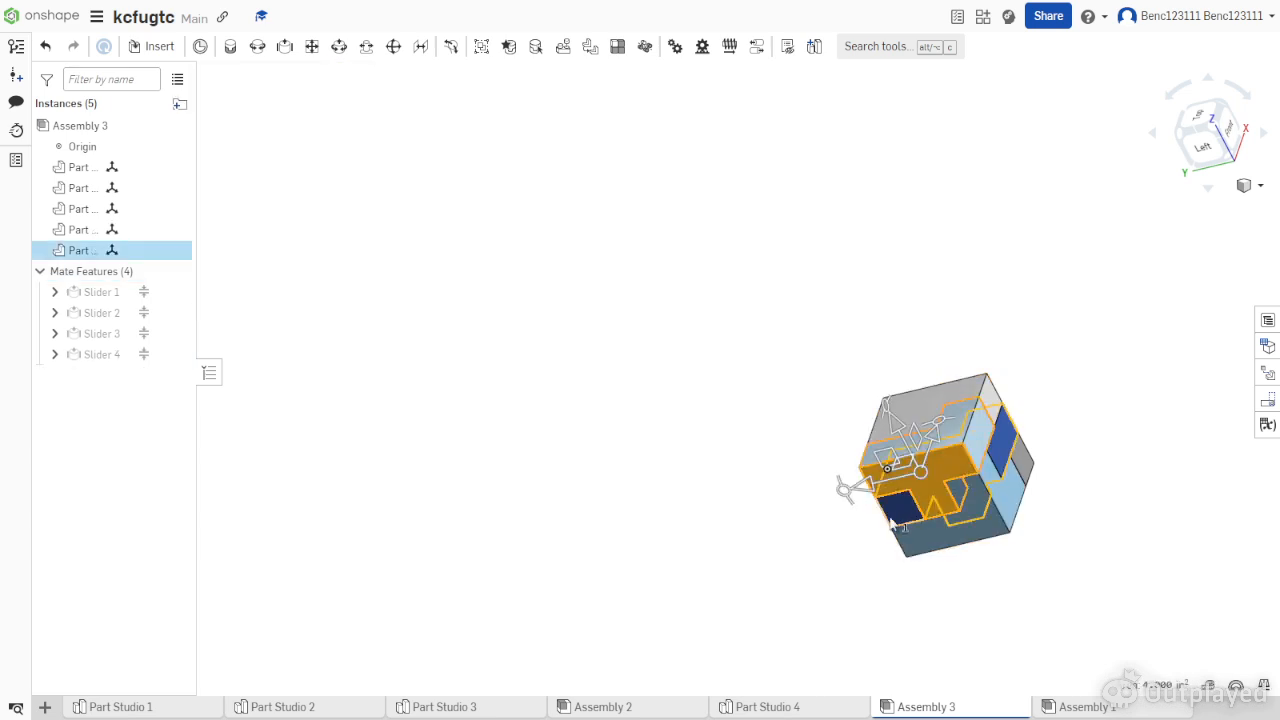
{"action": "left_click_drag", "start_coordinate": [905, 508], "coordinate": [851, 590]}
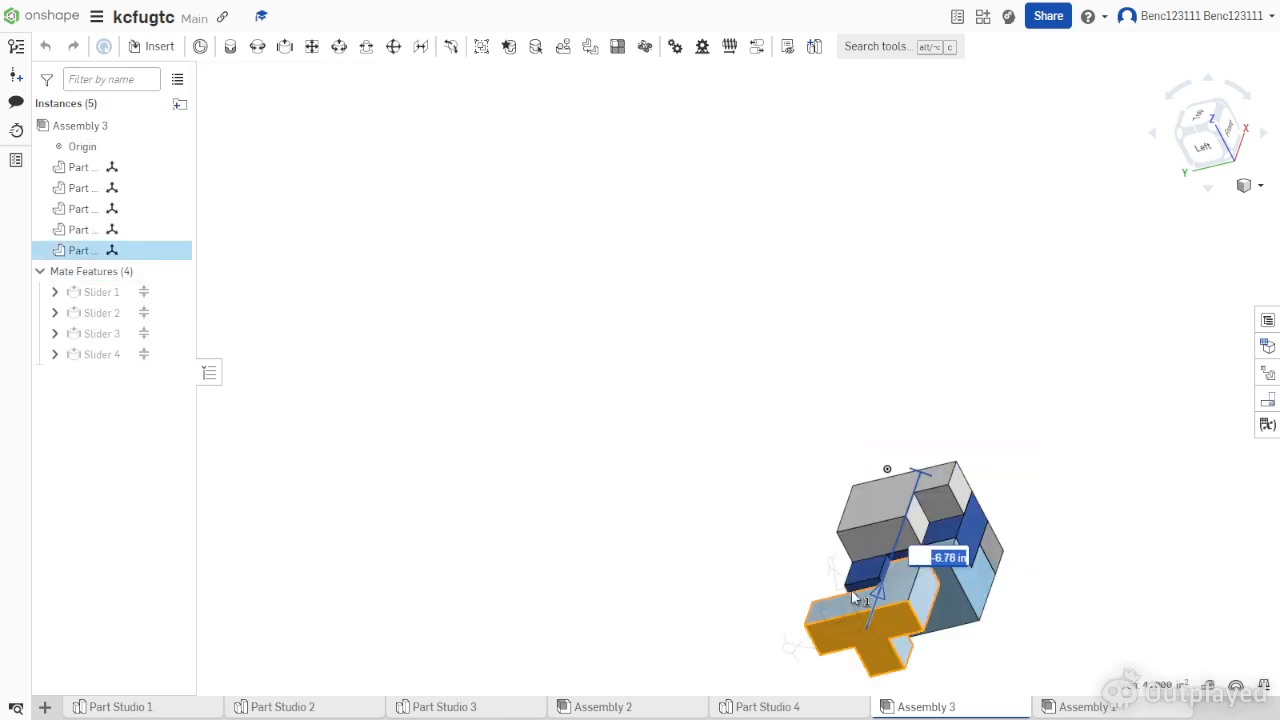
{"action": "left_click_drag", "start_coordinate": [950, 437], "coordinate": [922, 532]}
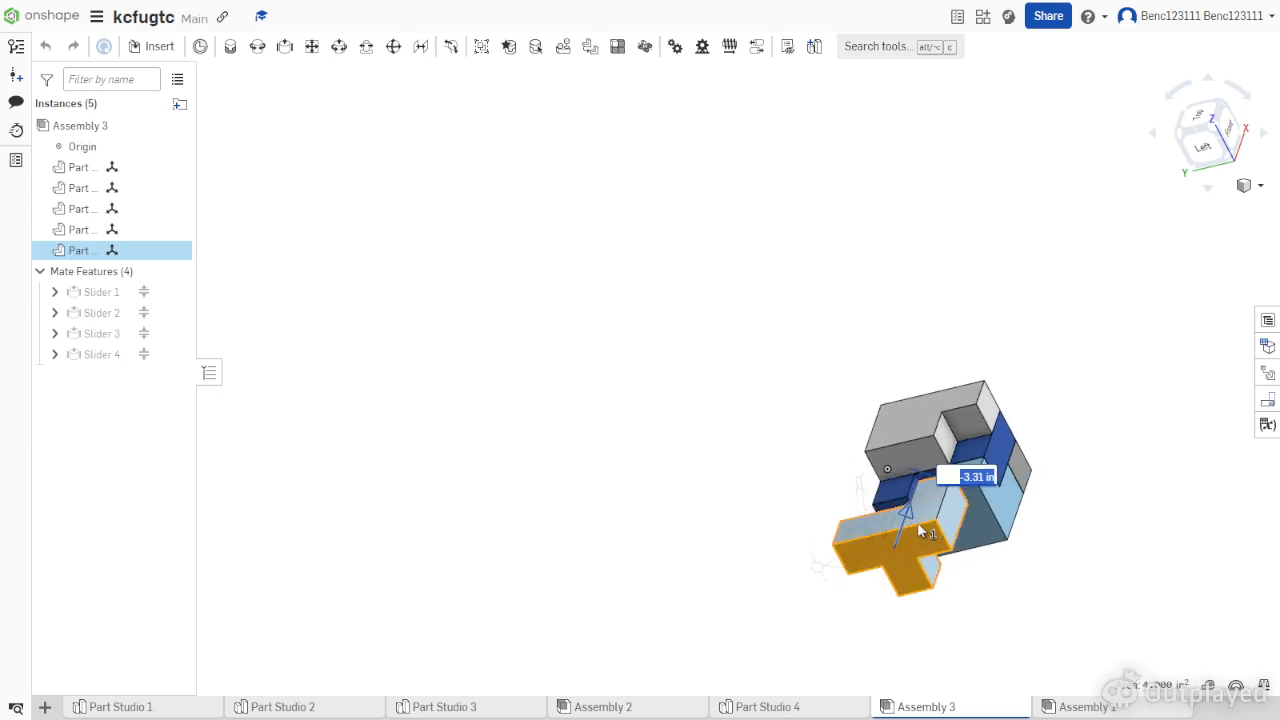
{"action": "left_click", "coordinate": [583, 531]}
{"action": "right_click_drag", "start_coordinate": [583, 531], "coordinate": [556, 600]}
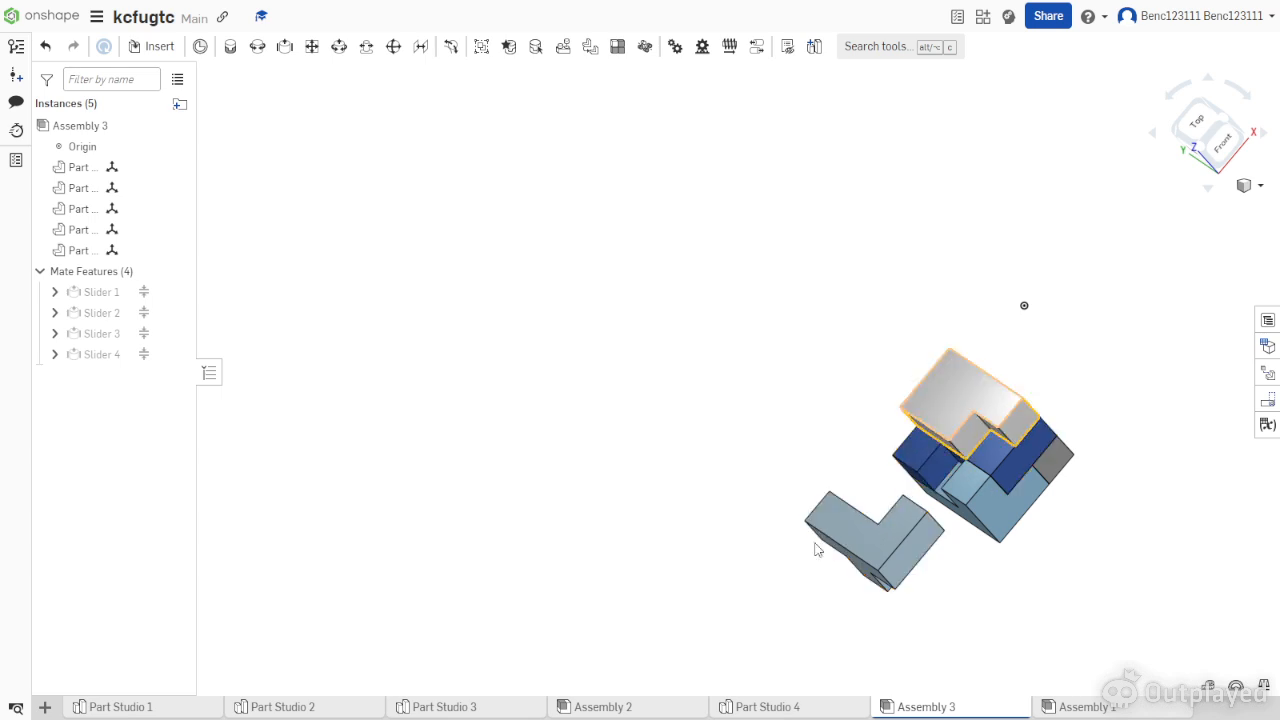
Delete the Slider 4 mate from the assembly.
{"action": "left_click", "coordinate": [77, 360]}
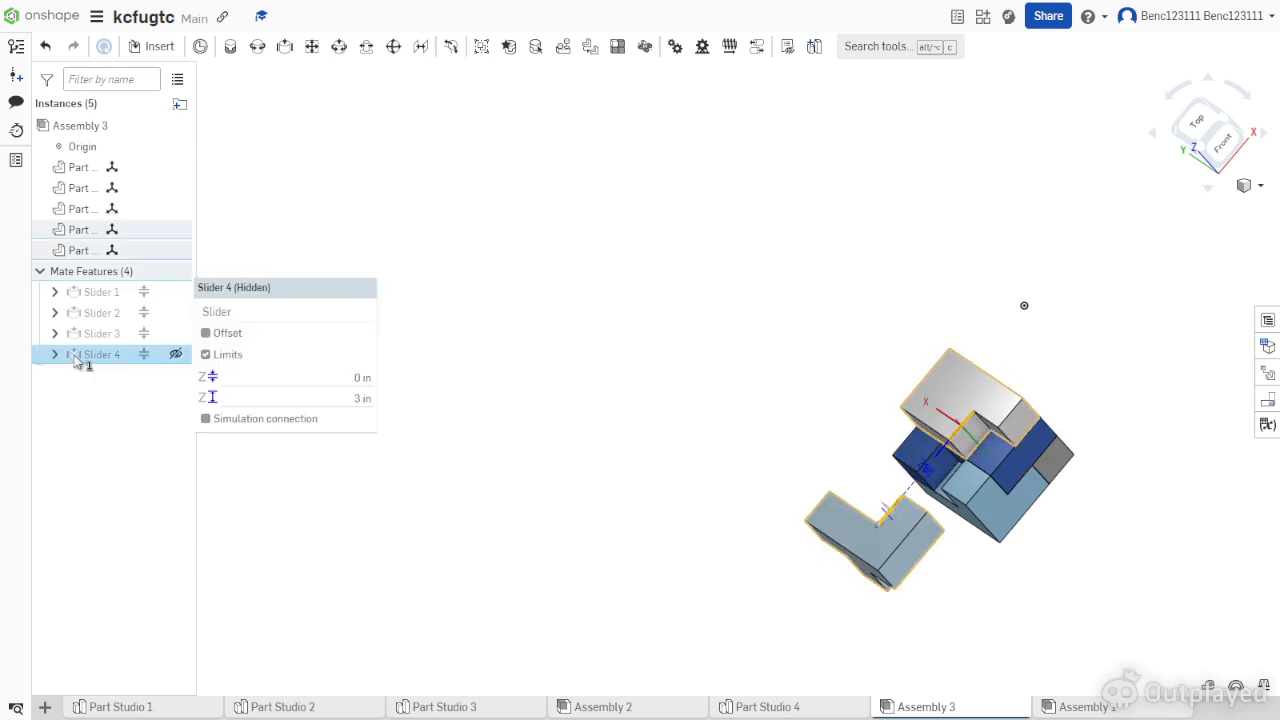
{"action": "right_click", "coordinate": [77, 360]}
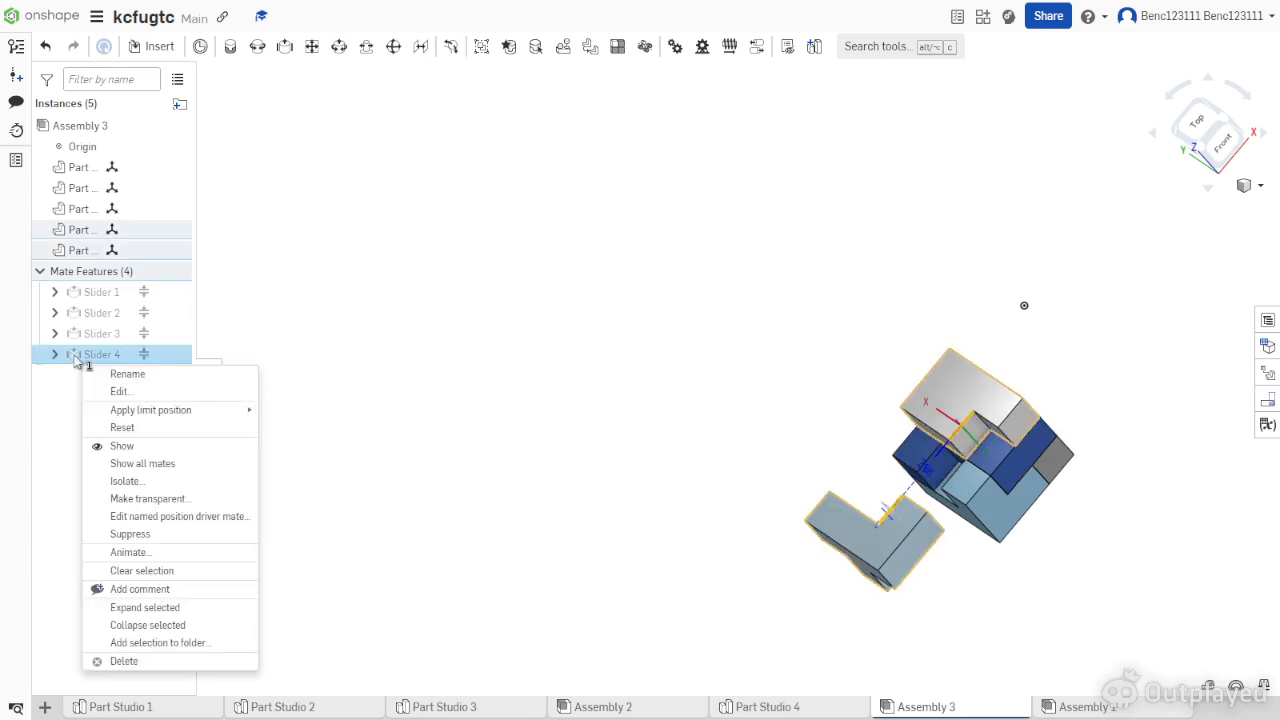
{"action": "left_click", "coordinate": [124, 662]}
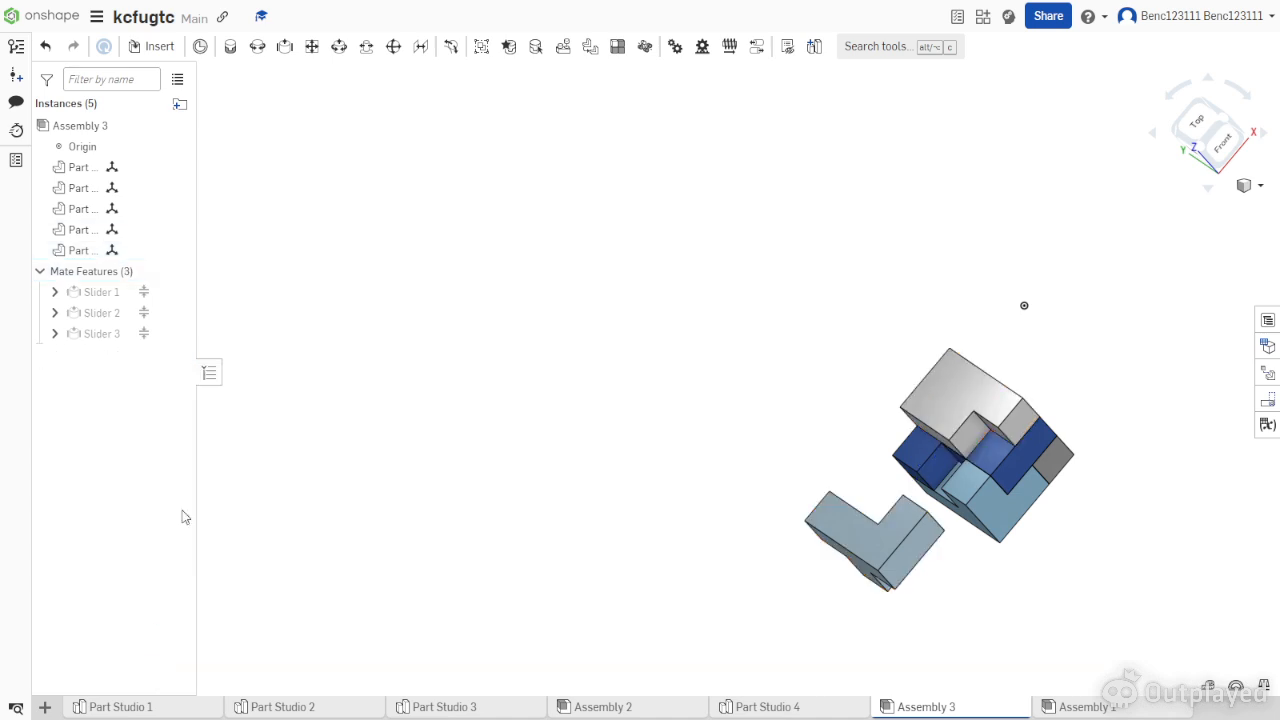
Create a new slider mate between the inner corner edge of Part 5 and the matching inner corner edge of Part 4.
{"action": "left_click", "coordinate": [284, 47]}
{"action": "right_click_drag", "start_coordinate": [623, 566], "coordinate": [665, 541]}
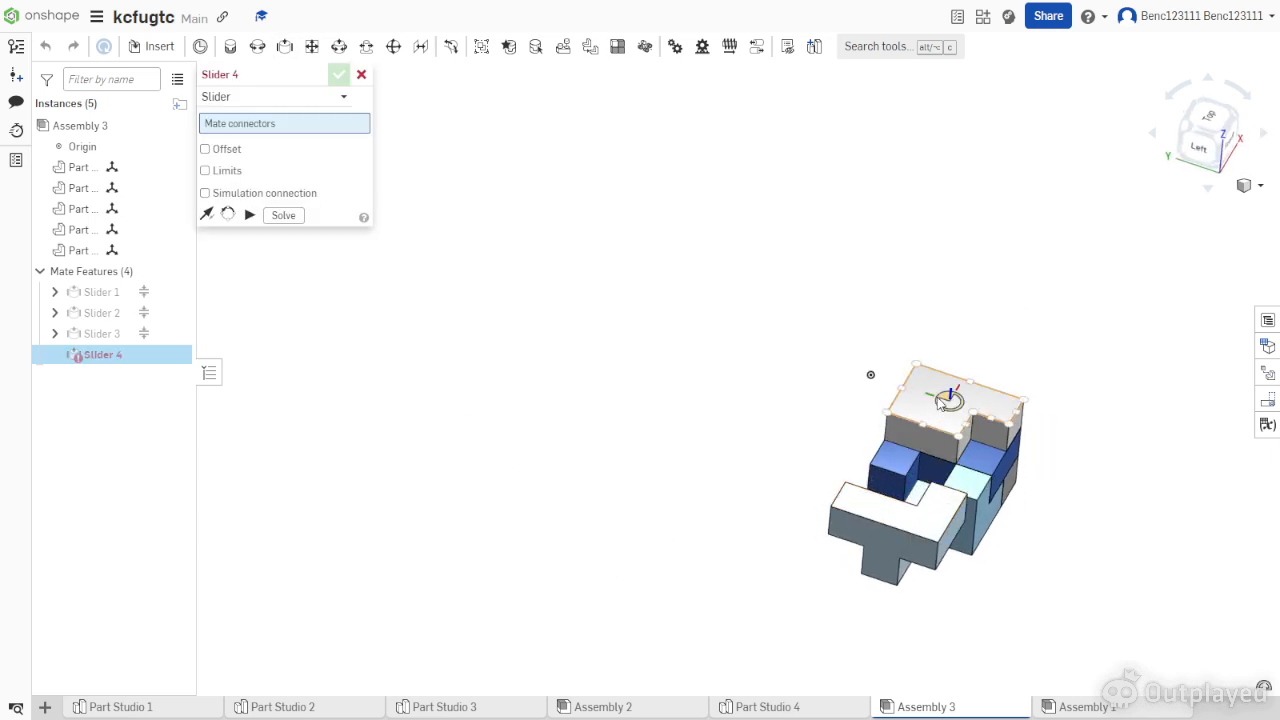
{"action": "right_click_drag", "start_coordinate": [711, 597], "coordinate": [765, 627]}
{"action": "right_click_drag", "start_coordinate": [912, 568], "coordinate": [919, 667]}
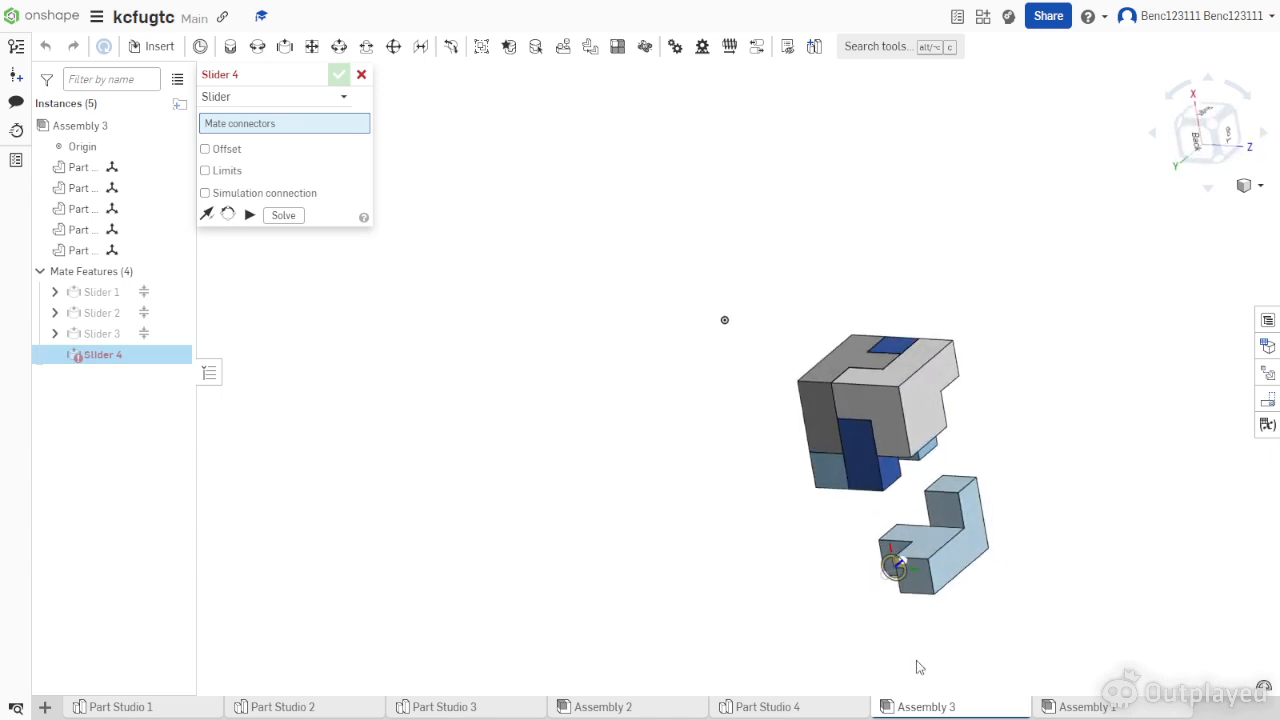
{"action": "left_click", "coordinate": [926, 507]}
{"action": "right_click_drag", "start_coordinate": [926, 507], "coordinate": [933, 428]}
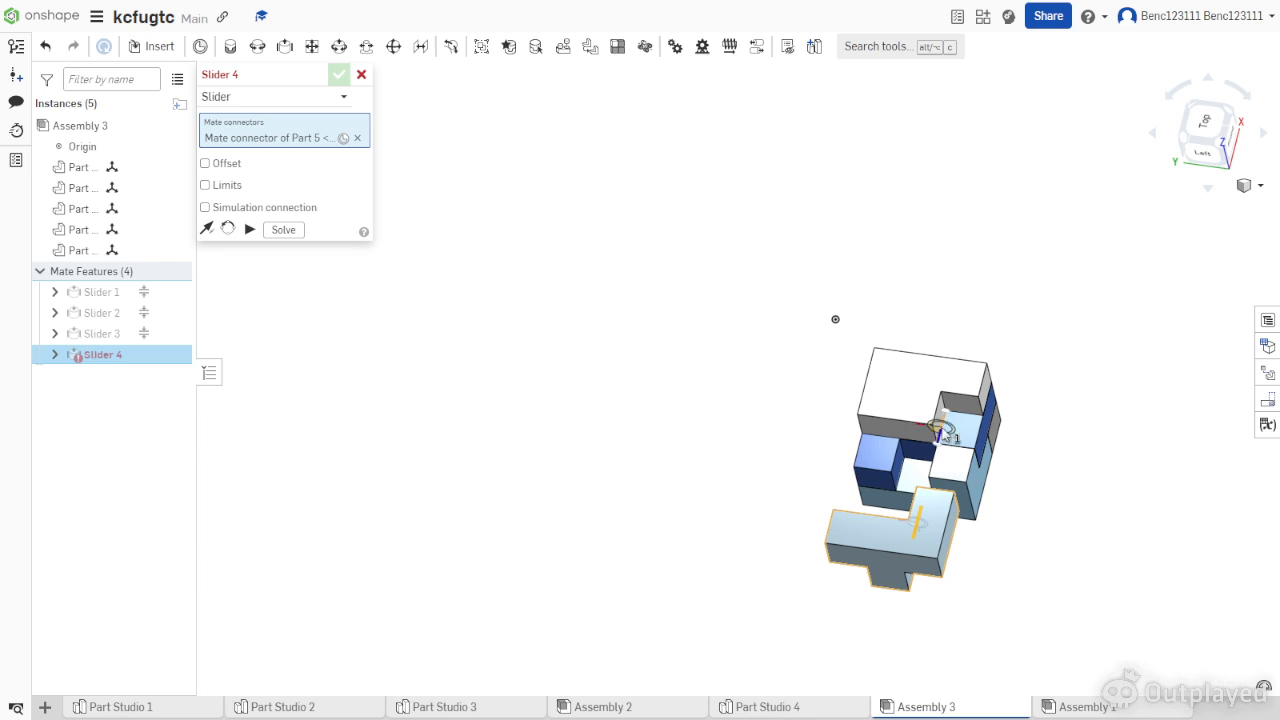
{"action": "left_click", "coordinate": [938, 432]}
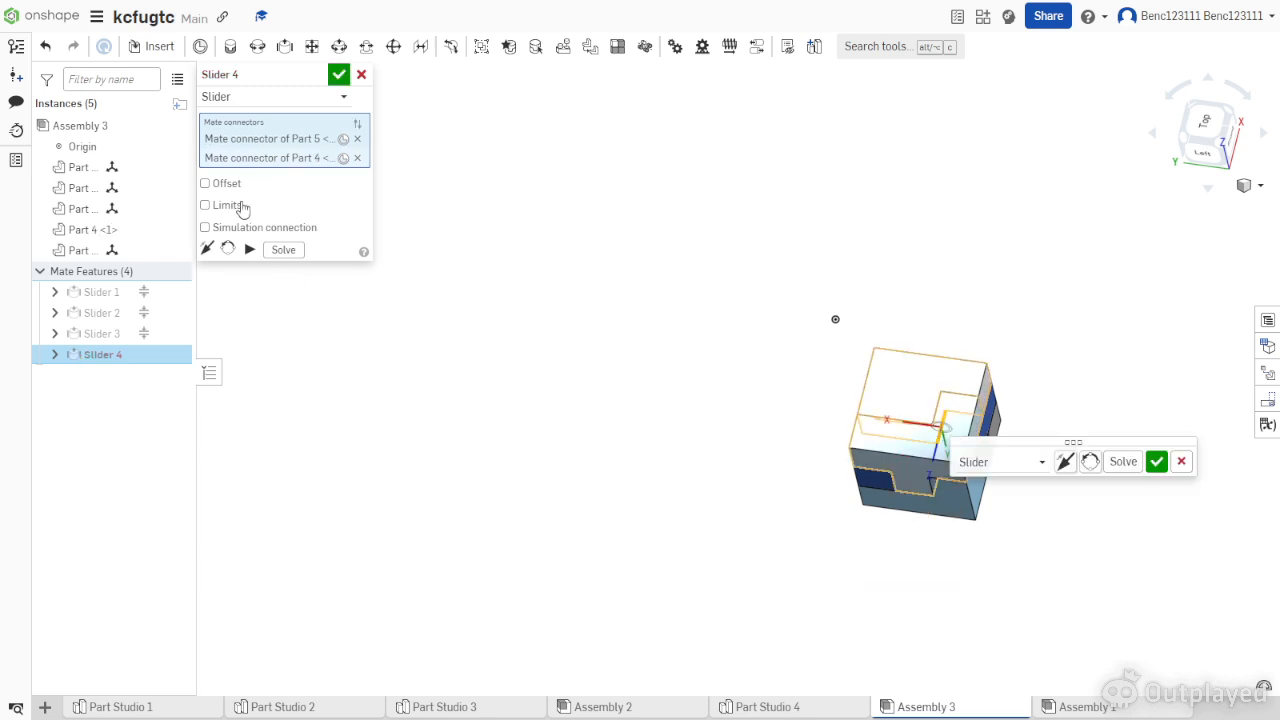
Limit the new Slider 4 mate to a minimum of 0 in and a maximum of 3 in, and accept it.
{"action": "left_click", "coordinate": [206, 205]}
{"action": "left_click", "coordinate": [296, 246]}
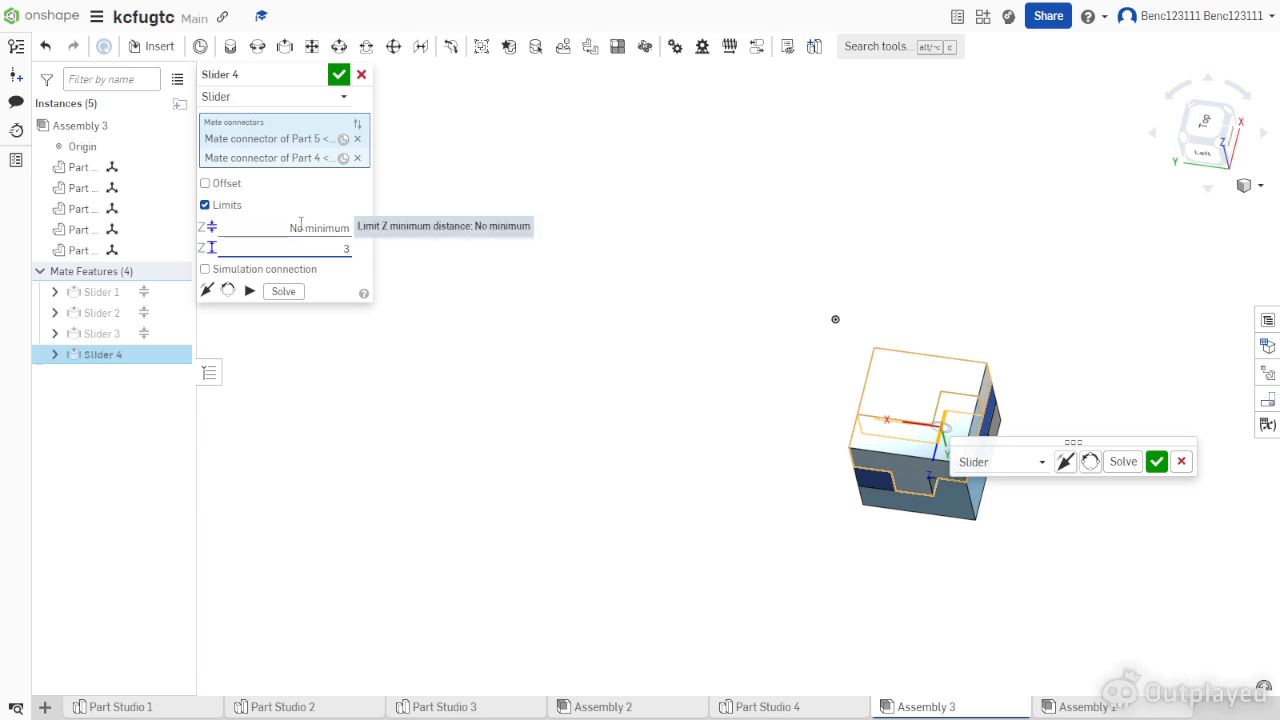
{"action": "left_click", "coordinate": [303, 228]}
{"action": "type", "text": "0"}
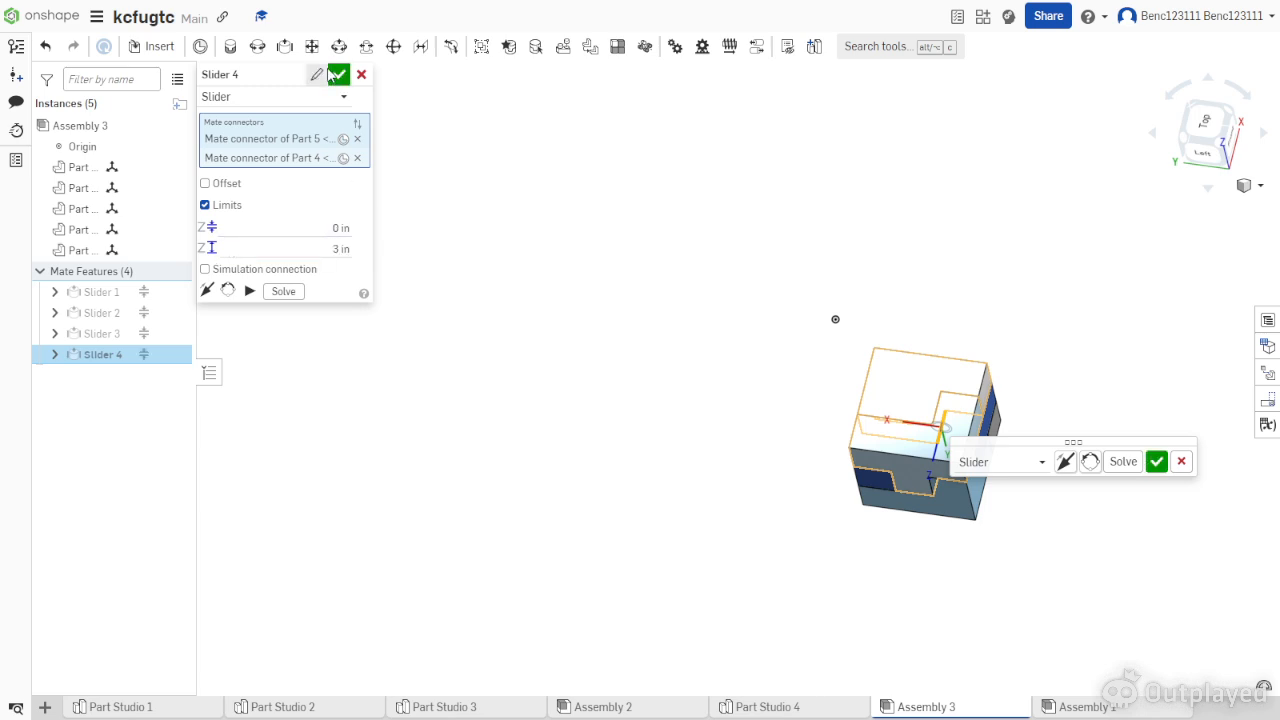
{"action": "key", "text": "Return"}
Test the recreated Slider 4 by moving Part 5 about -9.01 in along its slide direction.
{"action": "right_click_drag", "start_coordinate": [751, 403], "coordinate": [860, 440]}
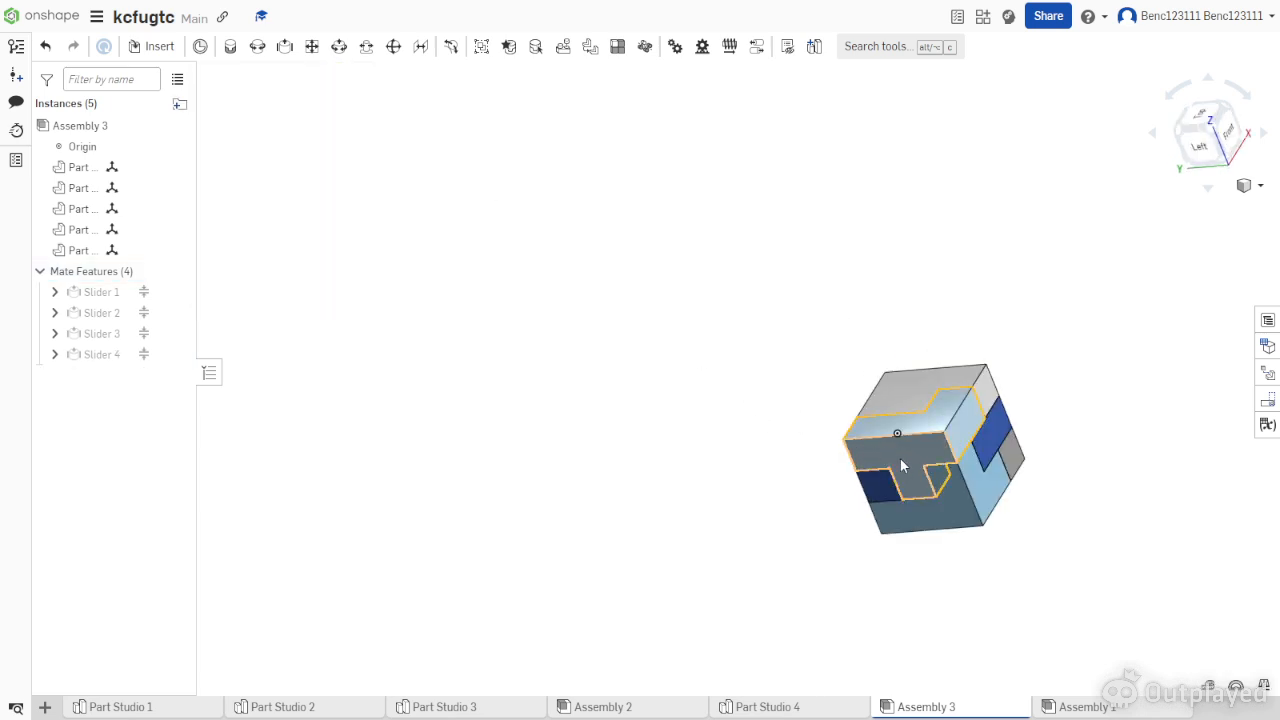
{"action": "left_click", "coordinate": [900, 458]}
{"action": "left_click_drag", "start_coordinate": [917, 431], "coordinate": [757, 609]}
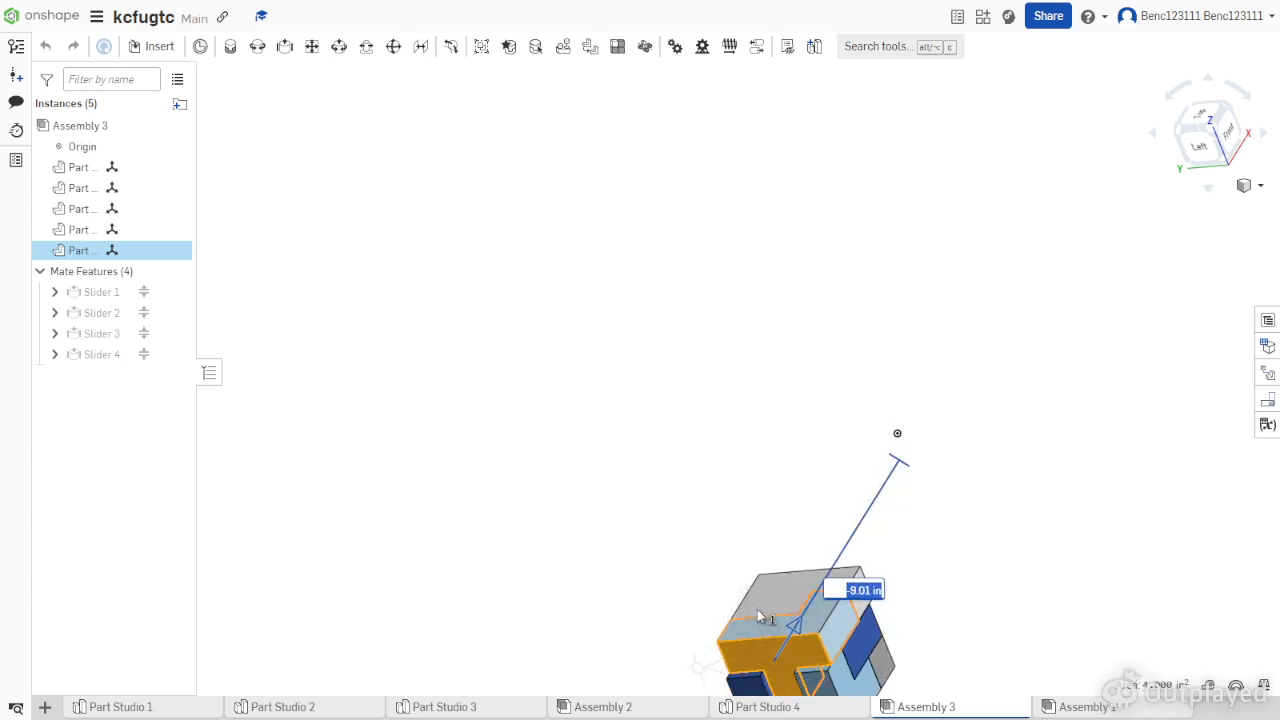
Move Part 4 about -0.66 in along its slide direction to check how the mated cube slides, and clear the selection.
{"action": "left_click", "coordinate": [476, 569]}
{"action": "right_click_drag", "start_coordinate": [476, 569], "coordinate": [680, 612]}
{"action": "left_click", "coordinate": [657, 597]}
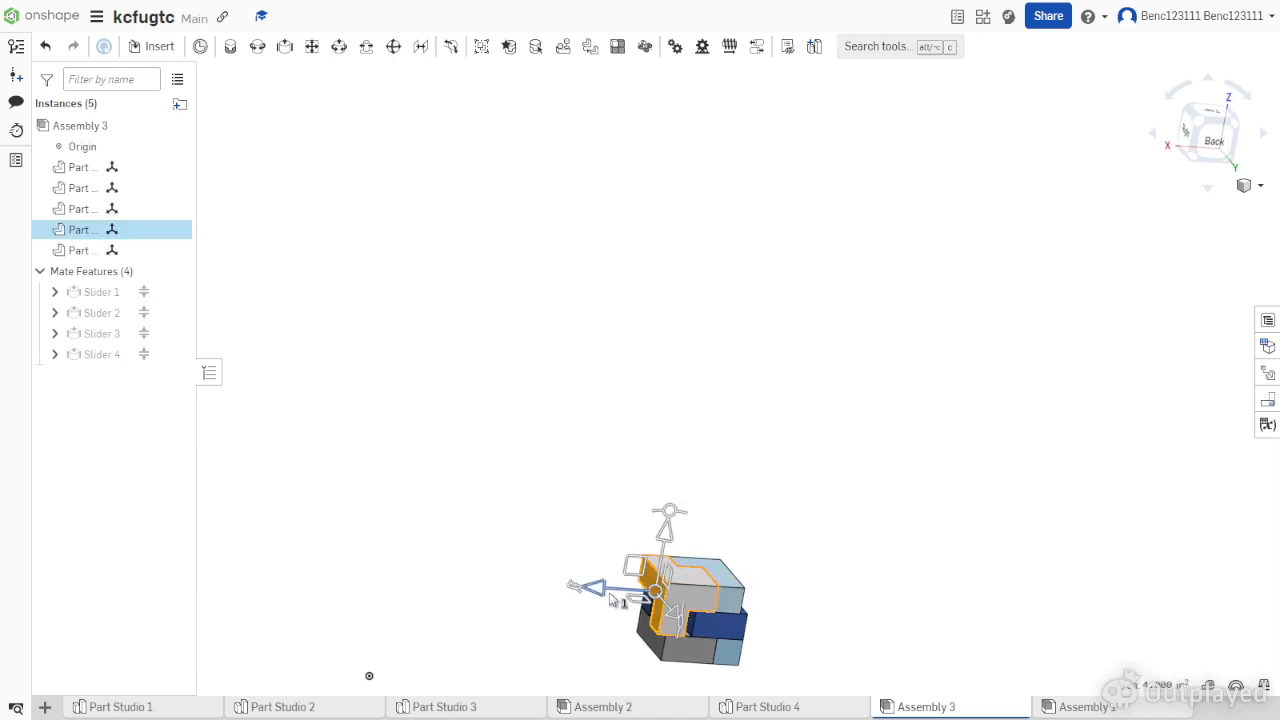
{"action": "left_click_drag", "start_coordinate": [390, 572], "coordinate": [630, 574]}
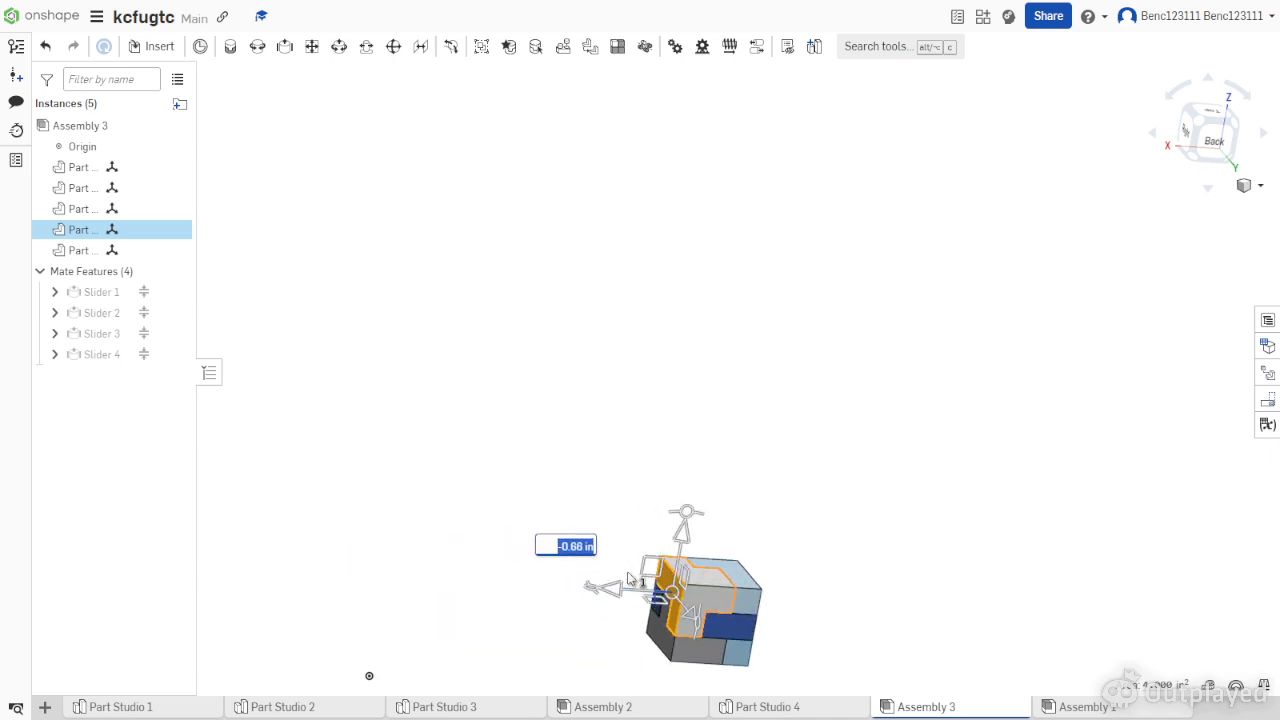
{"action": "left_click_drag", "start_coordinate": [433, 617], "coordinate": [463, 617]}
{"action": "left_click", "coordinate": [463, 617]}
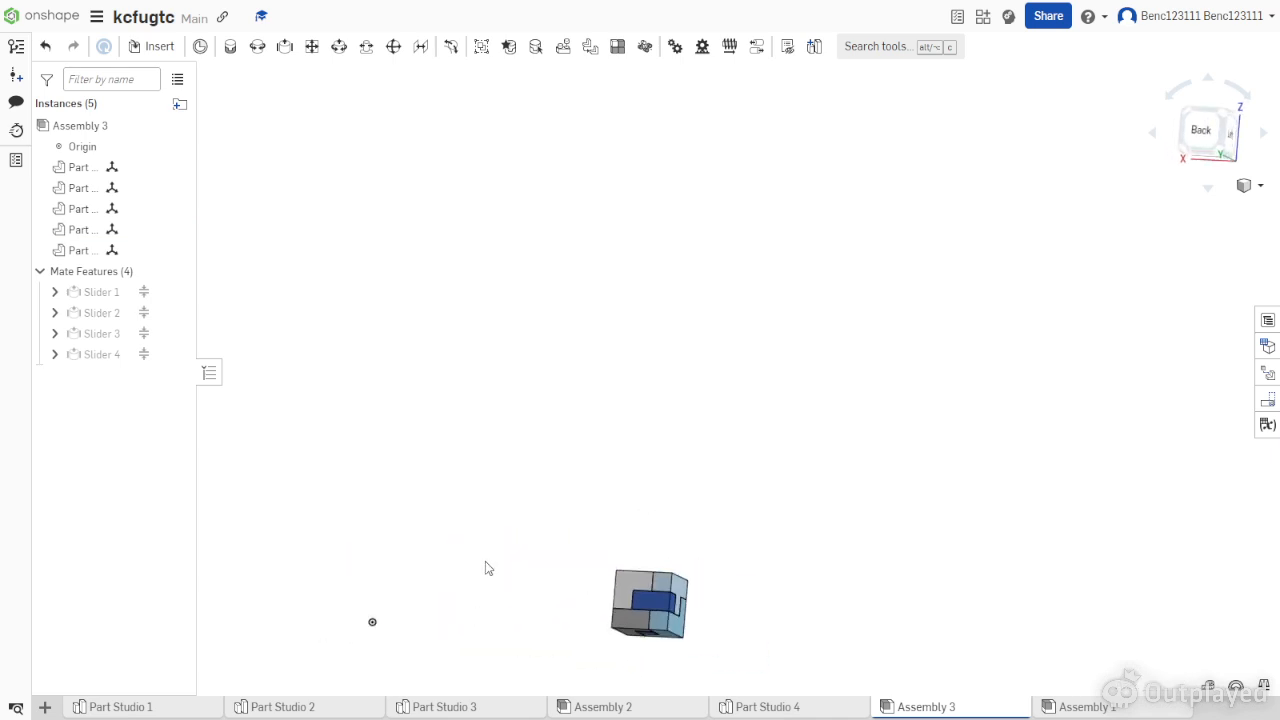